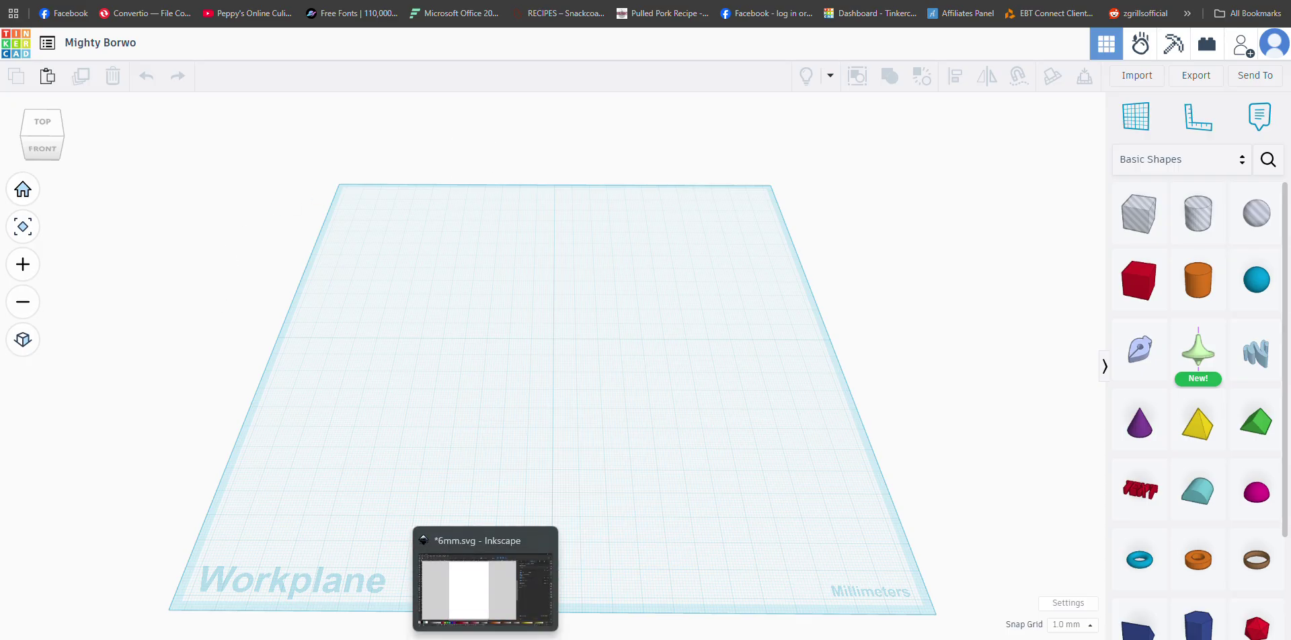
left_click(564, 638)
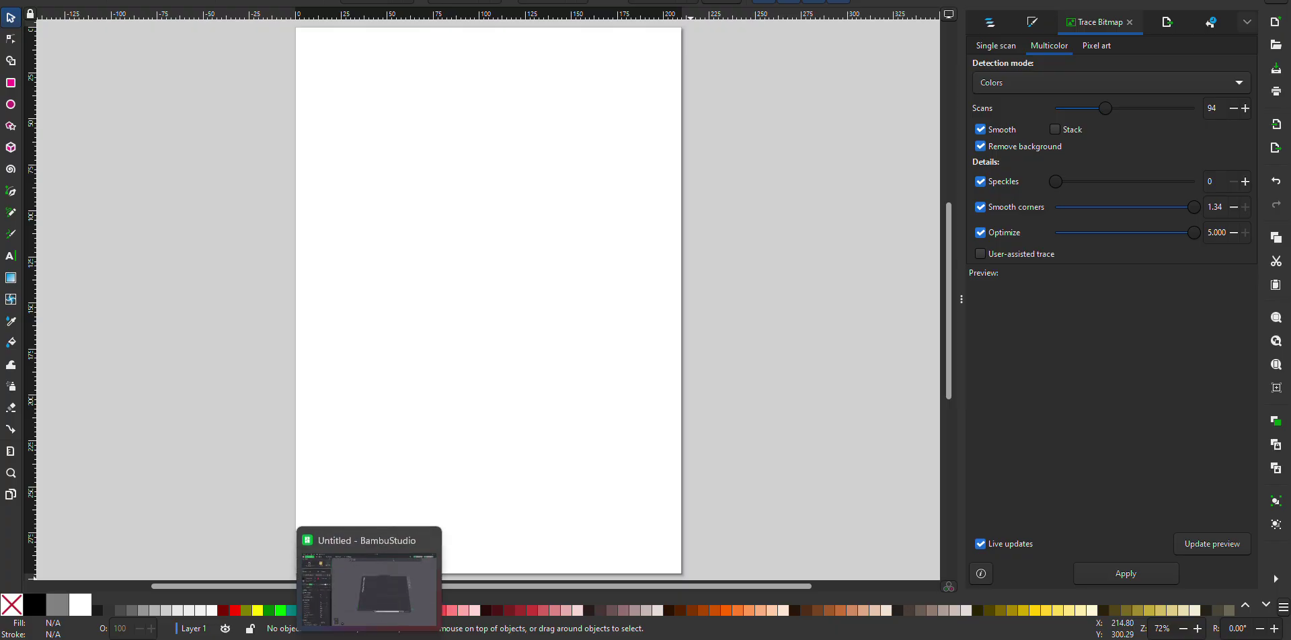
left_click(249, 639)
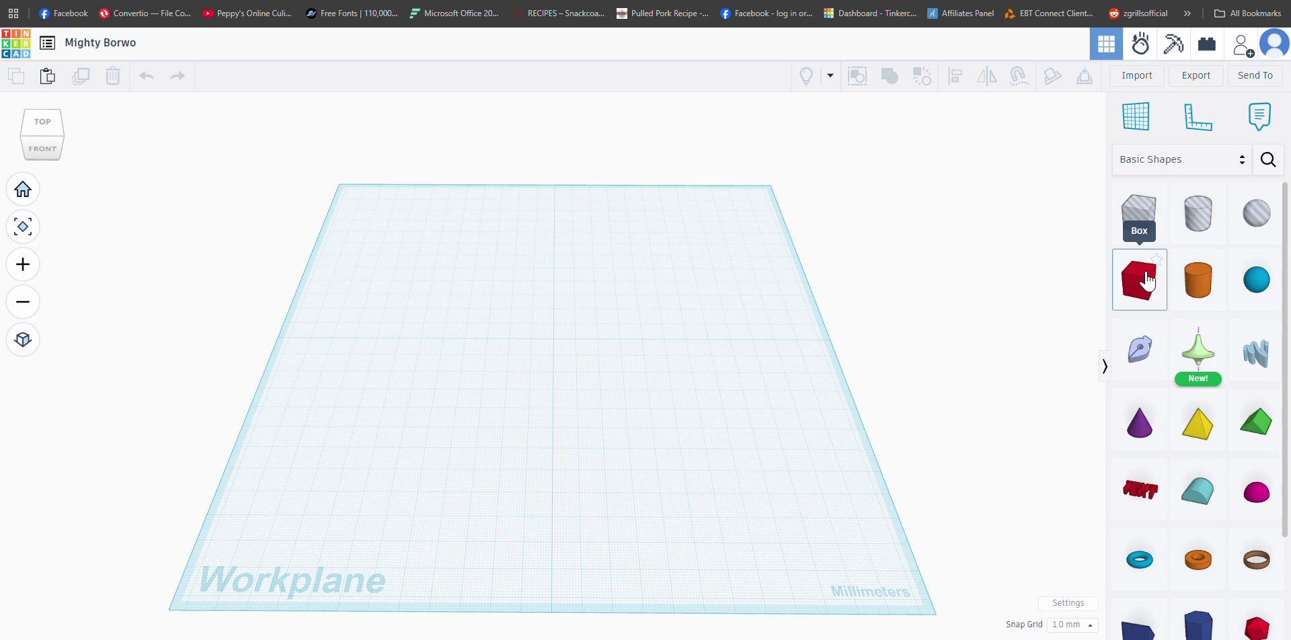
Step: Place an extrude sketch shape near the workplane's centre, draw a 20 by 20 mm diamond outline centred on the origin, and finish the sketch
left_click(1136, 361)
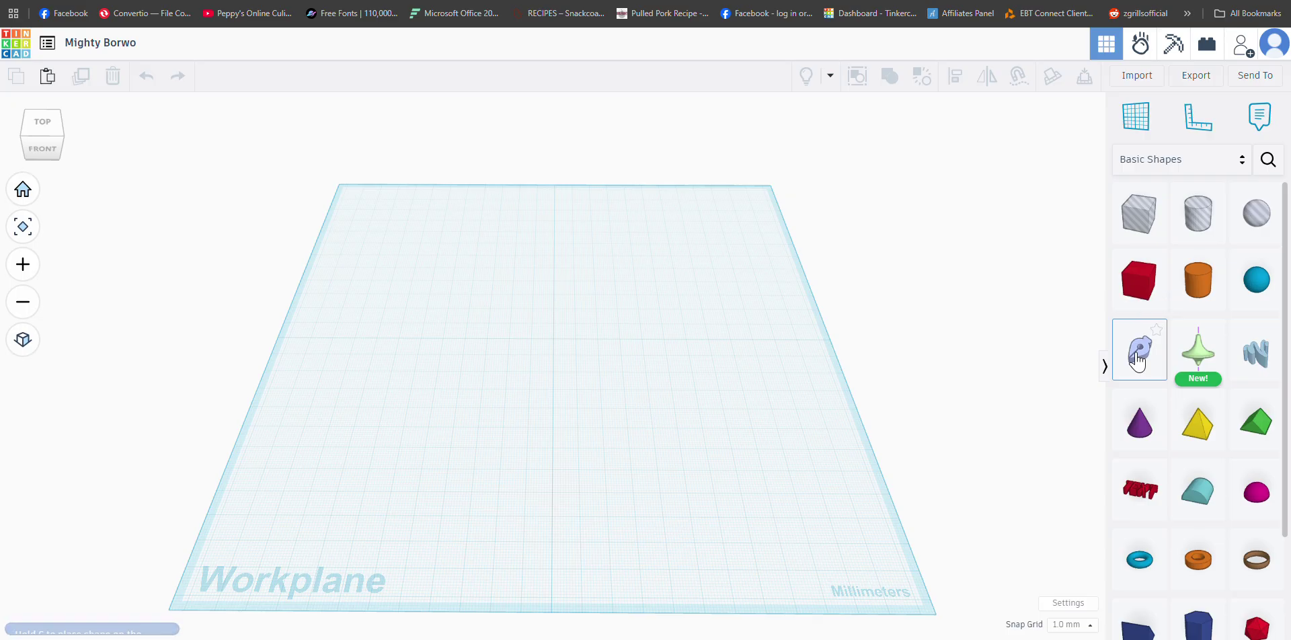
left_click(570, 371)
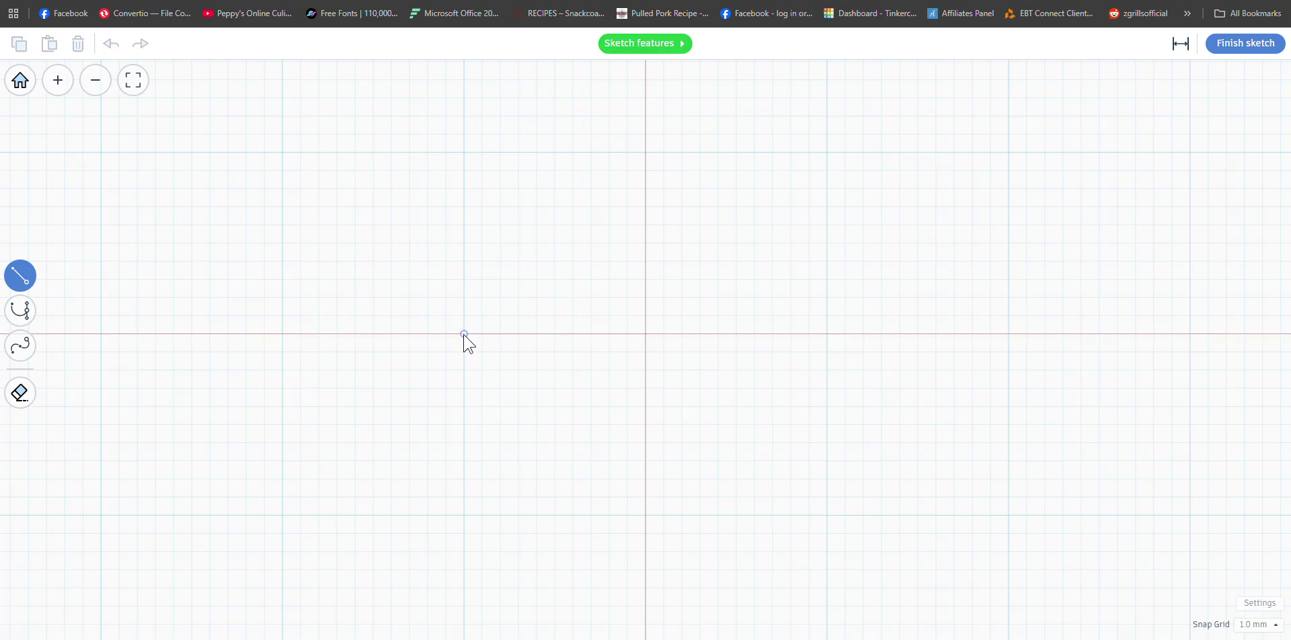
mouse_move(464, 333)
left_mouse_down()
mouse_move(645, 153)
mouse_move(825, 328)
mouse_move(714, 490)
mouse_move(649, 525)
mouse_move(467, 383)
mouse_move(469, 340)
left_mouse_up()
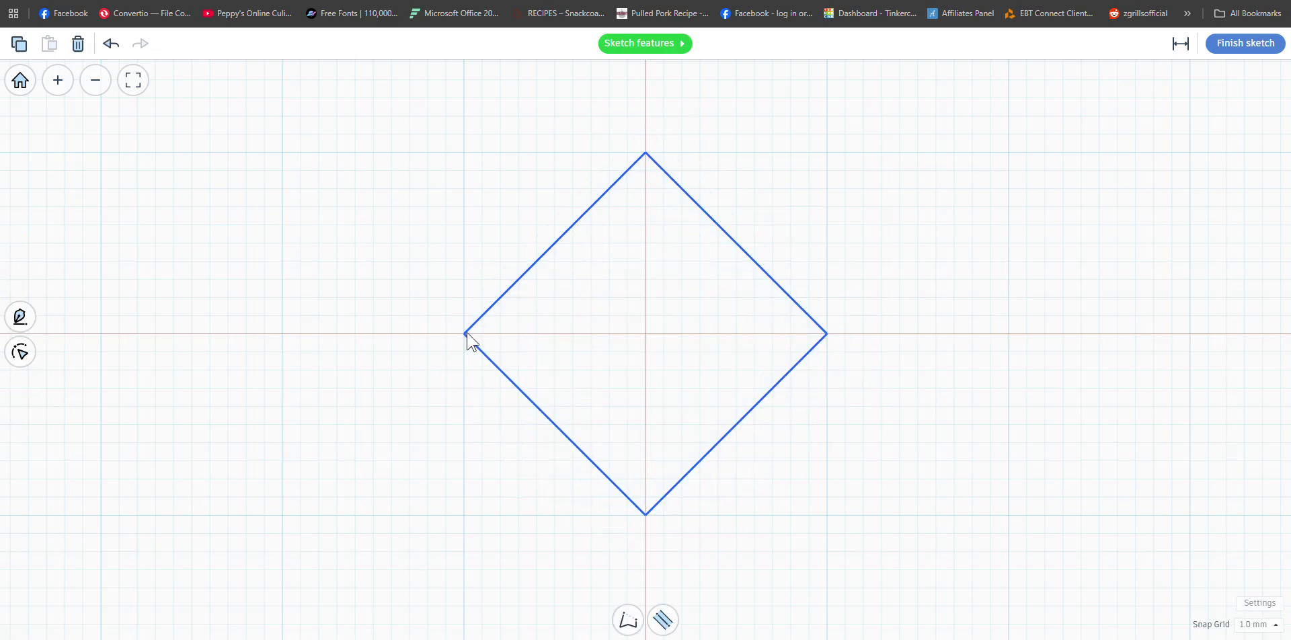
left_click(603, 368)
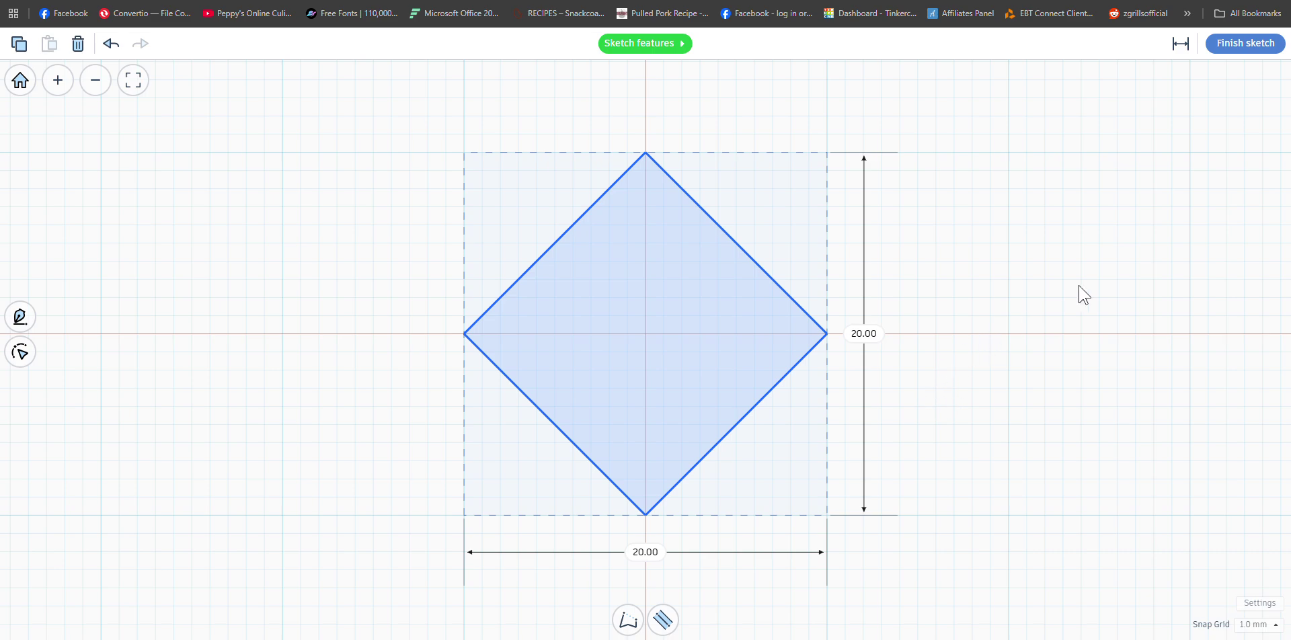
left_click(1249, 43)
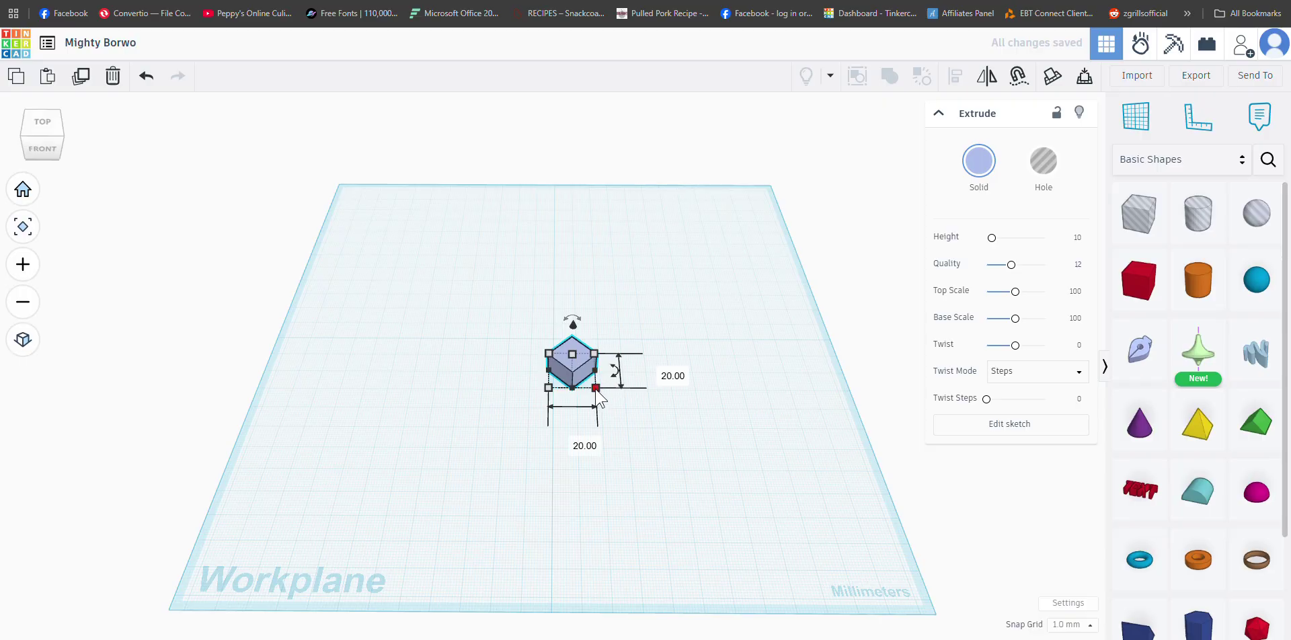
Step: Set the extruded diamond's quality to 24 and rotate it 45° in the workplane so its sides align with the grid
mouse_move(614, 370)
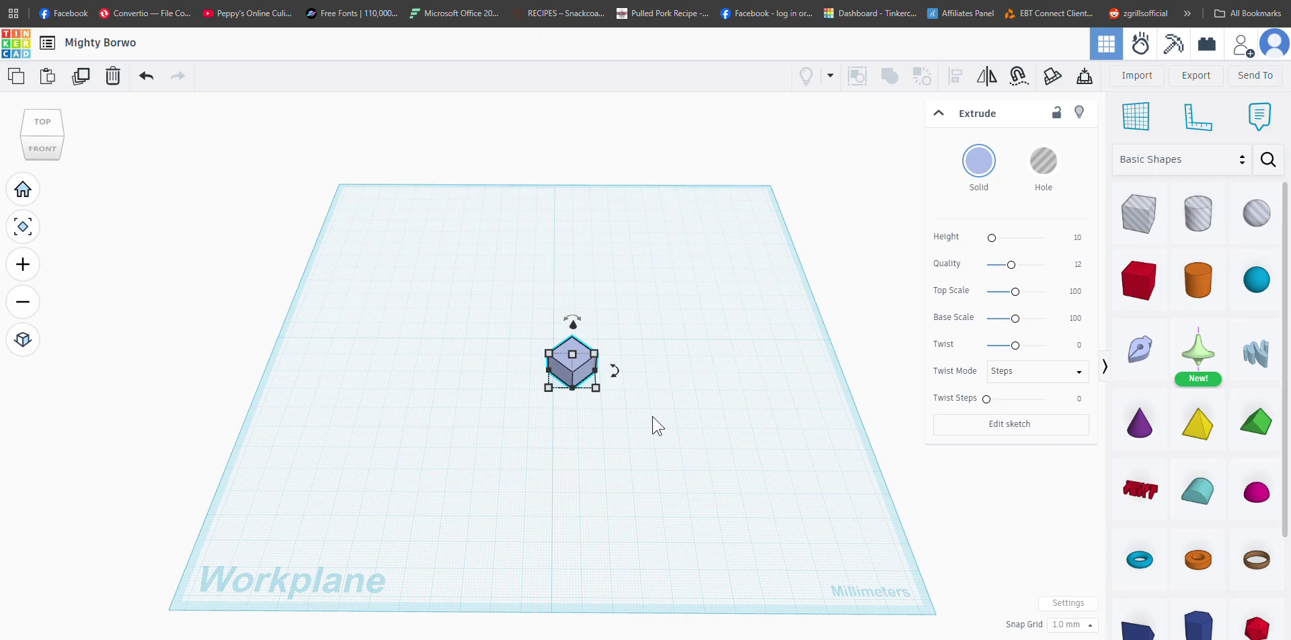
scroll(653, 417, "up", 3)
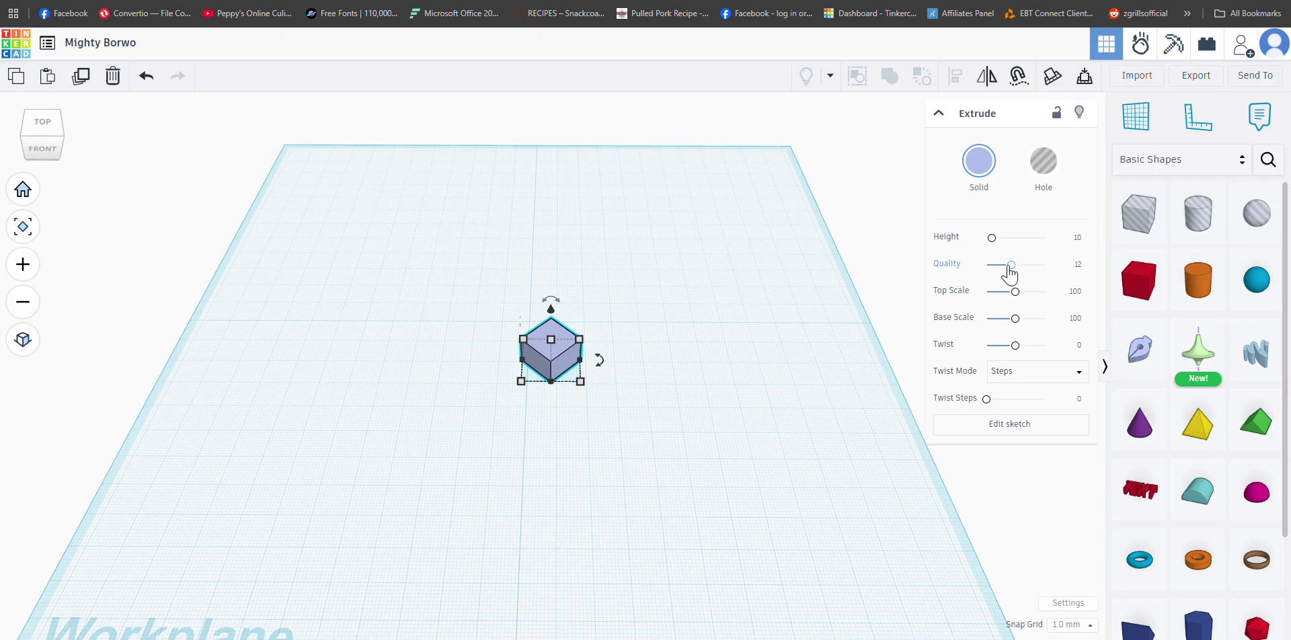
left_click_drag(1013, 267, 1080, 268)
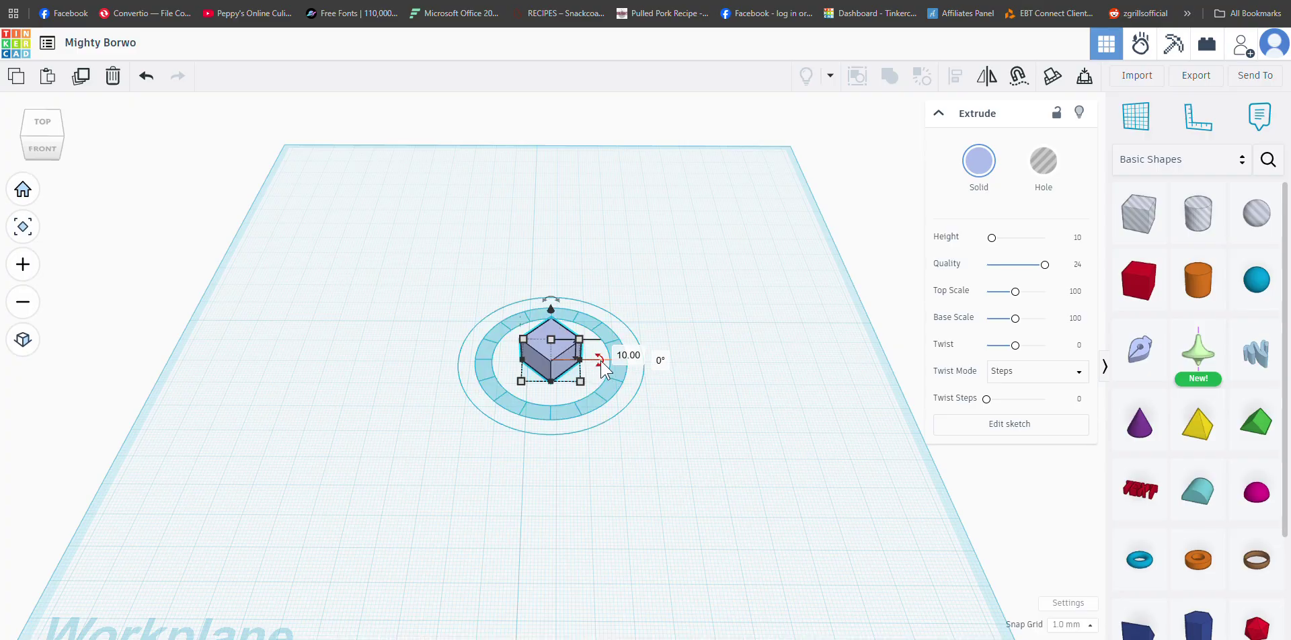
left_click_drag(599, 361, 595, 331)
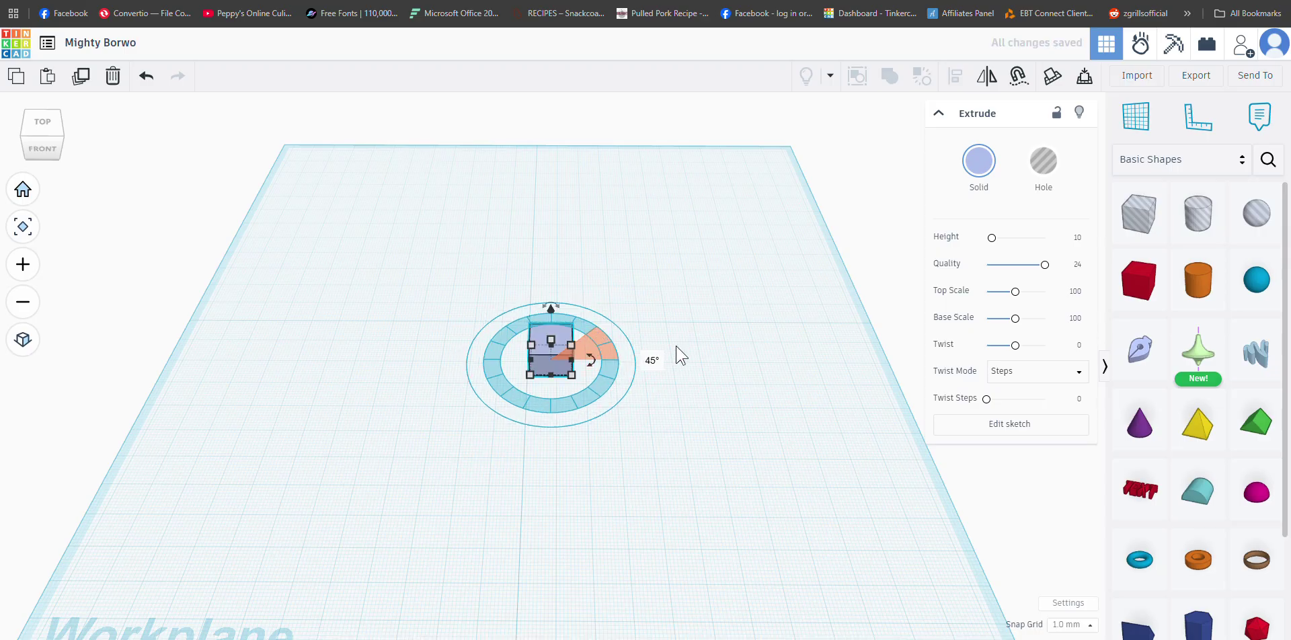
left_click(712, 347)
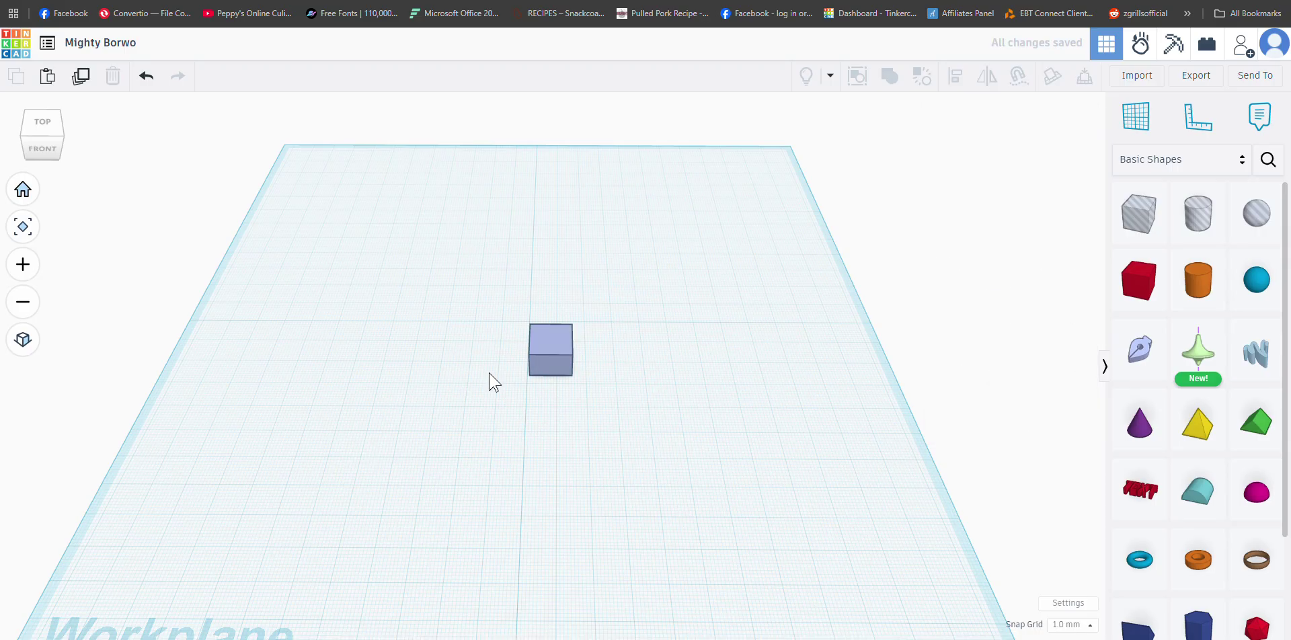
Step: Move the square block about 41 mm to the right on the workplane
left_click(555, 349)
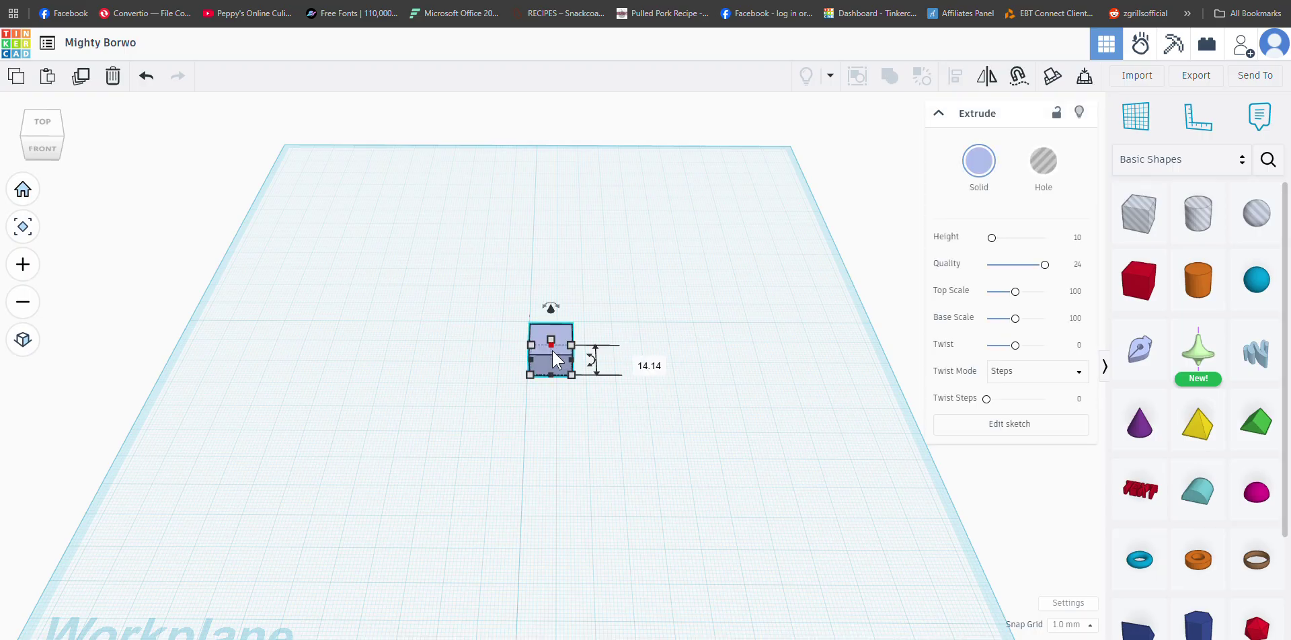
left_click(612, 366)
left_click_drag(556, 352, 679, 349)
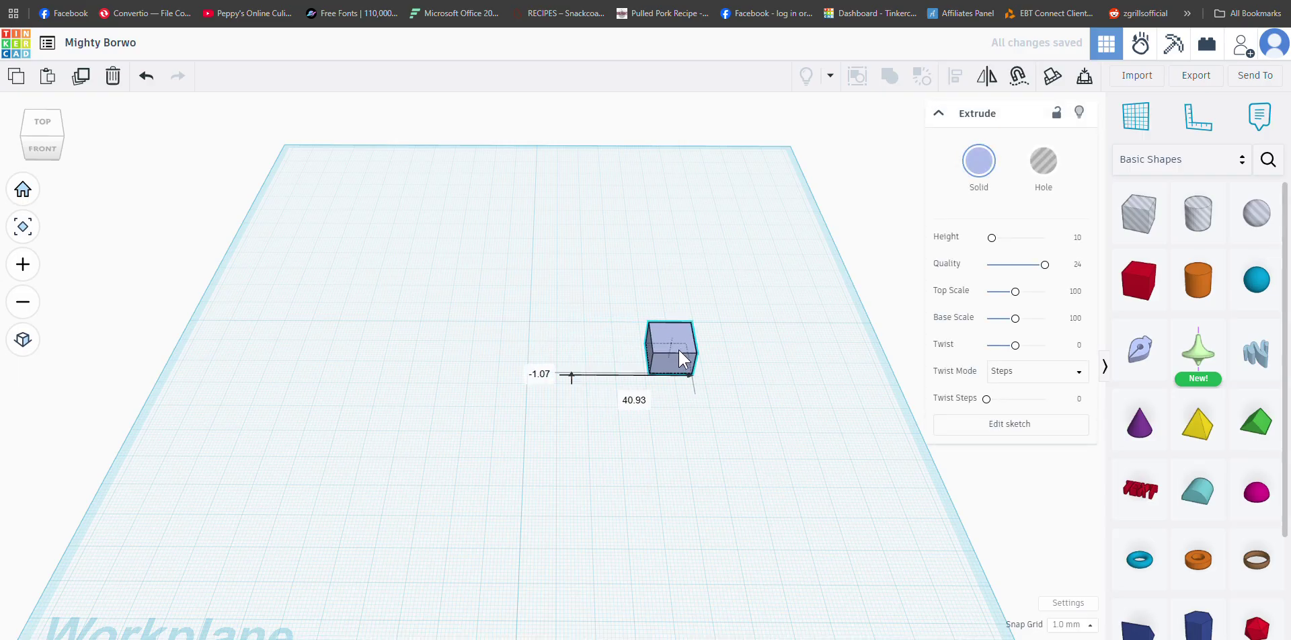
left_click(708, 431)
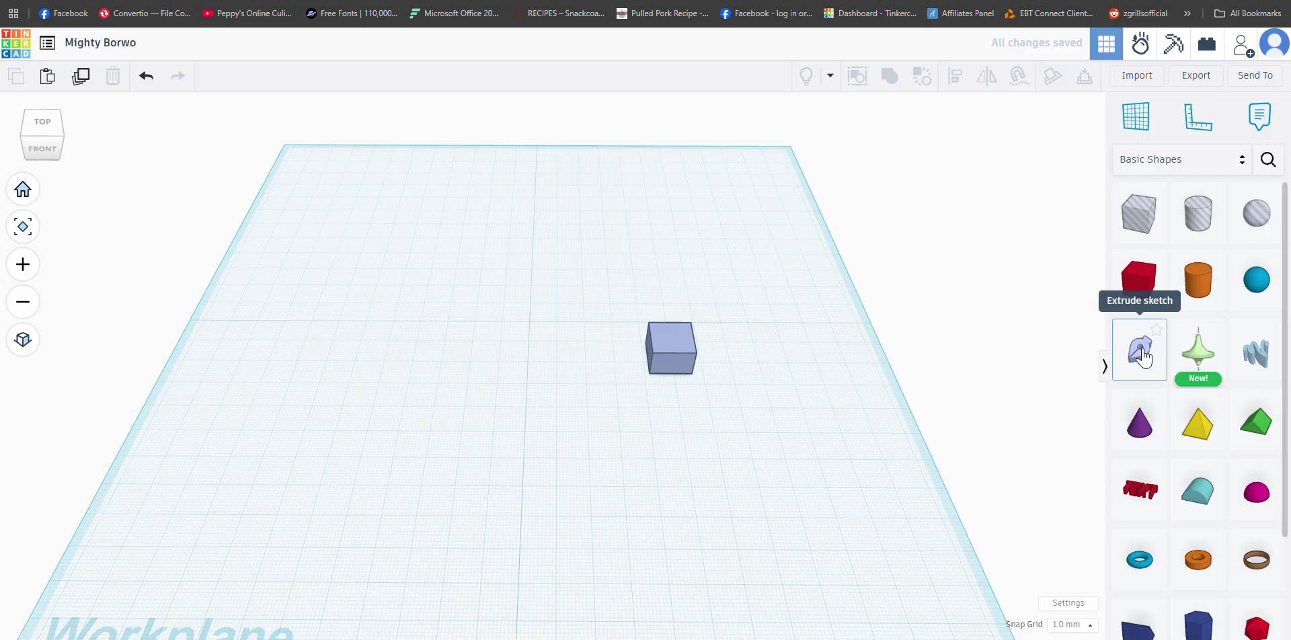
Step: Add another extrude sketch left of the block, draw a 20 mm diamond, smooth all four corner points into a circle, and finish the sketch
mouse_move(1143, 356)
left_mouse_down()
mouse_move(1063, 389)
mouse_move(510, 402)
left_mouse_up()
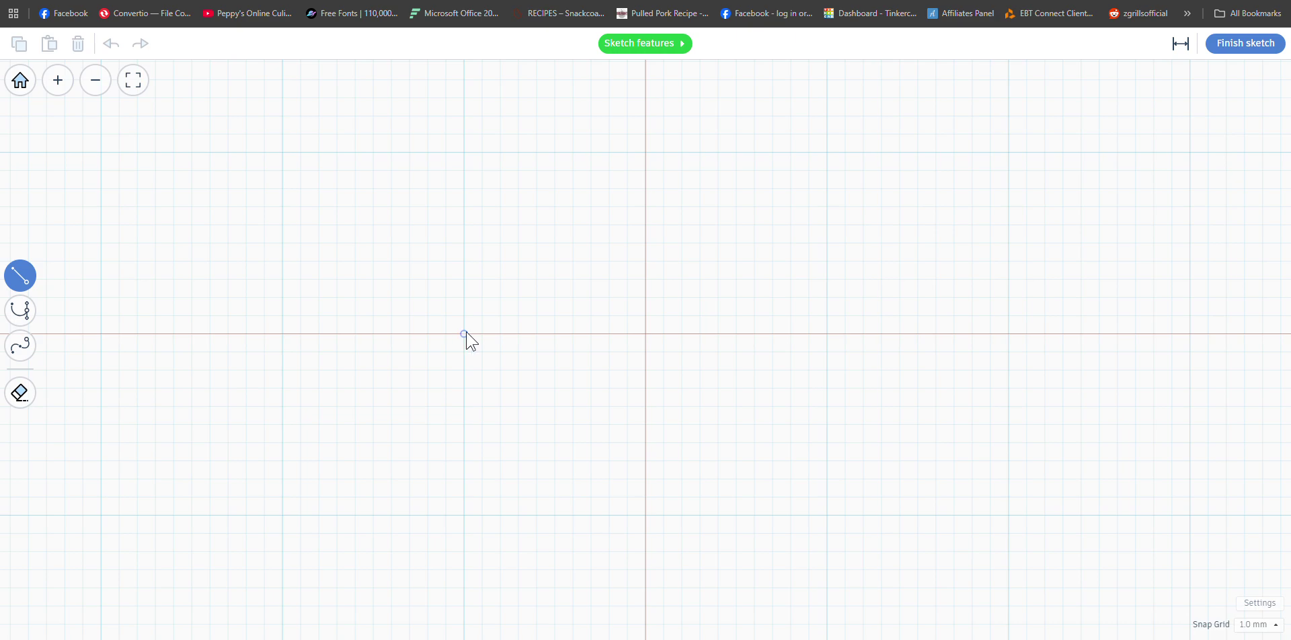
mouse_move(464, 333)
left_mouse_down()
mouse_move(570, 204)
mouse_move(644, 152)
mouse_move(823, 338)
mouse_move(672, 538)
mouse_move(462, 334)
left_mouse_up()
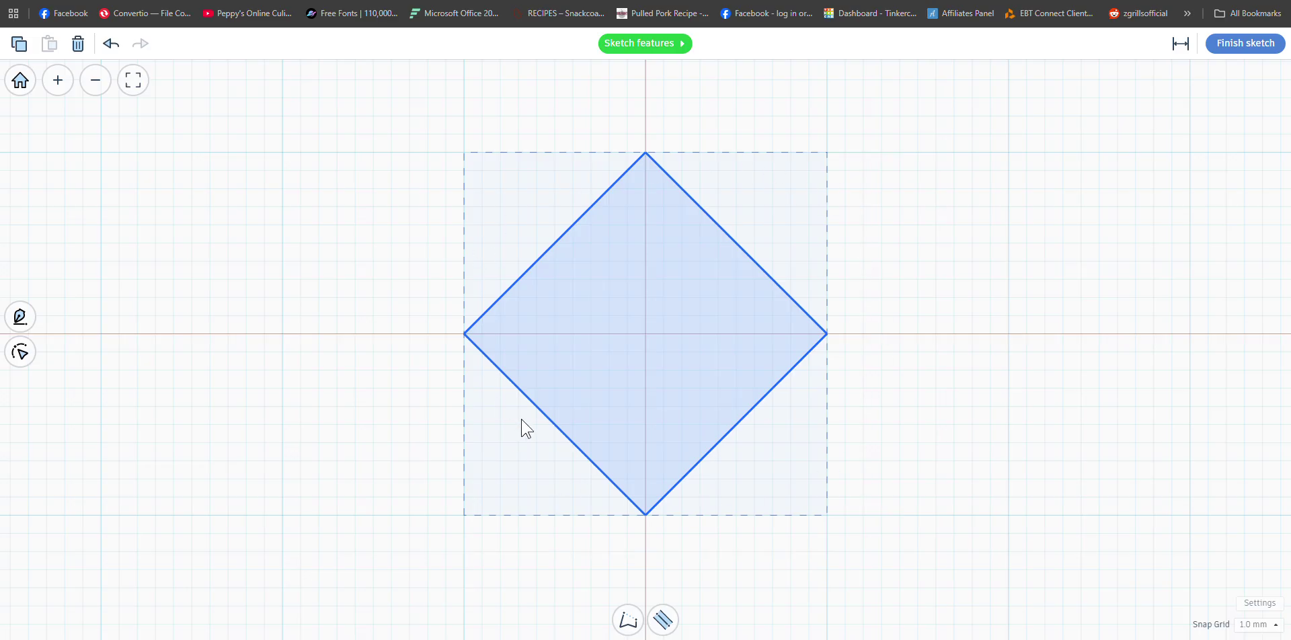
left_click(21, 353)
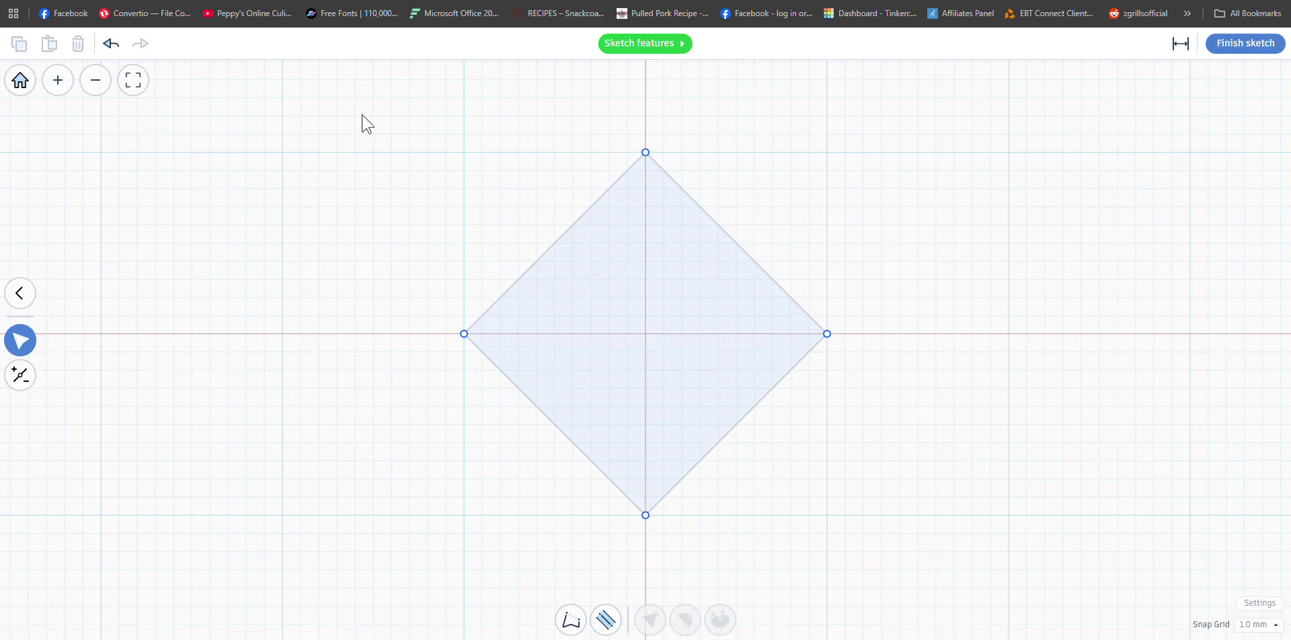
left_click_drag(365, 115, 971, 542)
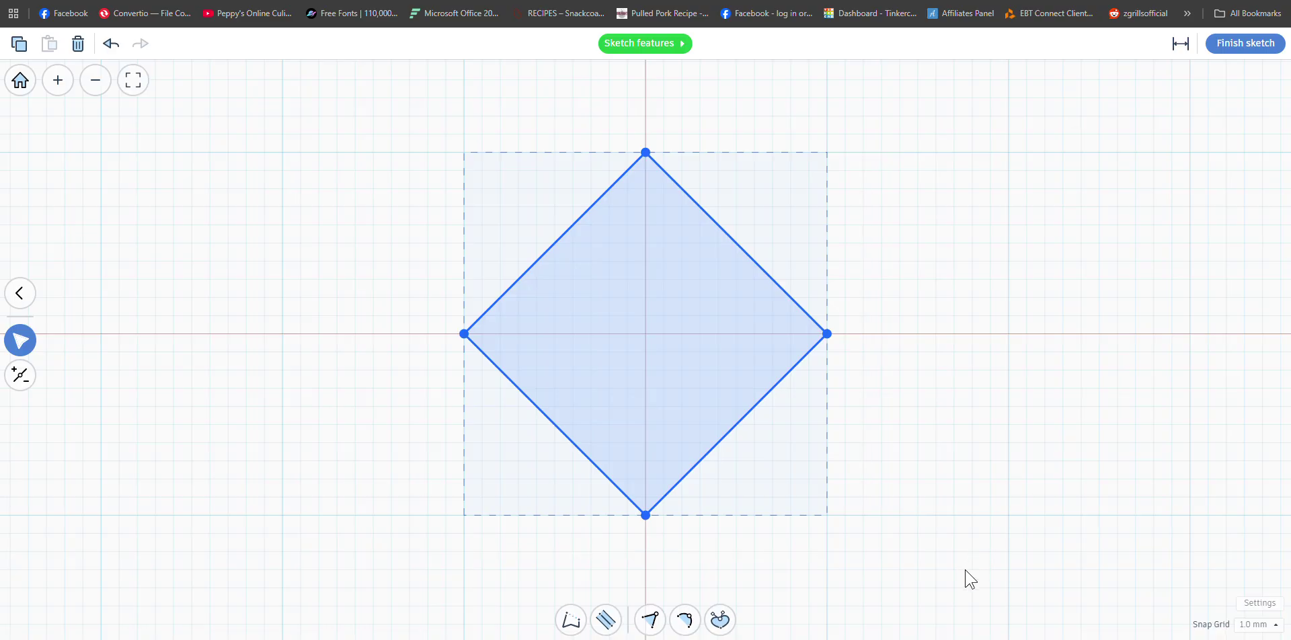
left_click(686, 624)
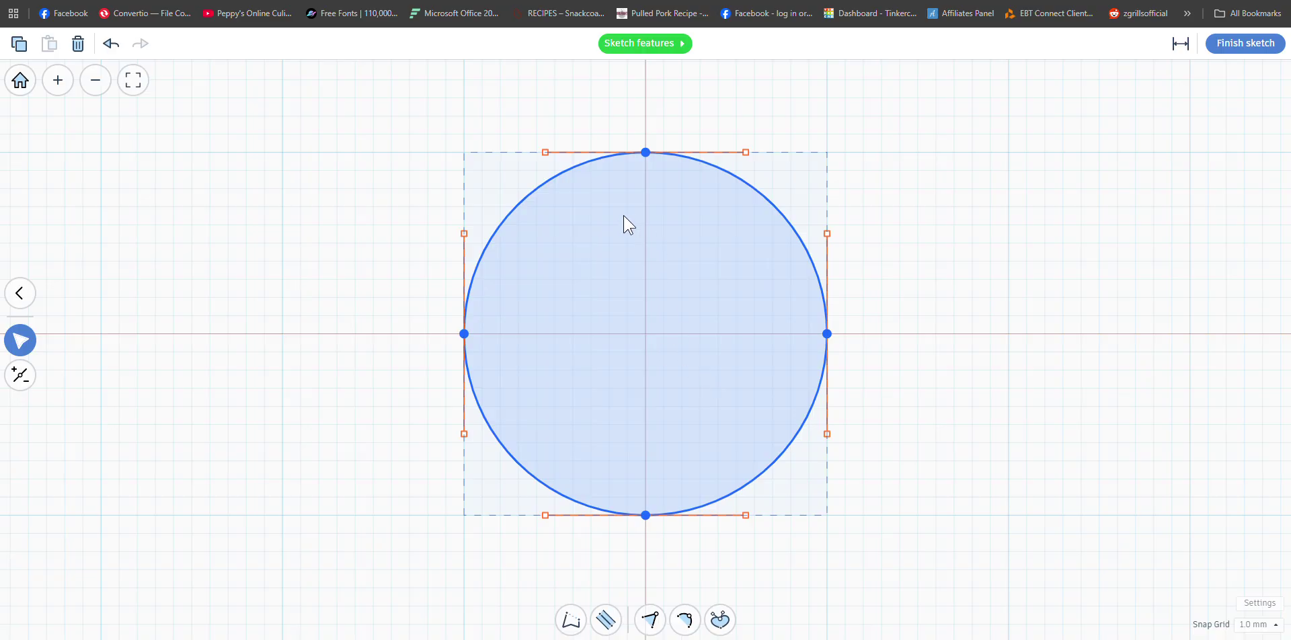
left_click(1243, 45)
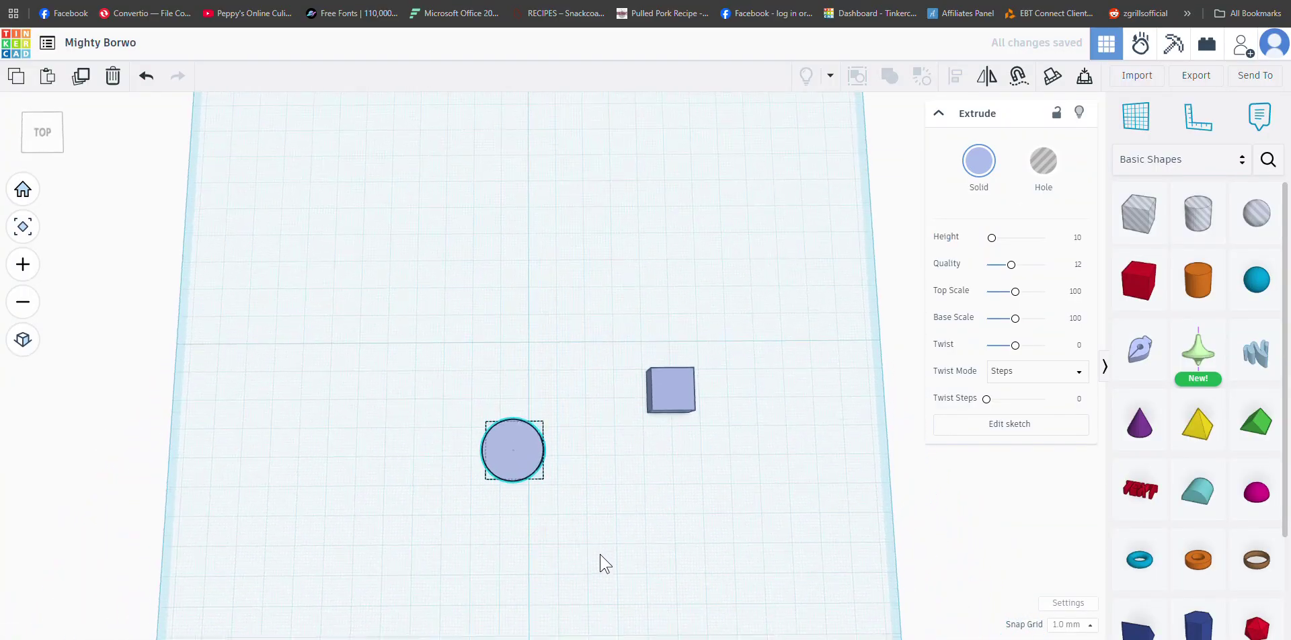
Step: Resize the cylinder to 80 mm wide and 80 mm deep, and move it back and left, clear of the square block
right_click_drag(600, 514, 600, 501)
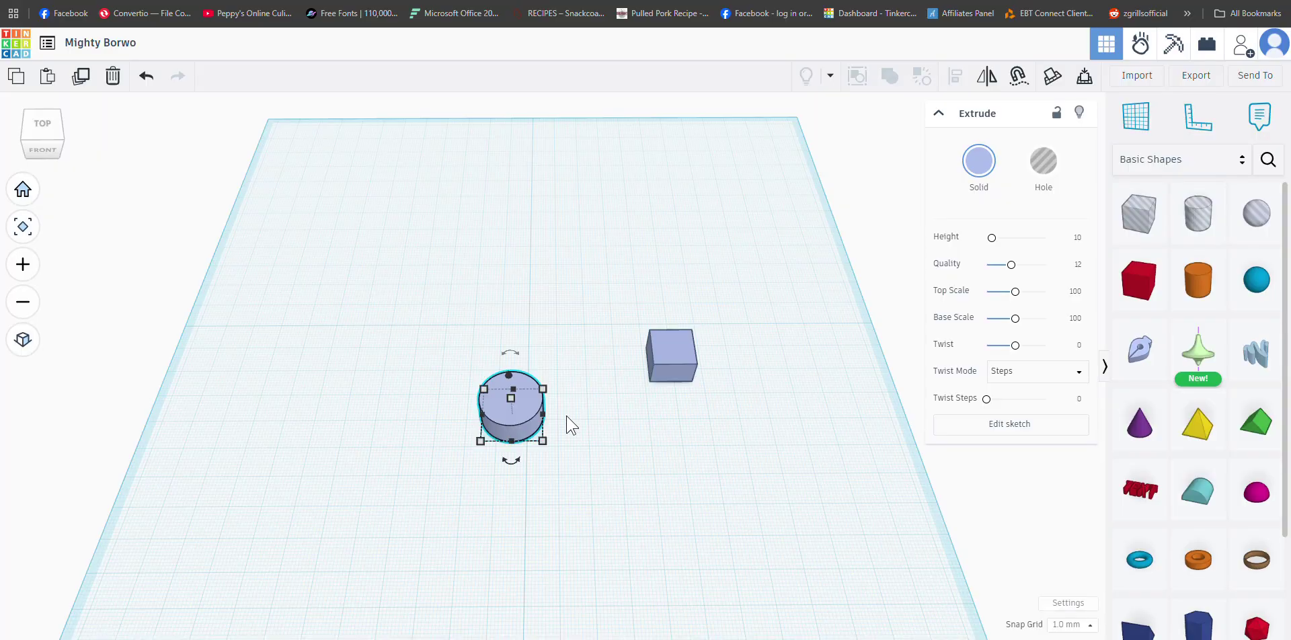
scroll(617, 424, "up", 1)
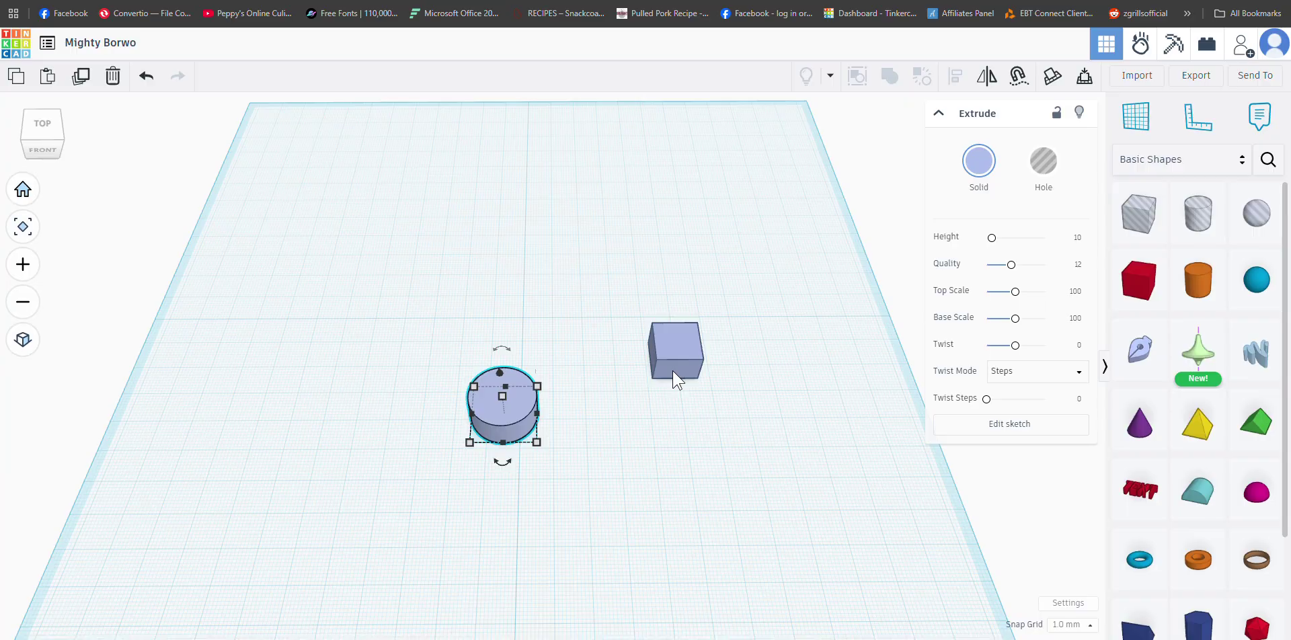
left_click(674, 348)
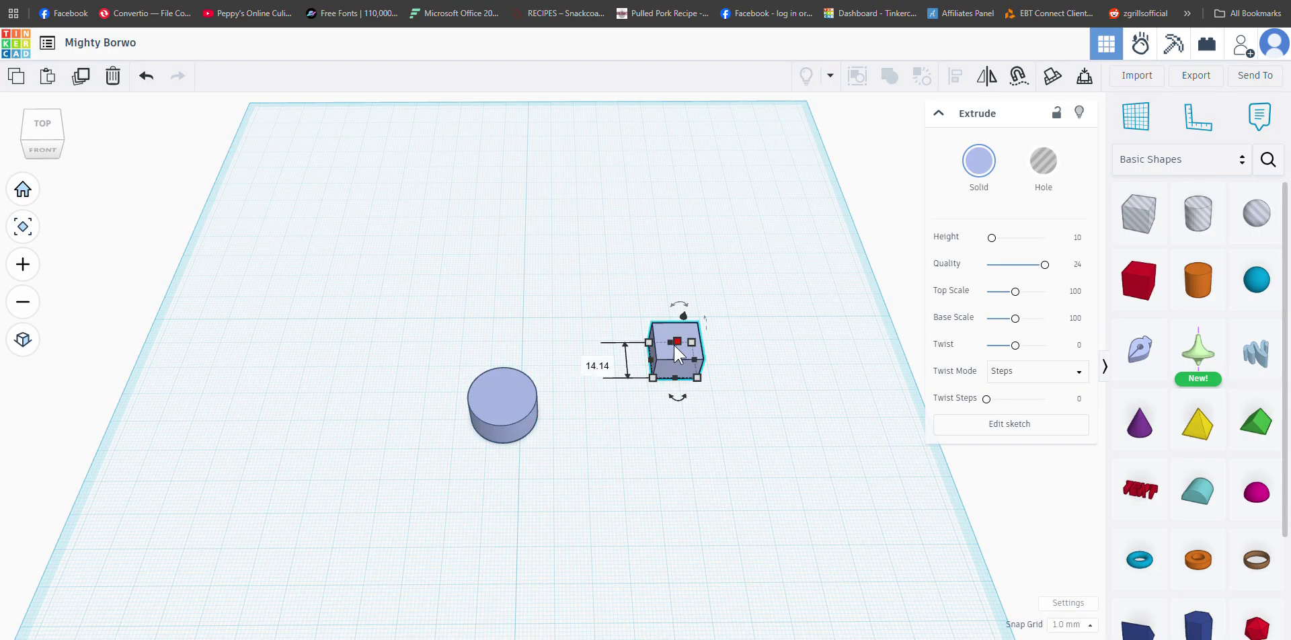
left_click(502, 402)
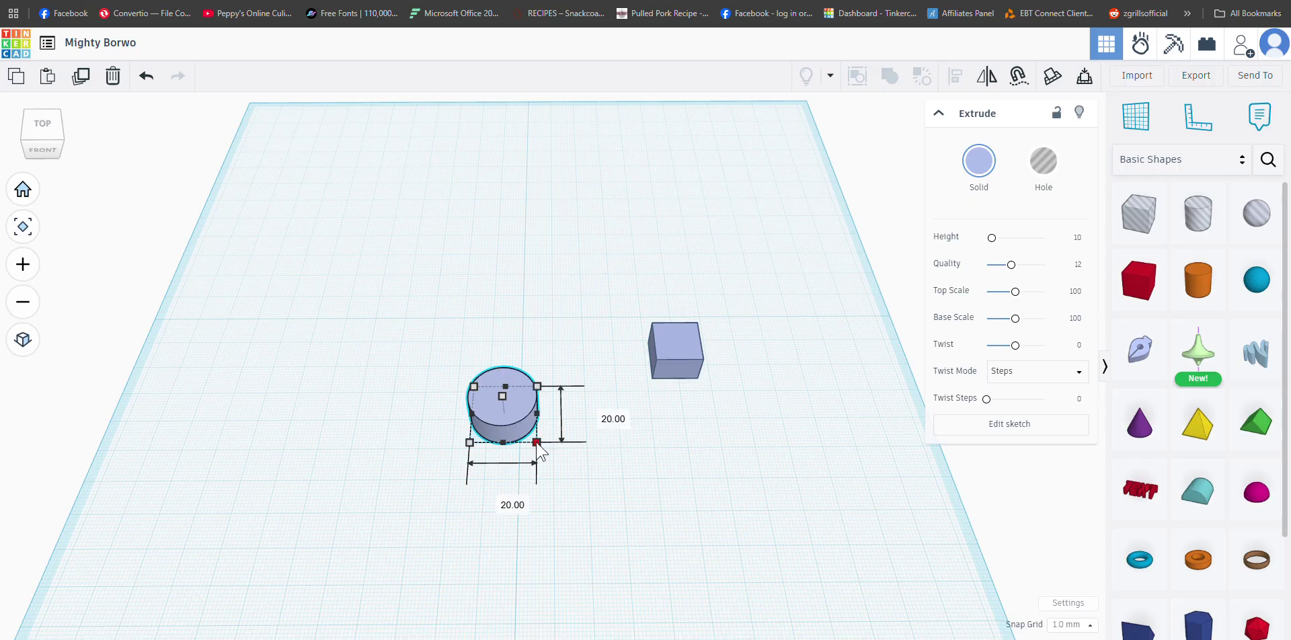
left_click(504, 499)
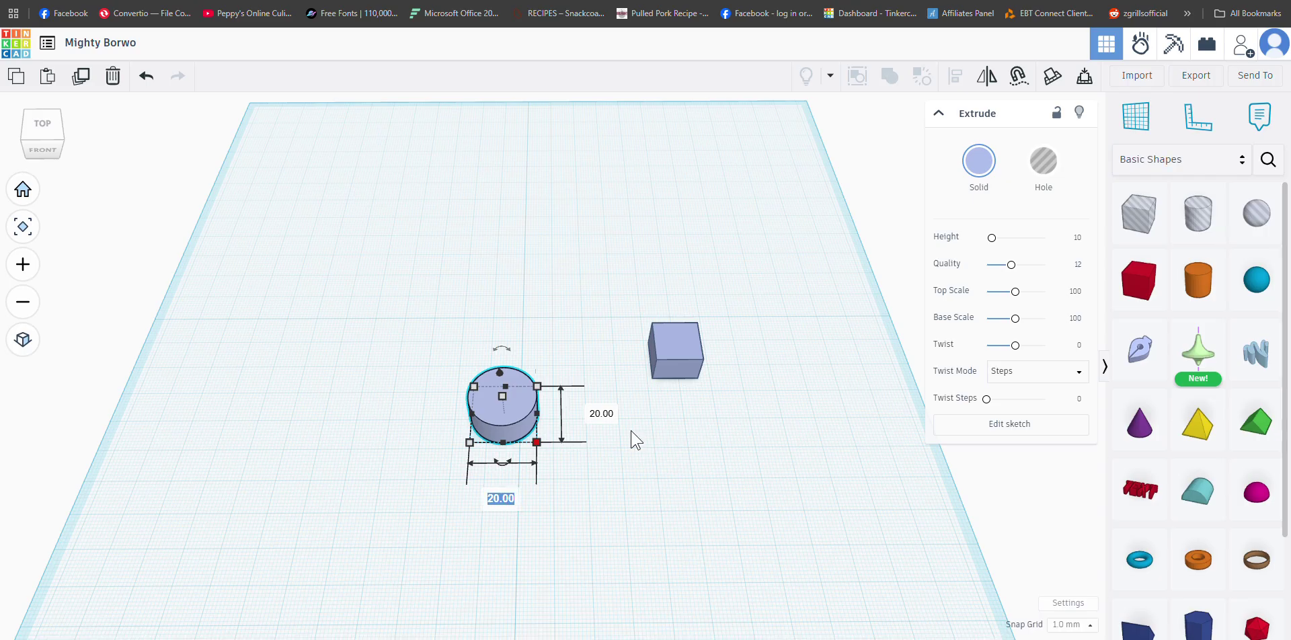
type("80")
key("Tab")
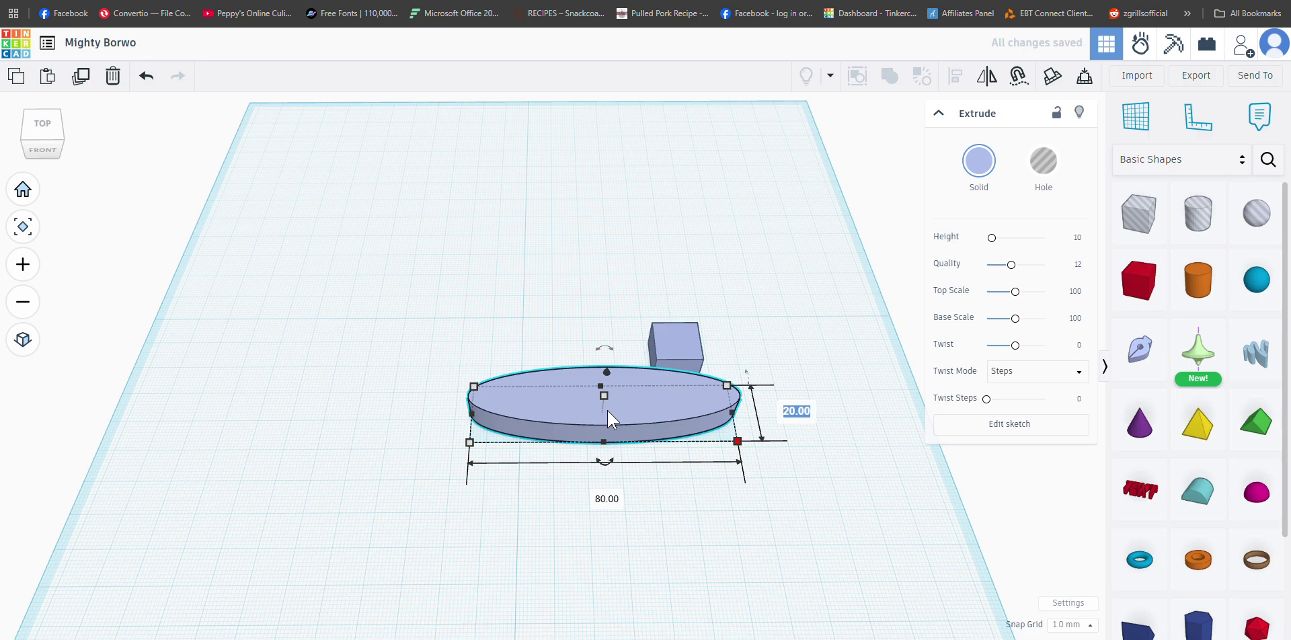
type("80.0")
key("Return")
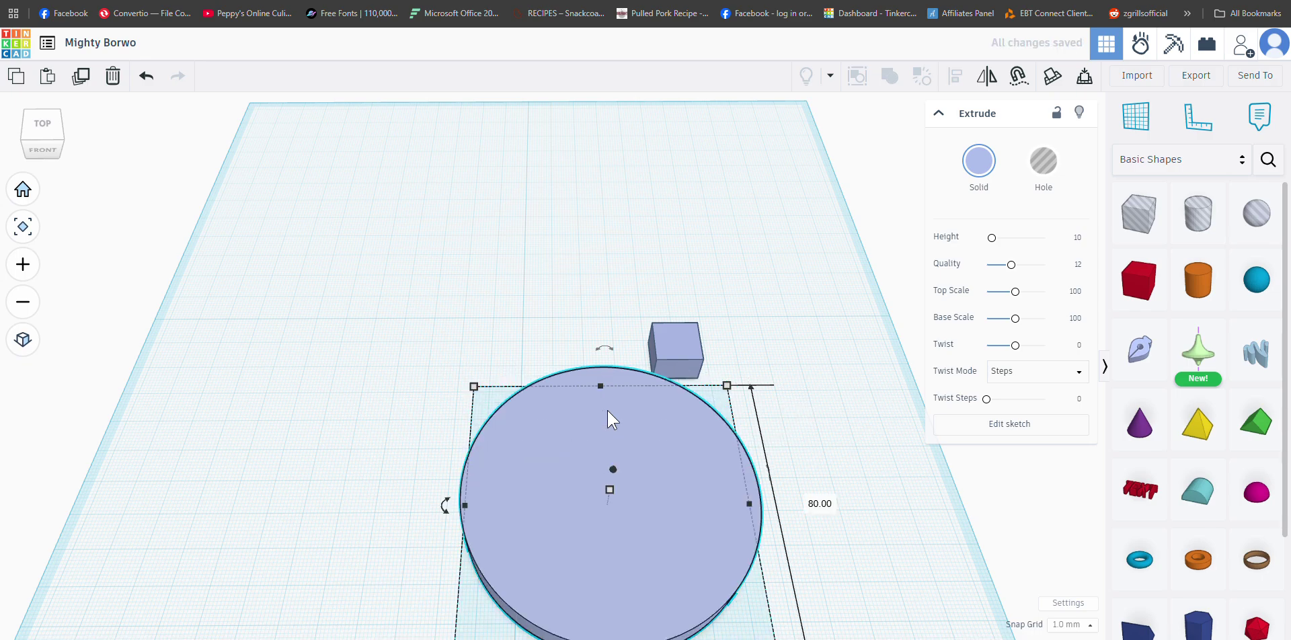
left_click_drag(694, 506, 412, 372)
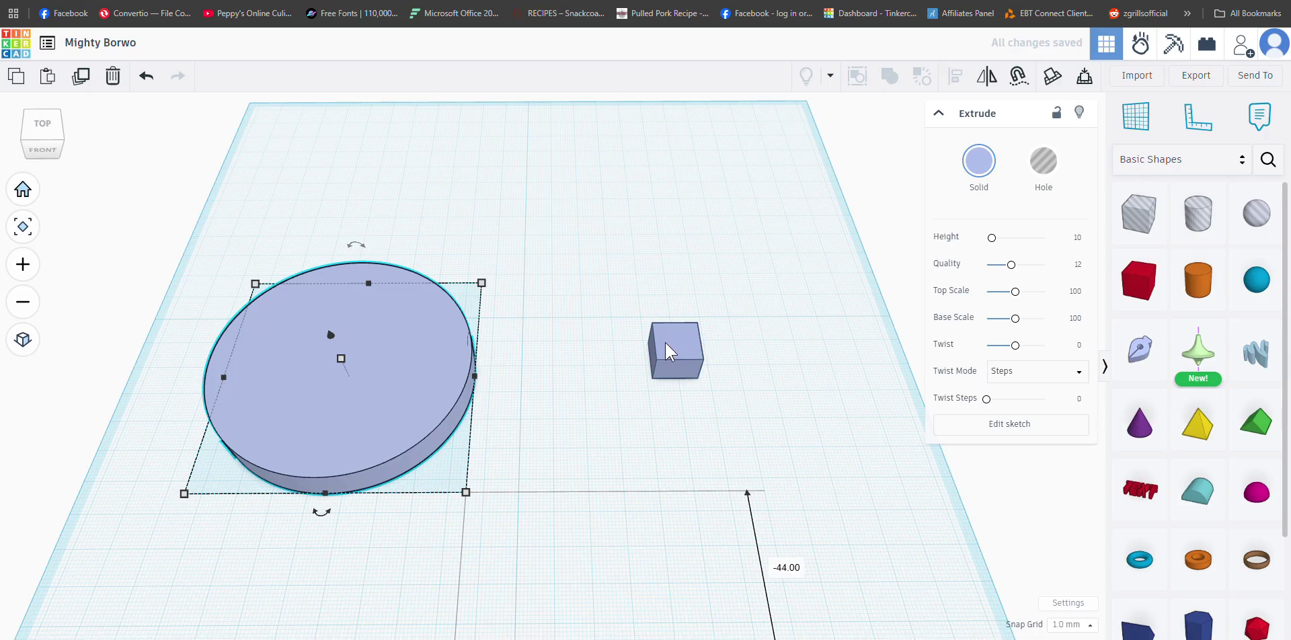
Step: Set the square block's depth to 80 mm to make a long bar
left_click(681, 350)
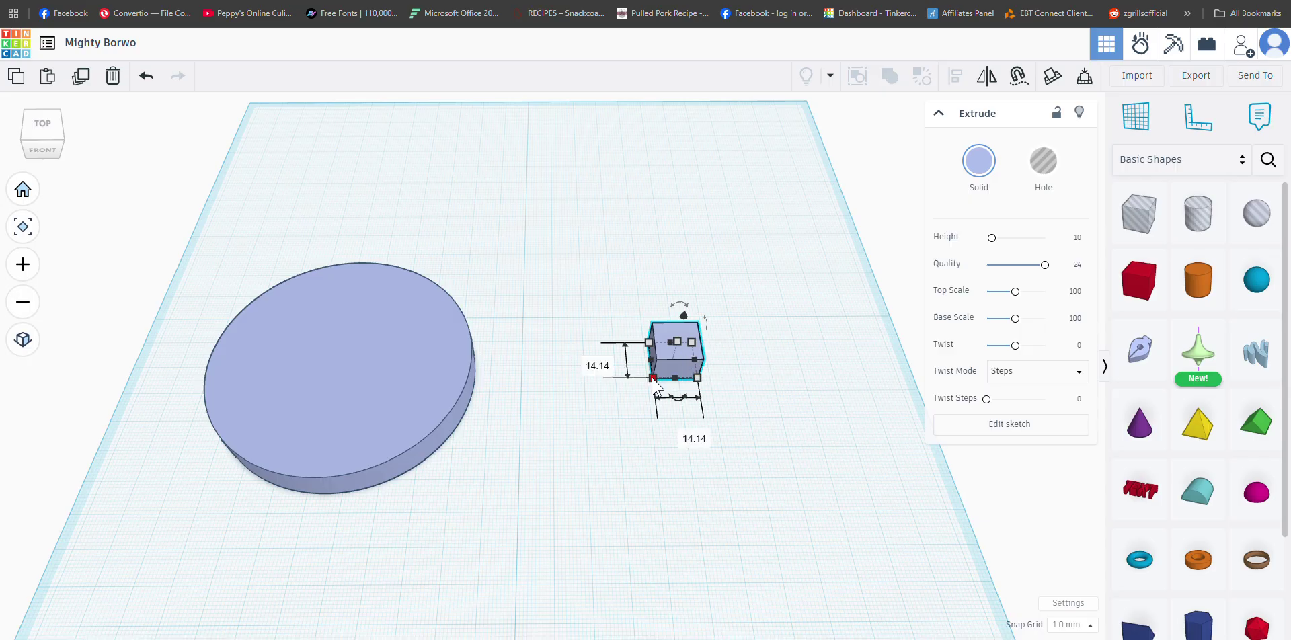
left_click(583, 361)
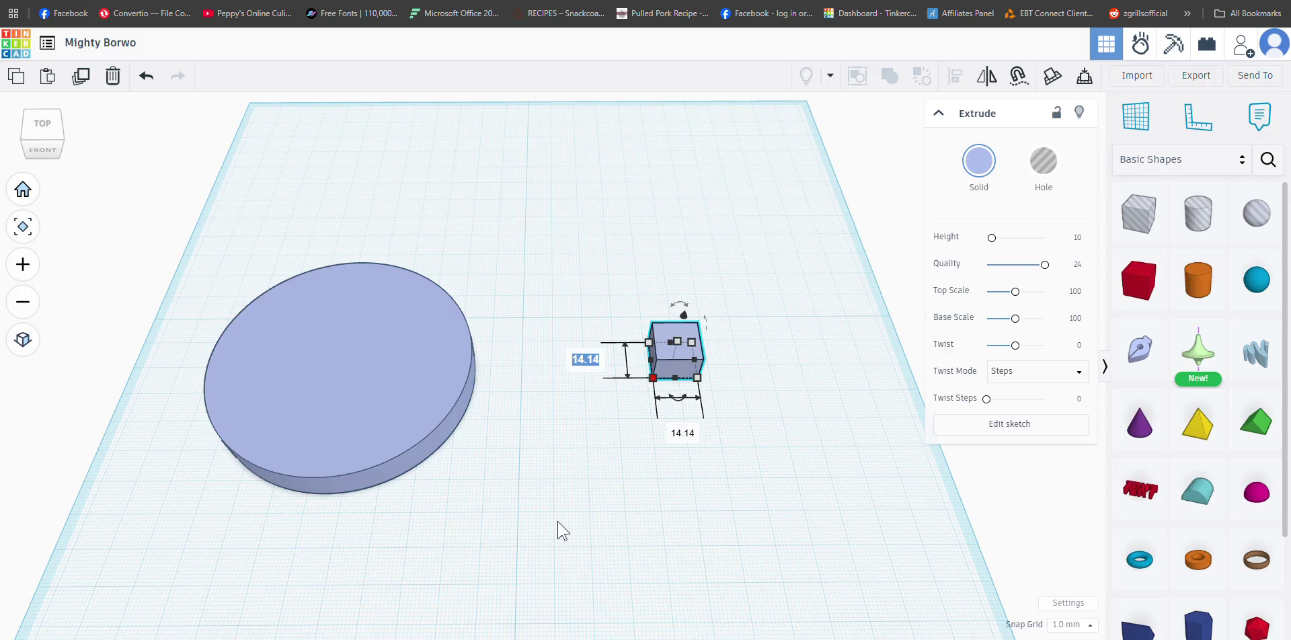
type("80.0")
key("Return")
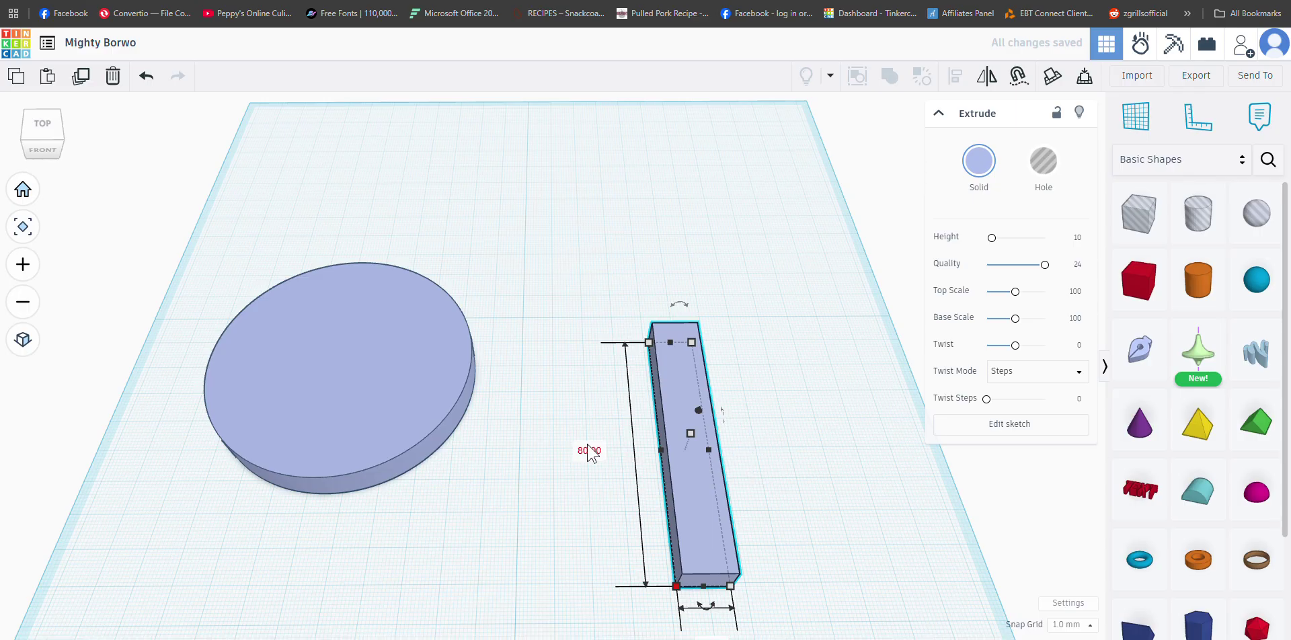
Step: Move the disc about 23 mm left and 6 mm back, and bring the long bar about 48 mm left and 31 mm back beside it
left_click_drag(324, 361, 270, 344)
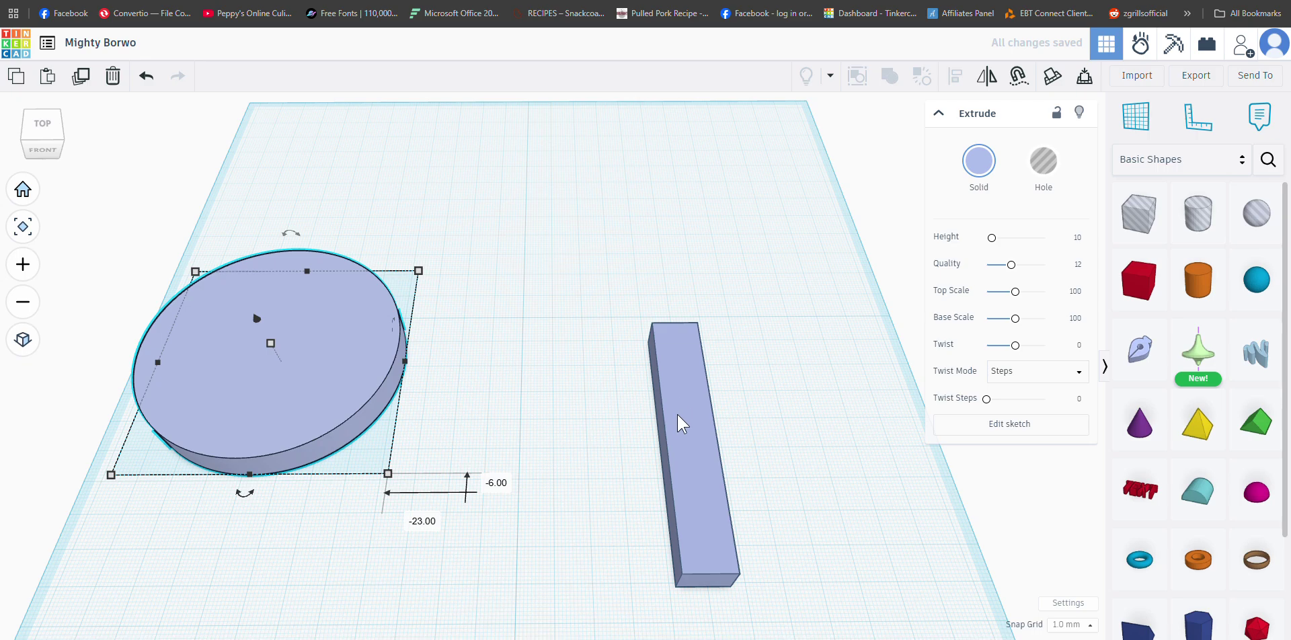
left_click_drag(685, 429, 526, 336)
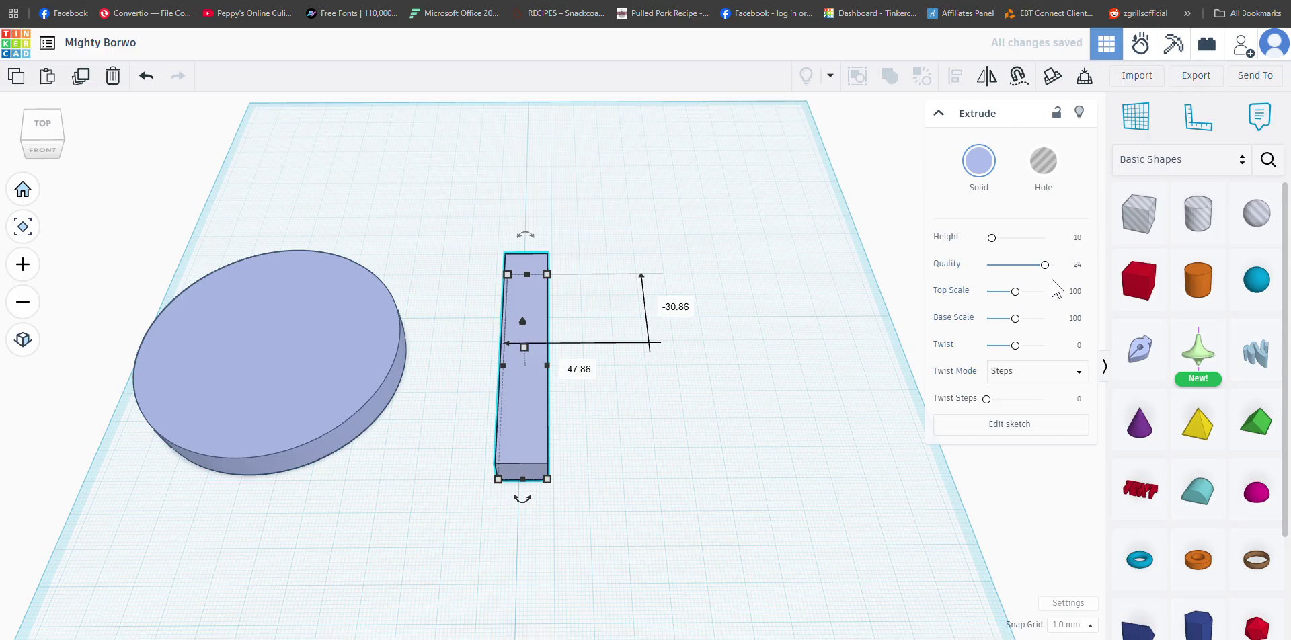
left_click(302, 336)
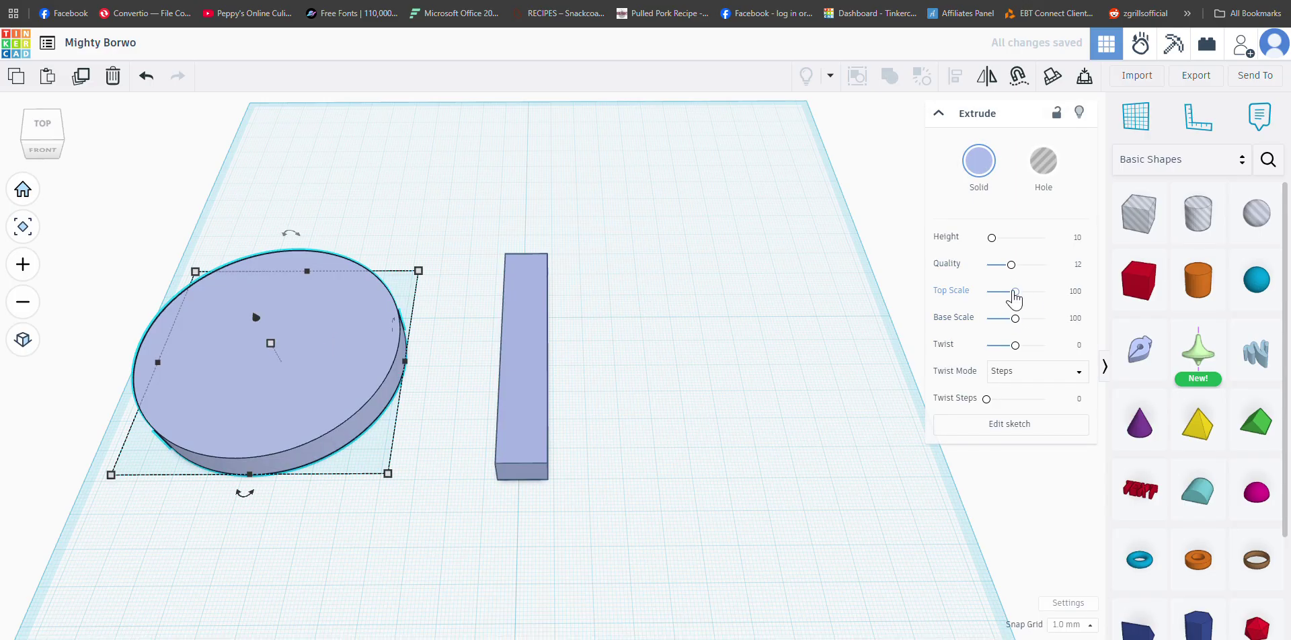
Step: Raise the disc's extrude Quality to 24 for a smoother edge
left_click(1009, 265)
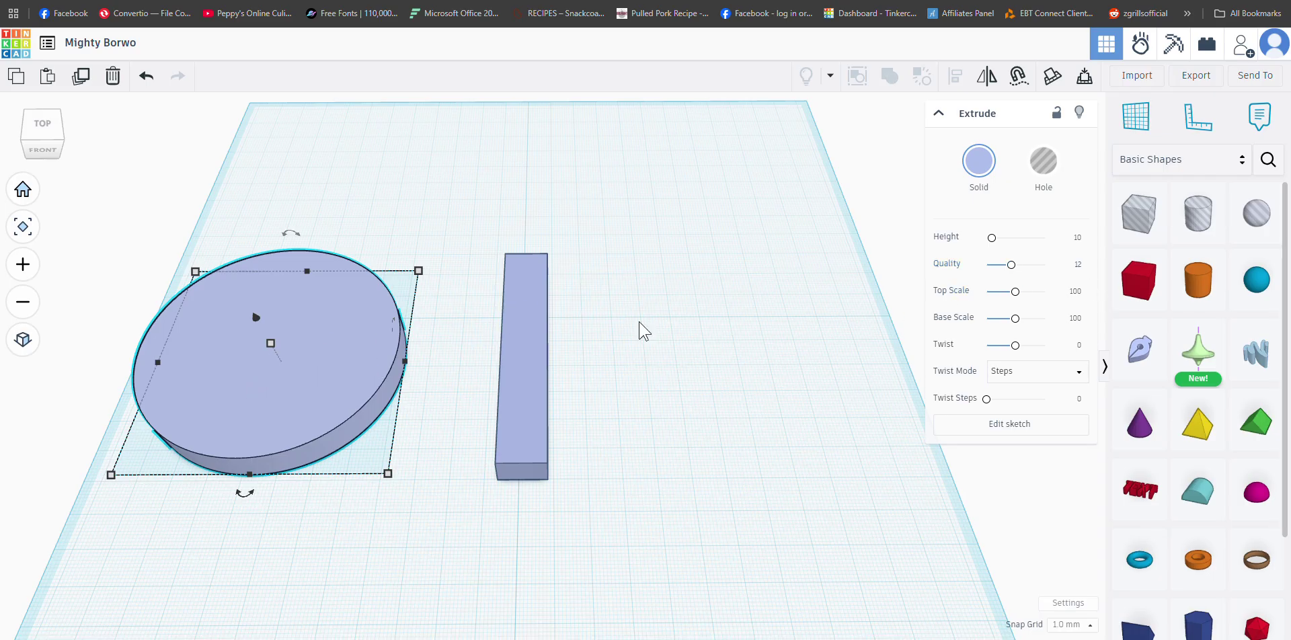
left_click_drag(1011, 269, 1016, 277)
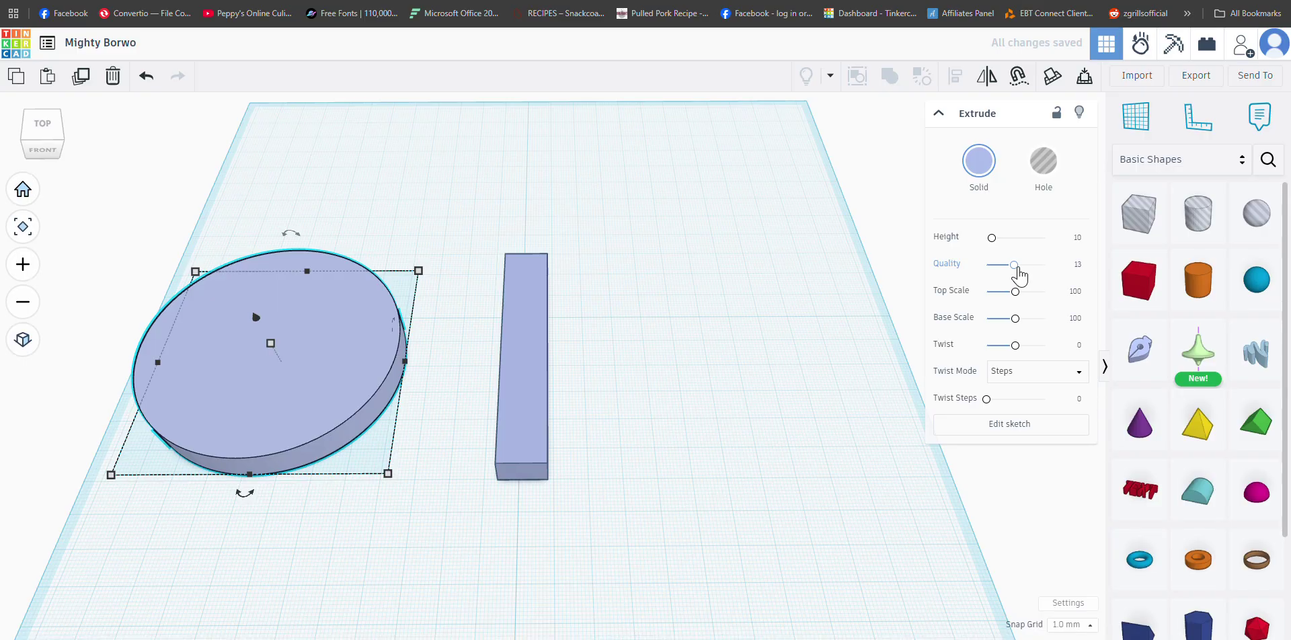
left_click_drag(1013, 265, 1069, 269)
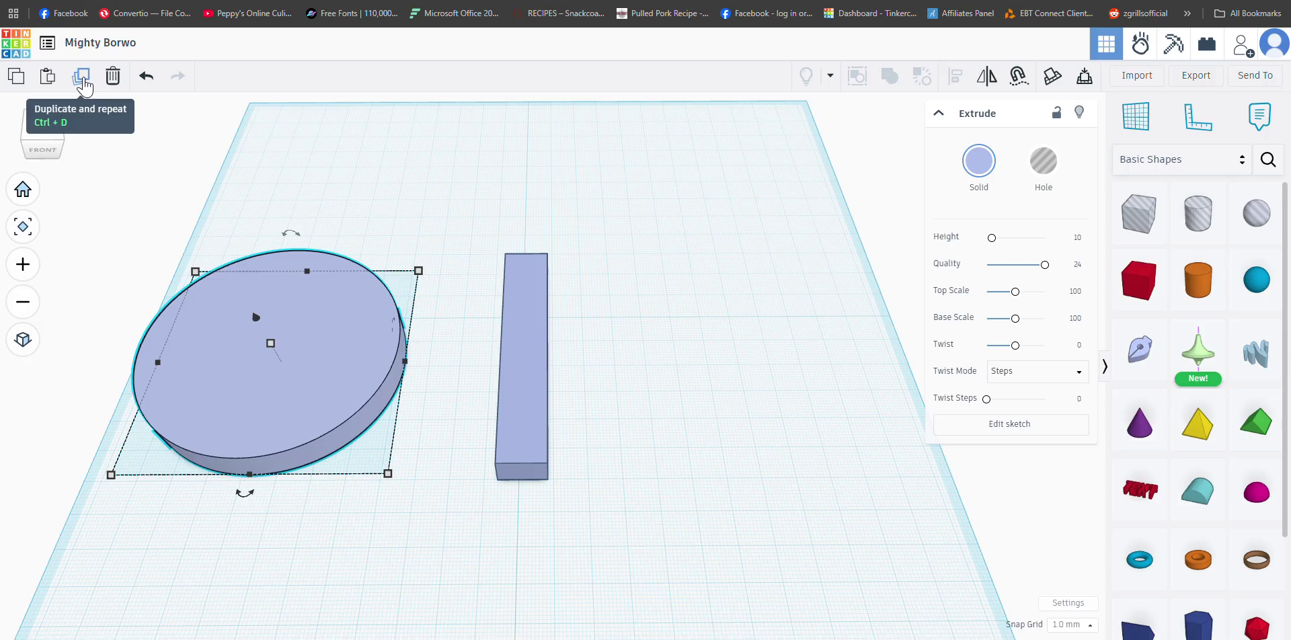
Step: Duplicate the disc and place the copy on the right side of the long bar
left_click(82, 78)
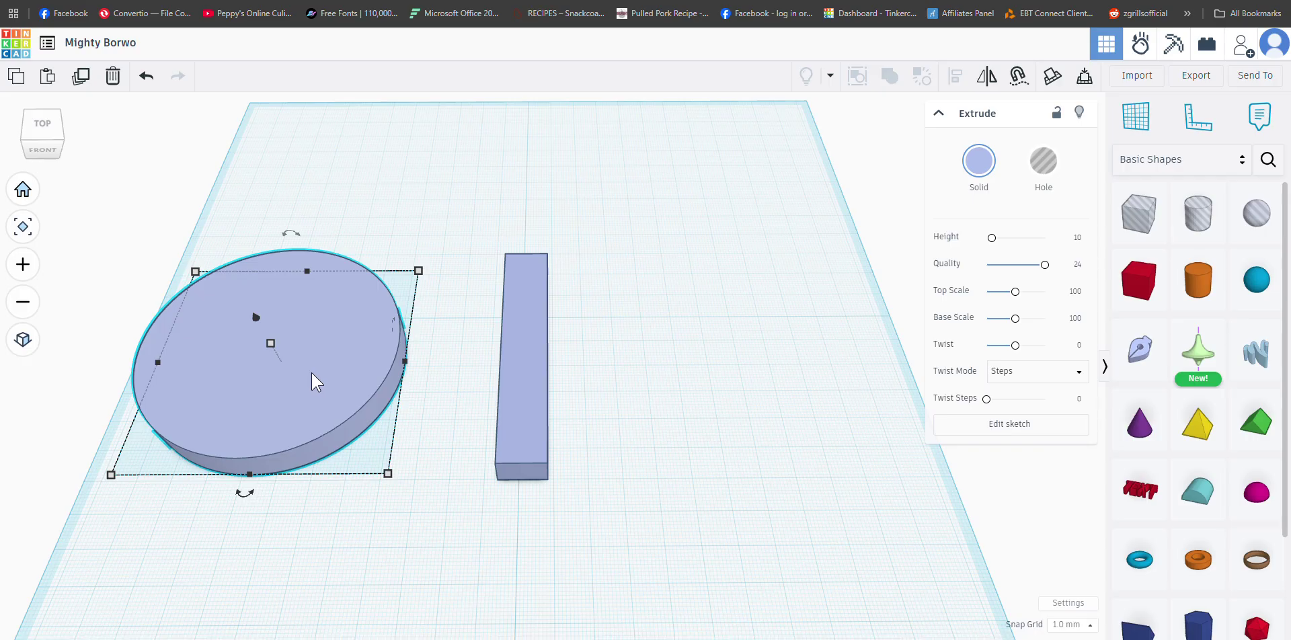
left_click_drag(312, 374, 833, 370)
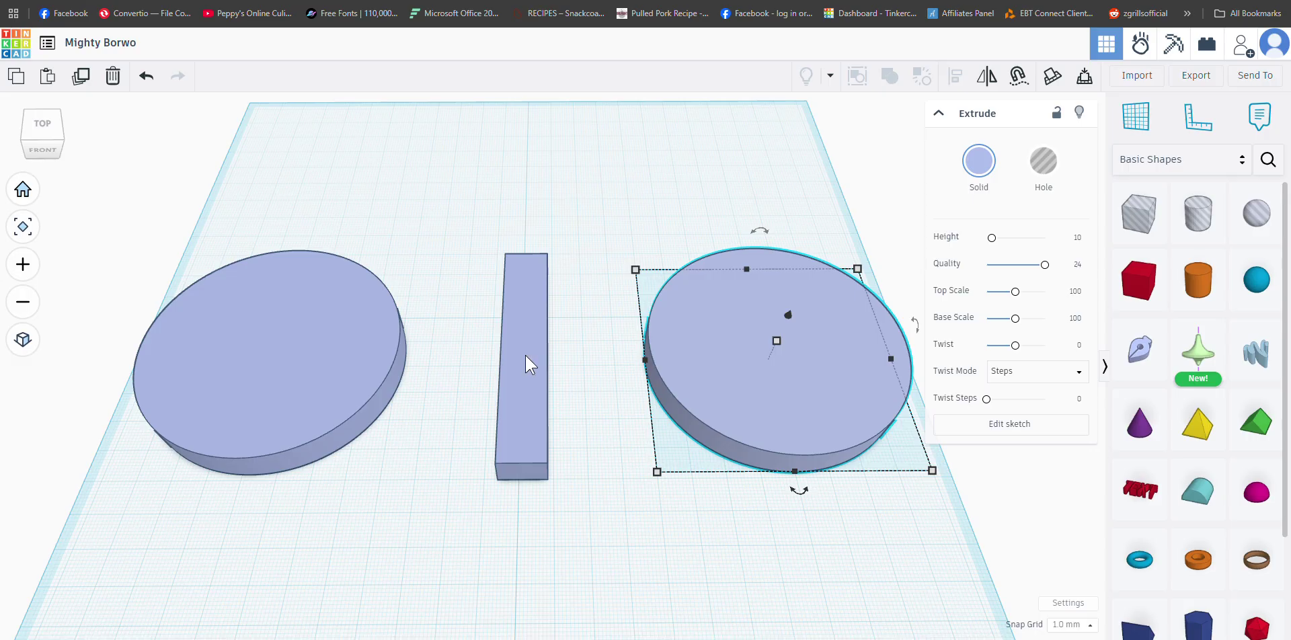
Step: Move both discs to the back of the workplane and bring the long bar forward, clear of them
left_click_drag(285, 364, 321, 182)
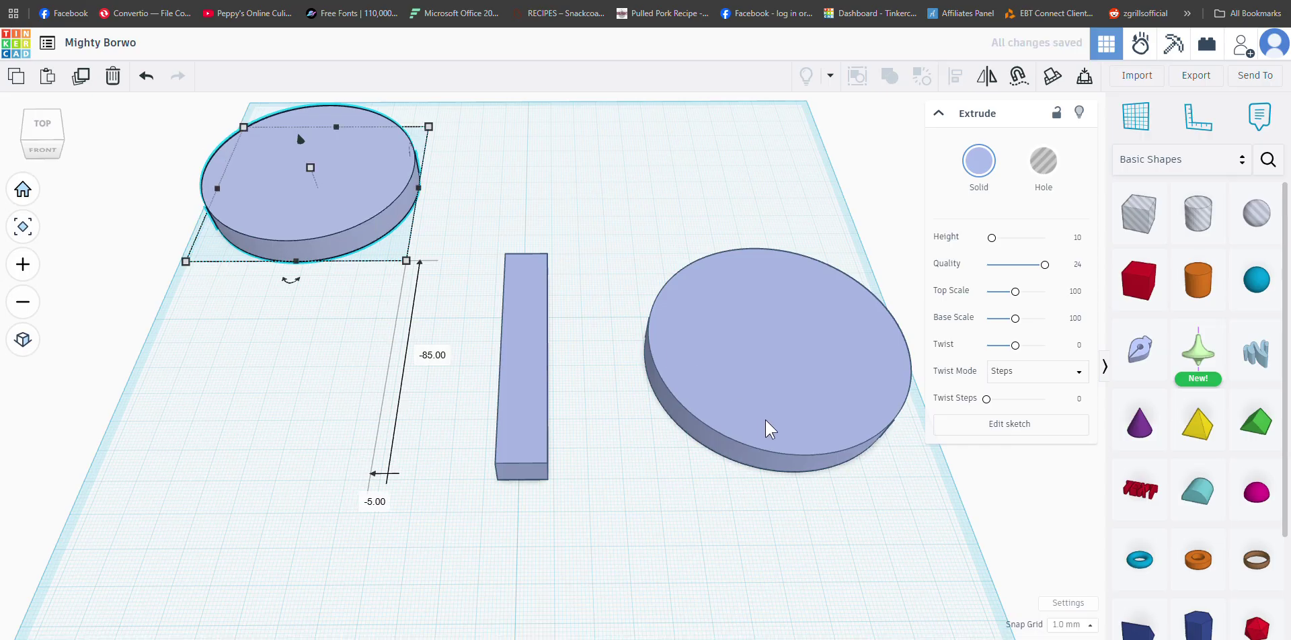
left_click_drag(767, 426, 730, 193)
left_click_drag(502, 385, 514, 446)
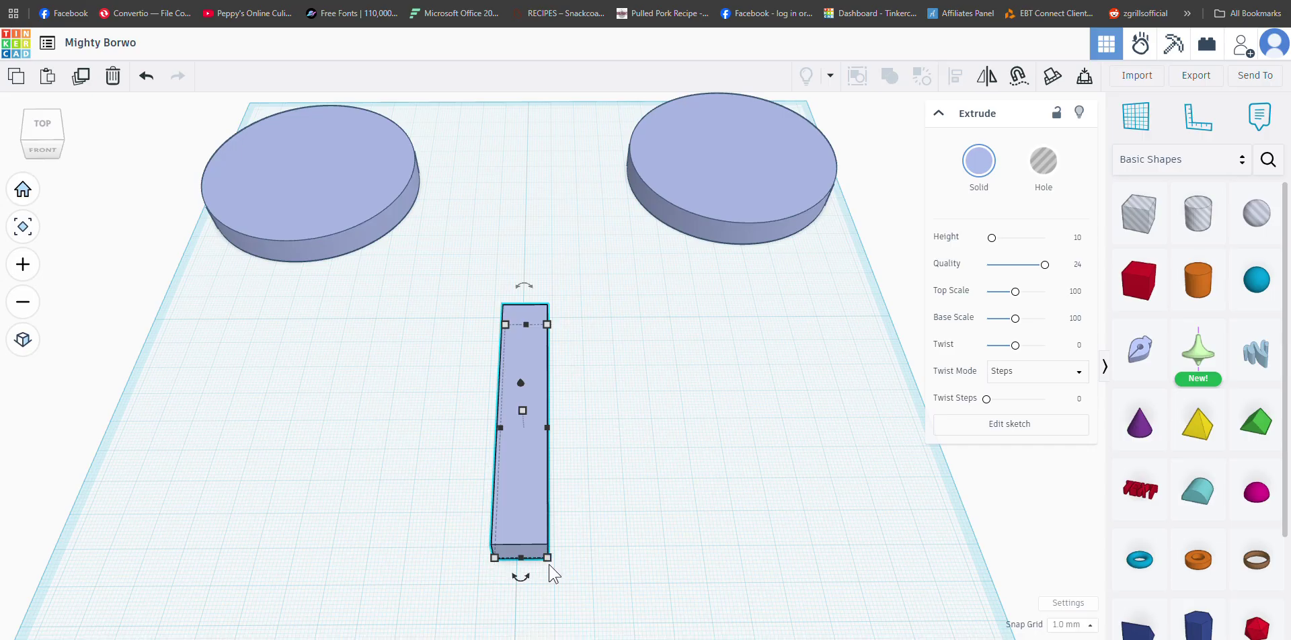
Step: Set the bar's width to 100 mm and move the resulting plate about 39 mm left, in front of the discs
scroll(614, 547, "up", 1)
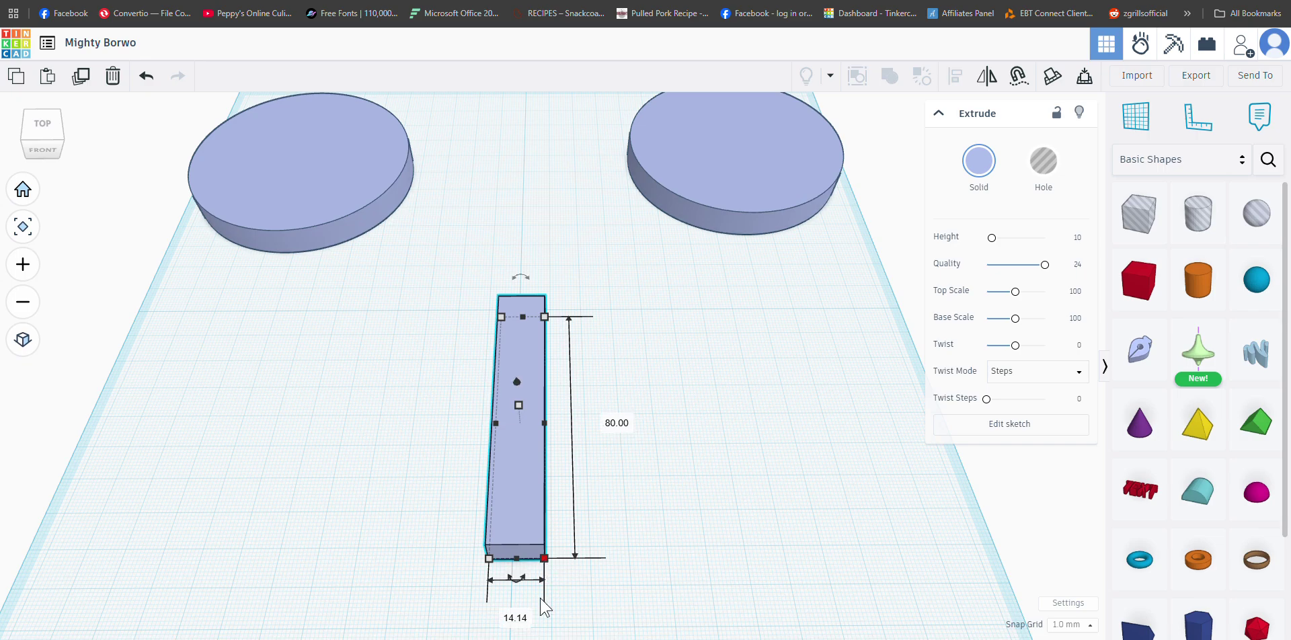
left_click(515, 617)
type("100.0")
key("Return")
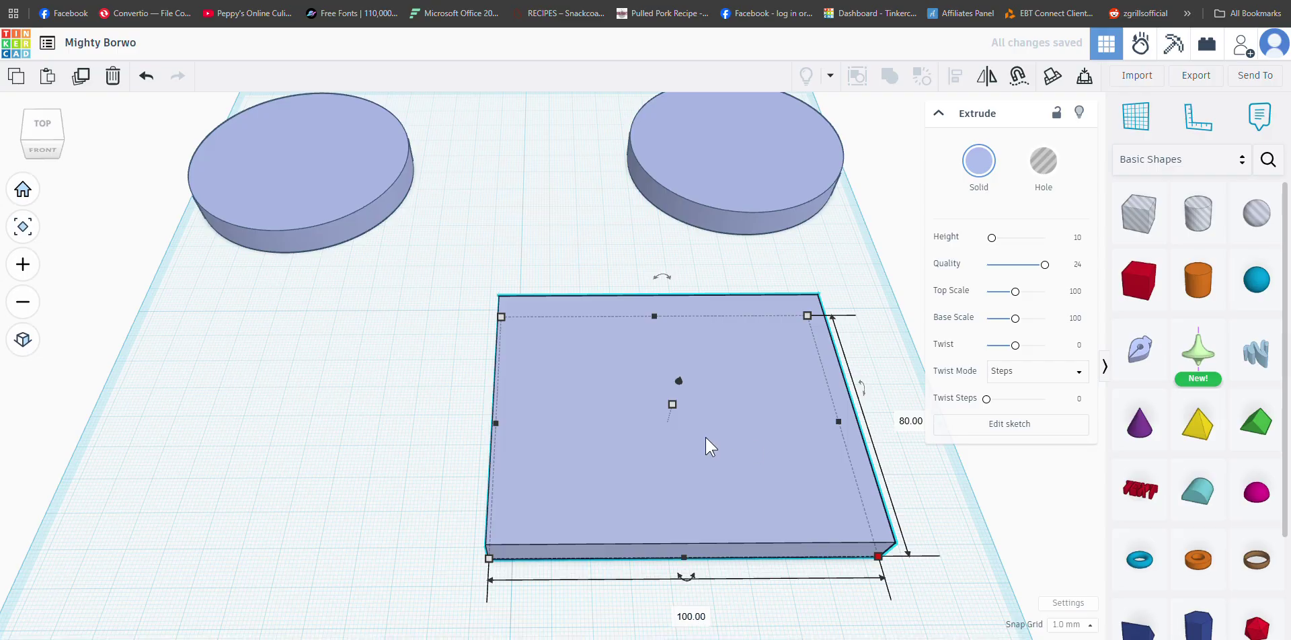
left_click_drag(735, 470, 589, 478)
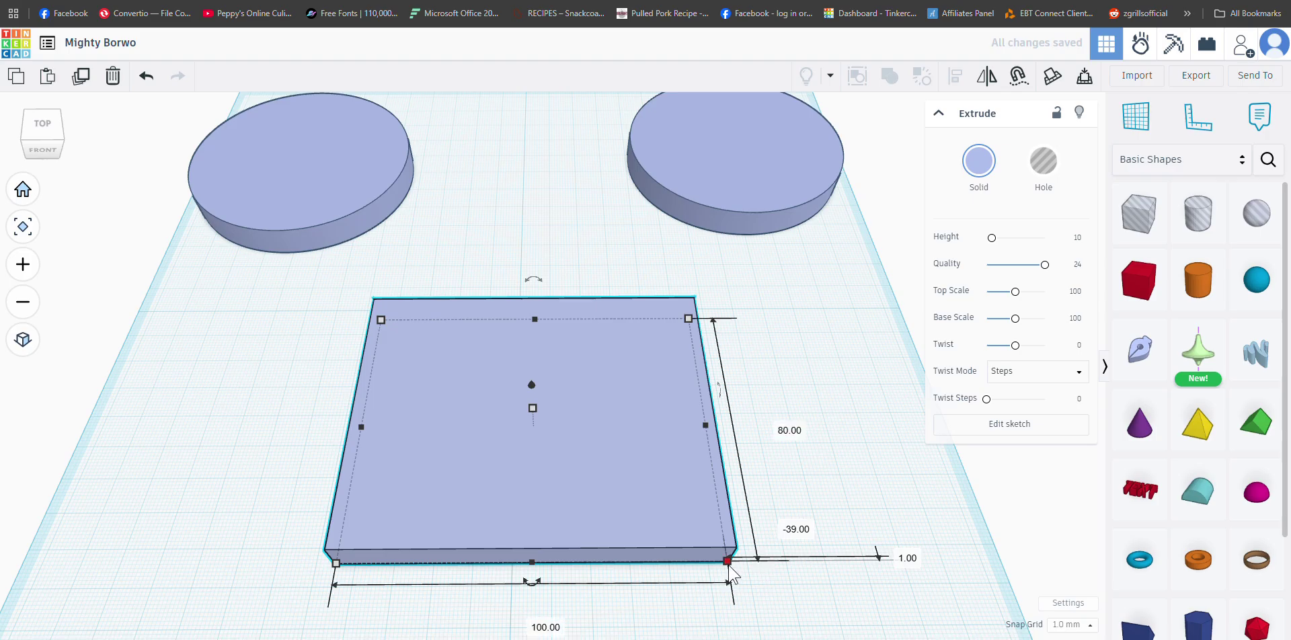
Step: Set the plate's width to 150 mm and move it left until it is roughly centred between the two discs
left_click(529, 621)
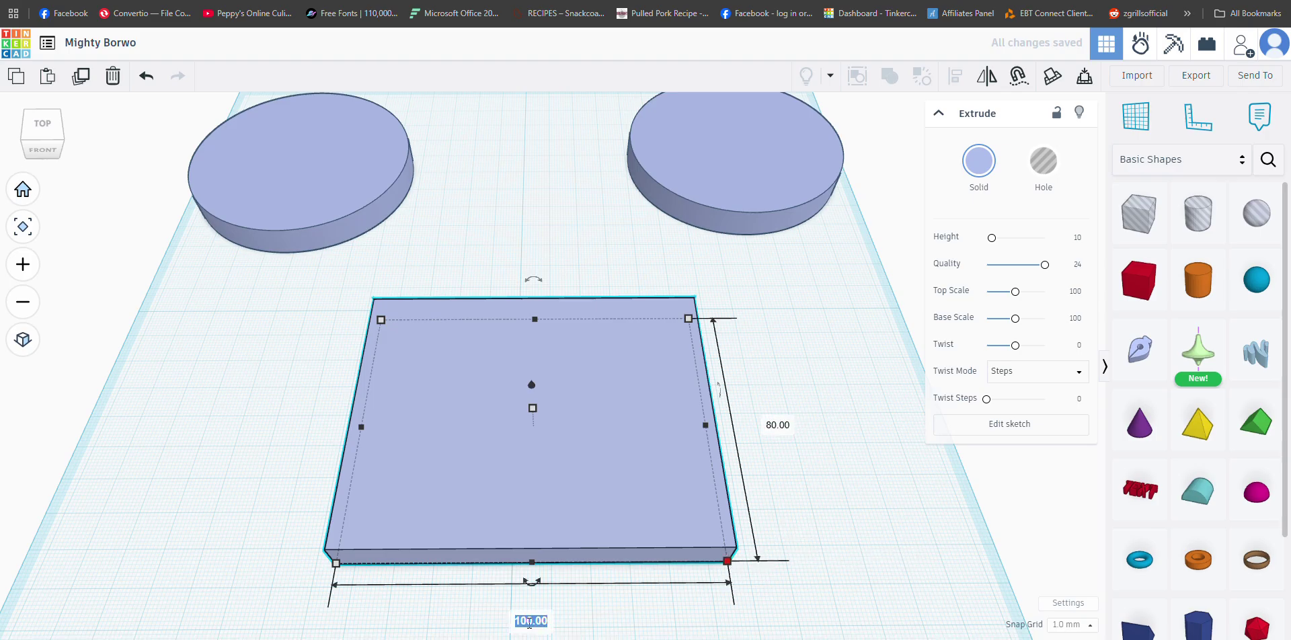
type("1")
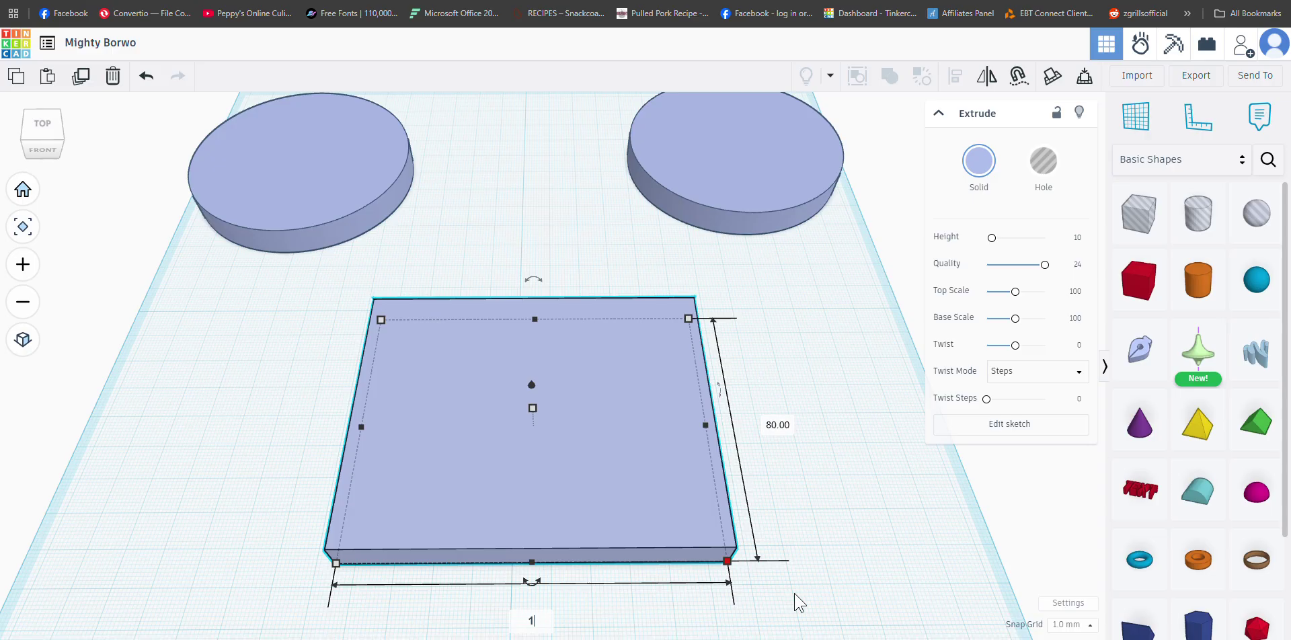
type("50.00")
key("Return")
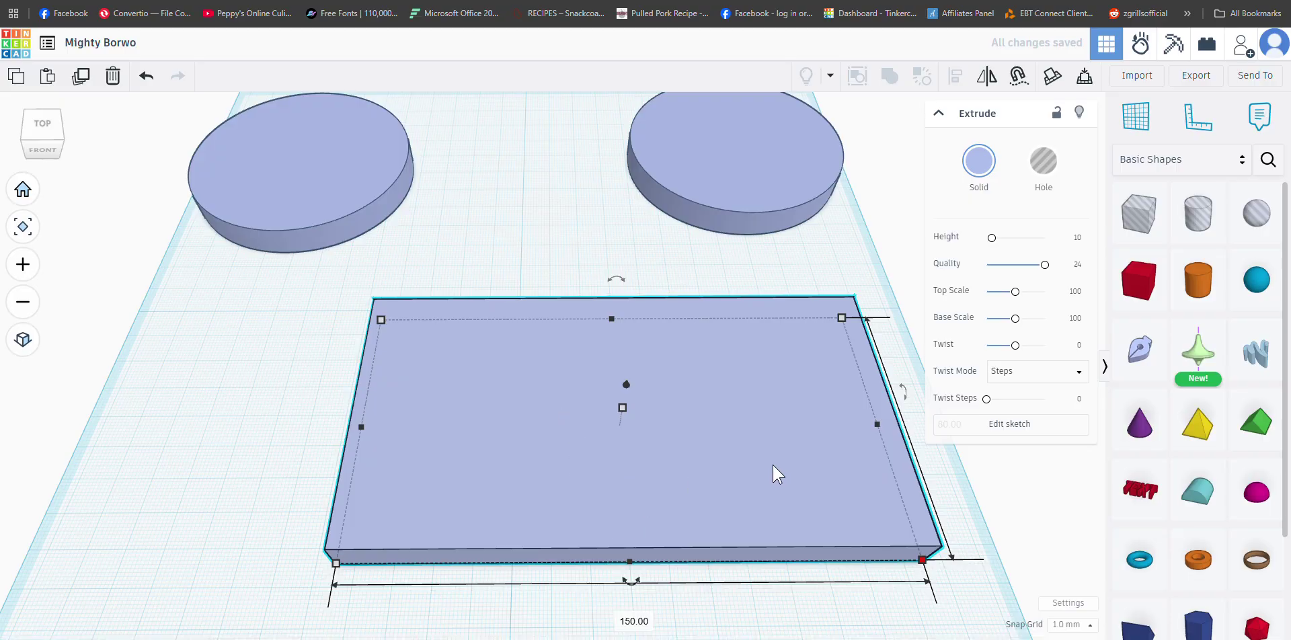
left_click_drag(772, 466, 692, 467)
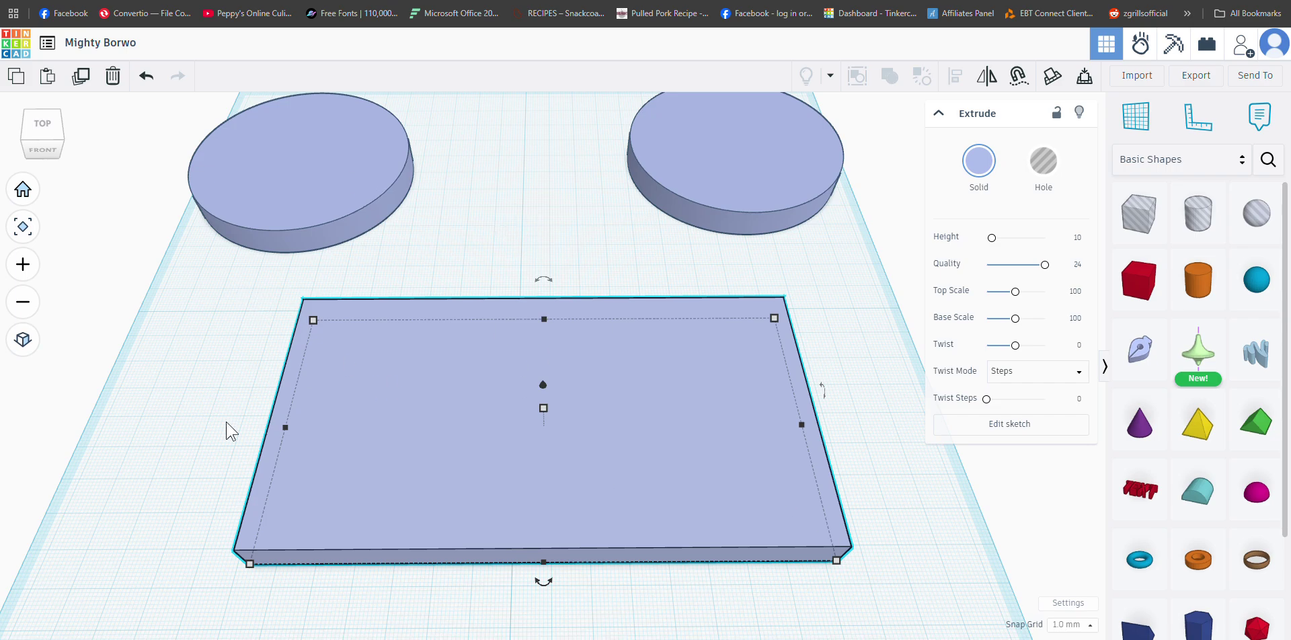
Step: Set the rectangular plate's height to 1.5 mm
mouse_move(545, 416)
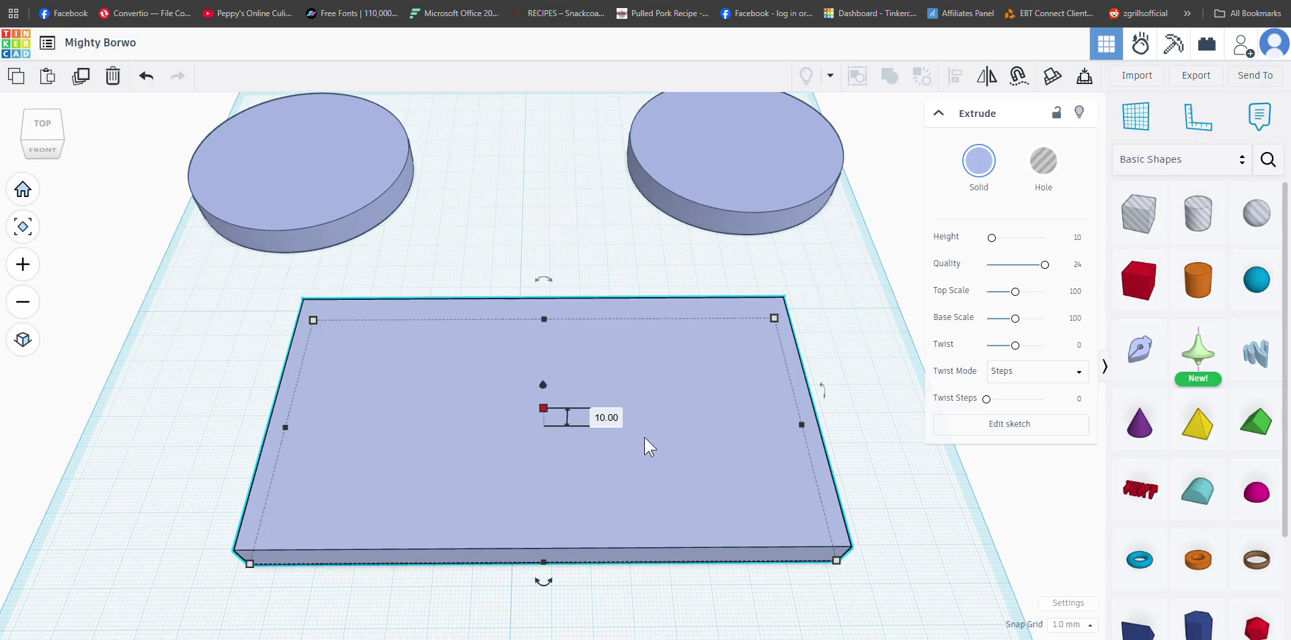
left_click(607, 418)
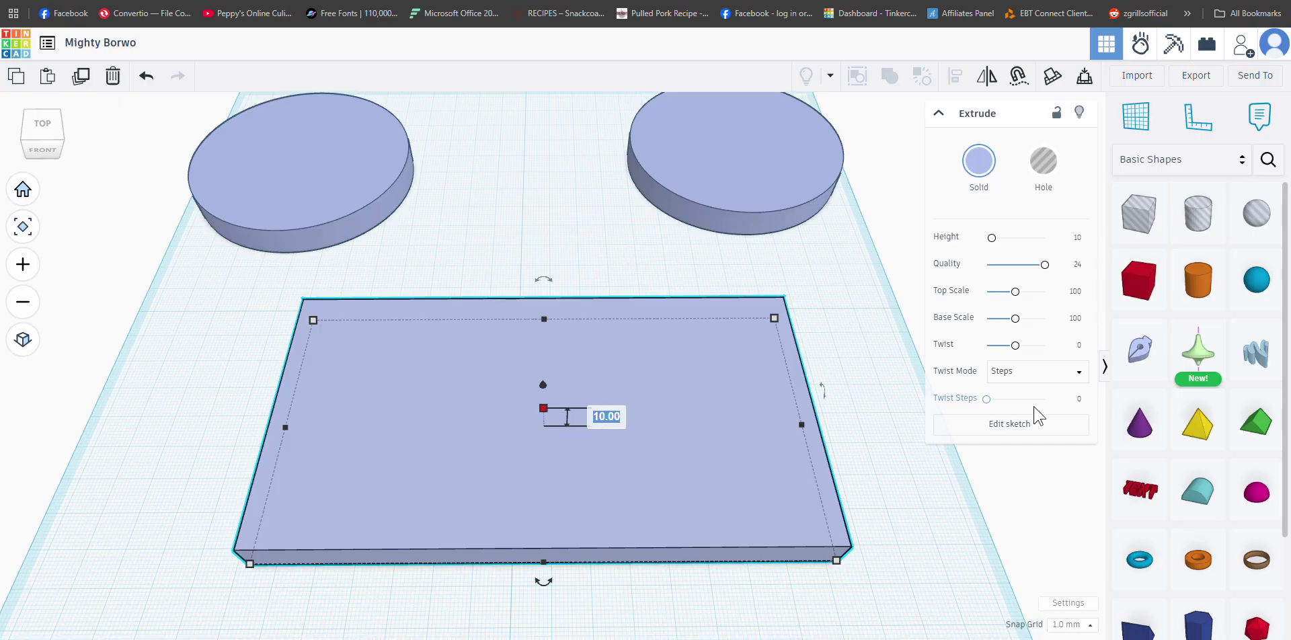
type("1.5")
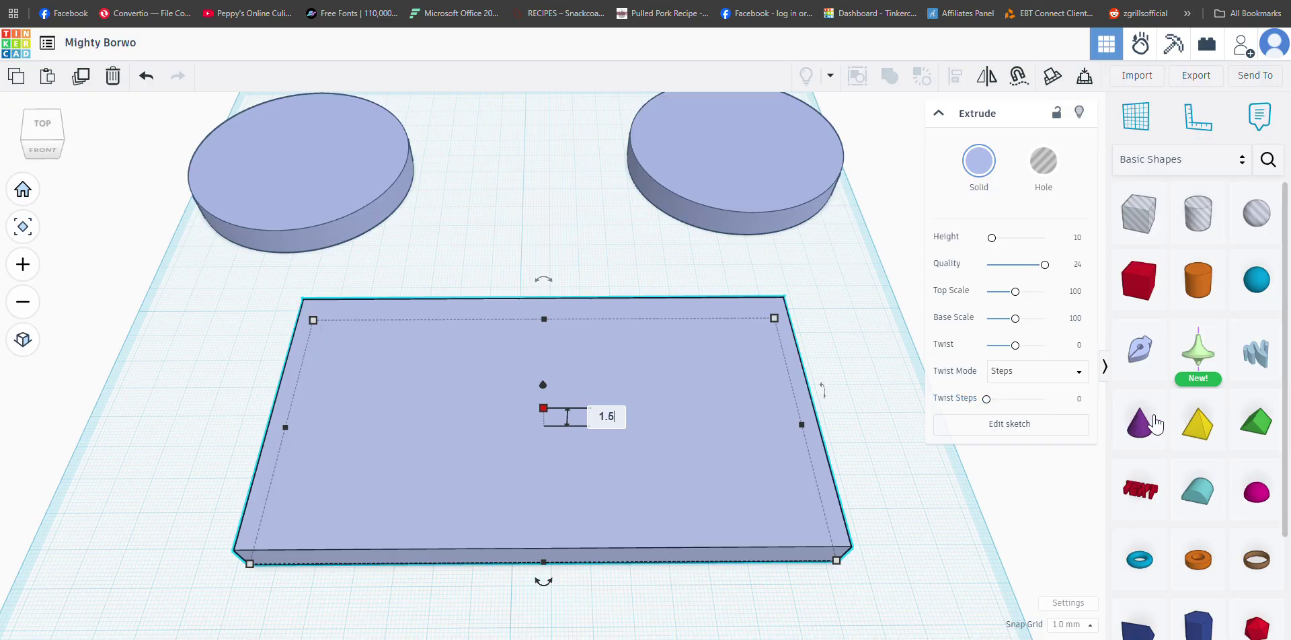
key("Return")
Step: Set the left disc's height to 1.5 mm
mouse_move(909, 542)
right_mouse_down()
mouse_move(907, 454)
mouse_move(916, 538)
right_mouse_up()
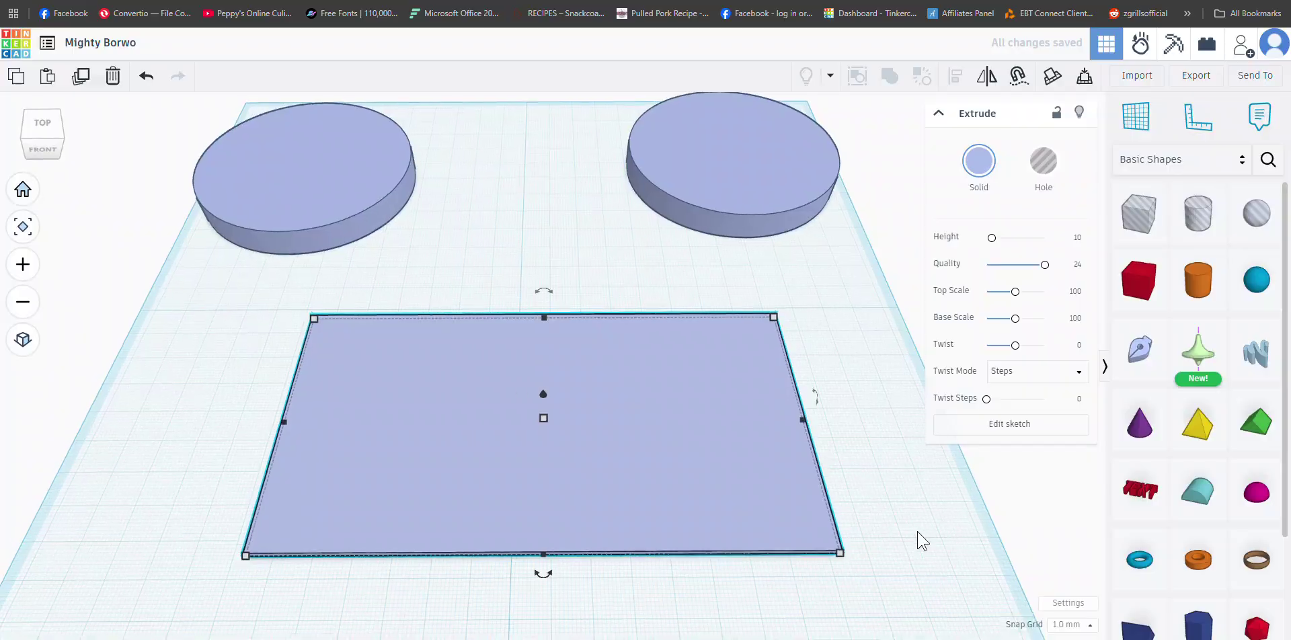
left_click(326, 176)
mouse_move(300, 166)
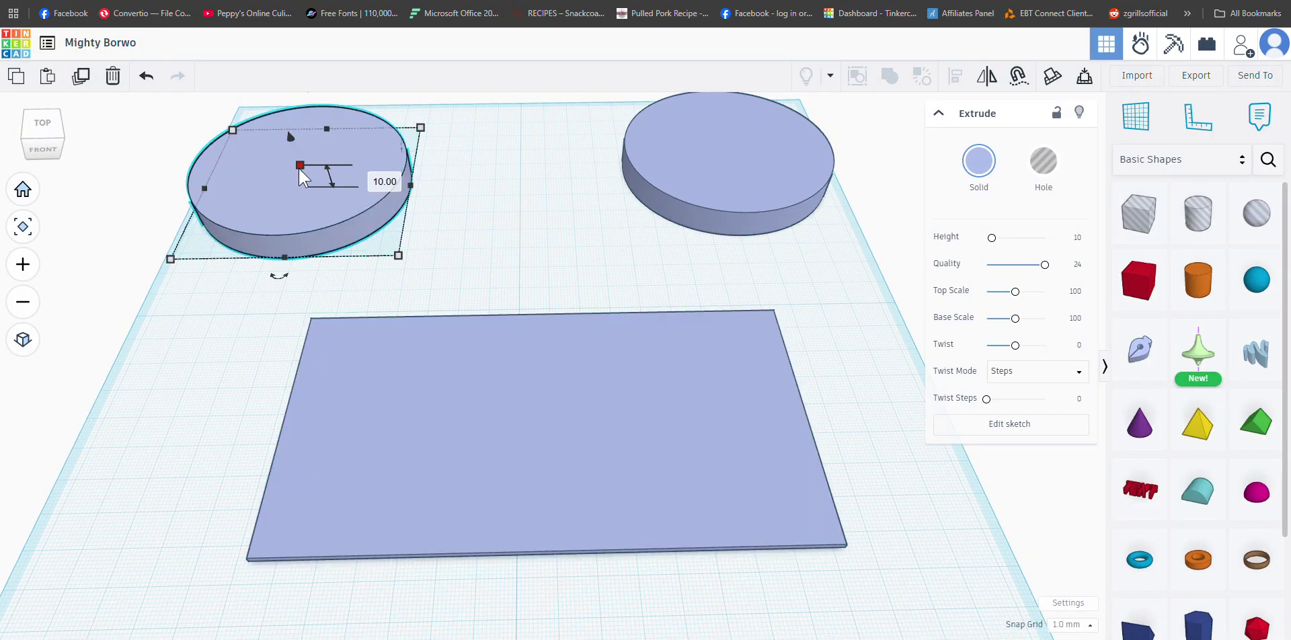
left_click(373, 176)
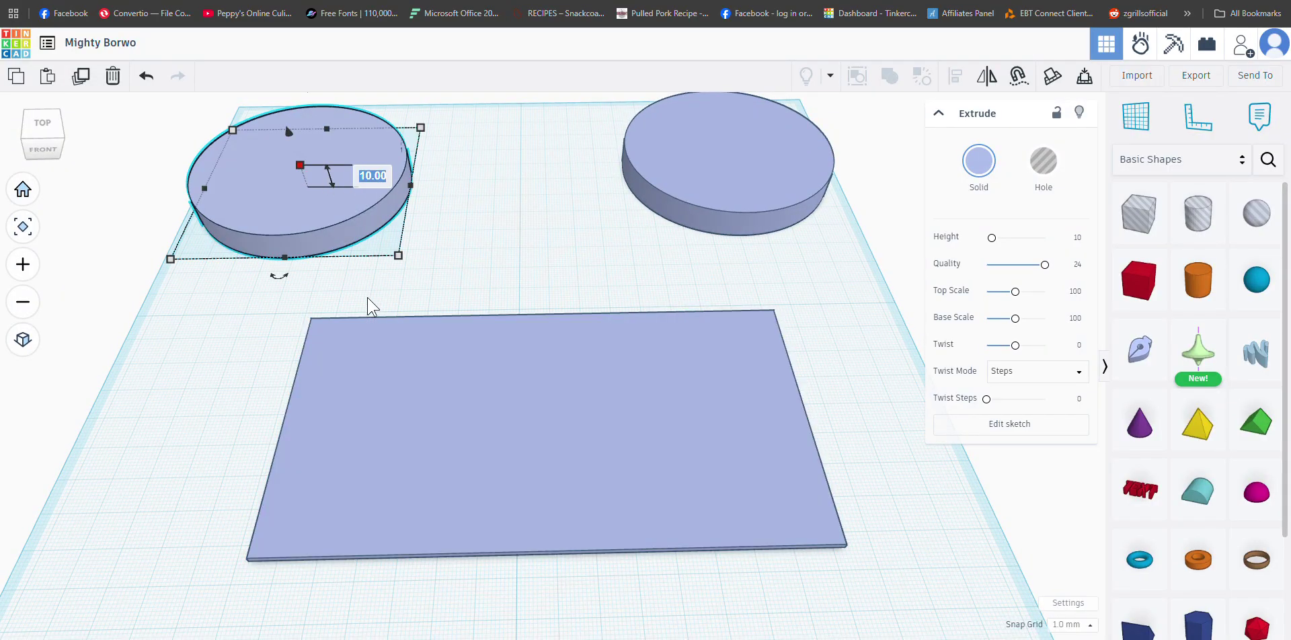
type("1.5")
key("Return")
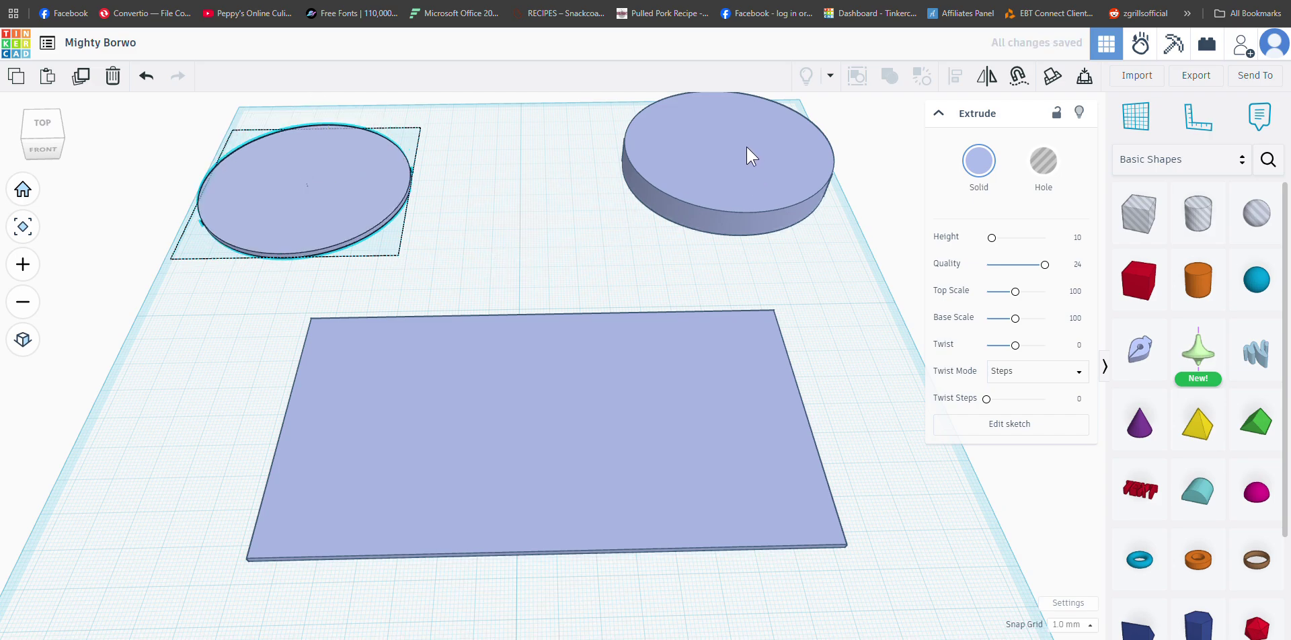
Step: Set the right disc's height to 1.5 mm
left_click(746, 146)
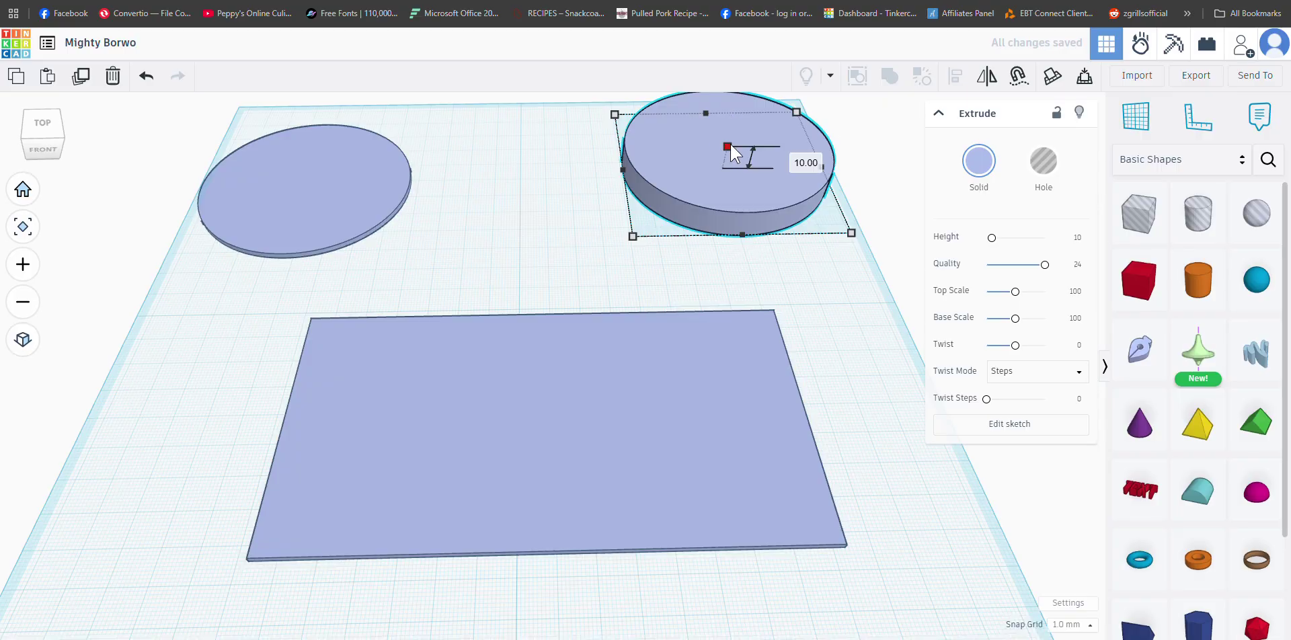
left_click(795, 157)
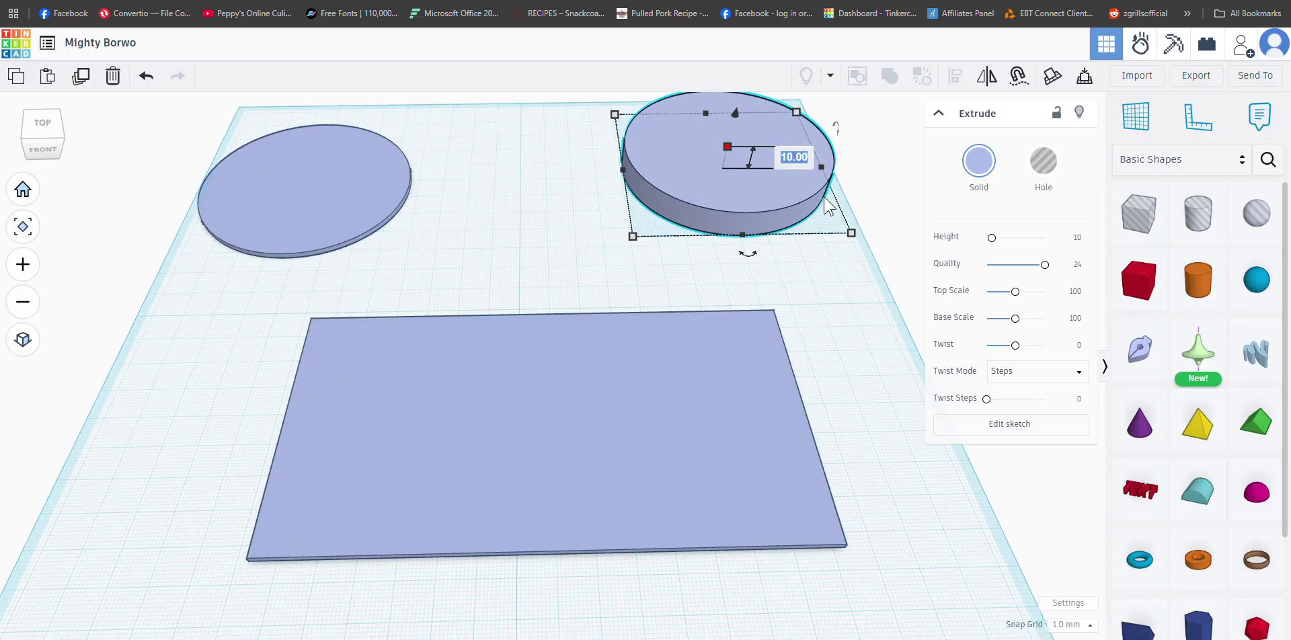
type("1.5")
key("Return")
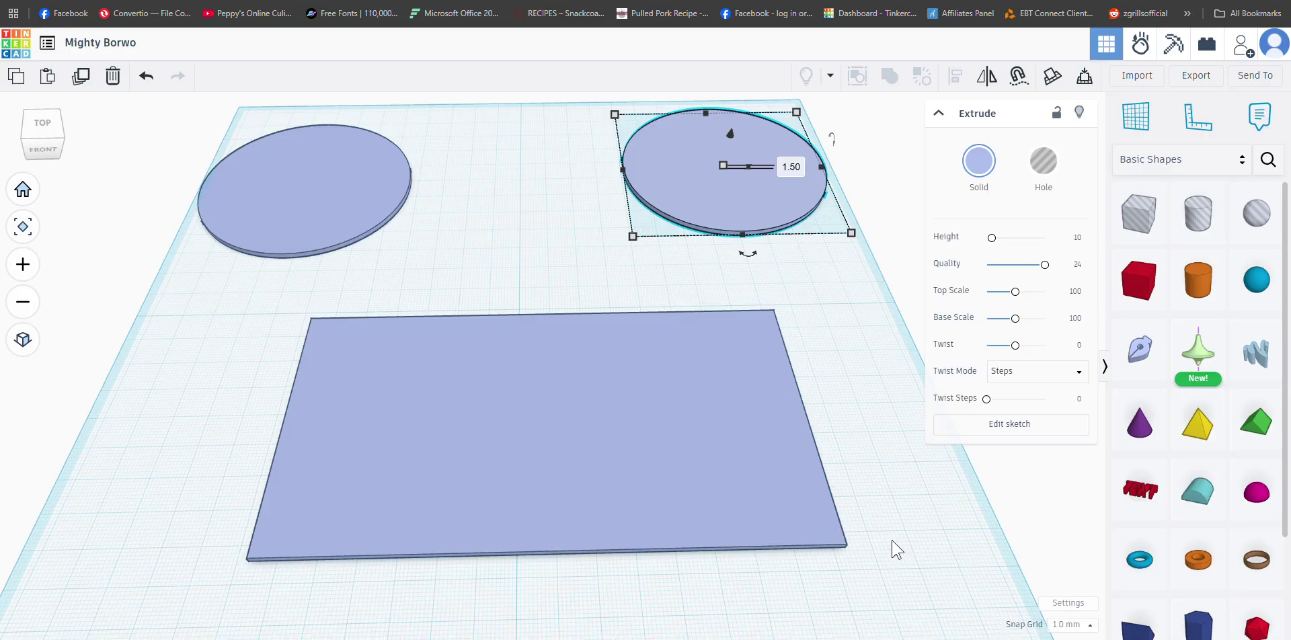
Step: Colour the left disc solid red with a preset colour
right_click_drag(888, 548, 879, 552)
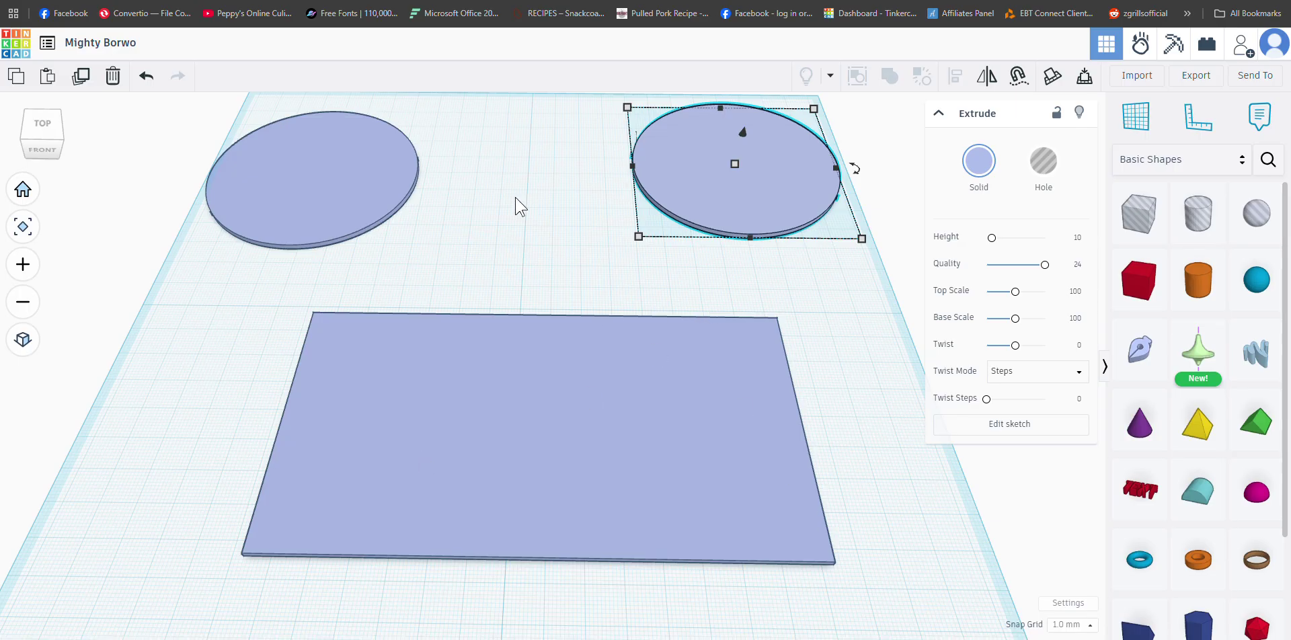
left_click(280, 436)
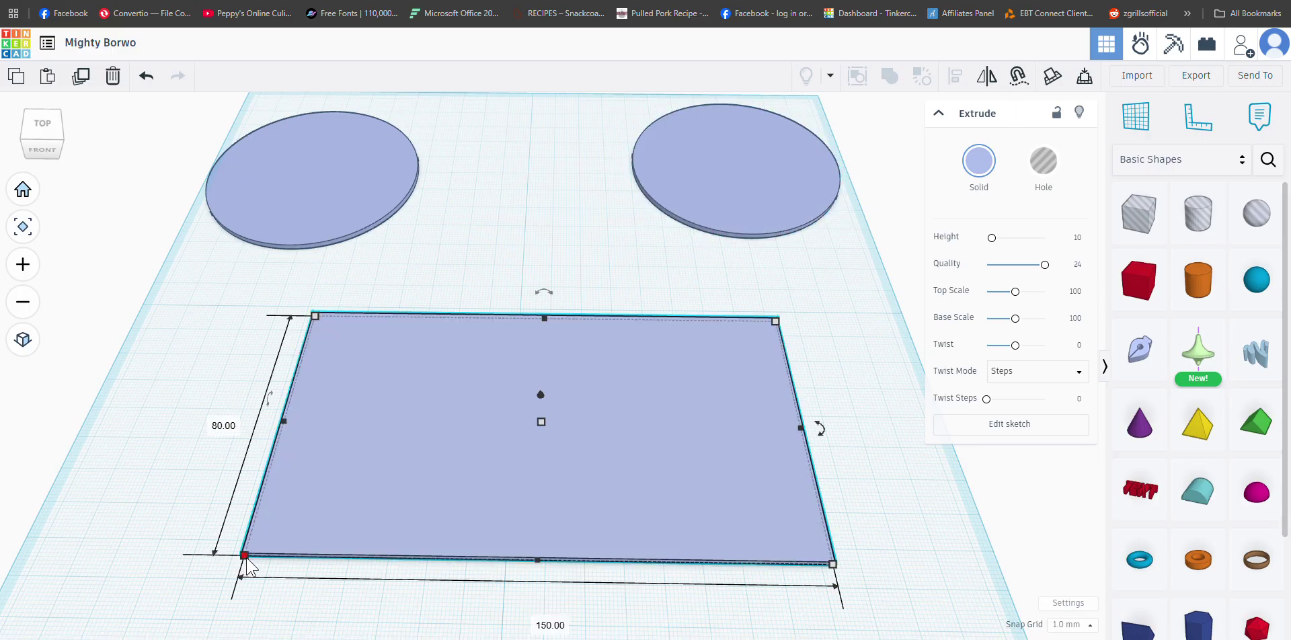
left_click(334, 180)
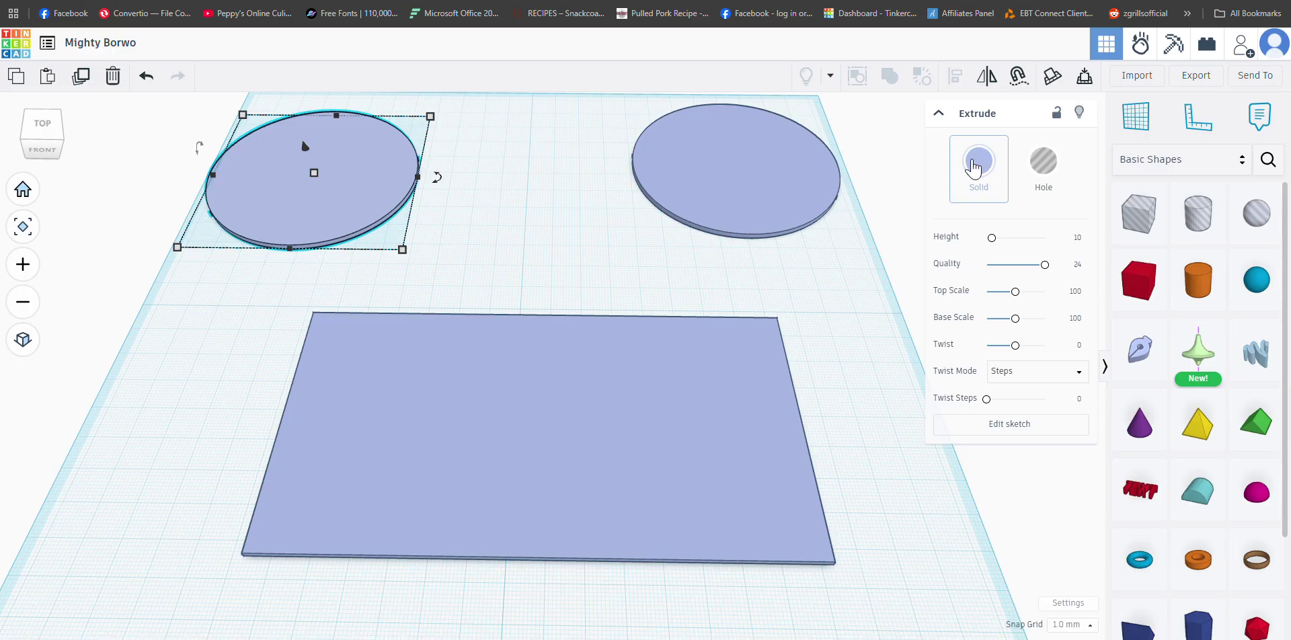
left_click(981, 166)
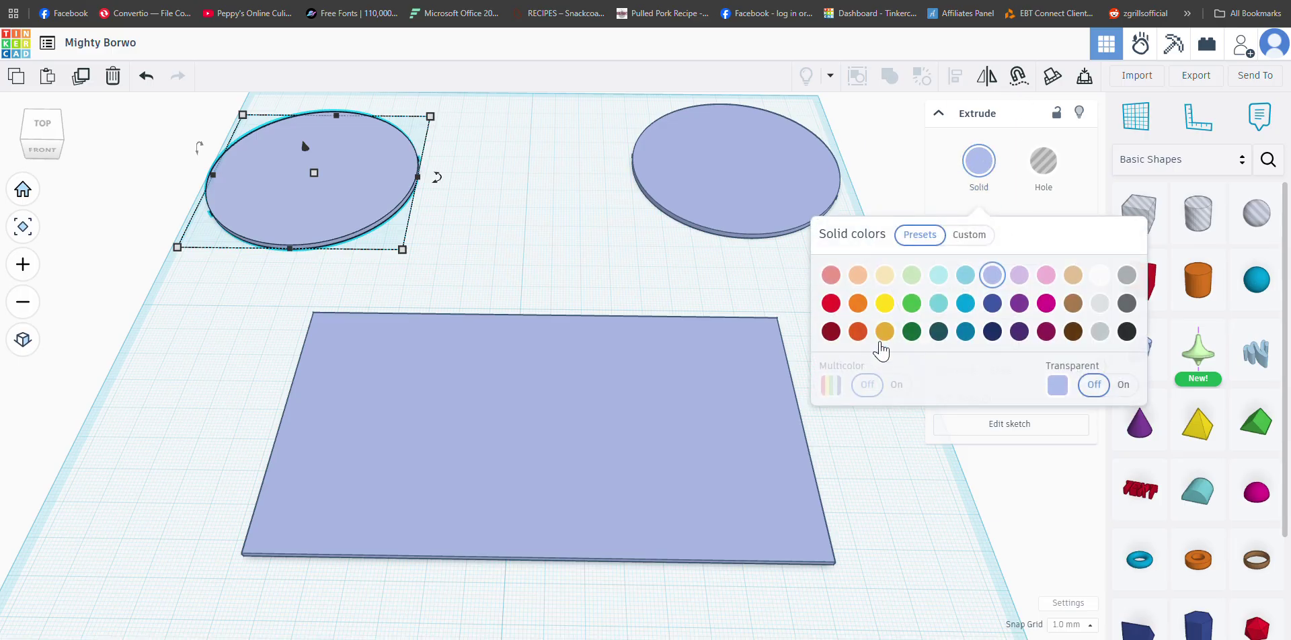
left_click(831, 303)
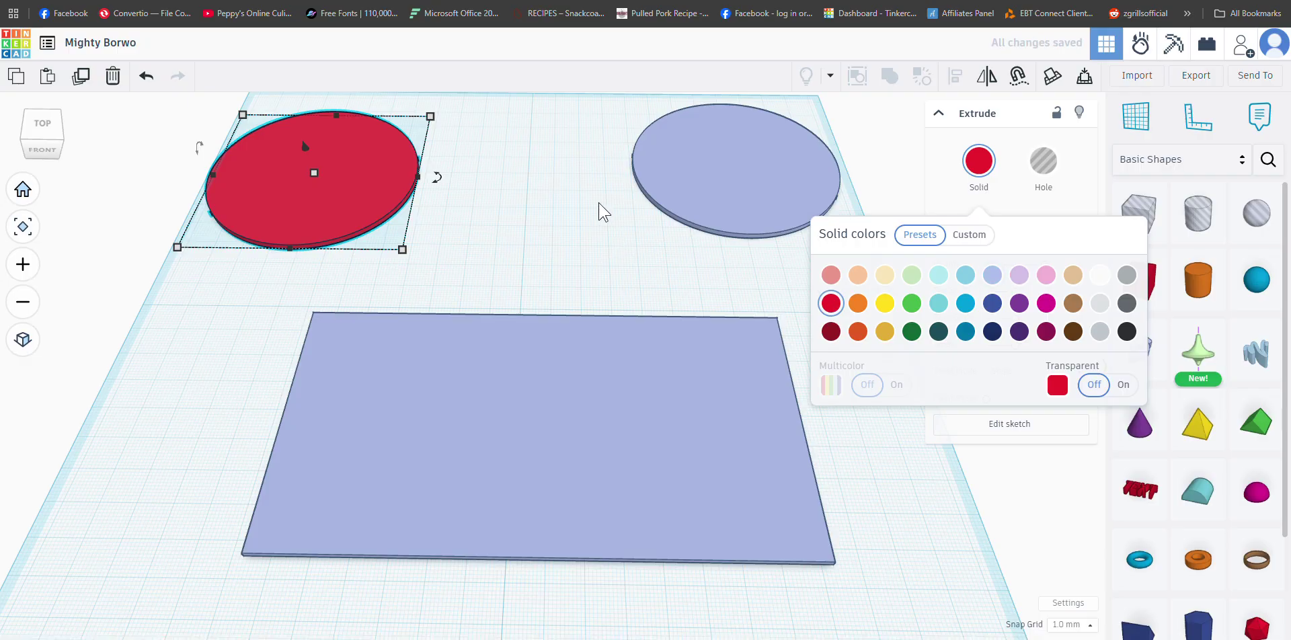
left_click(547, 196)
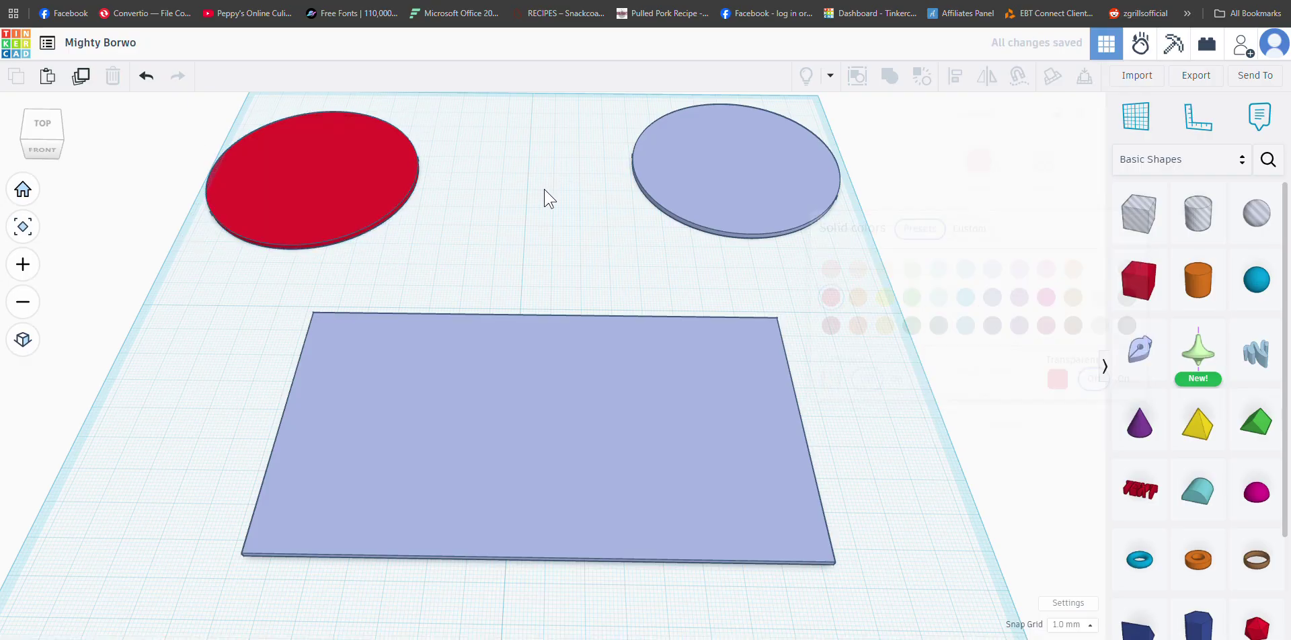
Step: Use Cruise to place the red disc on top of the plate at its left end, and deselect it
left_click(374, 187)
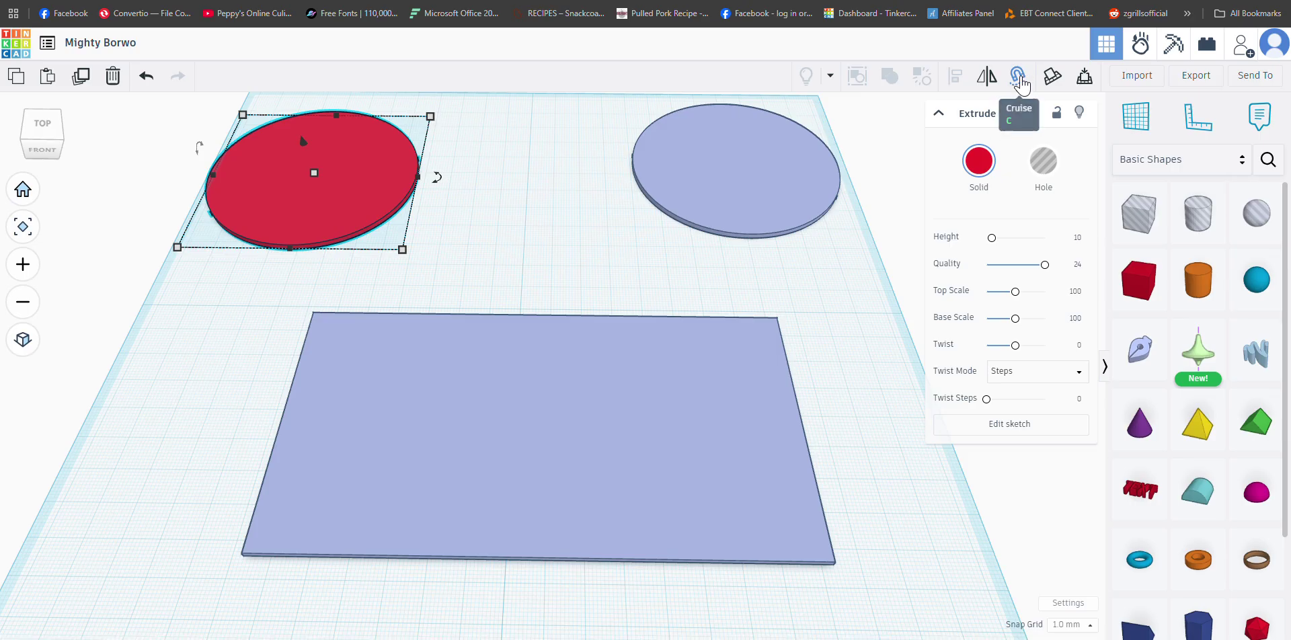
left_click(1018, 76)
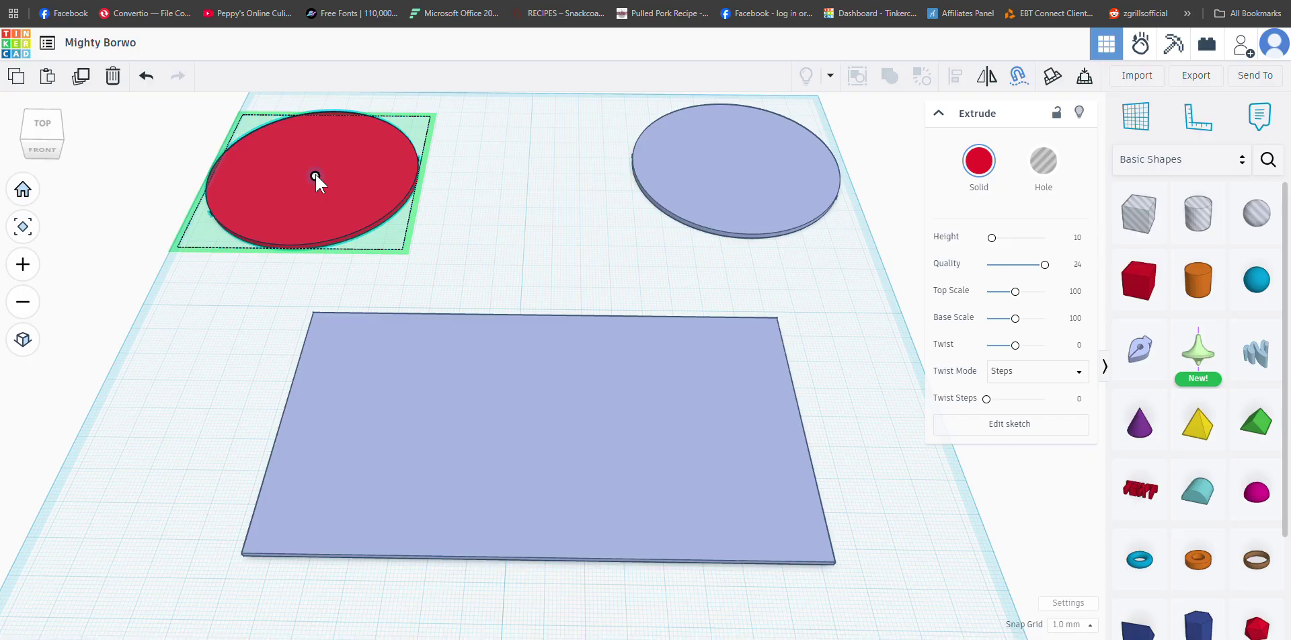
left_click_drag(315, 177, 419, 419)
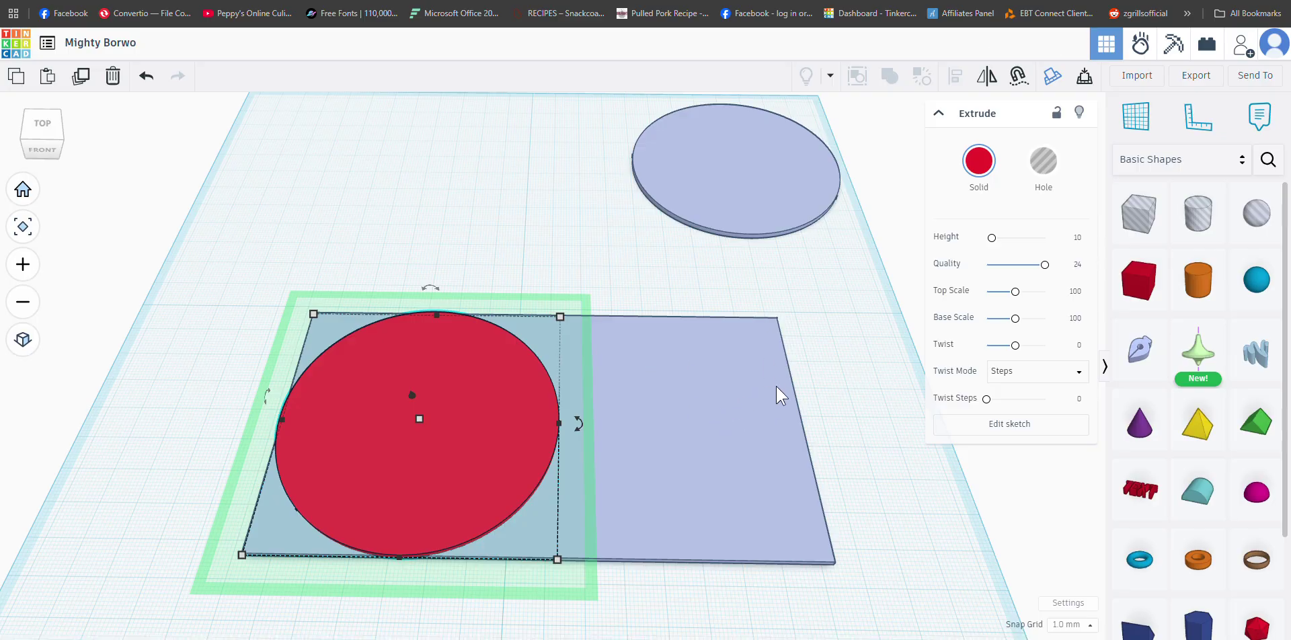
left_click(853, 406)
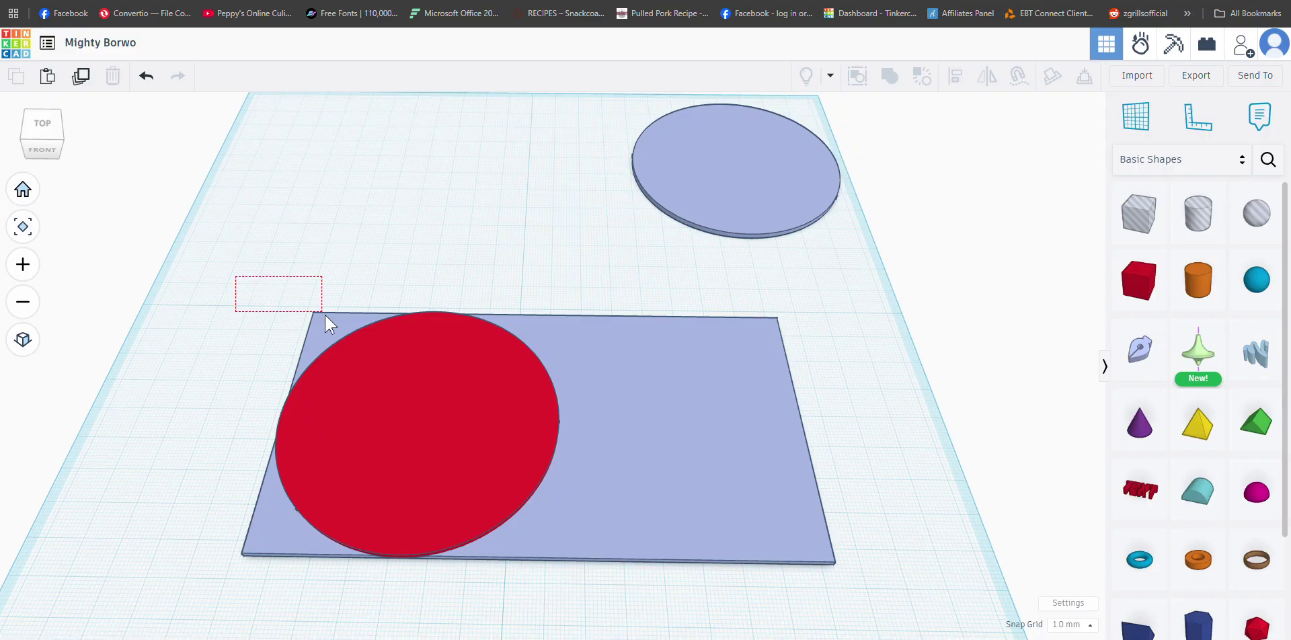
Step: Align the red disc with the plate, centred front to back and flush with its left end, and deselect both
left_click_drag(325, 315, 868, 591)
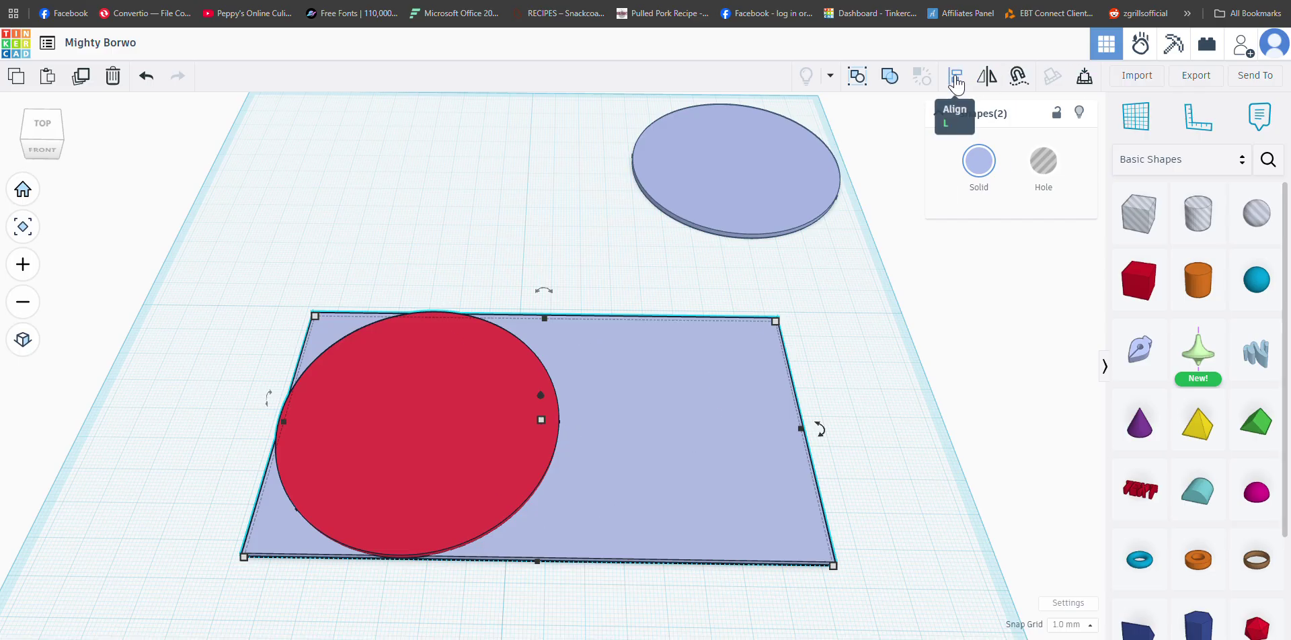
left_click(954, 80)
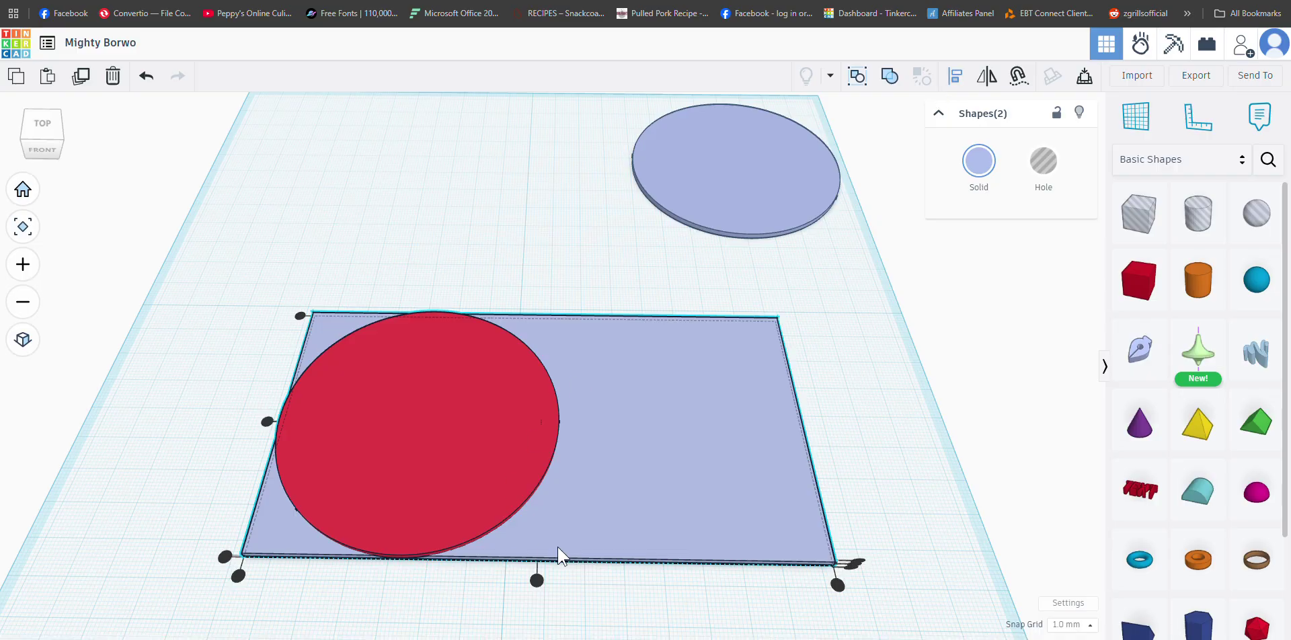
left_click(267, 422)
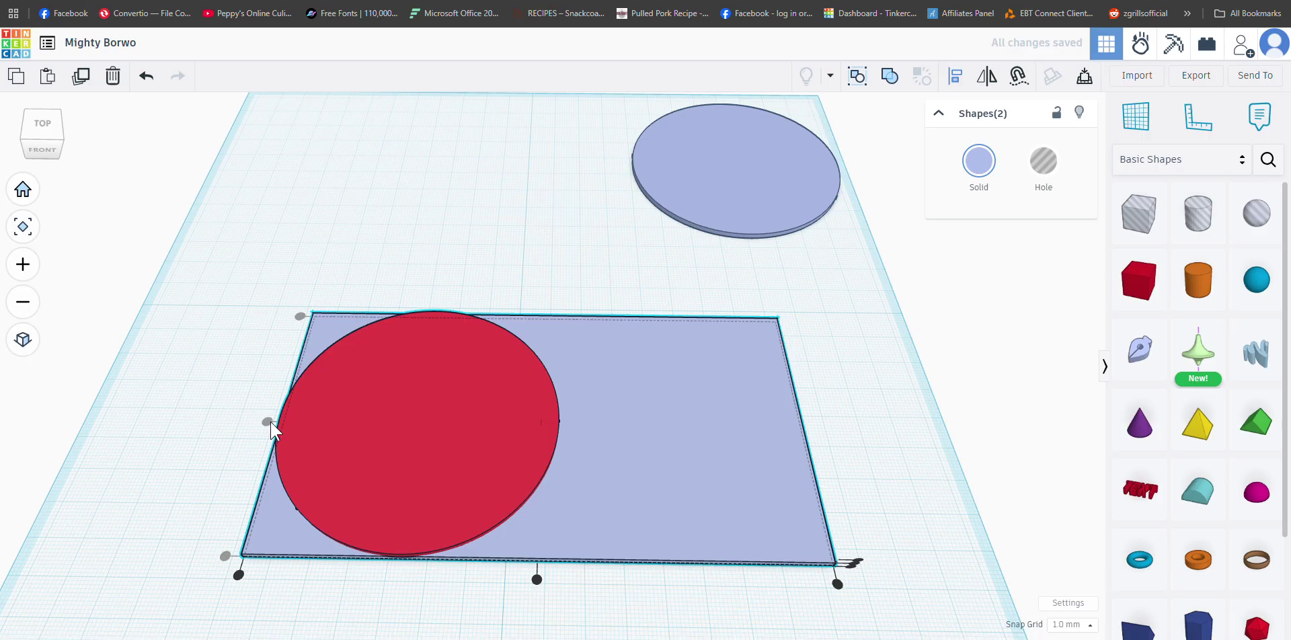
left_click(239, 575)
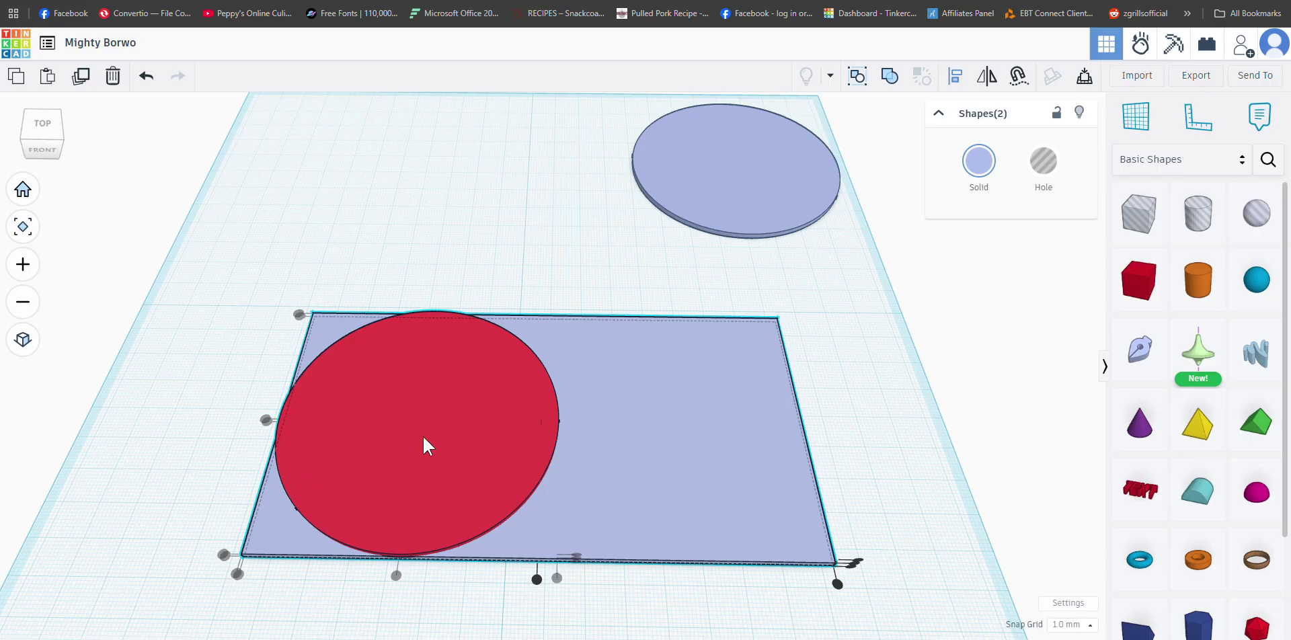
left_click(441, 203)
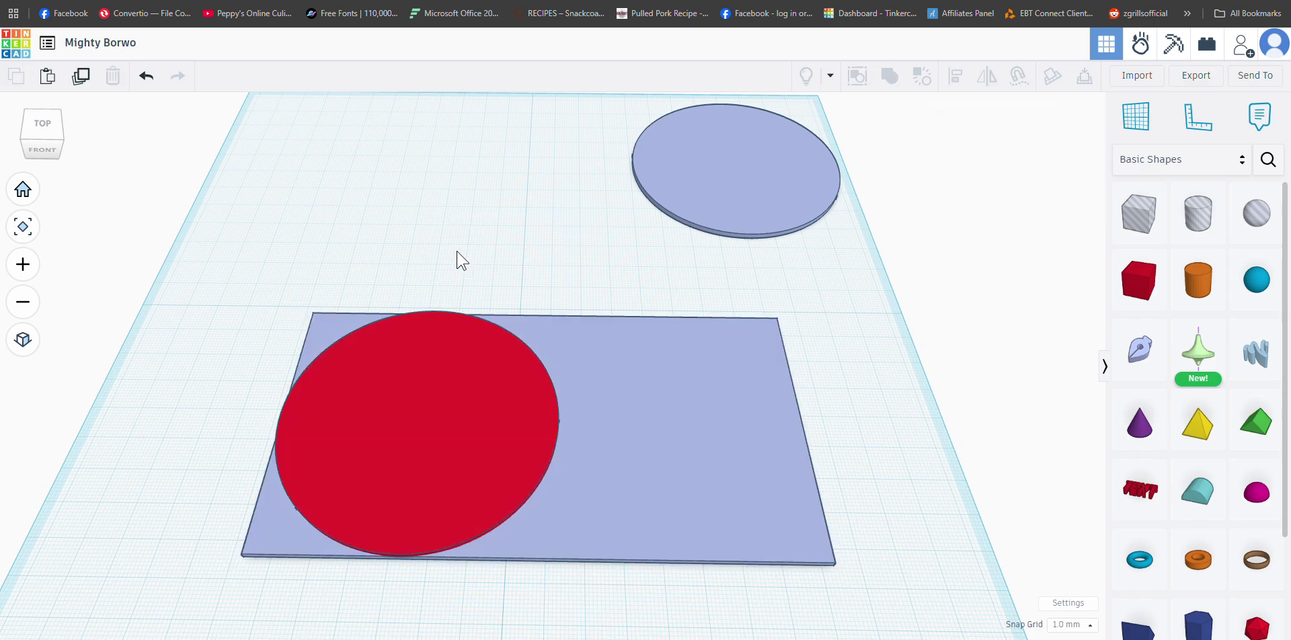
Step: Set the snap grid to 5.0 mm and move the red disc left until half of it overhangs the plate's left end
left_click(1094, 629)
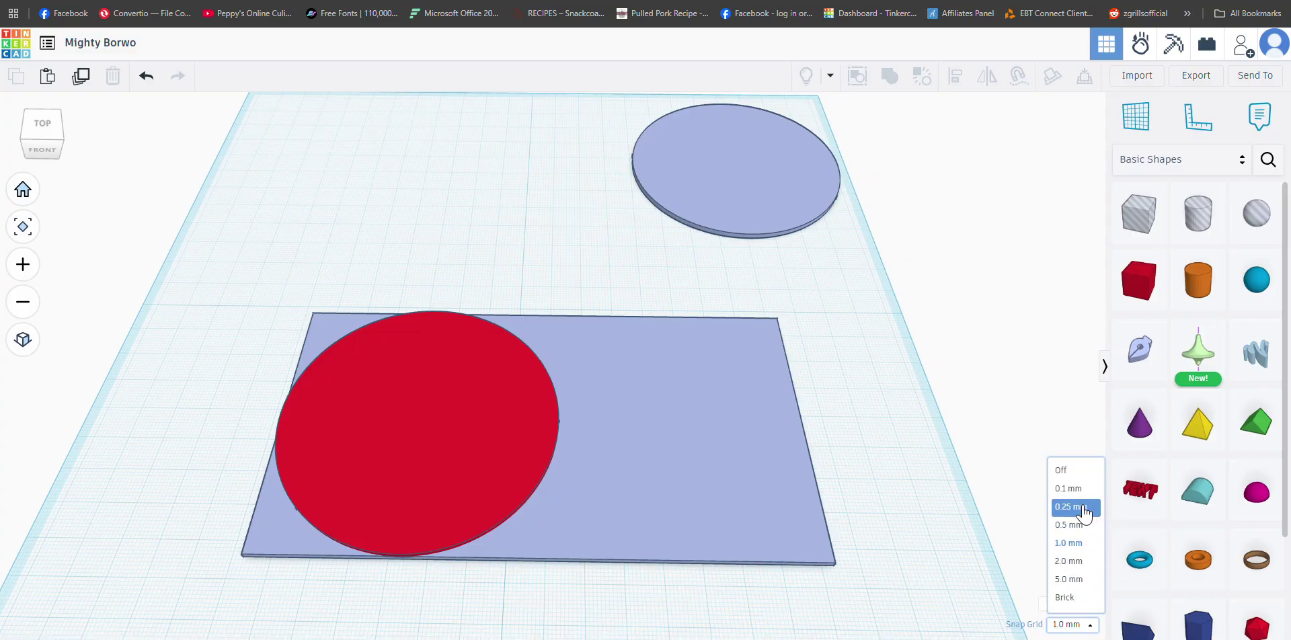
left_click(1073, 582)
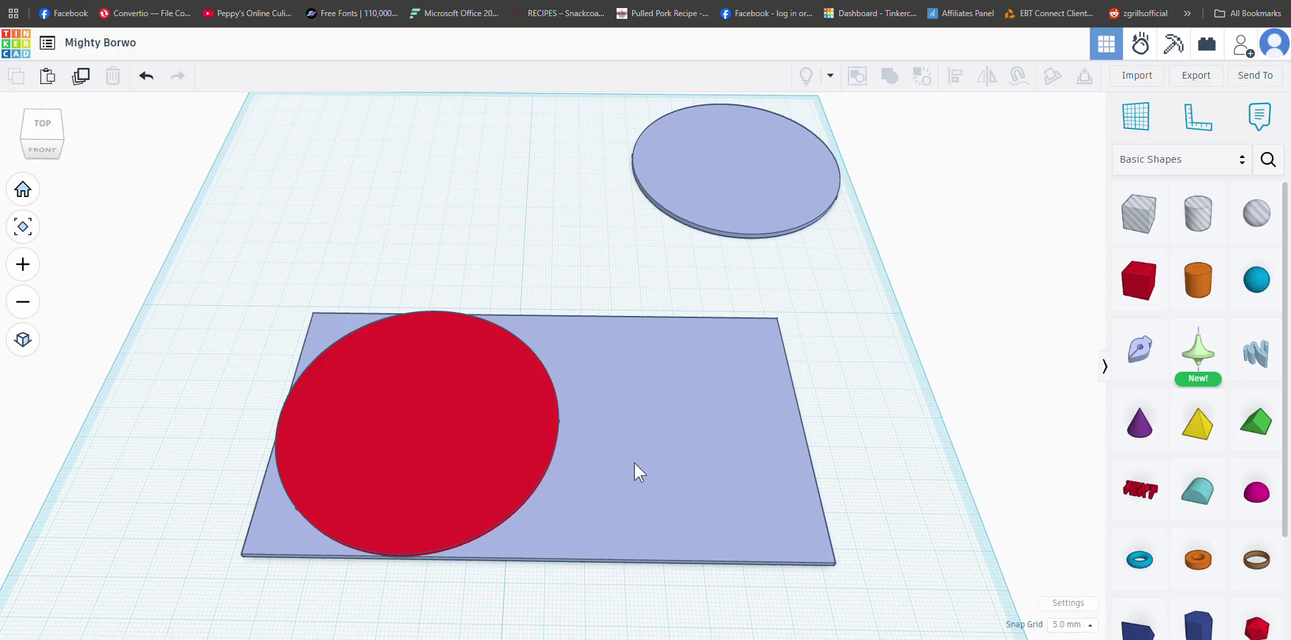
left_click(415, 431)
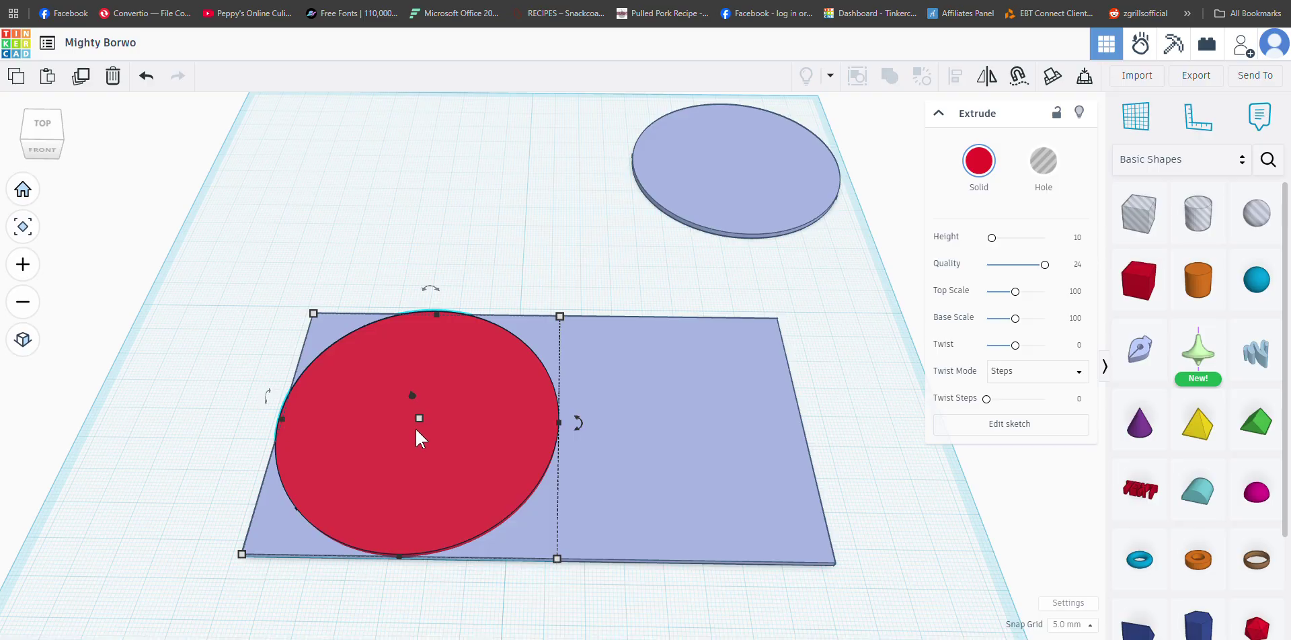
mouse_move(420, 425)
key("Left")
key("Left")
key("Left")
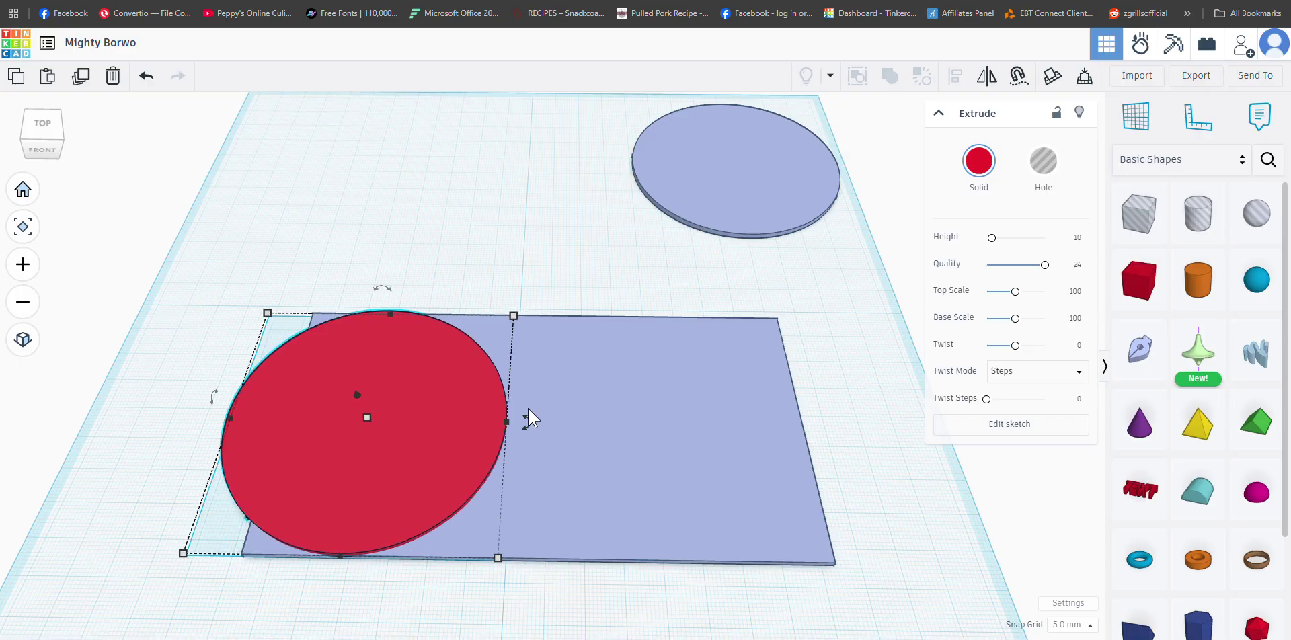
key("Left")
key("Left")
key("Left")
key("Left")
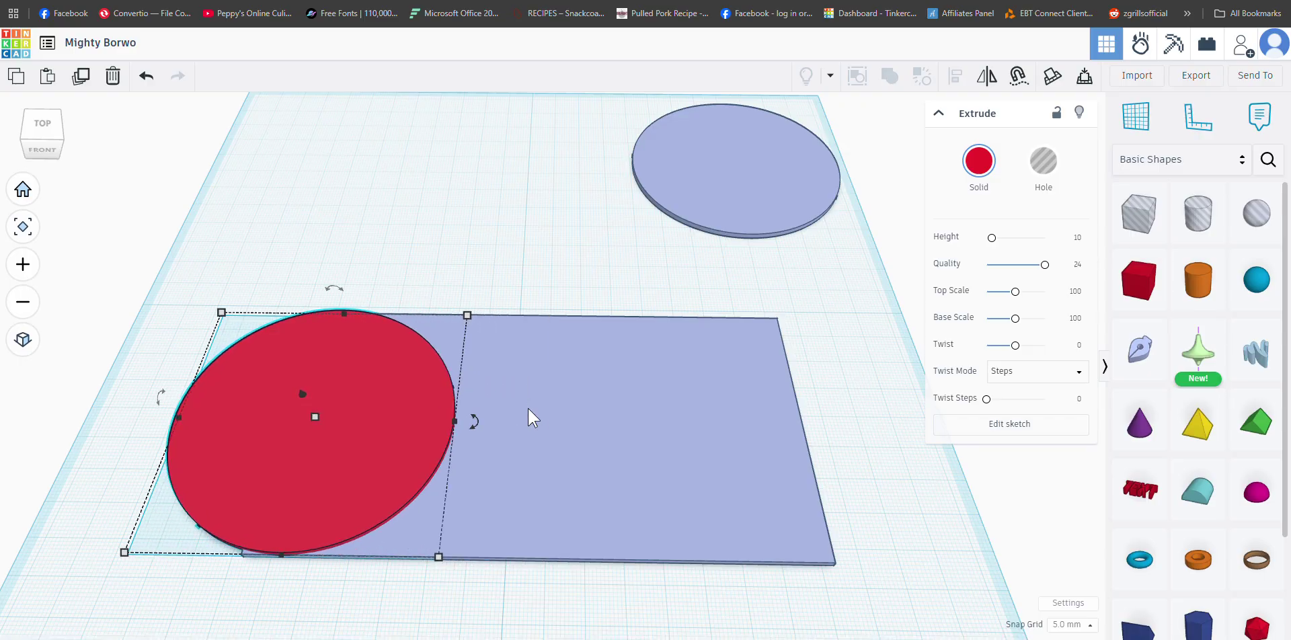
key("Left")
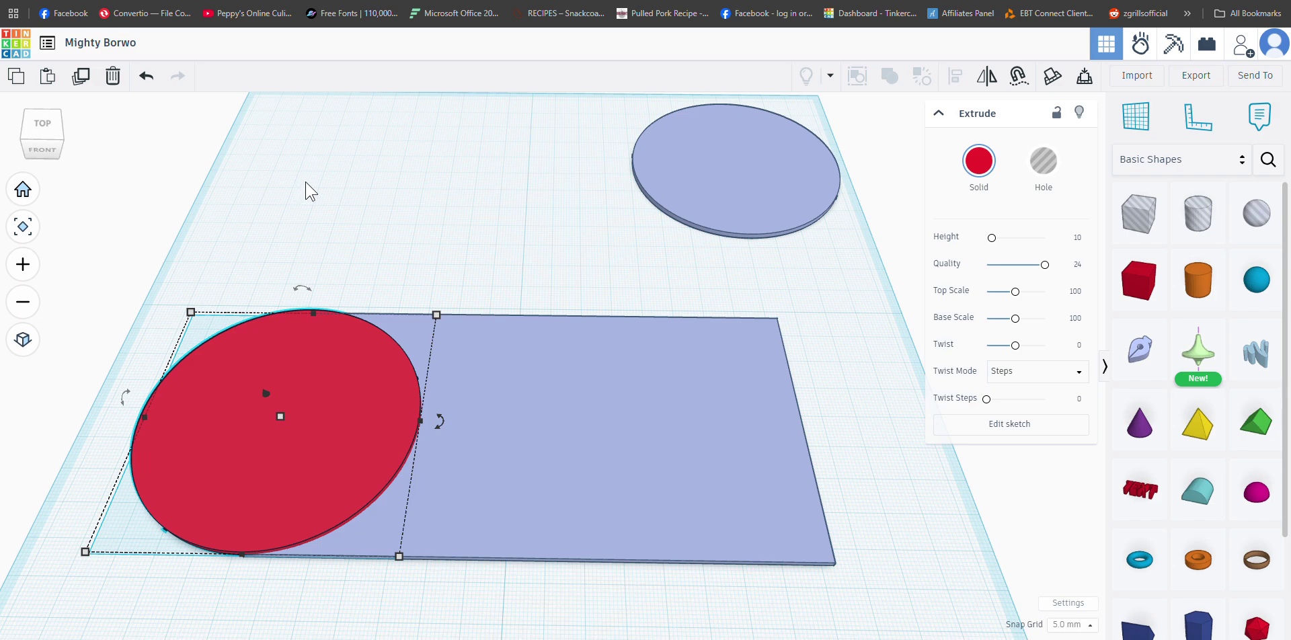
Step: Lower the red disc to the plate's level, join both with Union Group, and deselect the result
key("ctrl+Down")
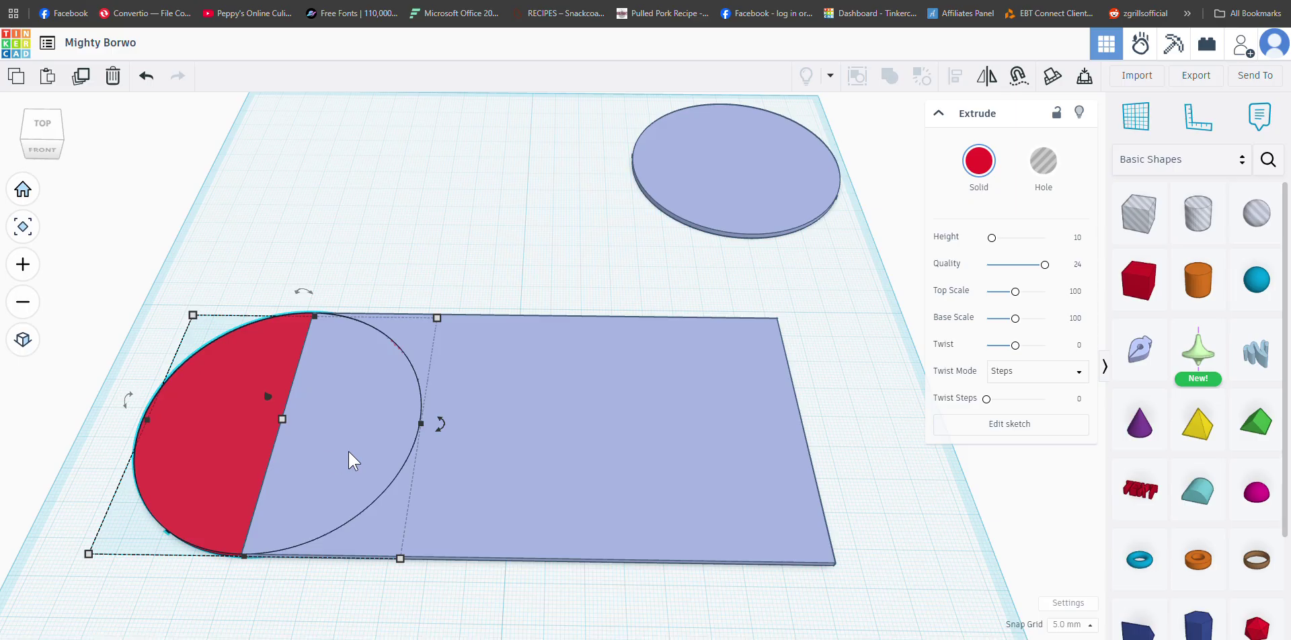
left_click(379, 196)
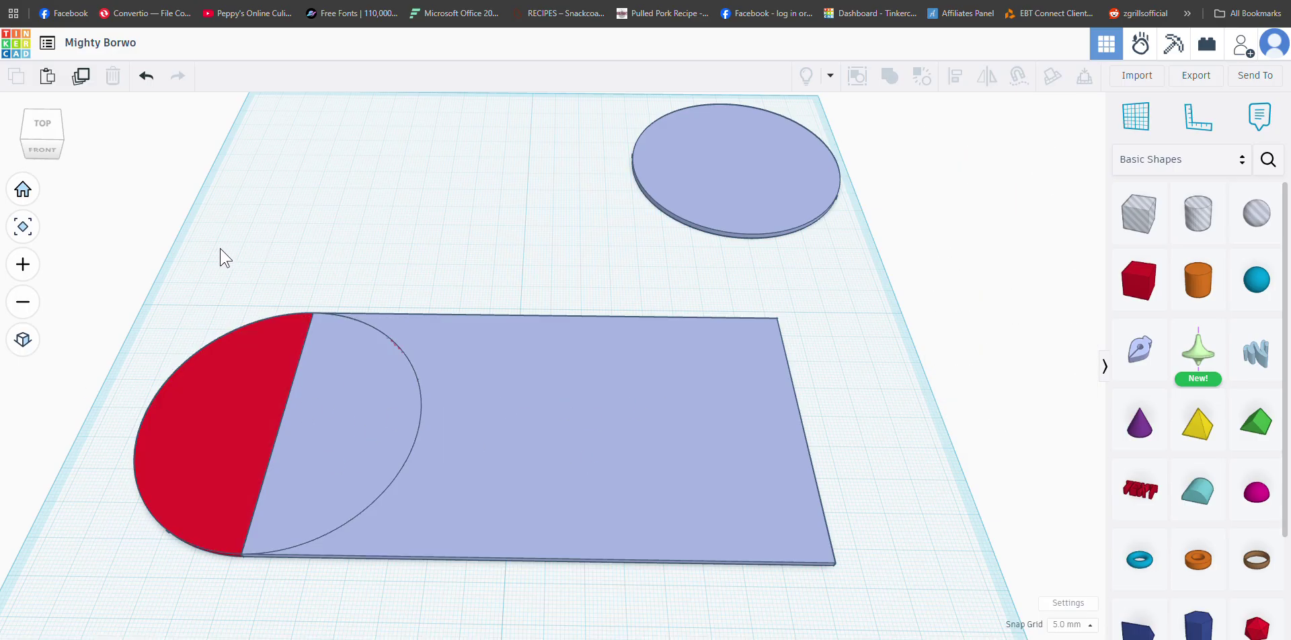
left_click_drag(153, 248, 841, 622)
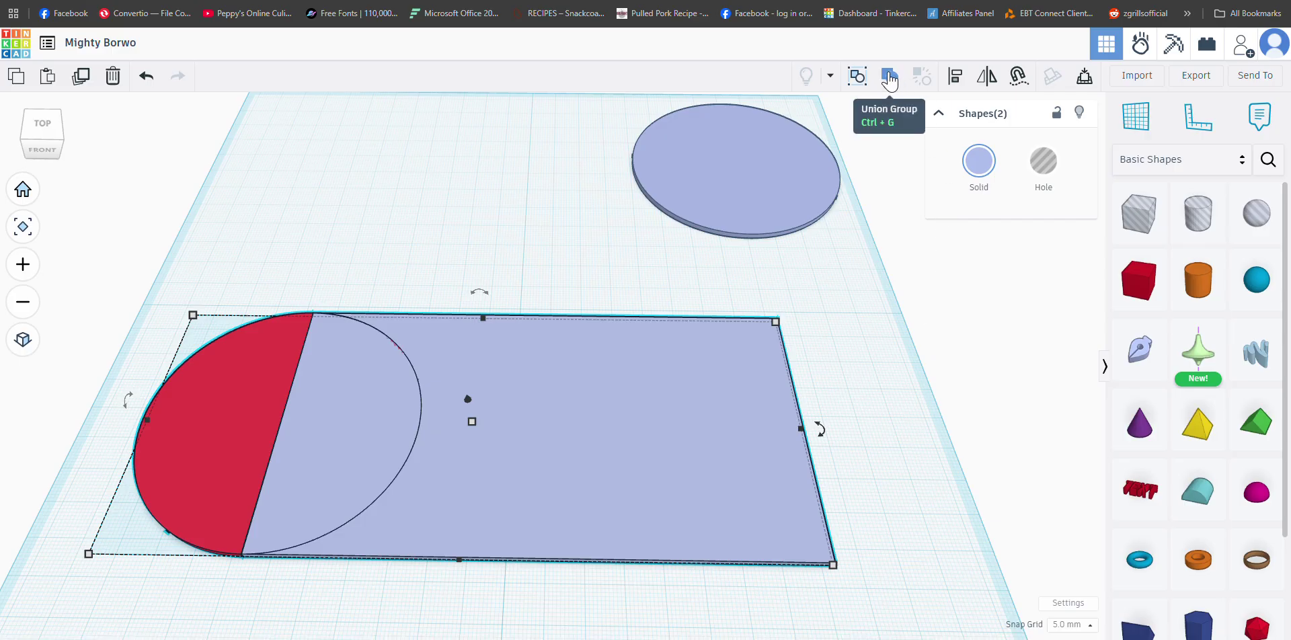
left_click(889, 78)
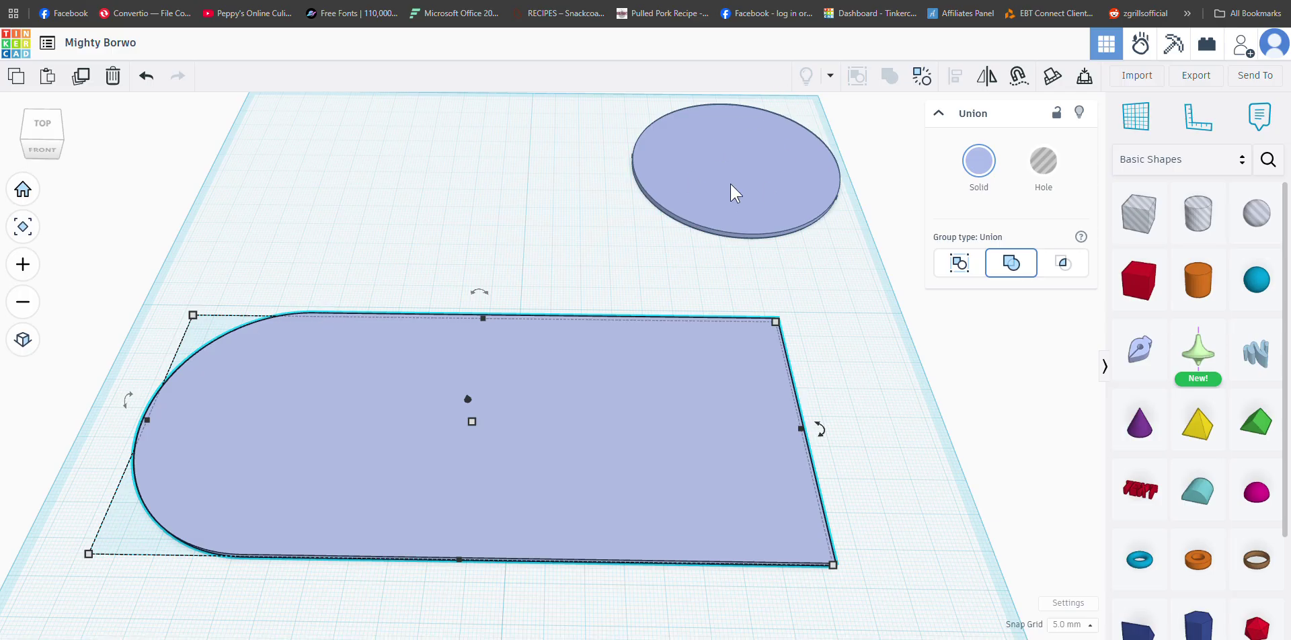
left_click(546, 186)
Step: Colour the remaining disc behind the plate solid red with a preset colour and deselect it
left_click(744, 156)
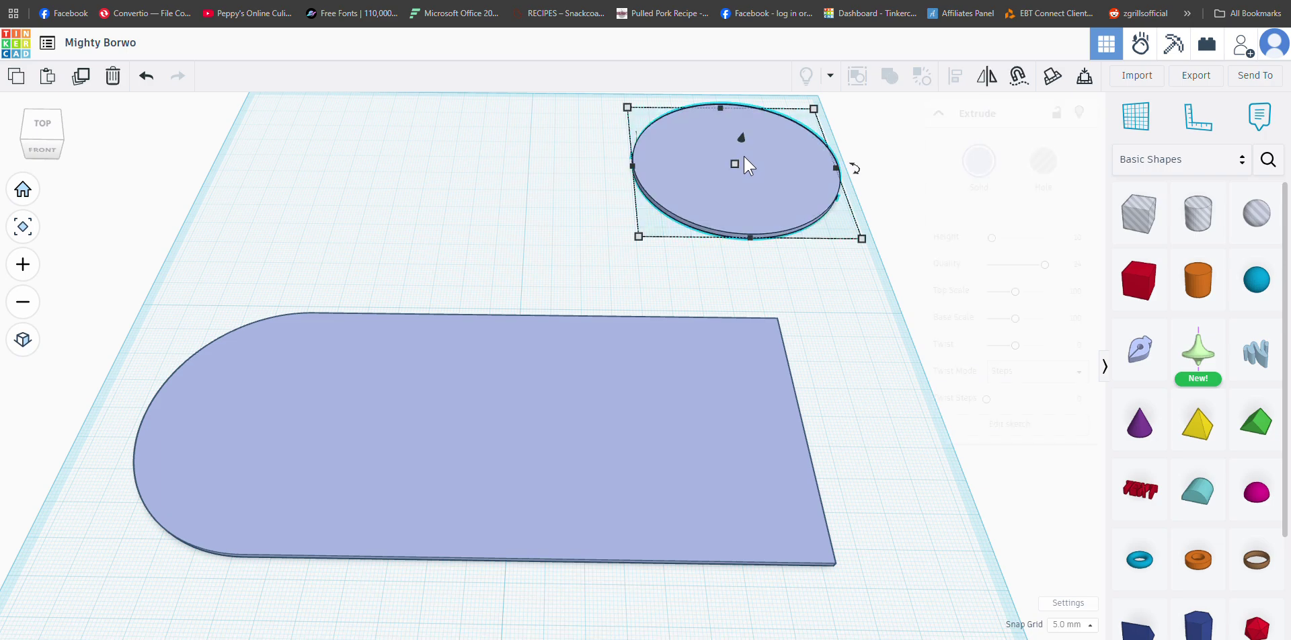
left_click(979, 161)
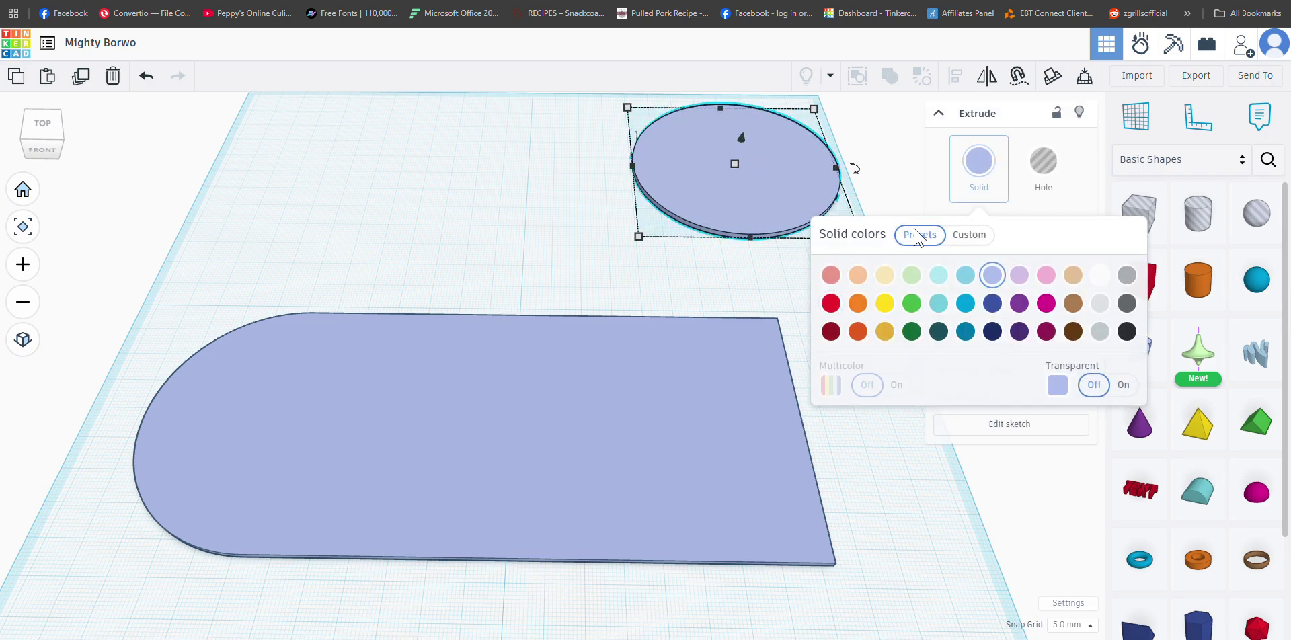
left_click(831, 304)
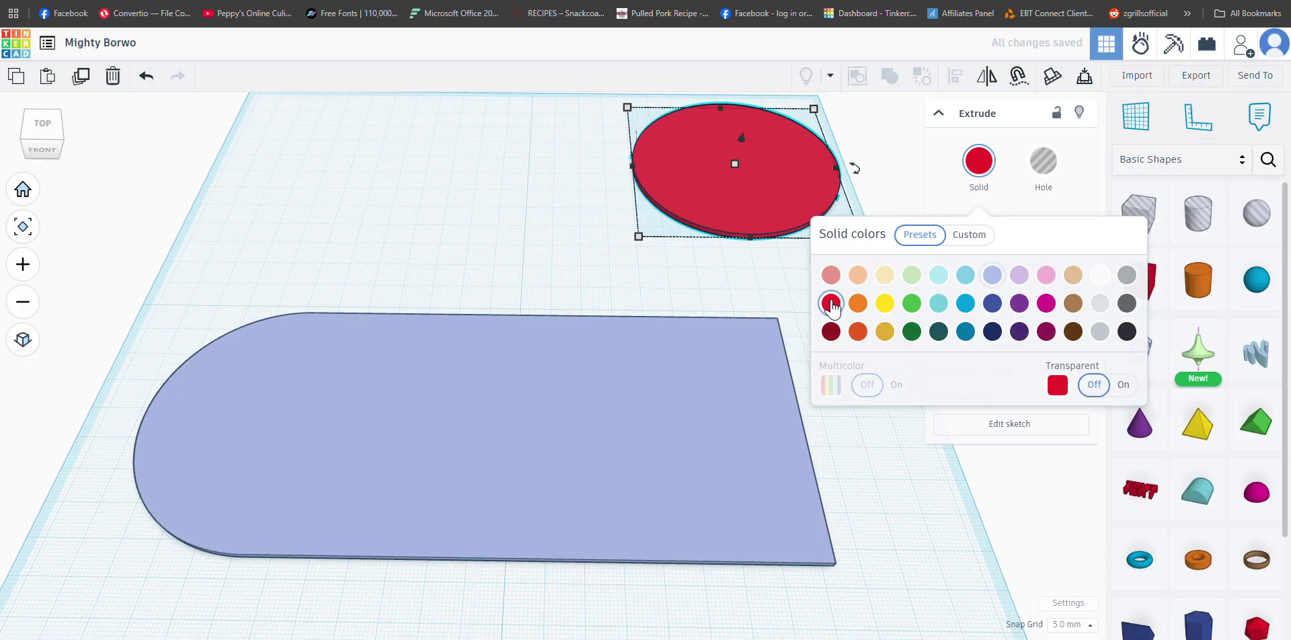
left_click(450, 194)
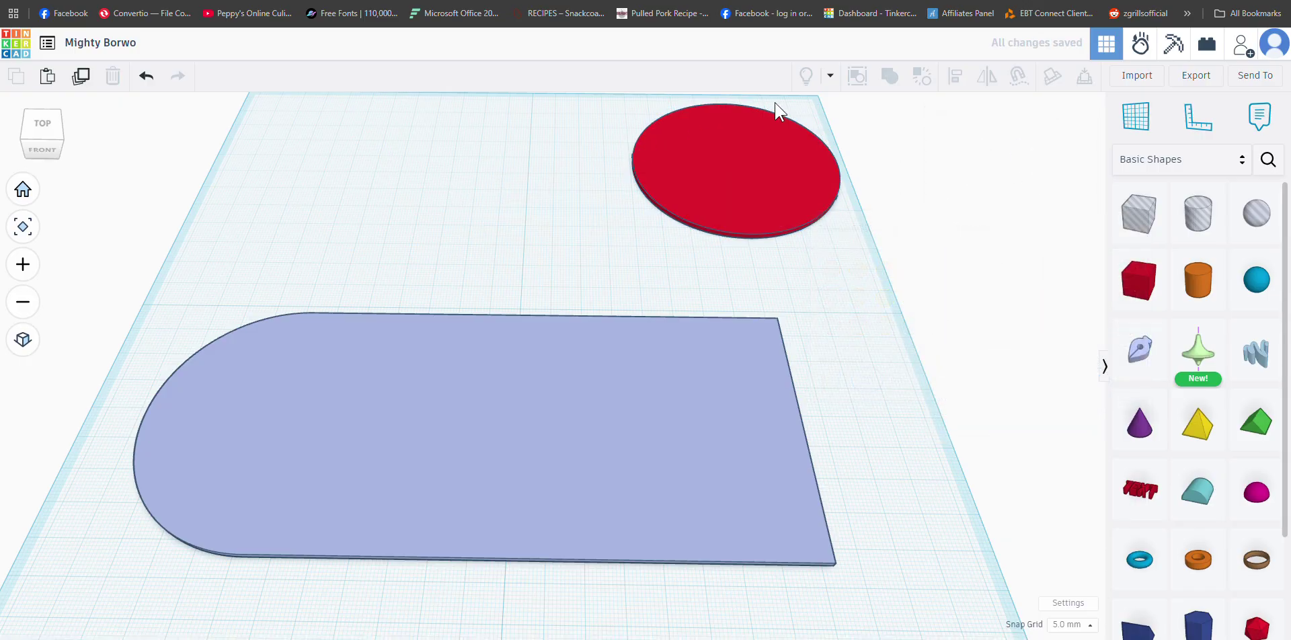
Step: Use Cruise to place the second red disc on top of the plate at its square right end, and deselect it
left_click(743, 165)
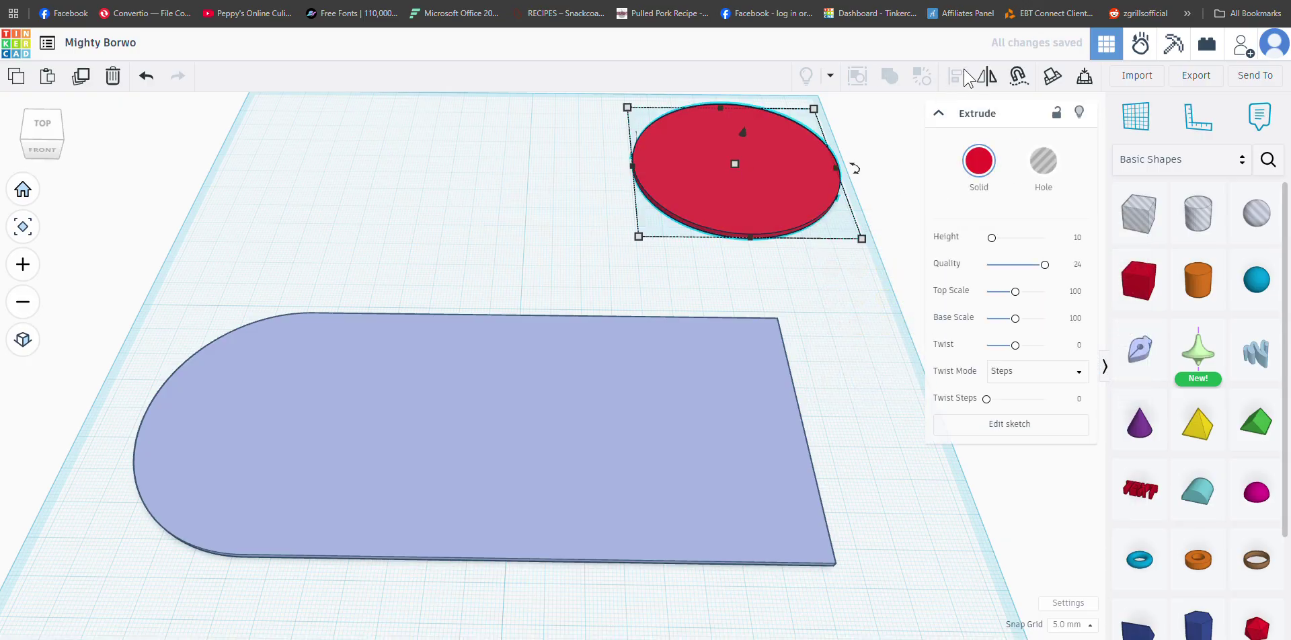
left_click(1019, 76)
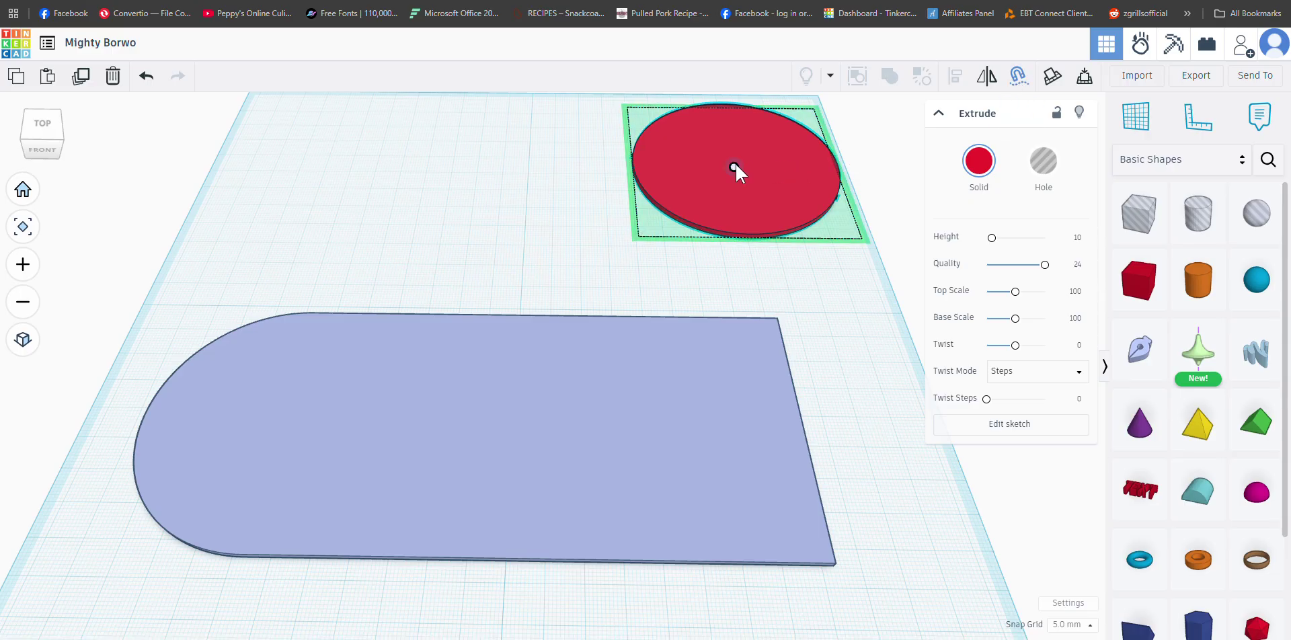
left_click_drag(735, 173, 662, 417)
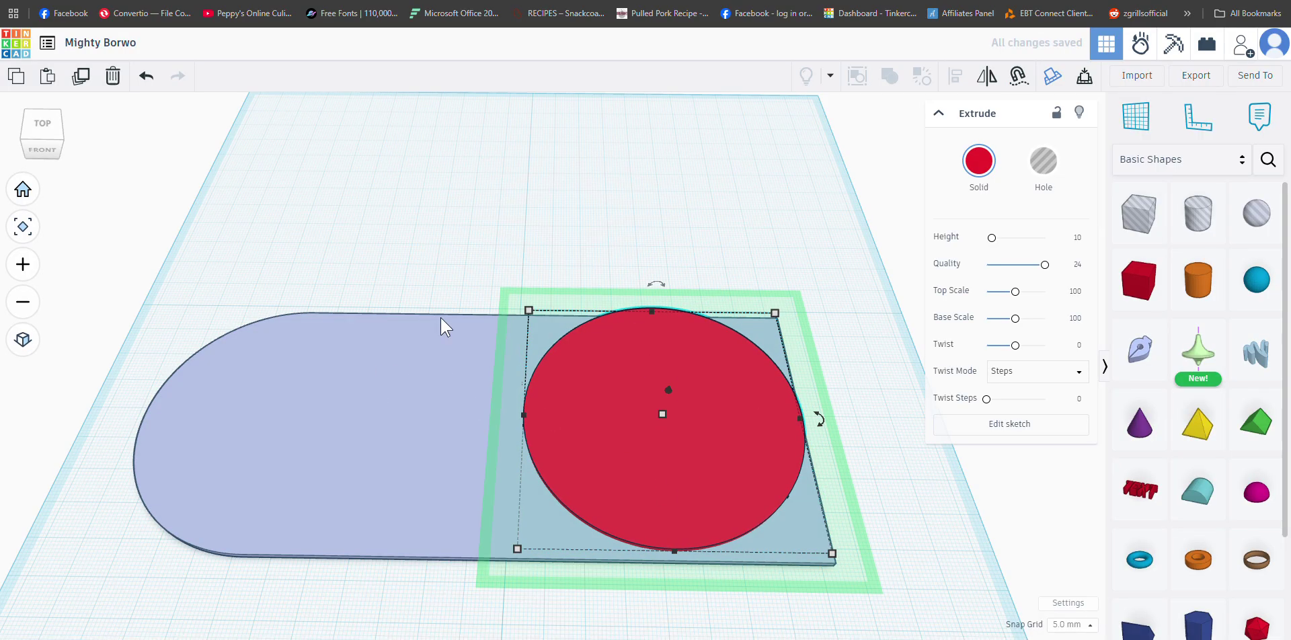
left_click(702, 173)
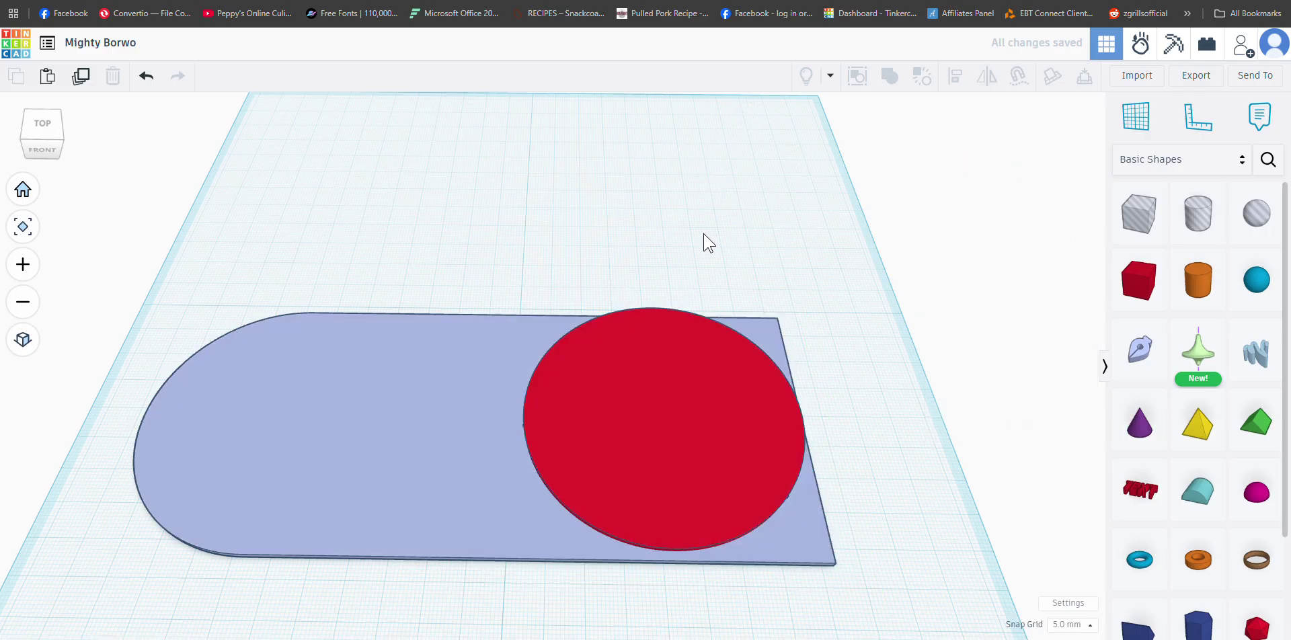
Step: Align the second red disc with the plate, centred front to back and flush with its right end, and deselect both
left_click_drag(821, 255, 220, 592)
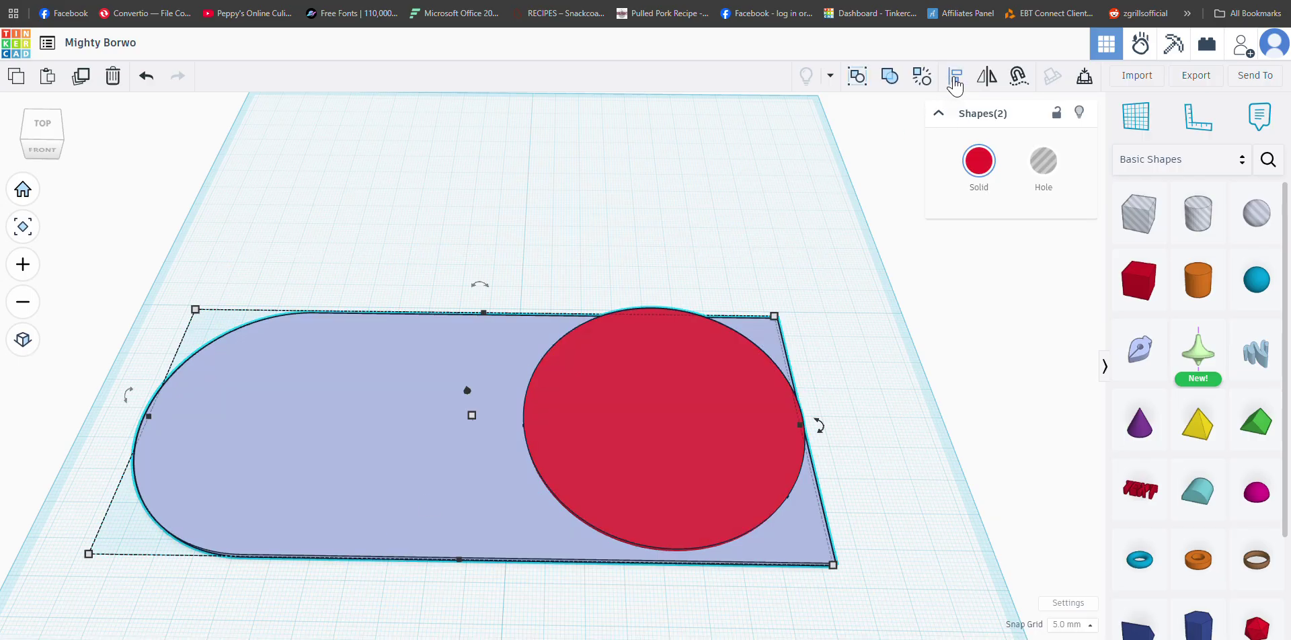
left_click(955, 82)
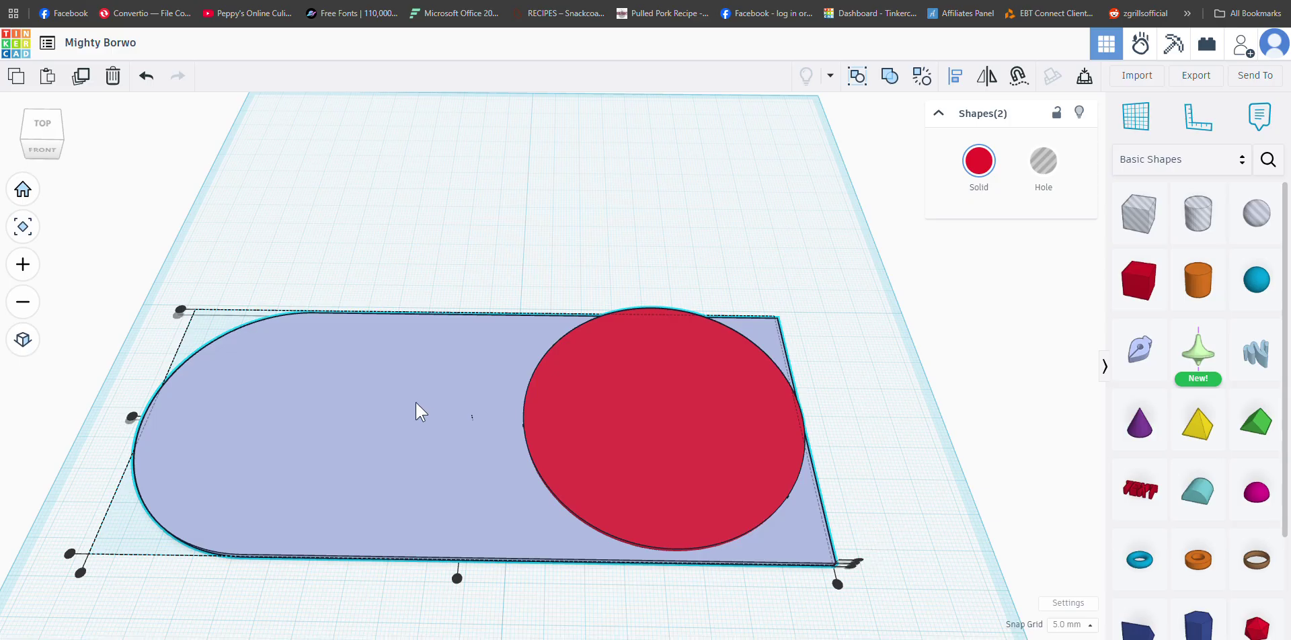
left_click(133, 420)
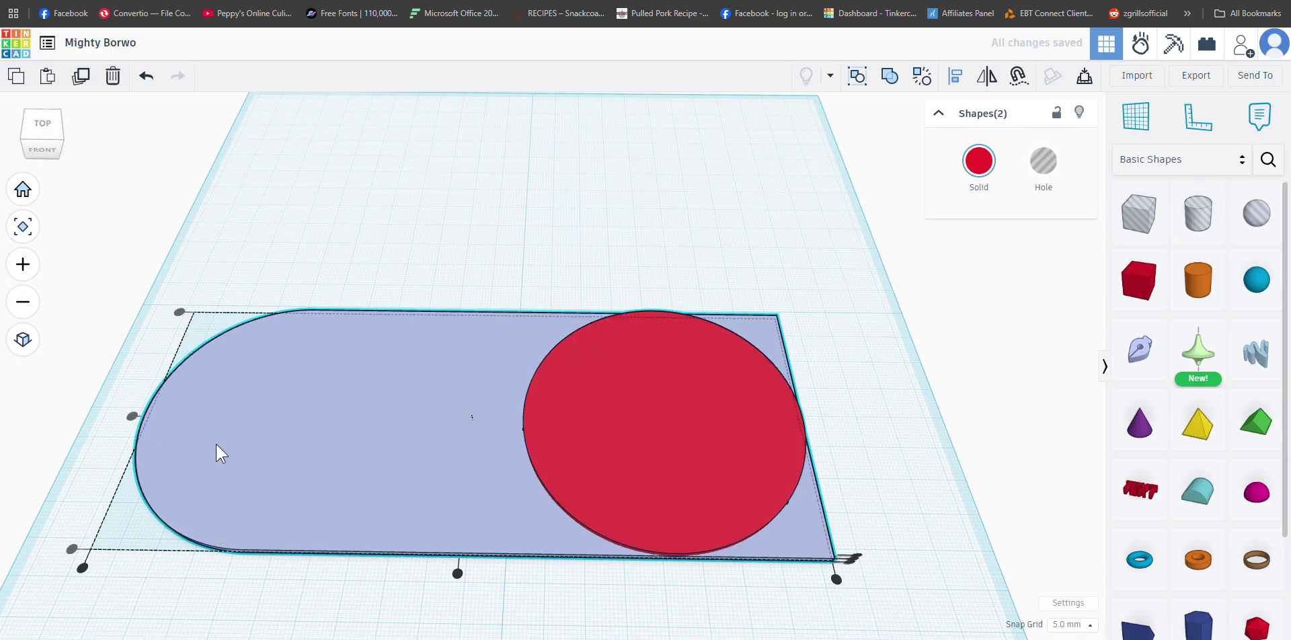
left_click(837, 581)
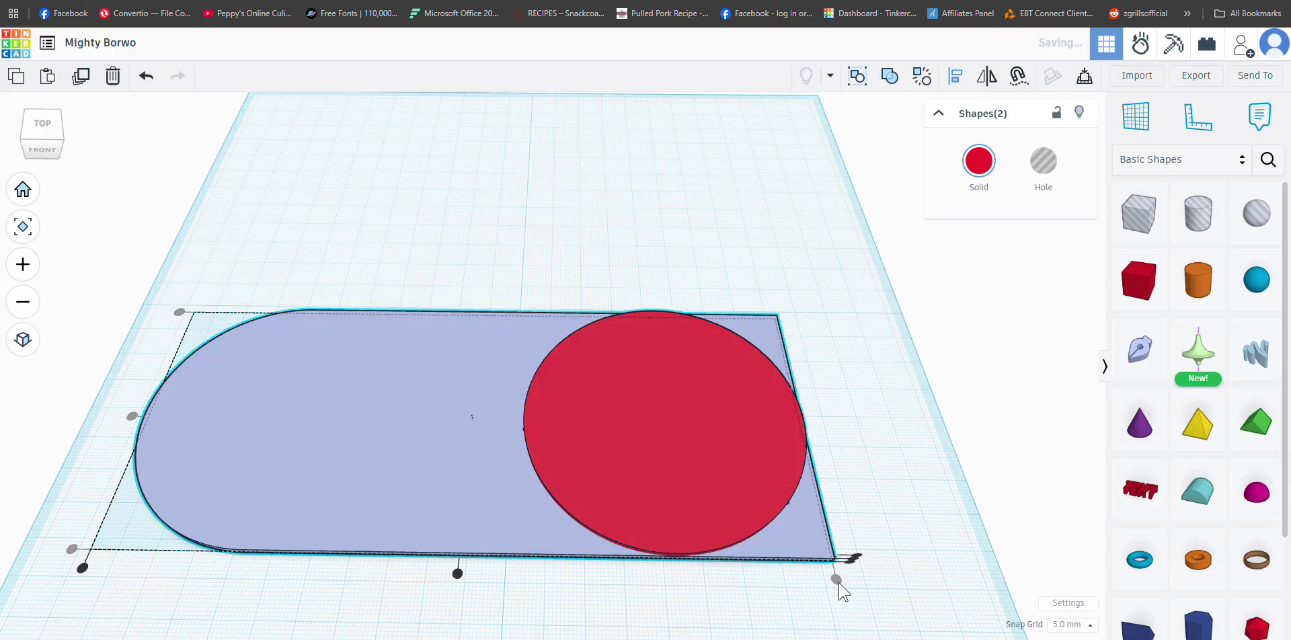
left_click(901, 375)
left_click(901, 375)
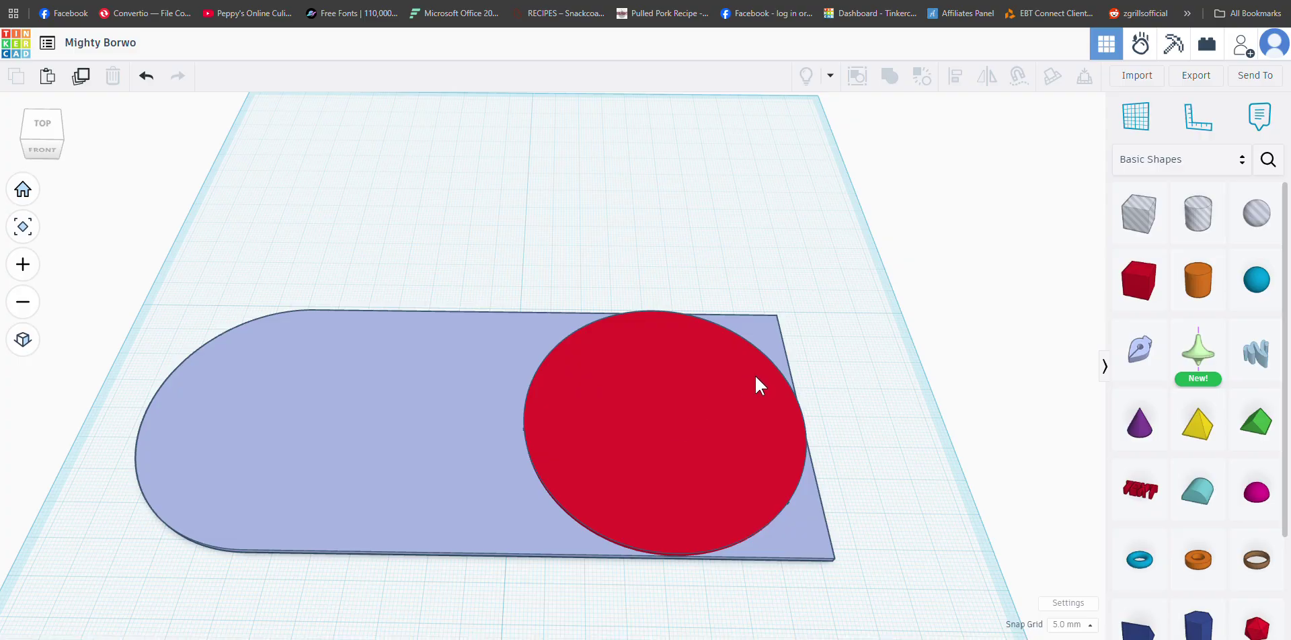
Step: Move the second red disc right in 5 mm snap steps until half of it overhangs the plate's right end
left_click(714, 425)
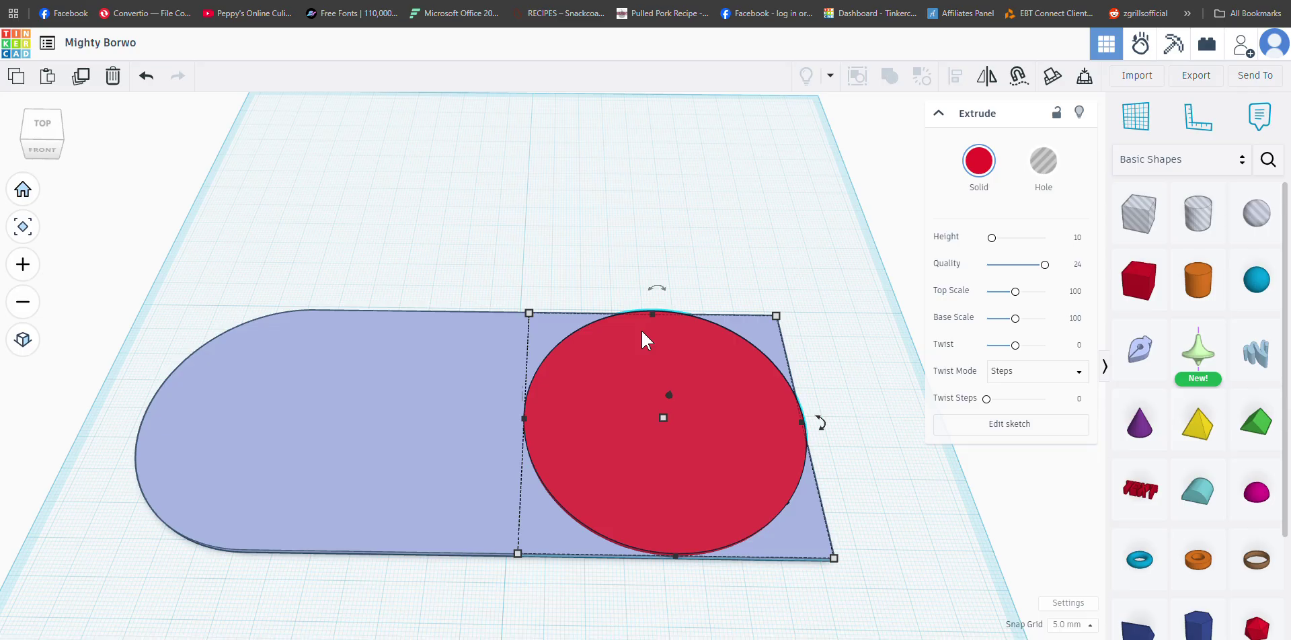
key("Right")
key("Right")
key("Right")
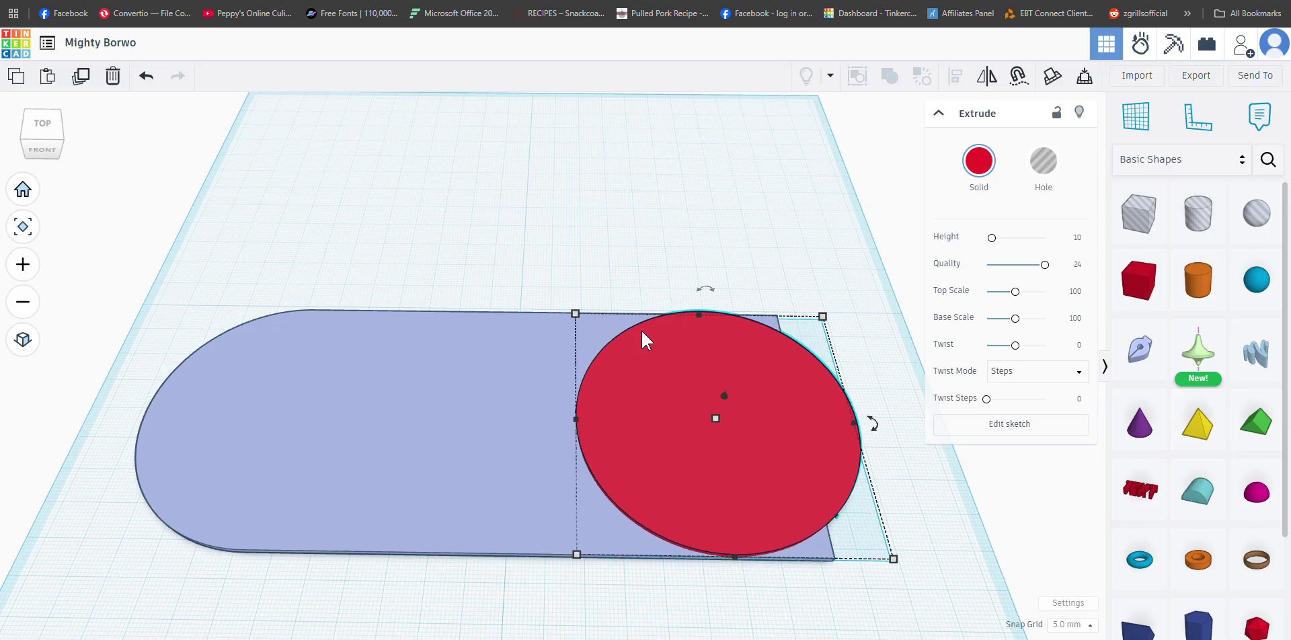
key("Right")
key("Right")
key("Right")
key("Right")
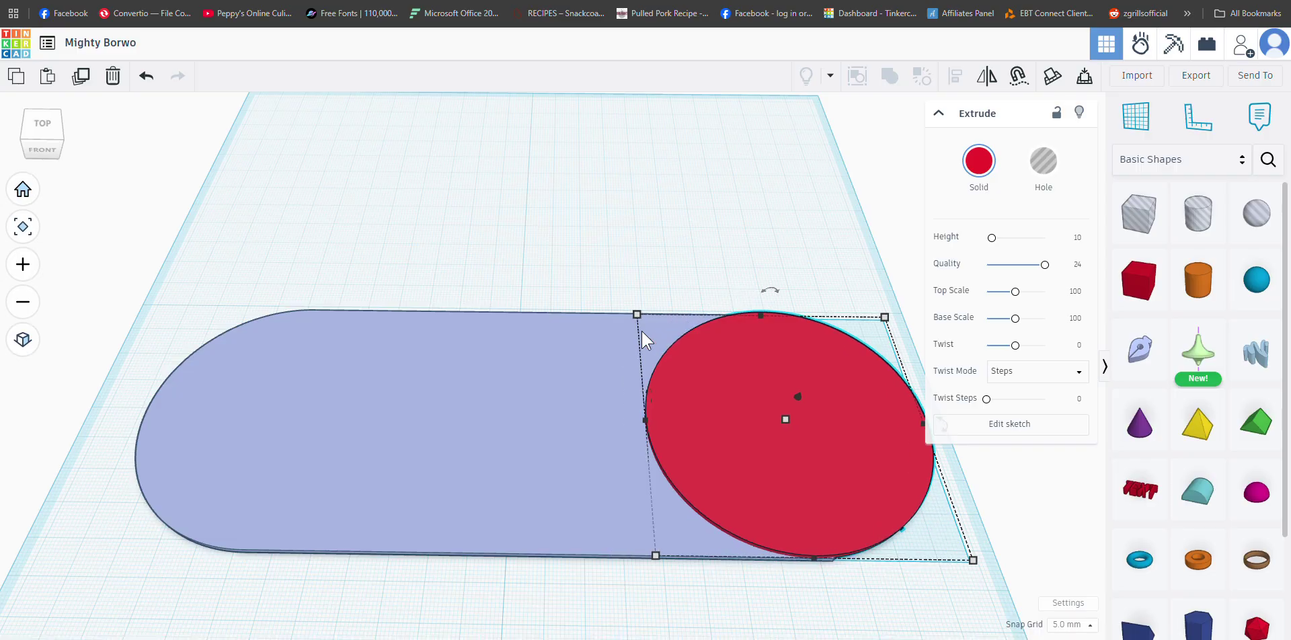
key("Right")
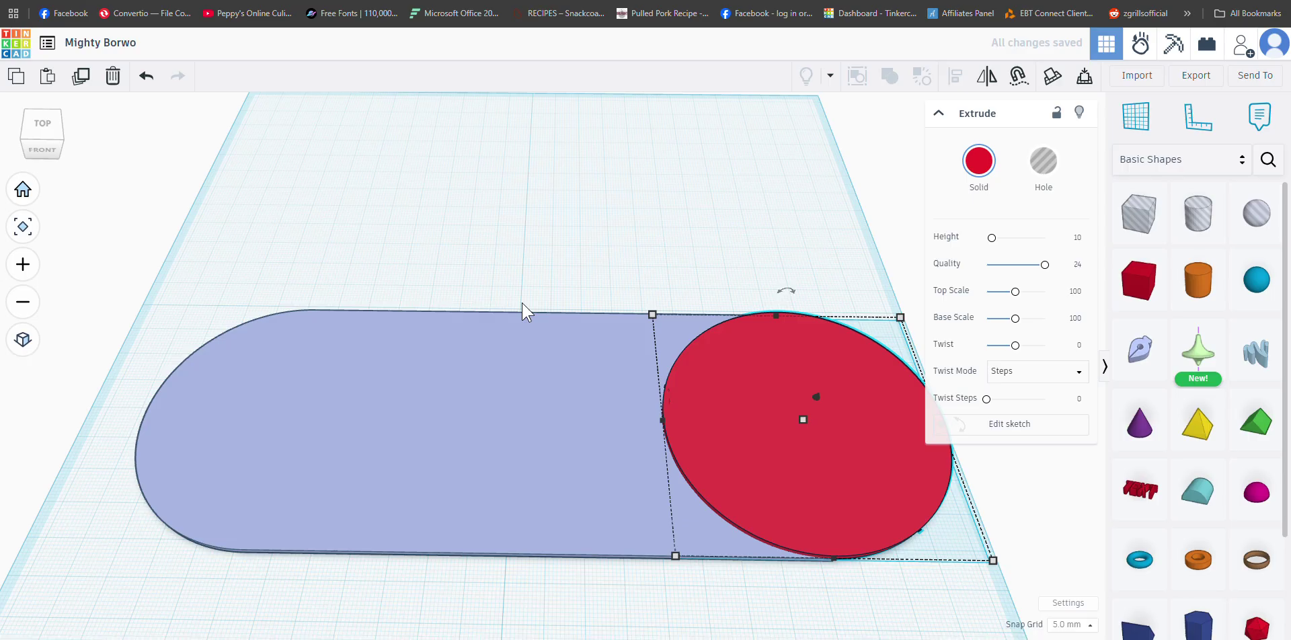
Step: Lower the second red disc to the plate's level and deselect it
key("Down")
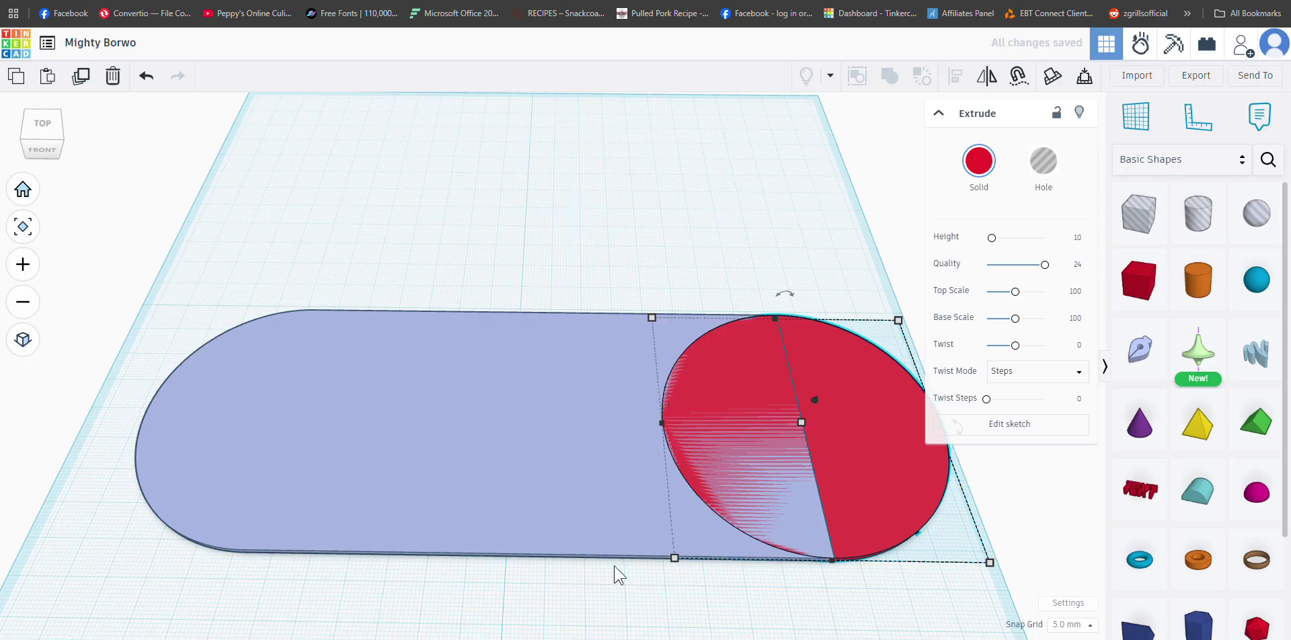
left_click(861, 622)
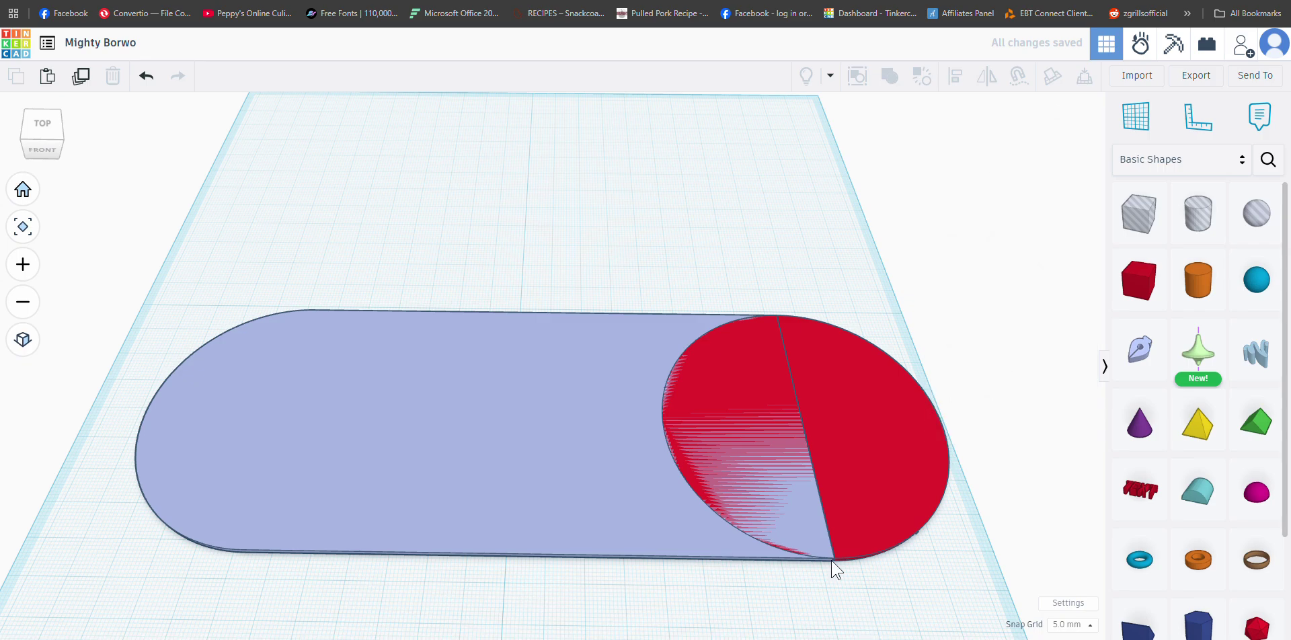
mouse_move(921, 628)
right_mouse_down()
mouse_move(859, 548)
mouse_move(861, 588)
mouse_move(919, 590)
mouse_move(923, 614)
right_mouse_up()
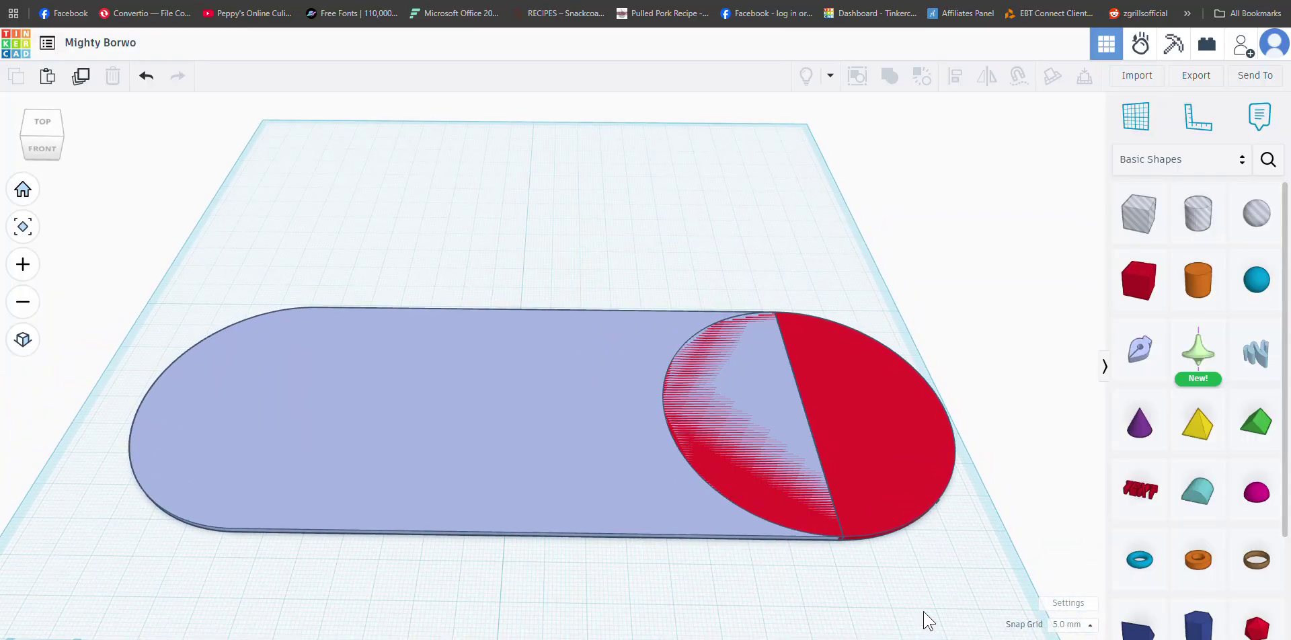
Step: Select the plate together with the overlapping red end disc and group them as a union
left_click(868, 405)
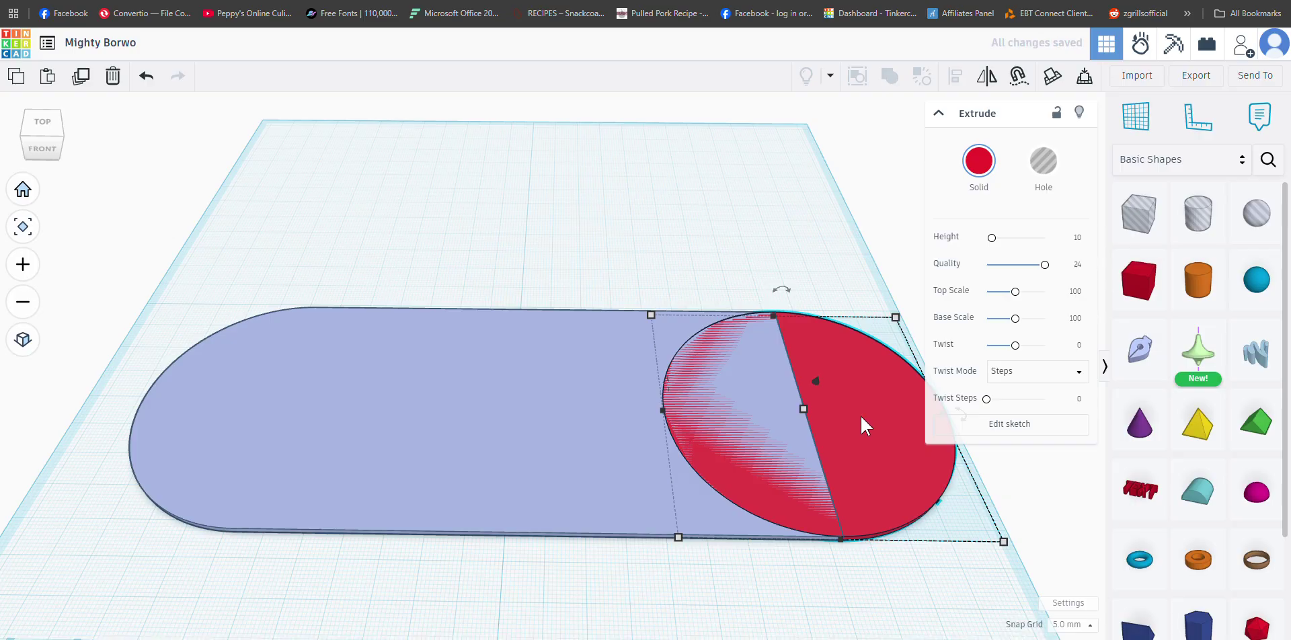
left_click(841, 598)
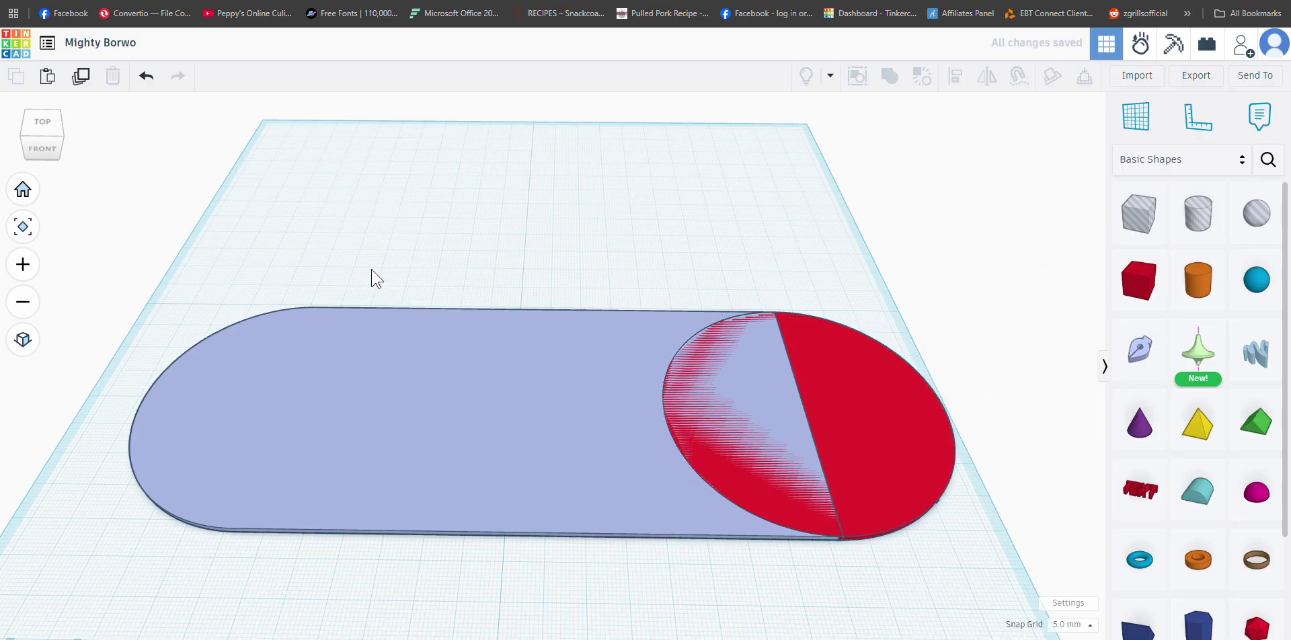
left_click_drag(161, 283, 993, 581)
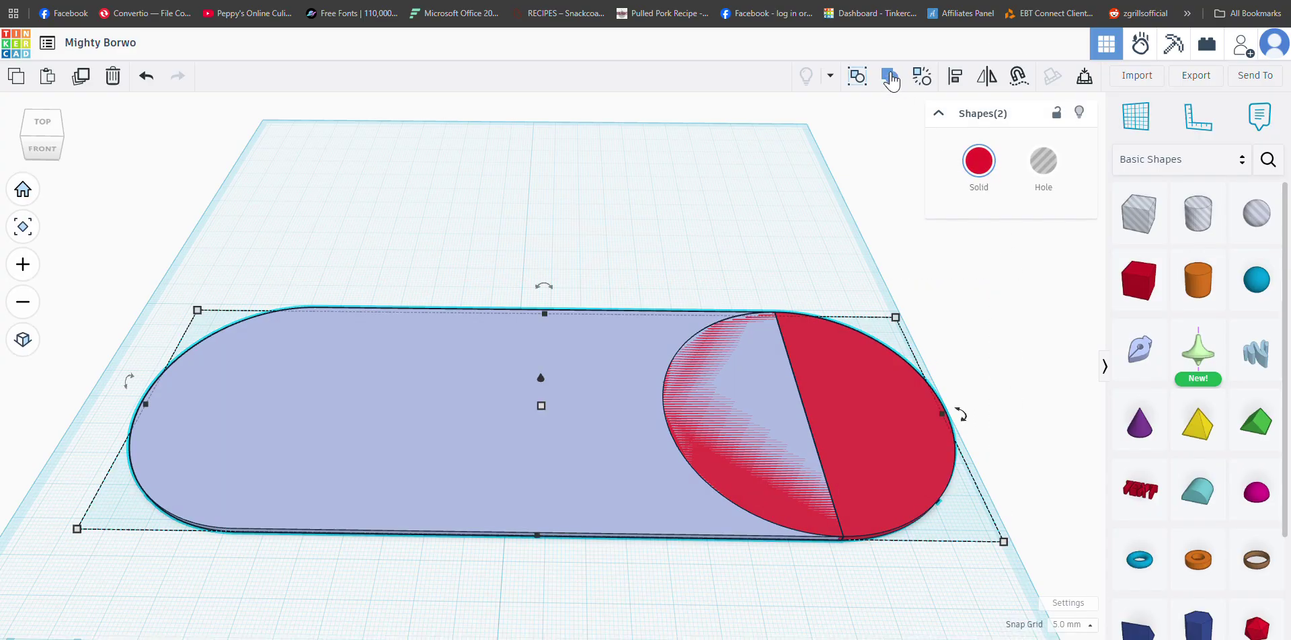
left_click(891, 79)
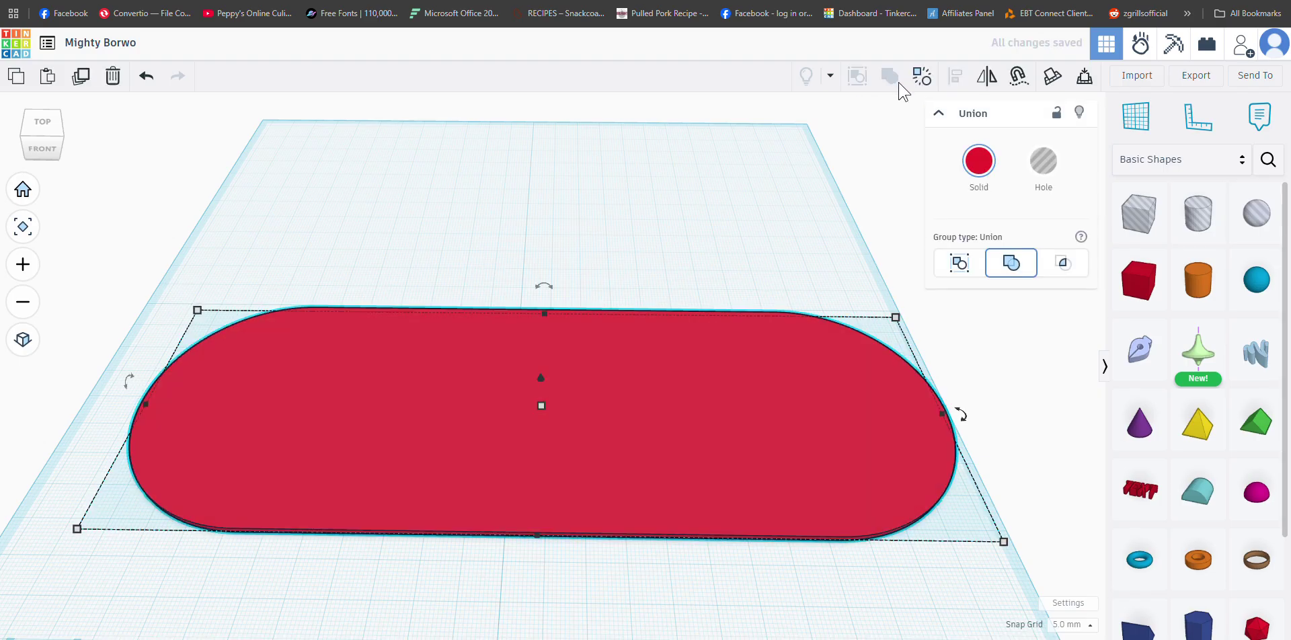
Step: Move the grouped plate about 8 mm left and about 8 mm back on the workplane, and deselect it
mouse_move(738, 450)
right_mouse_down()
mouse_move(712, 424)
mouse_move(744, 463)
right_mouse_up()
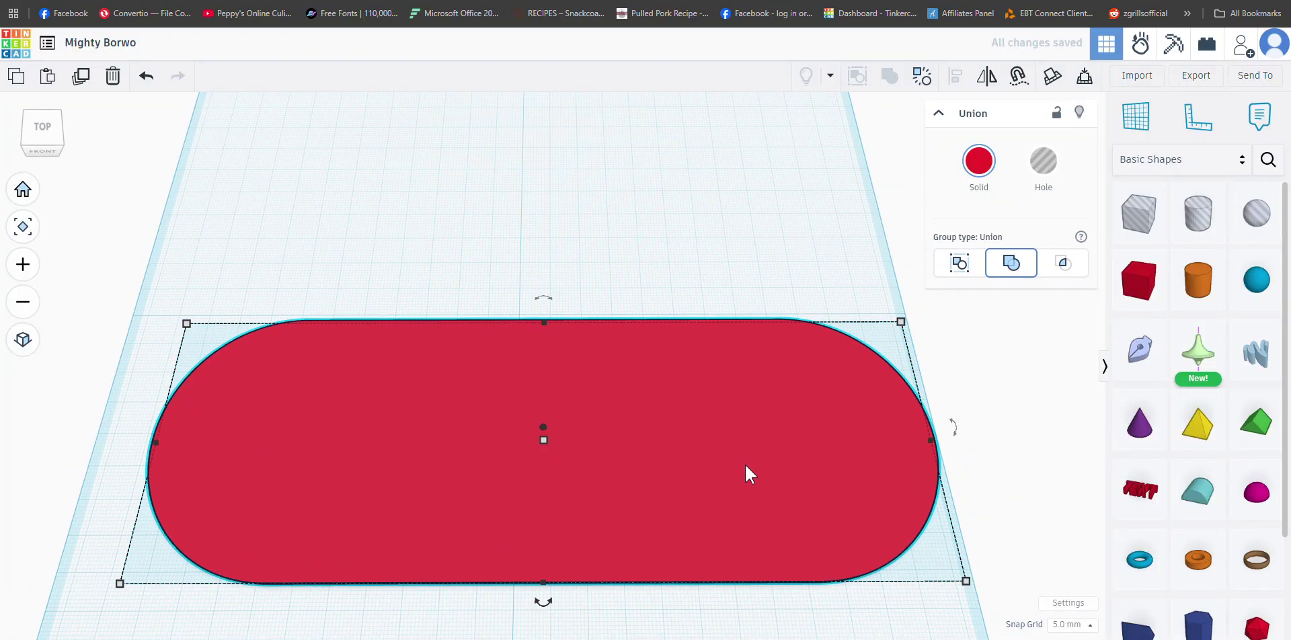
left_click_drag(745, 459, 708, 427)
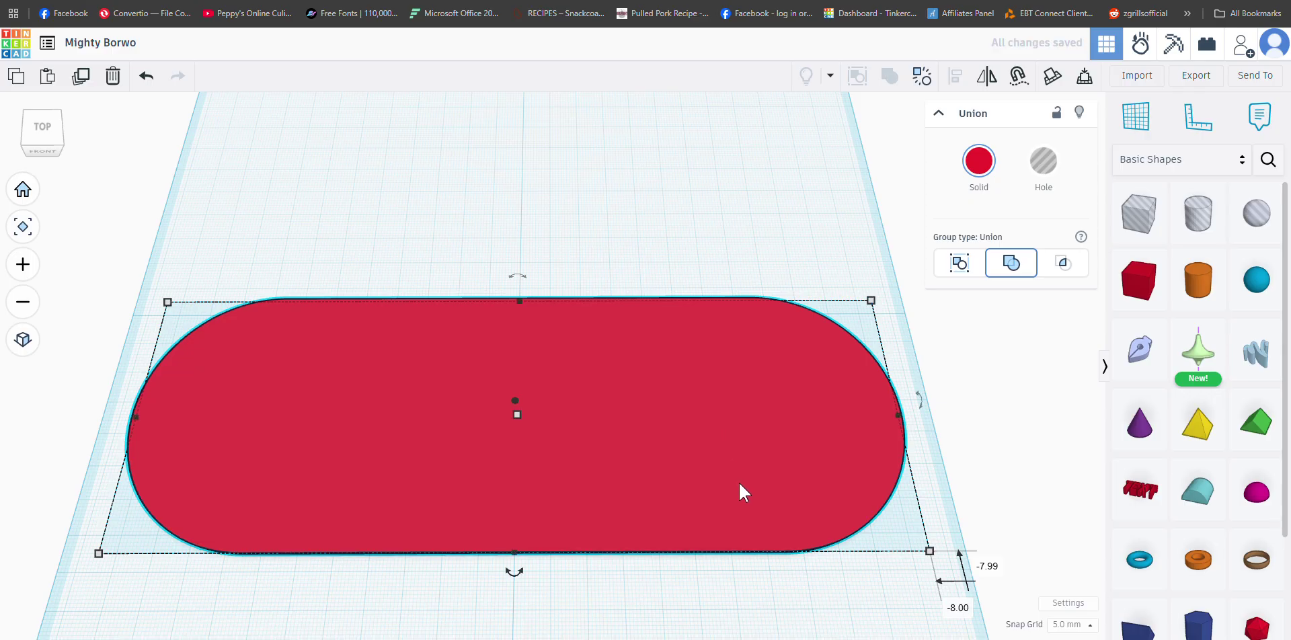
left_click(773, 589)
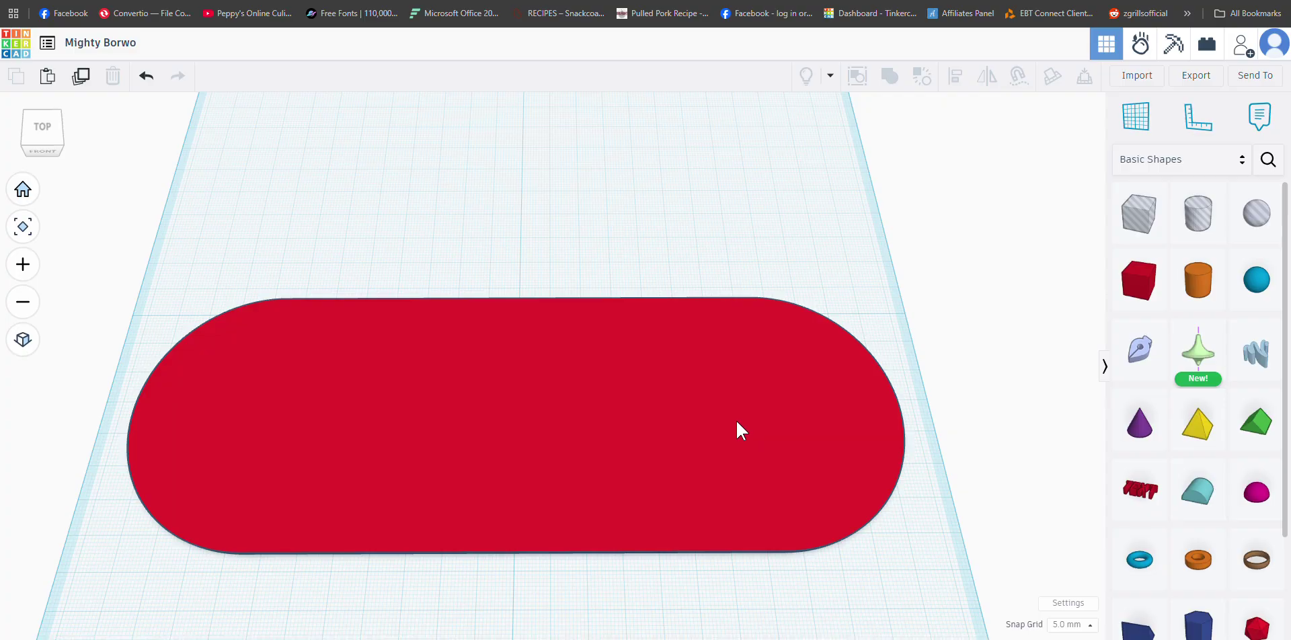
scroll(780, 534, "down", 2)
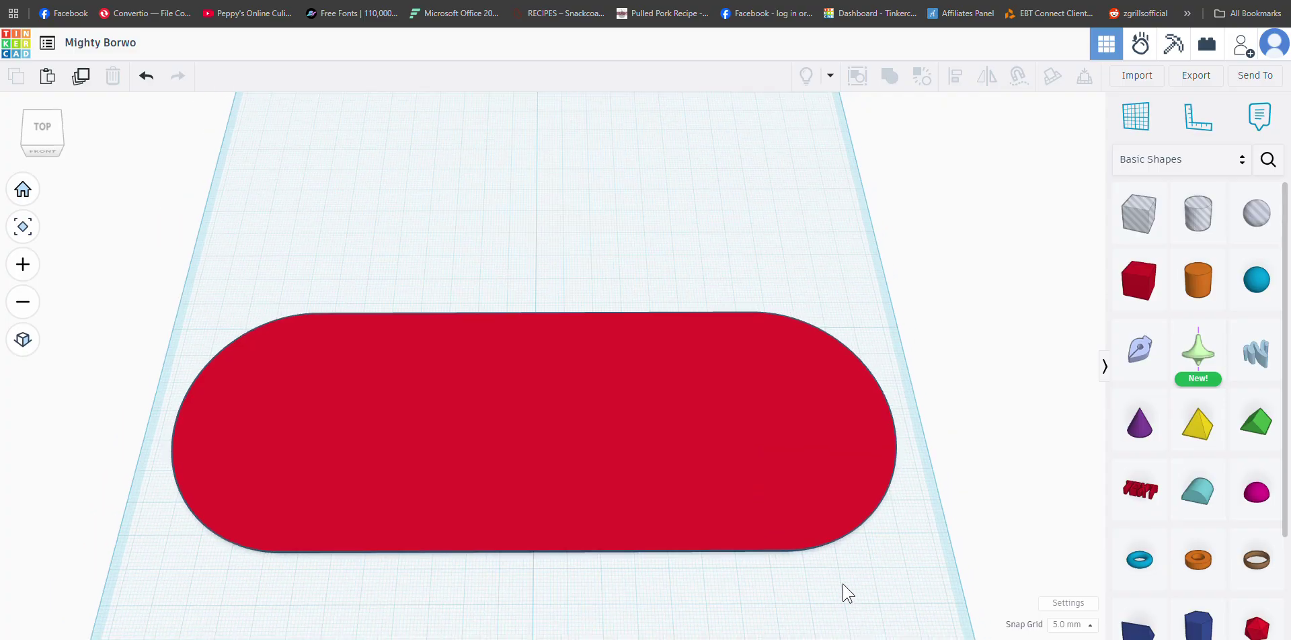
mouse_move(873, 591)
right_mouse_down()
mouse_move(856, 596)
mouse_move(877, 602)
right_mouse_up()
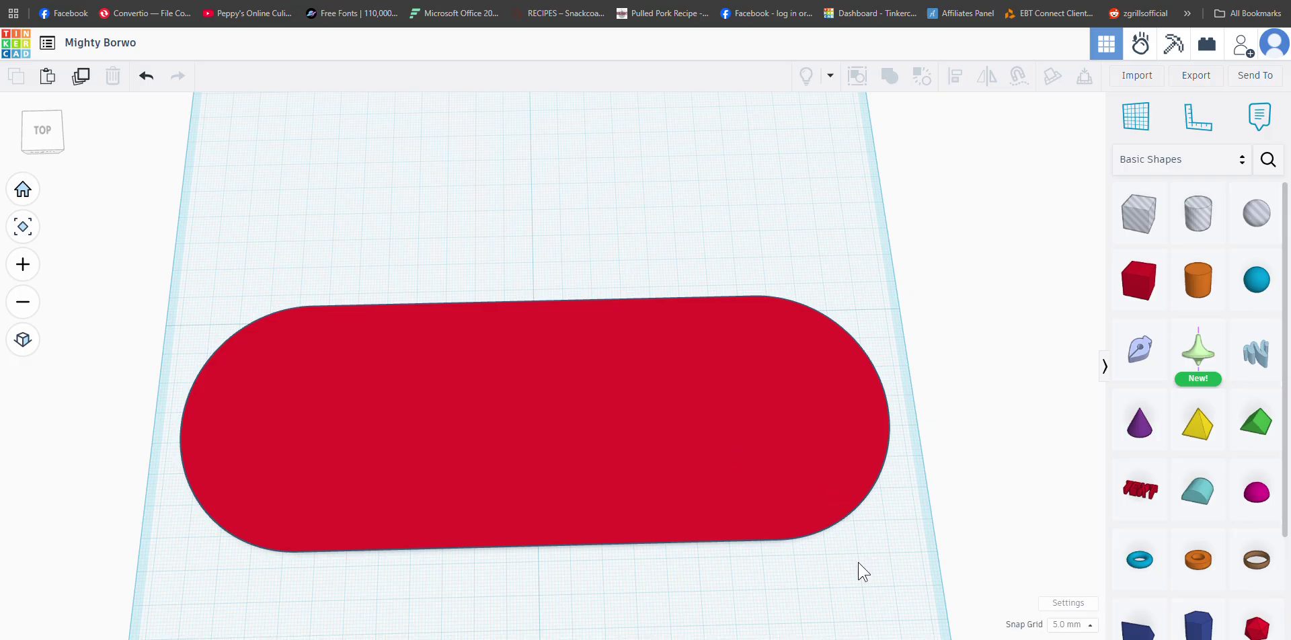
right_click_drag(857, 563, 849, 566)
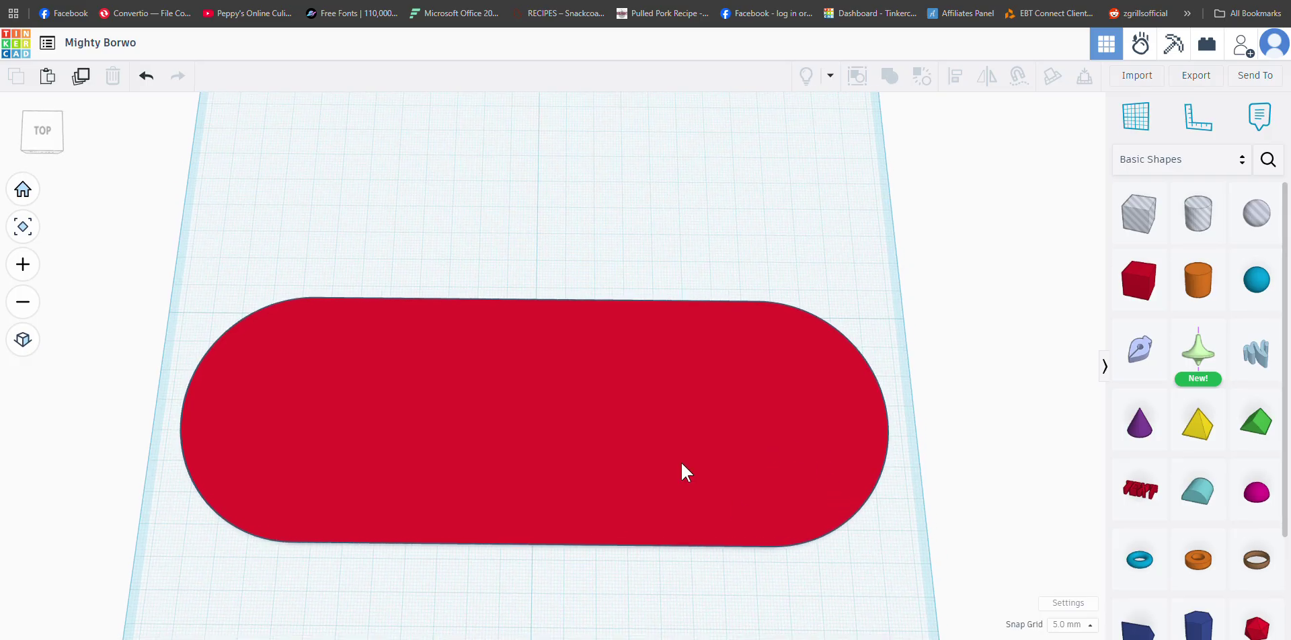
Step: Export only the selected grouped plate as an SVG file named NAME PLATE
left_click(634, 427)
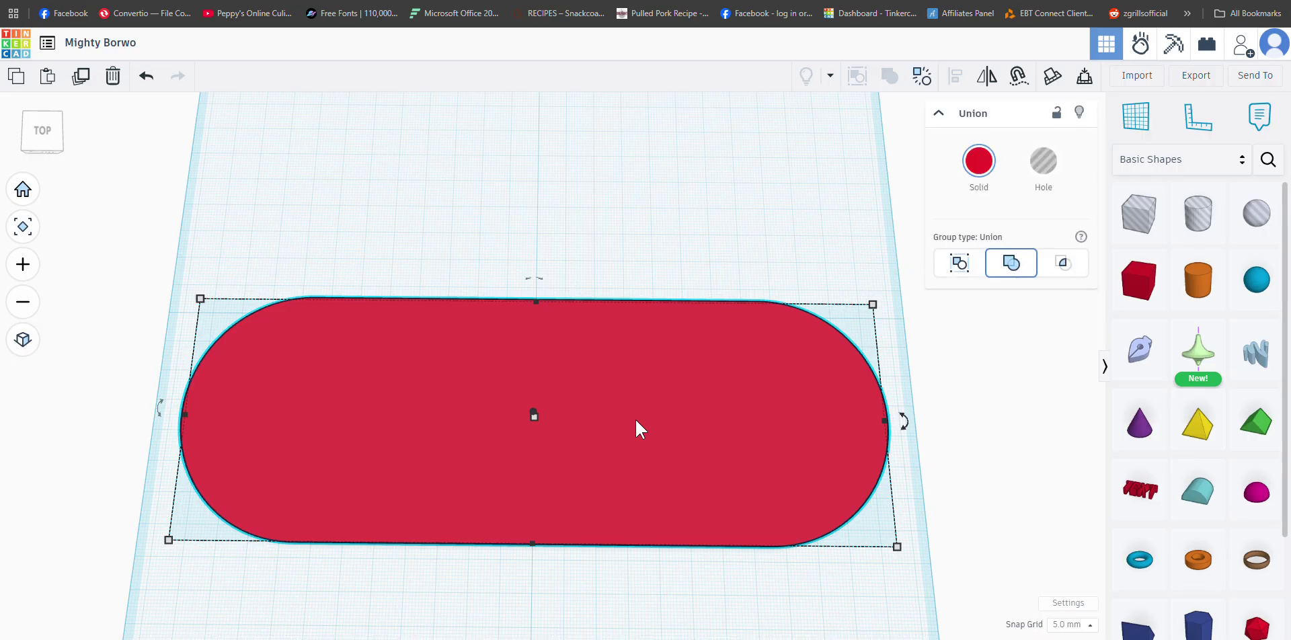
left_click(1196, 77)
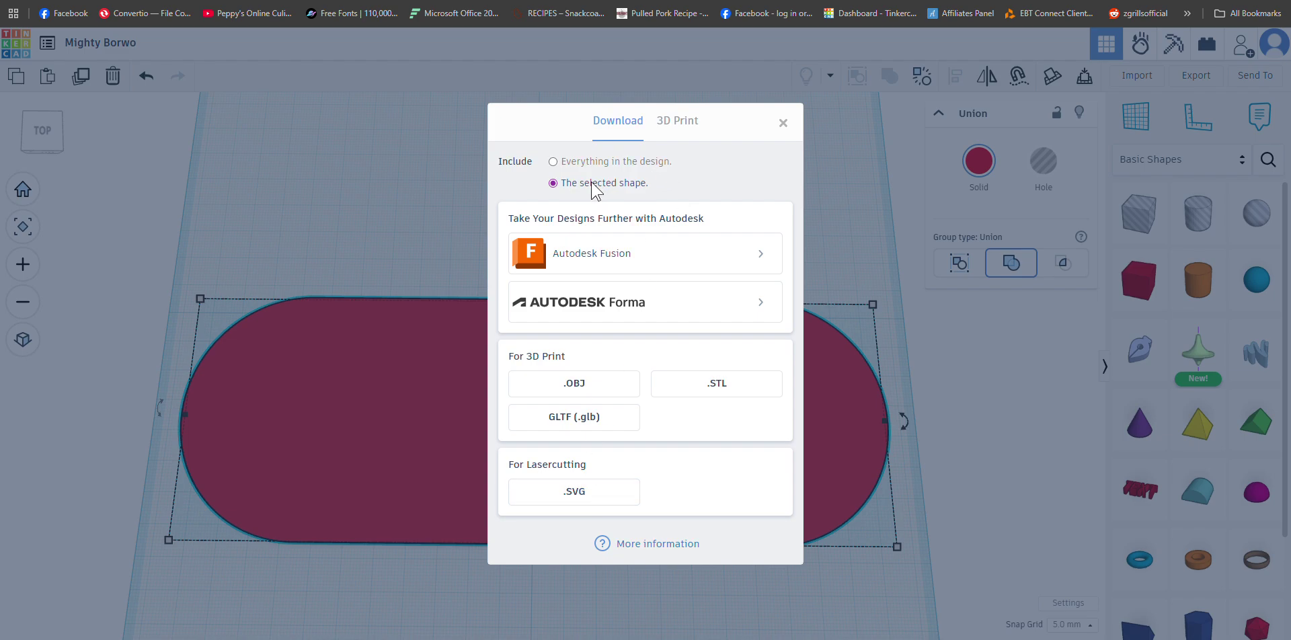
left_click(604, 499)
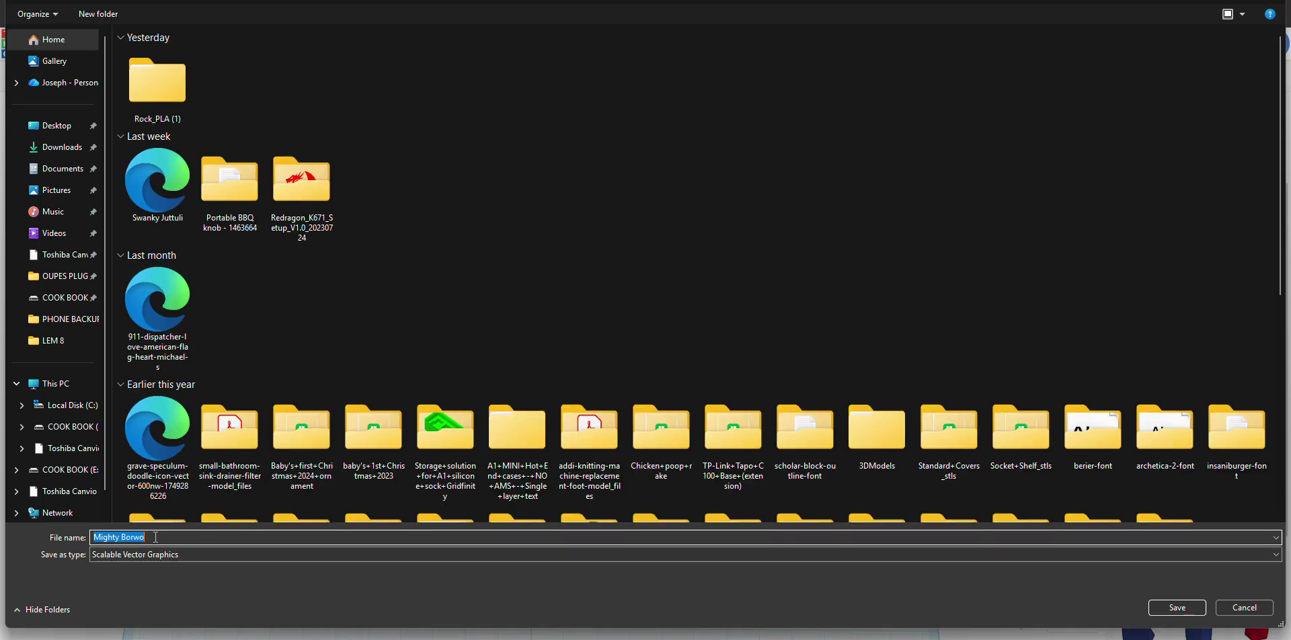
left_click(156, 537)
left_click_drag(156, 538, 98, 539)
type("NA")
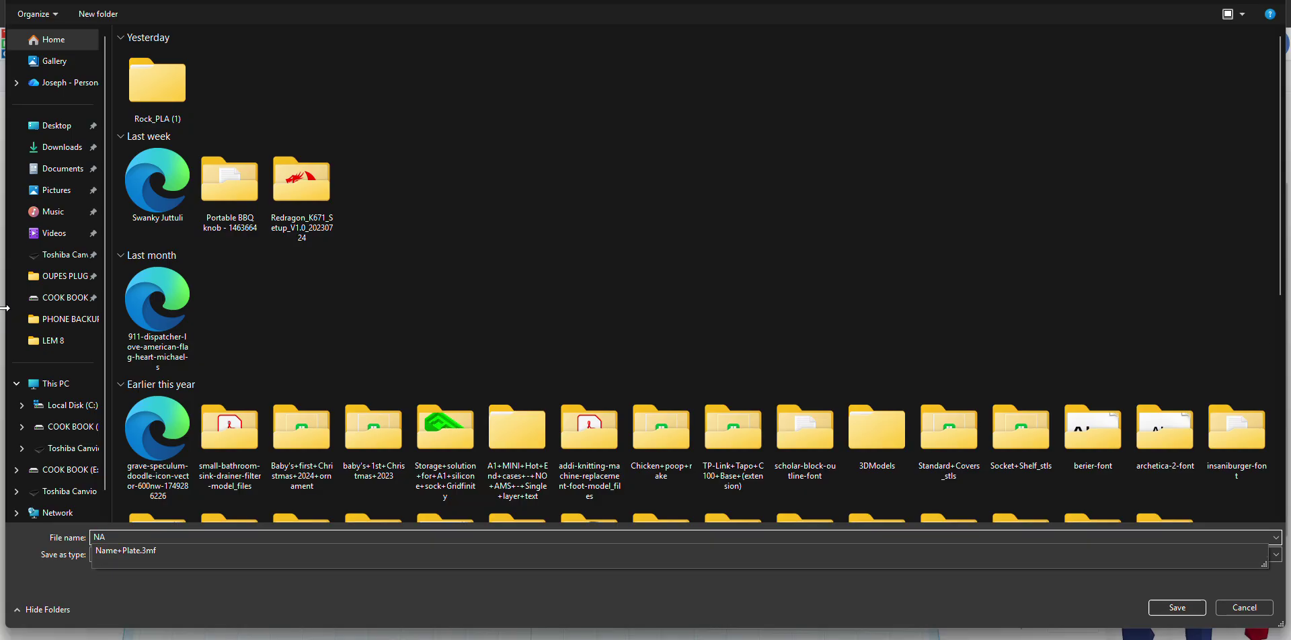
type("ME PLATE")
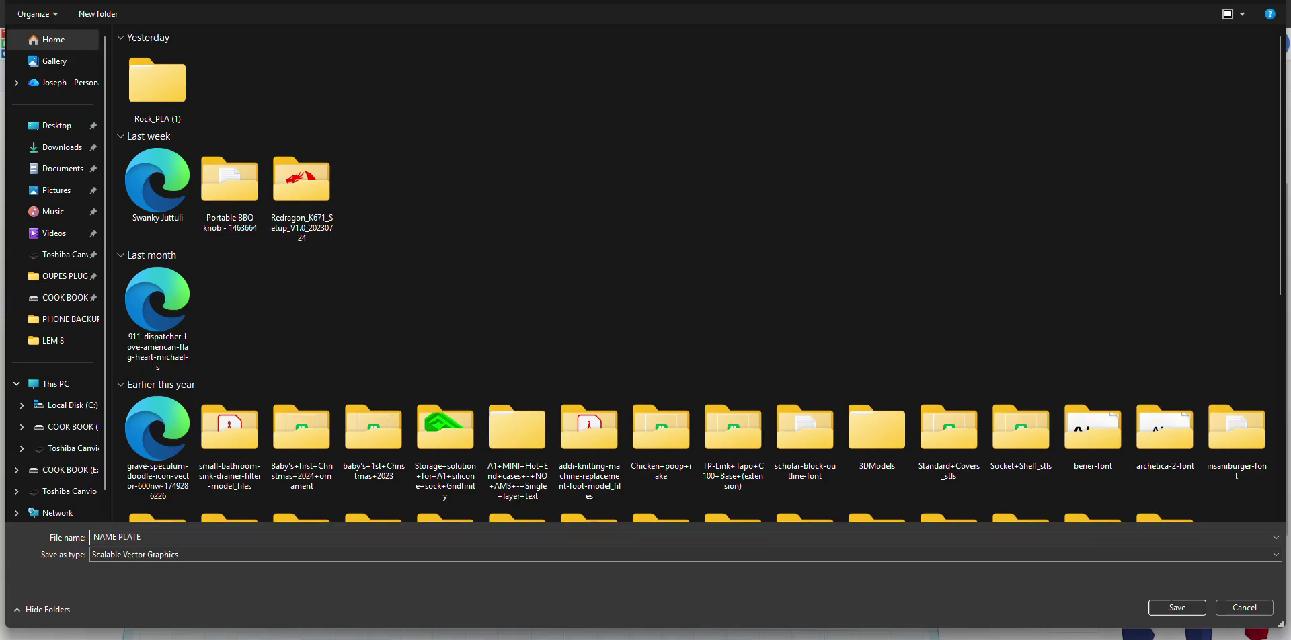
left_click(1176, 606)
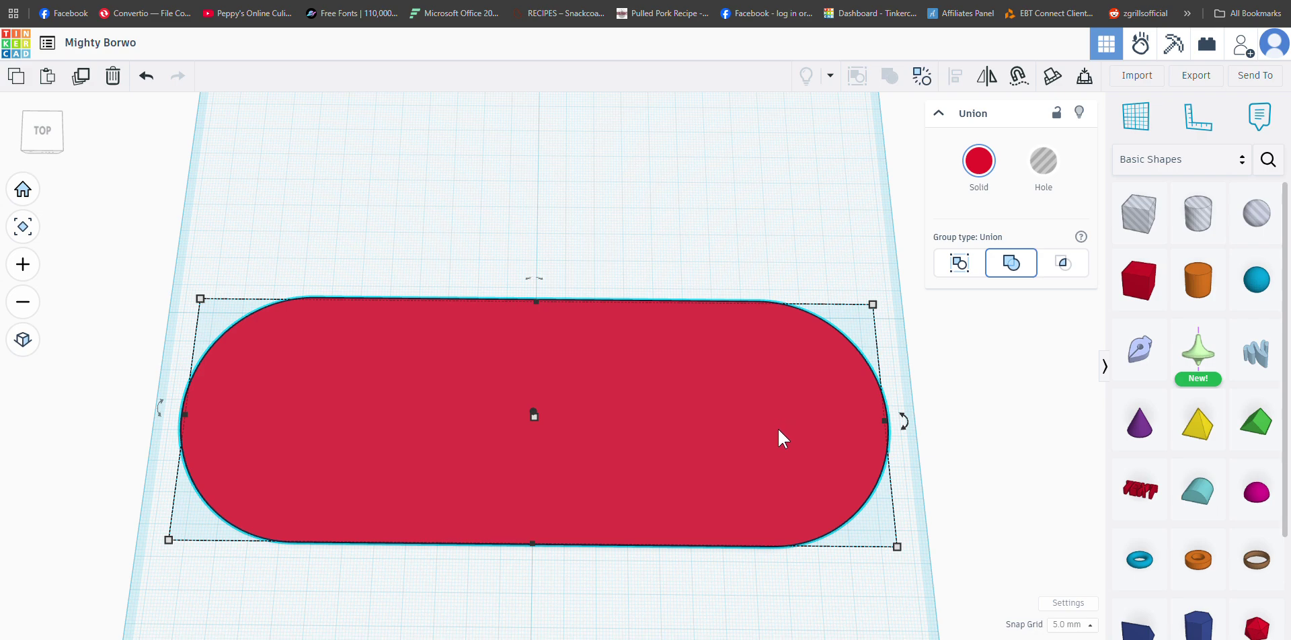
Step: Hide the red grouped plate to leave the workplane clear
scroll(634, 347, "down", 2)
scroll(643, 339, "down", 1)
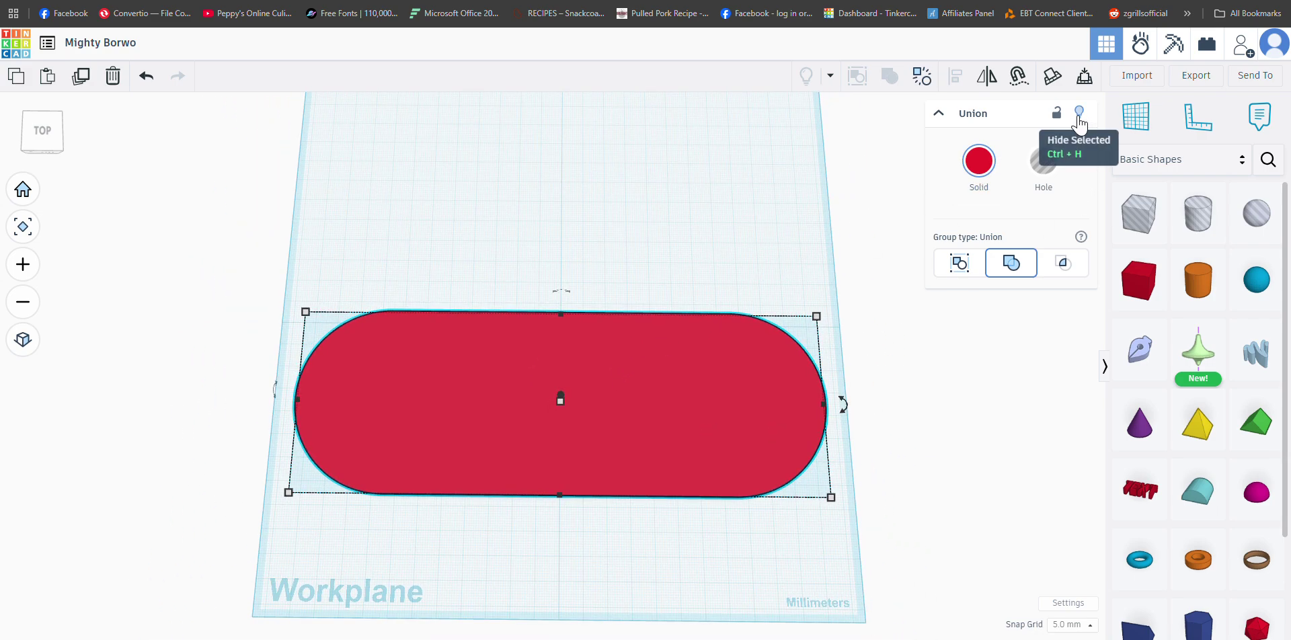
left_click(1077, 116)
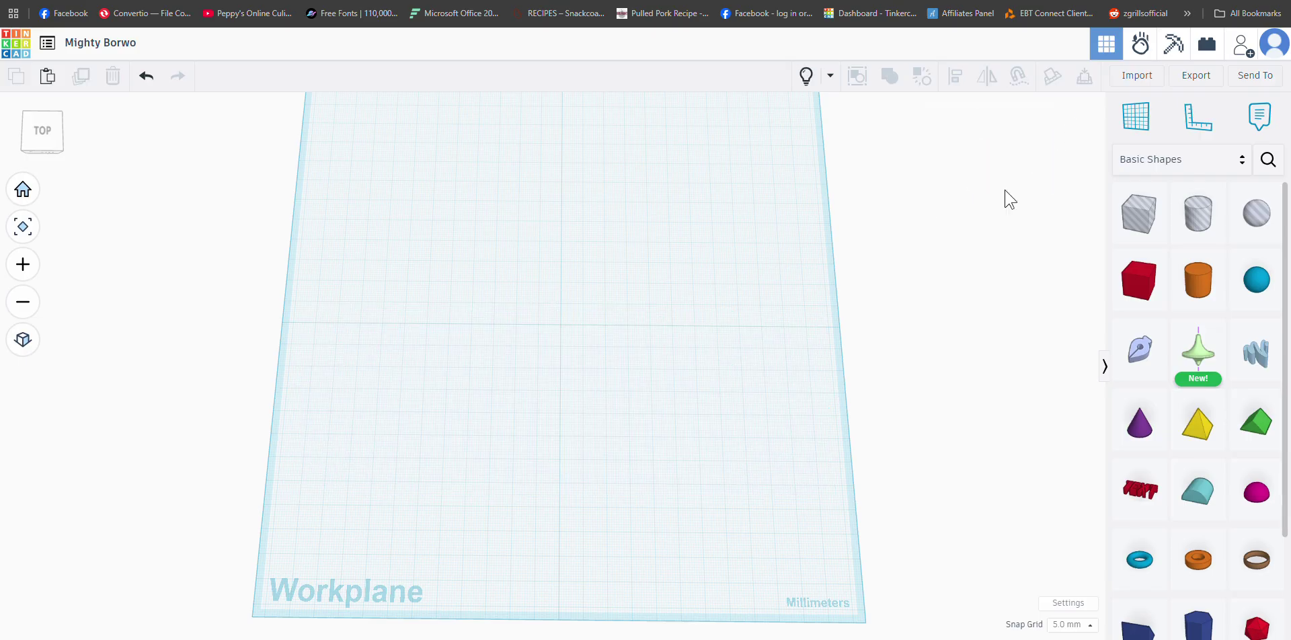
scroll(642, 279, "up", 1)
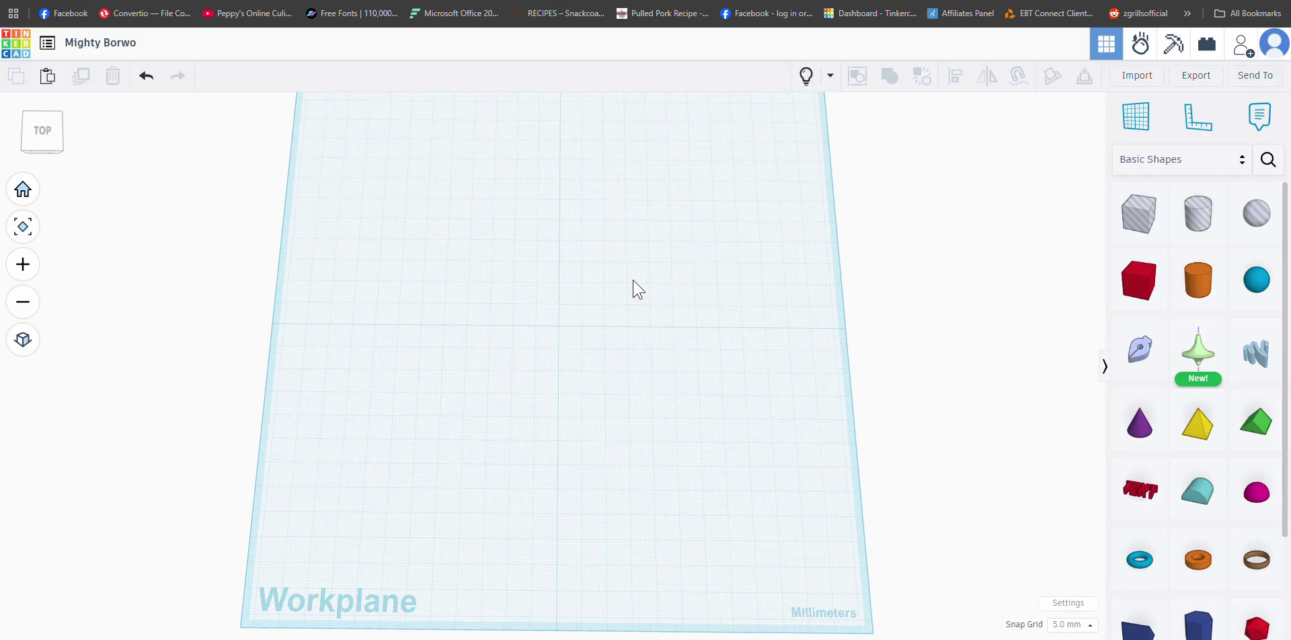
Step: Import NAME PLATE.svg from the Downloads folder, centred on the artboard at 100% scale
left_click(1136, 75)
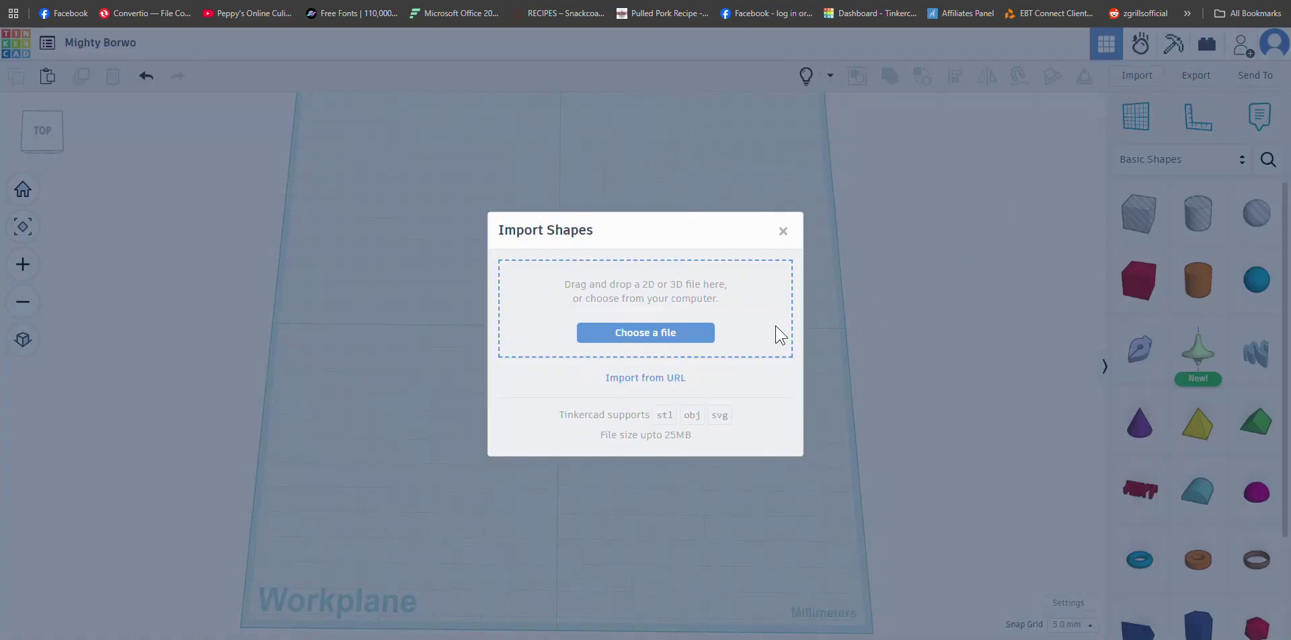
left_click(644, 334)
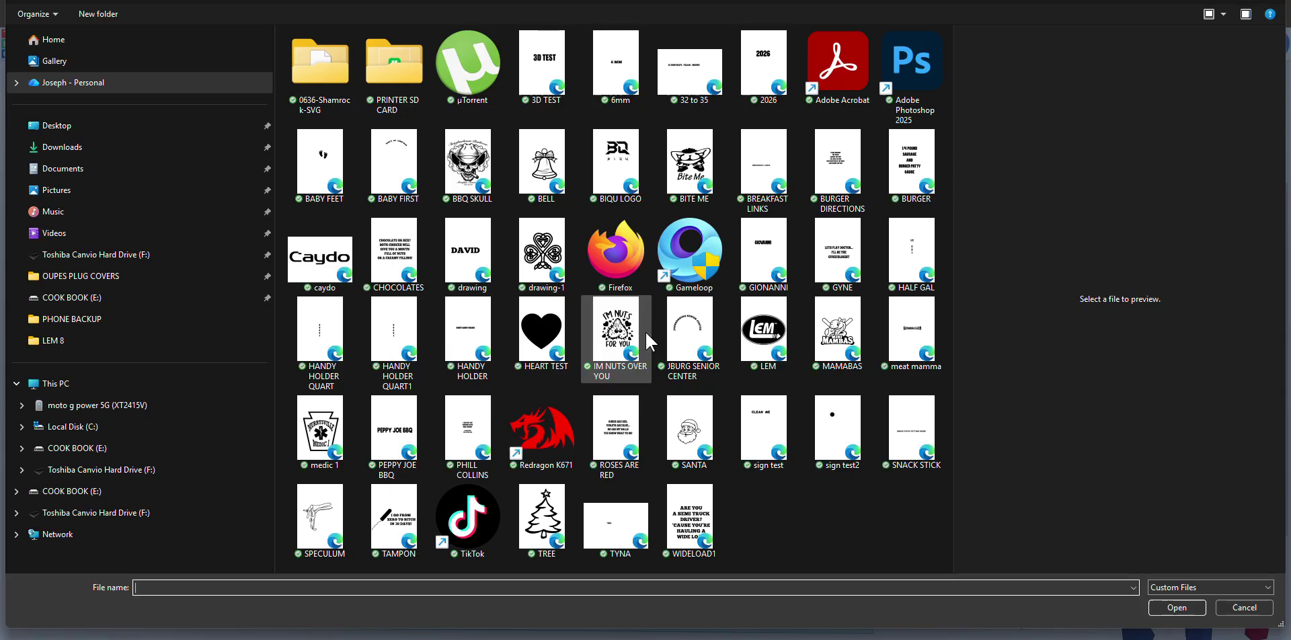
left_click(77, 155)
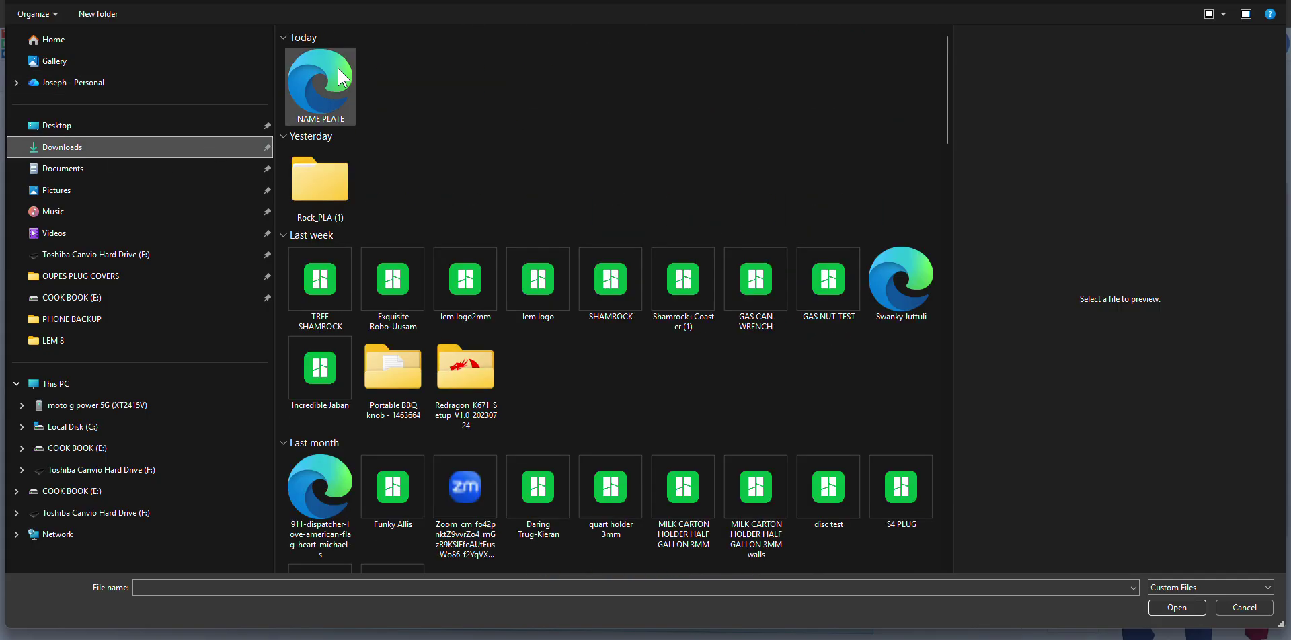
left_click(314, 81)
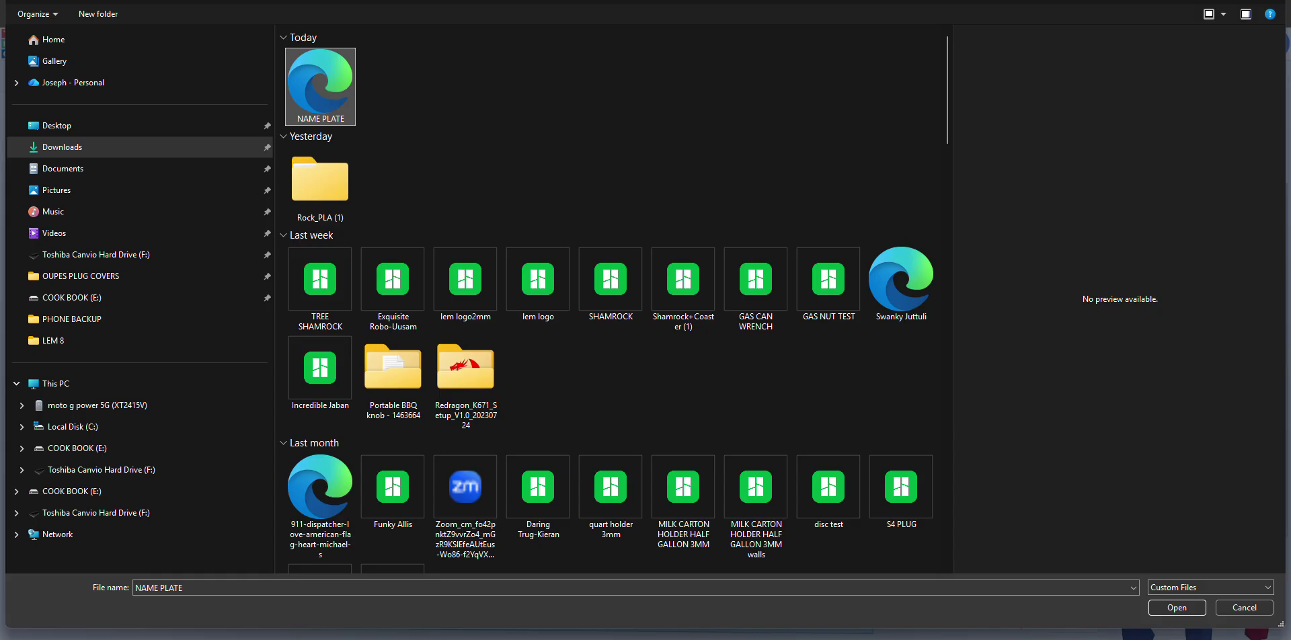
left_click(1189, 609)
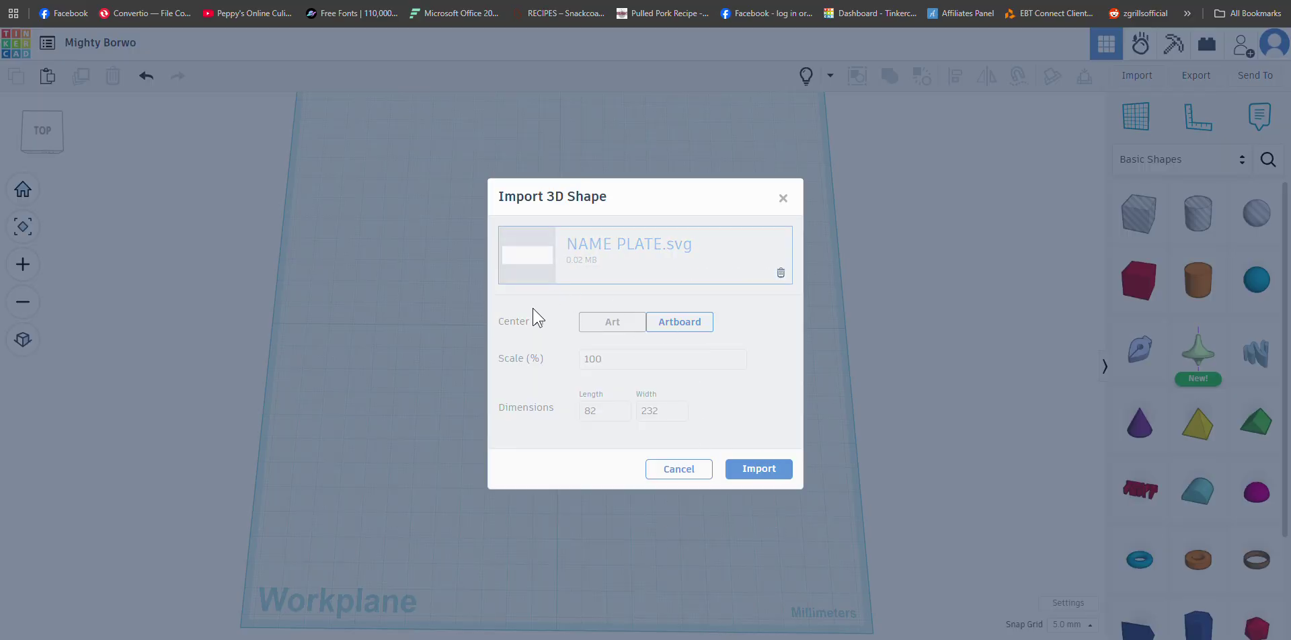
left_click(781, 470)
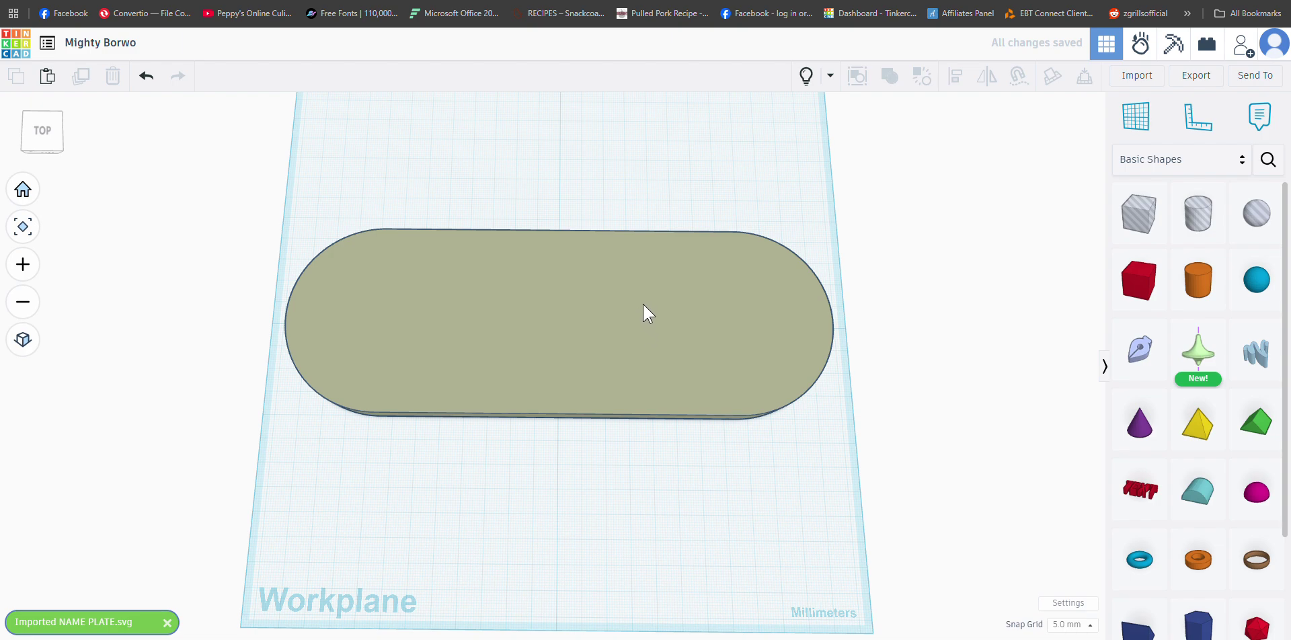
Step: Set the imported plate's quality to 24 and duplicate it in place
left_click(641, 304)
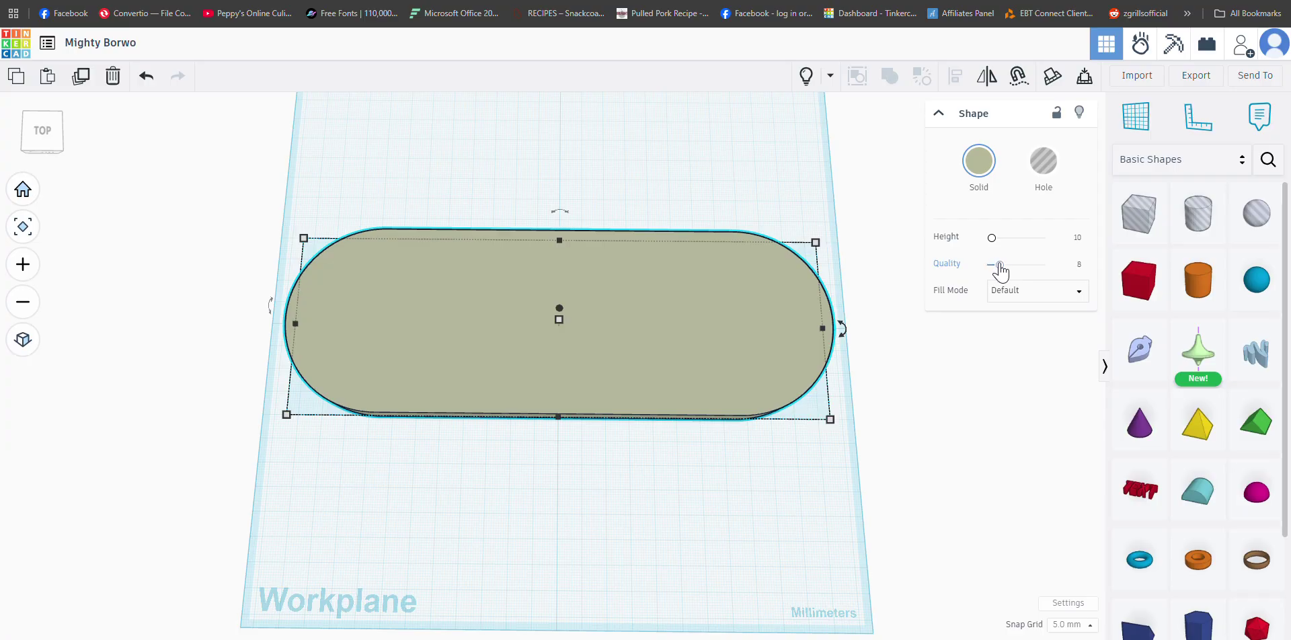
left_click_drag(1001, 266, 1069, 271)
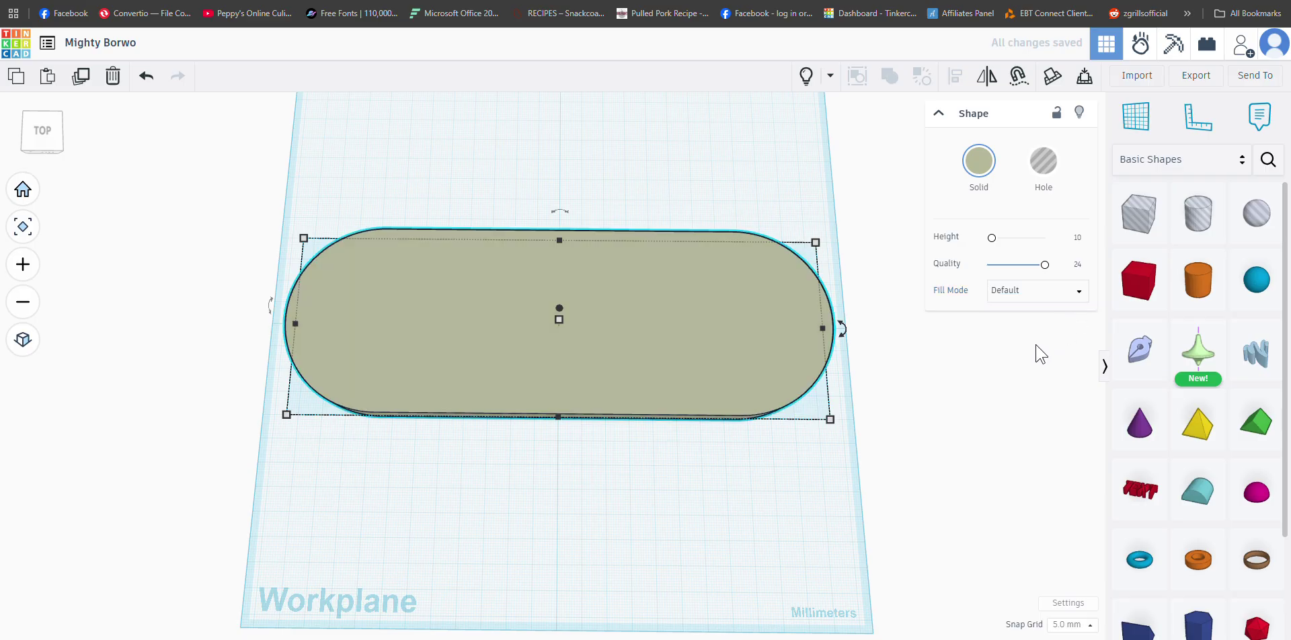
left_click(80, 77)
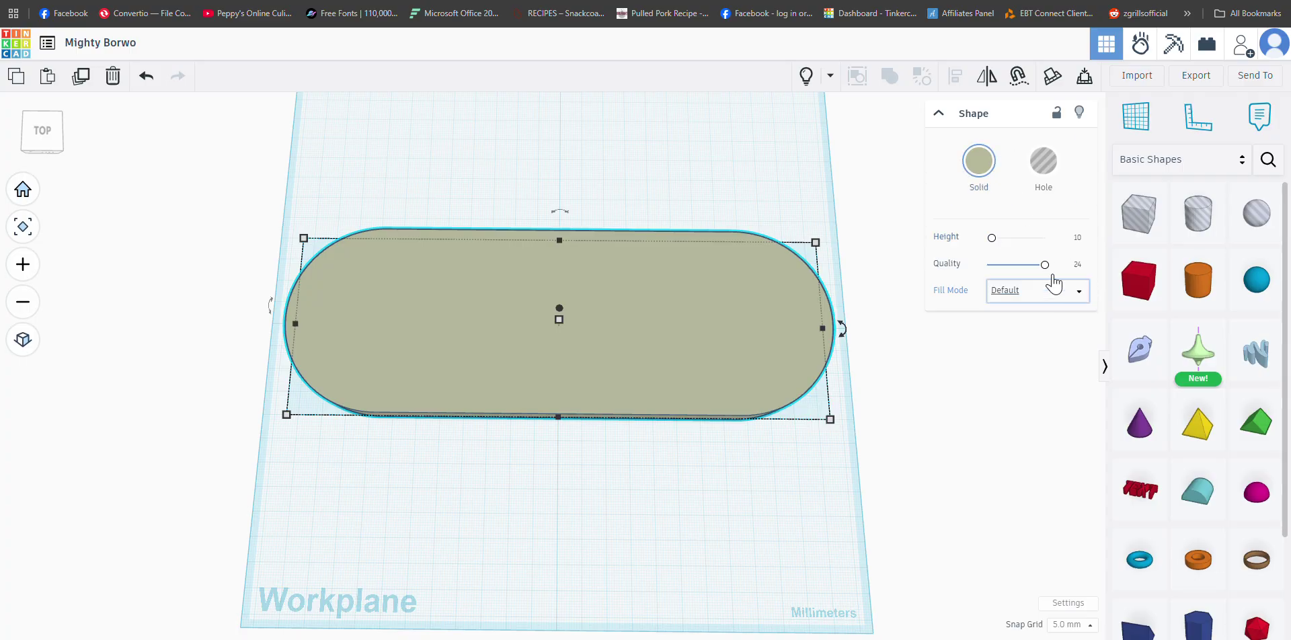
Step: Colour the duplicate plate with the light blue preset and deselect it
left_click(982, 177)
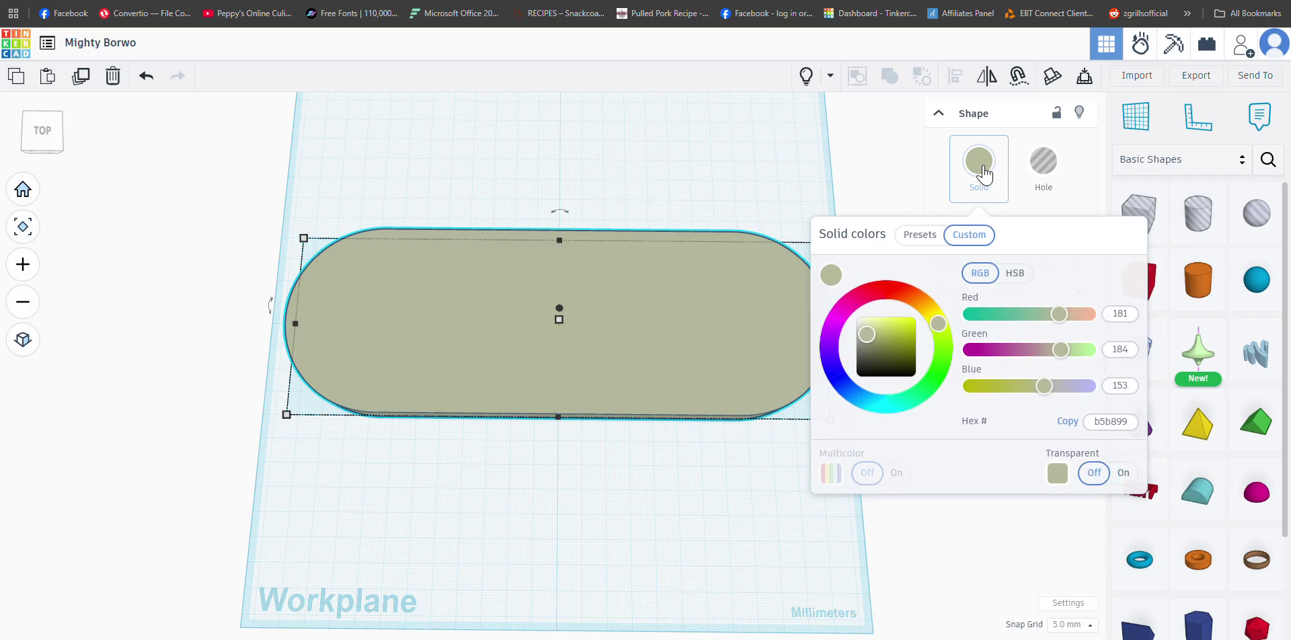
left_click(919, 237)
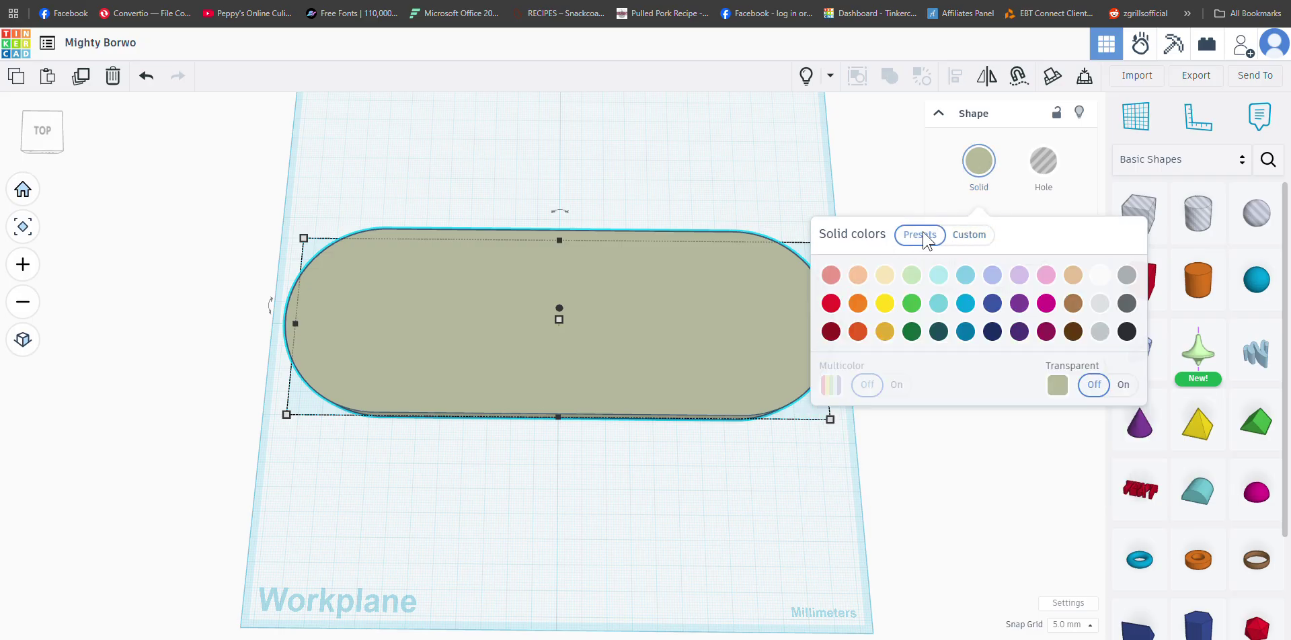
left_click(966, 275)
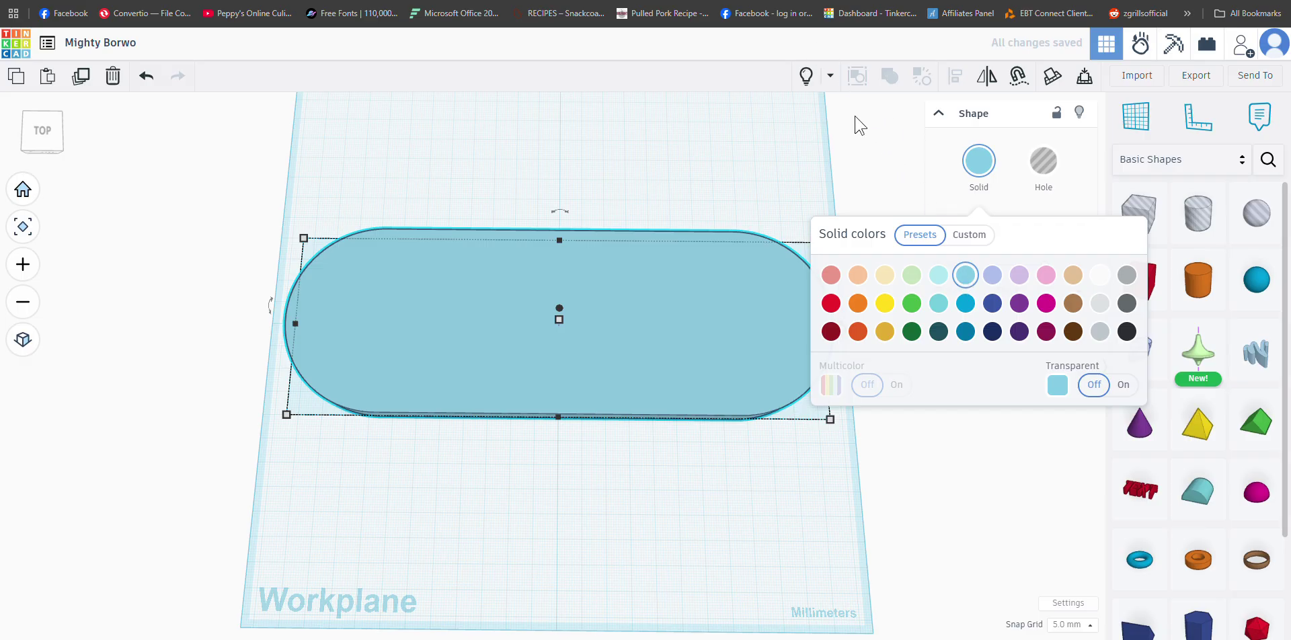
left_click(890, 168)
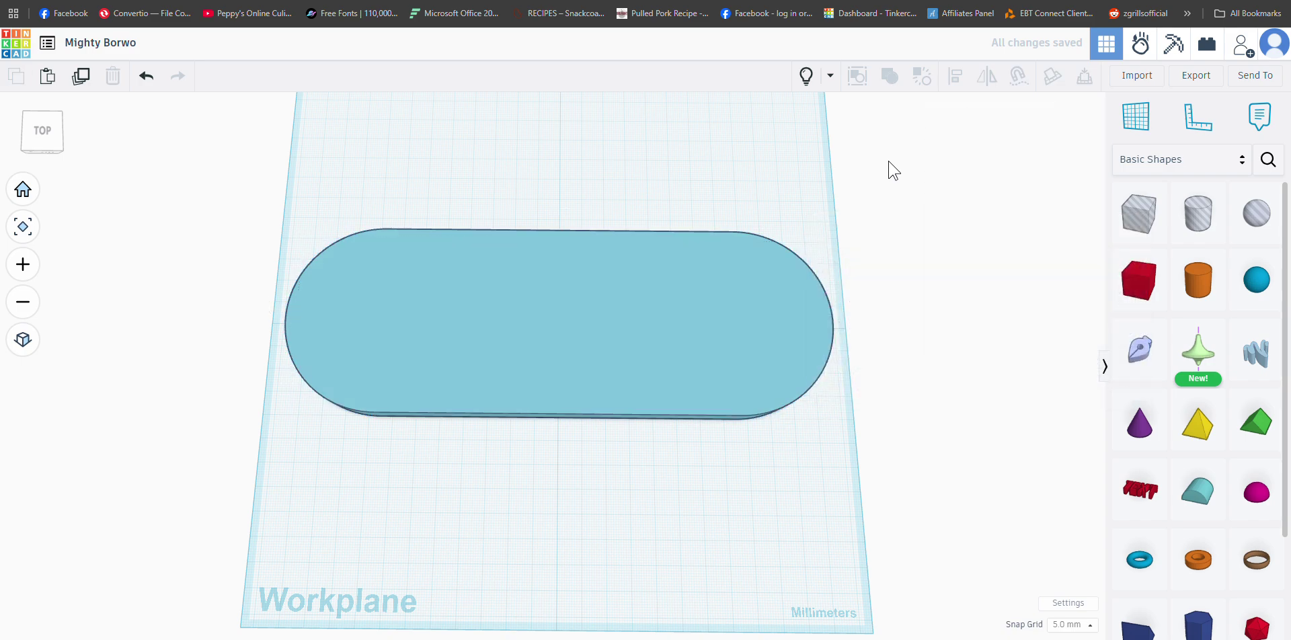
Step: Change the light blue duplicate's fill mode to Outer Line to form a rim around the plate
left_click(669, 337)
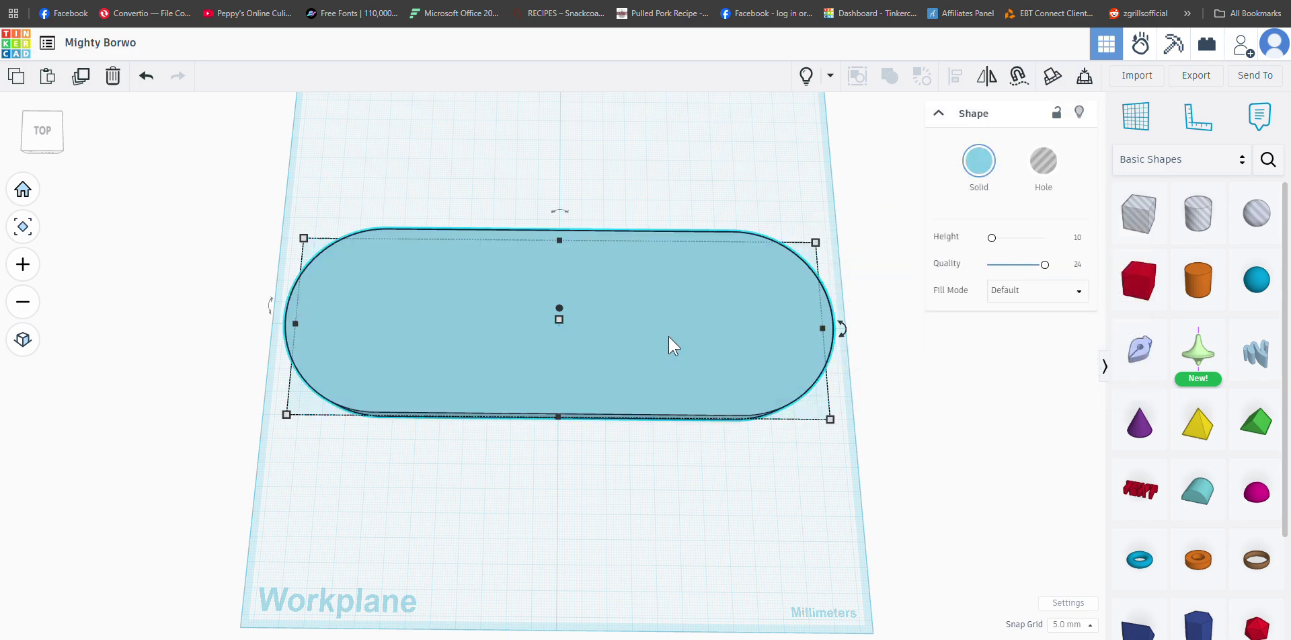
left_click(1080, 300)
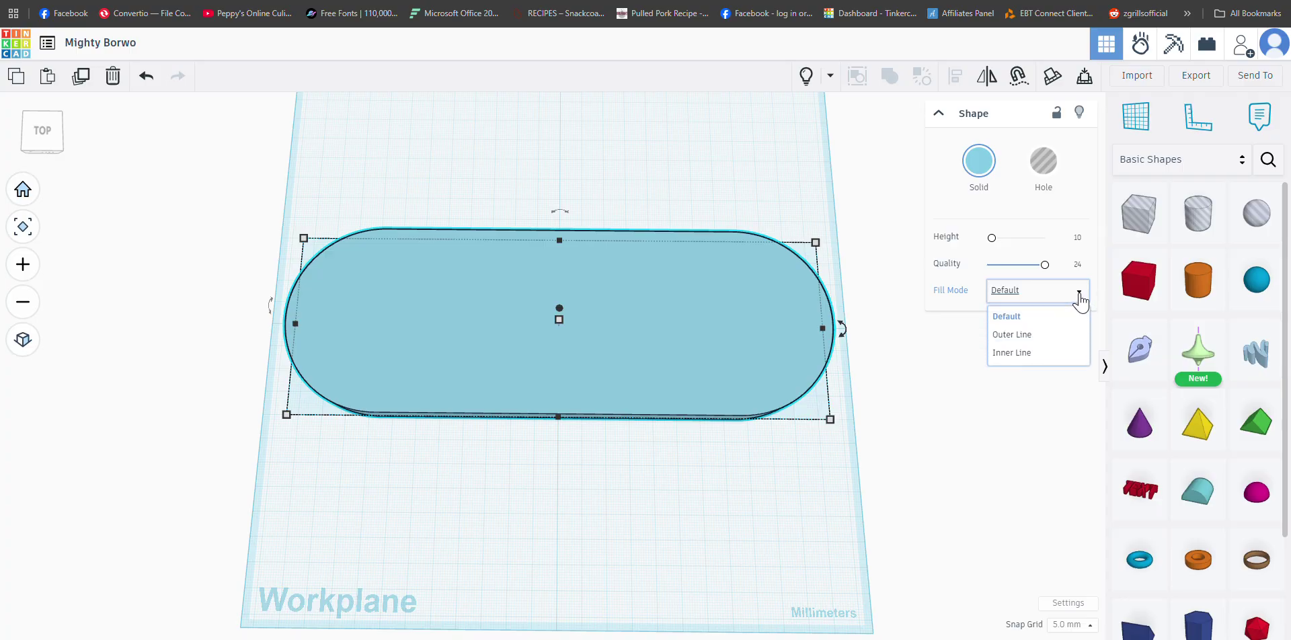
left_click(1028, 335)
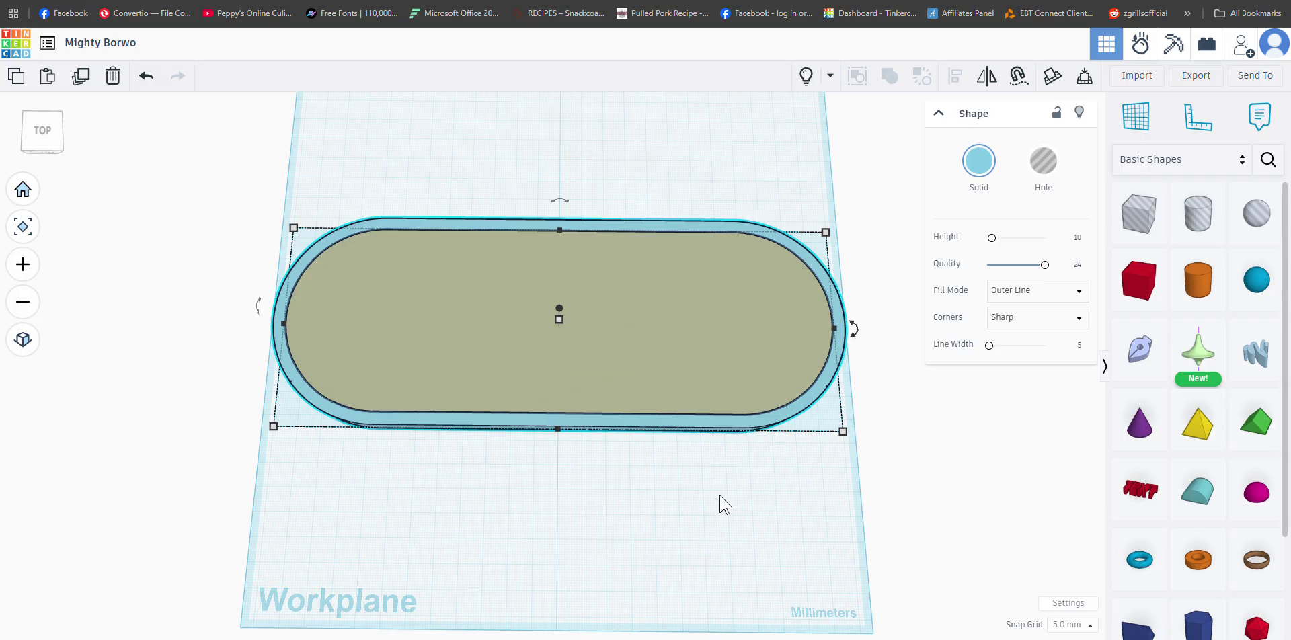
Step: Set the height of the olive inner name plate to 1.5 mm
right_click_drag(751, 542, 760, 471)
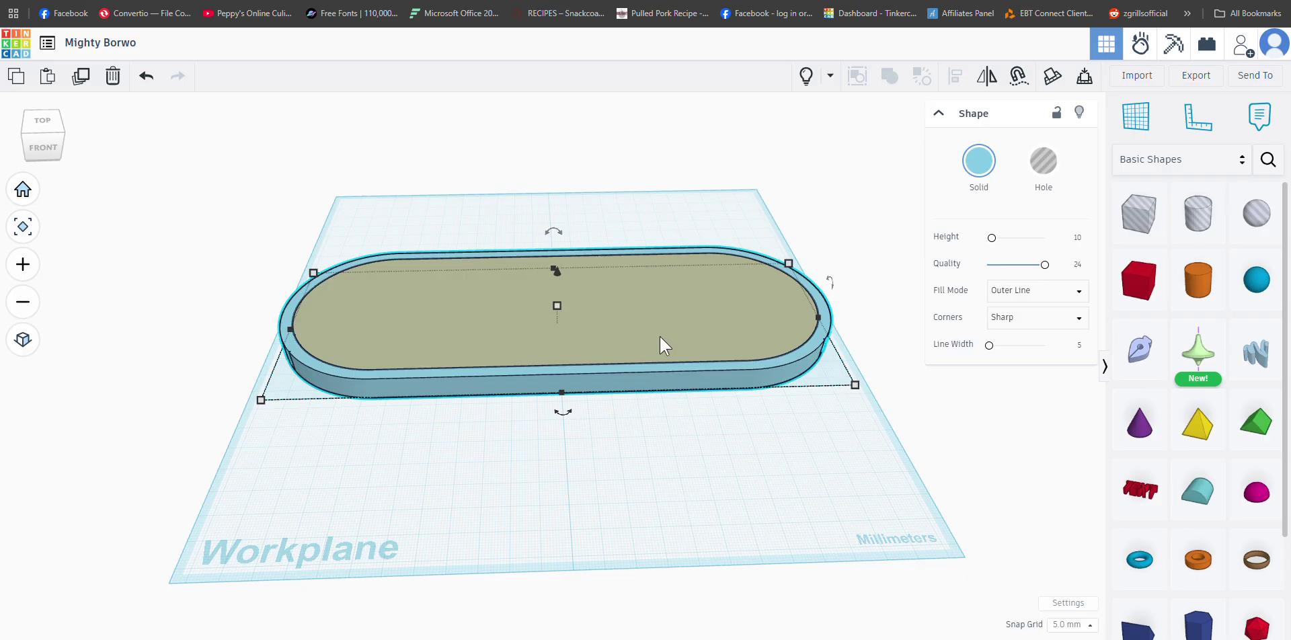
right_click_drag(687, 469, 651, 404)
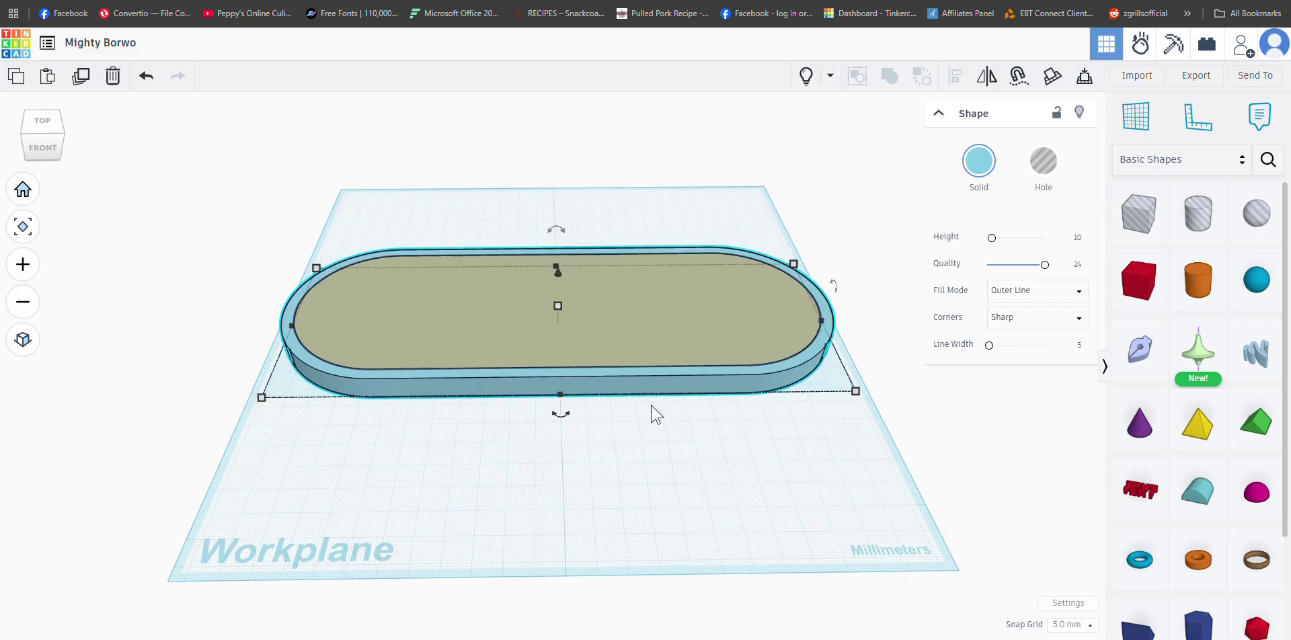
left_click(648, 321)
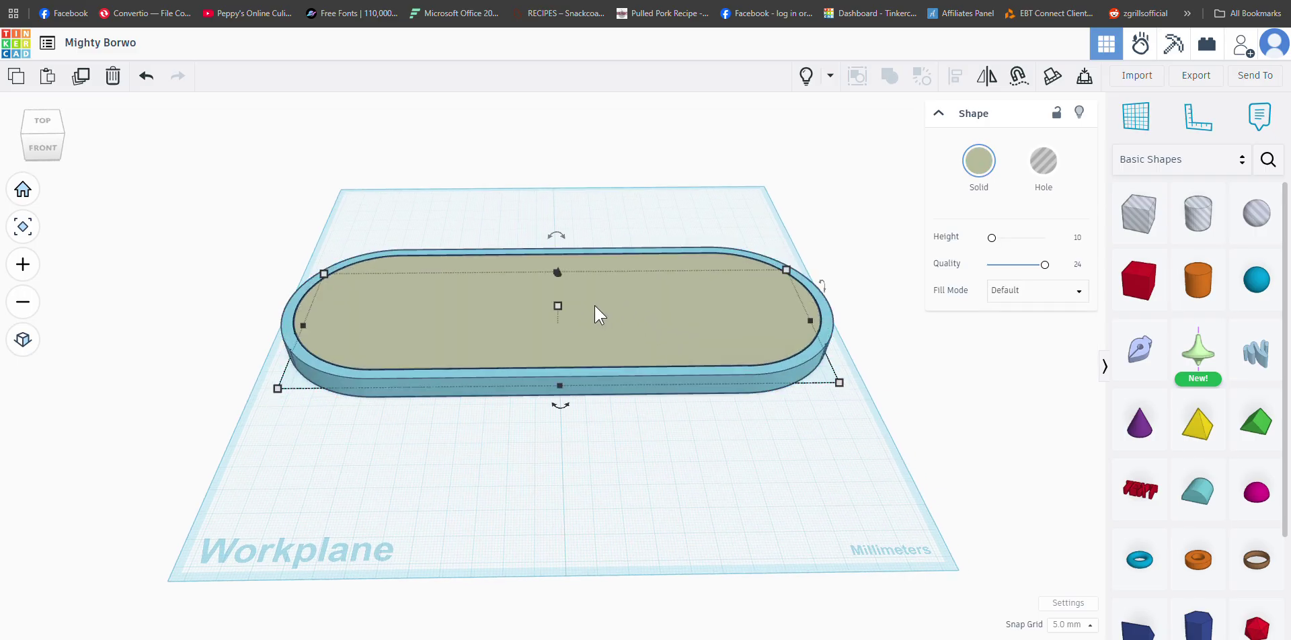
left_click(619, 318)
type("1.5")
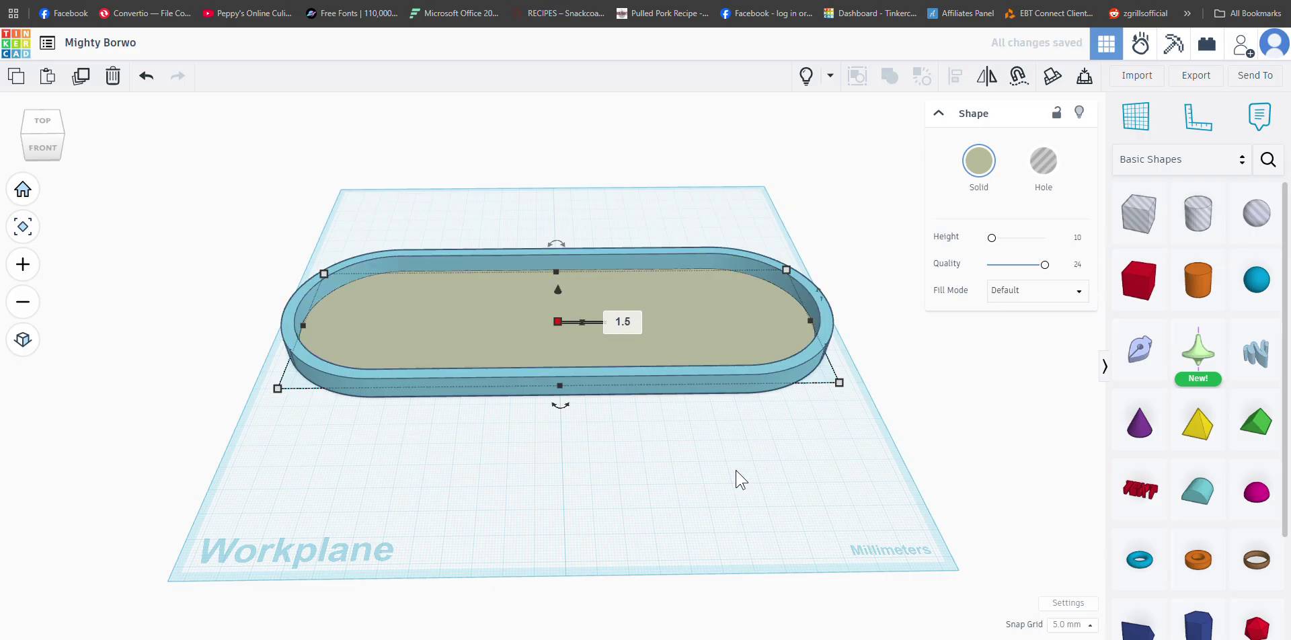
Step: Set the line width of the light blue outer rim to 1.5
right_click_drag(796, 401, 804, 429)
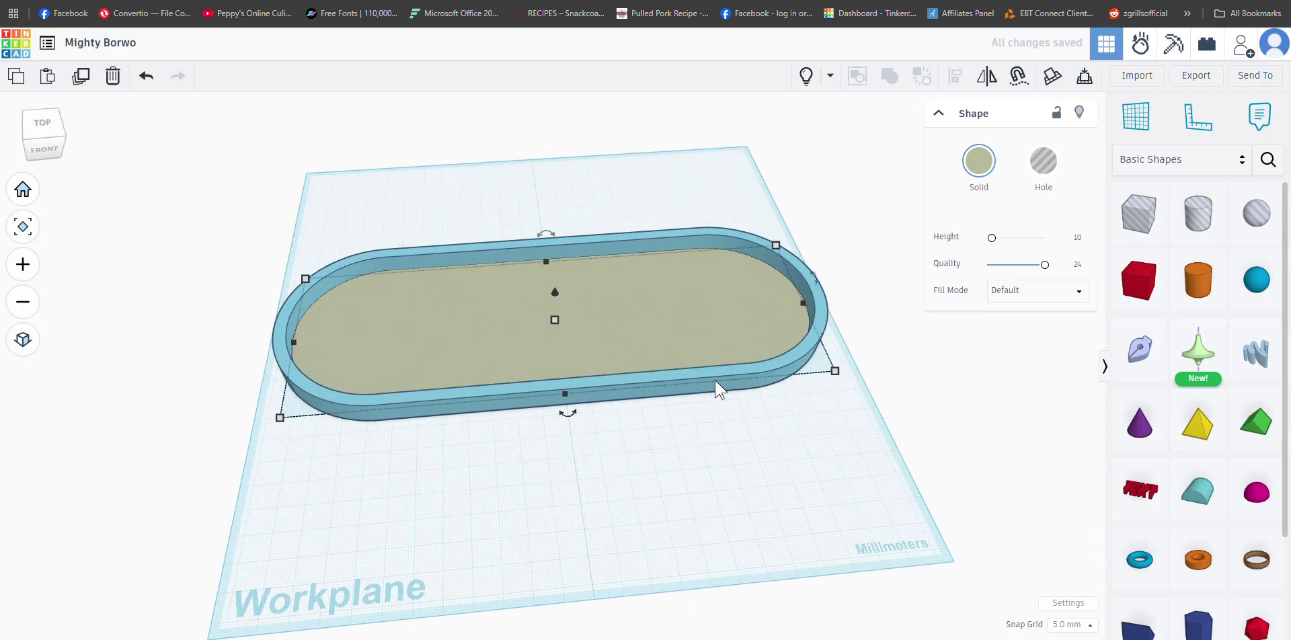
right_click_drag(753, 480, 728, 450)
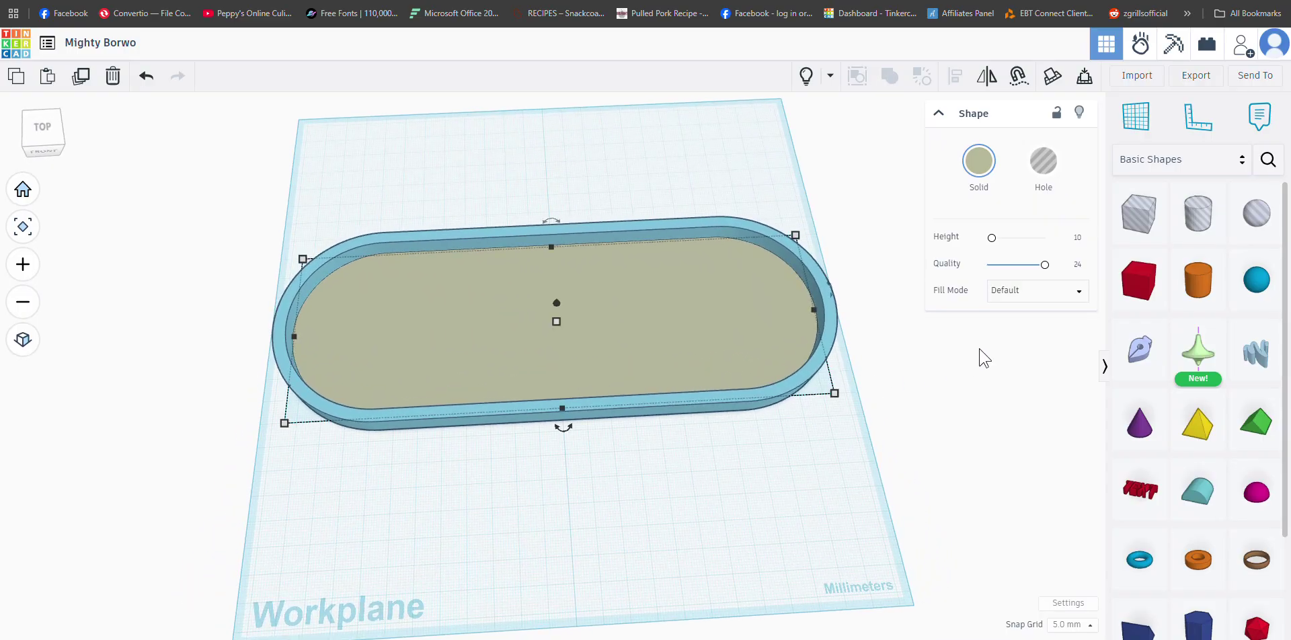
left_click(830, 336)
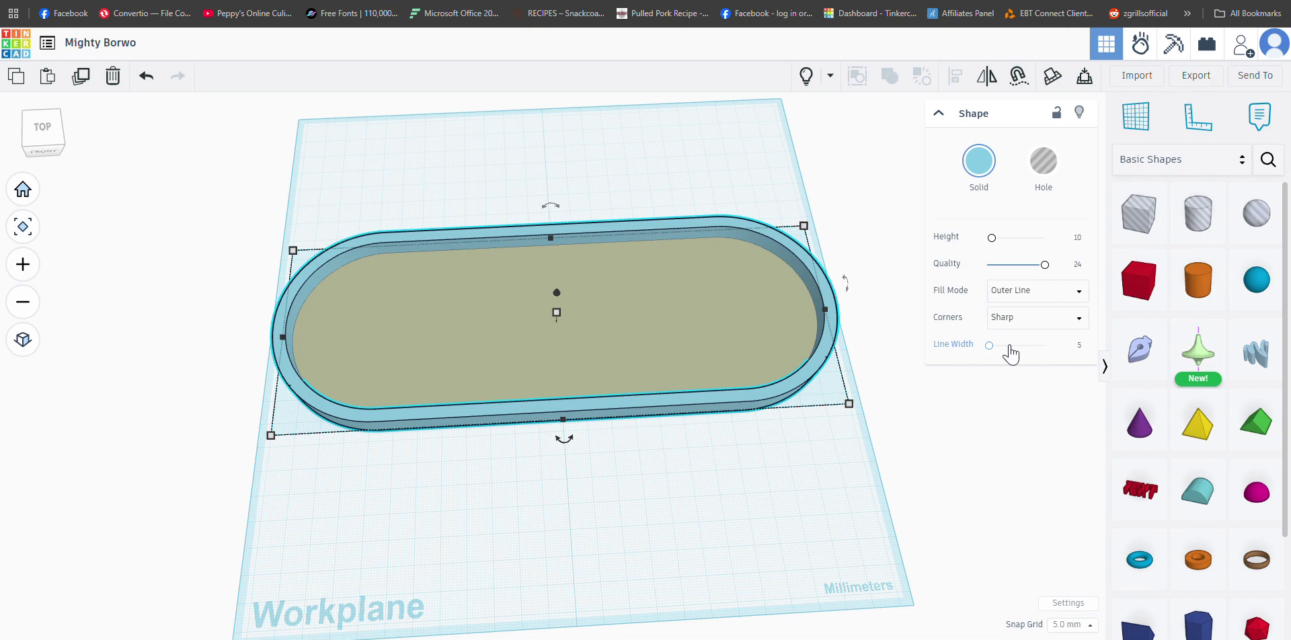
left_click(1079, 345)
type("1")
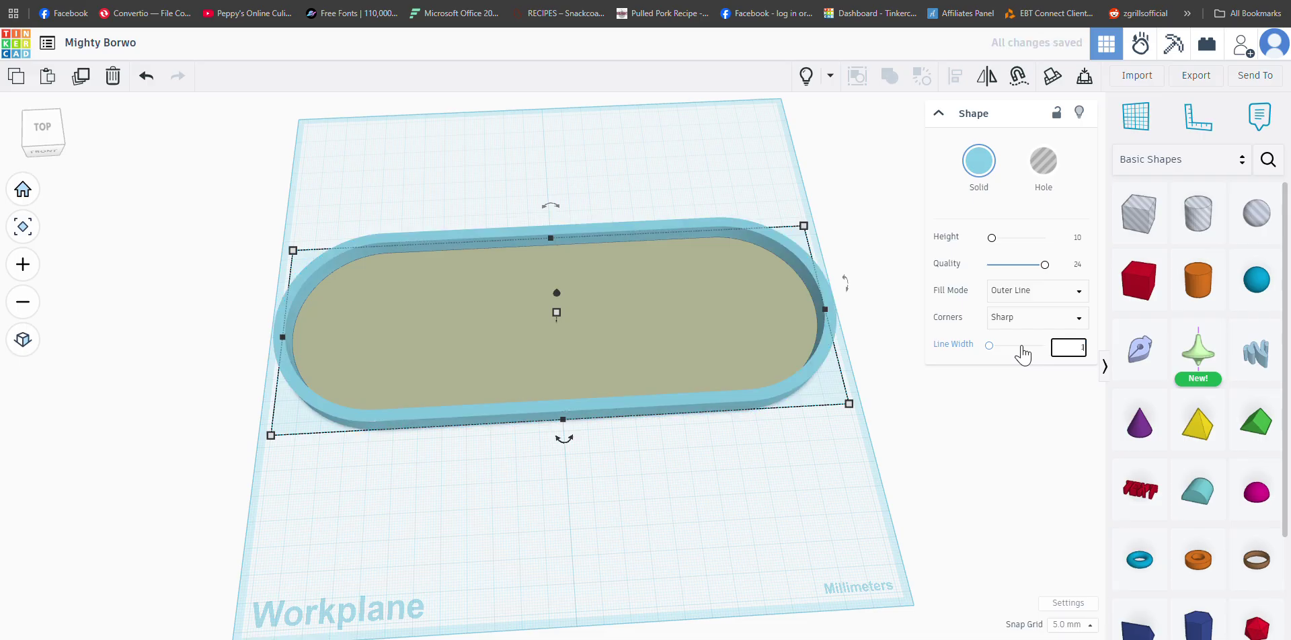
type(".5")
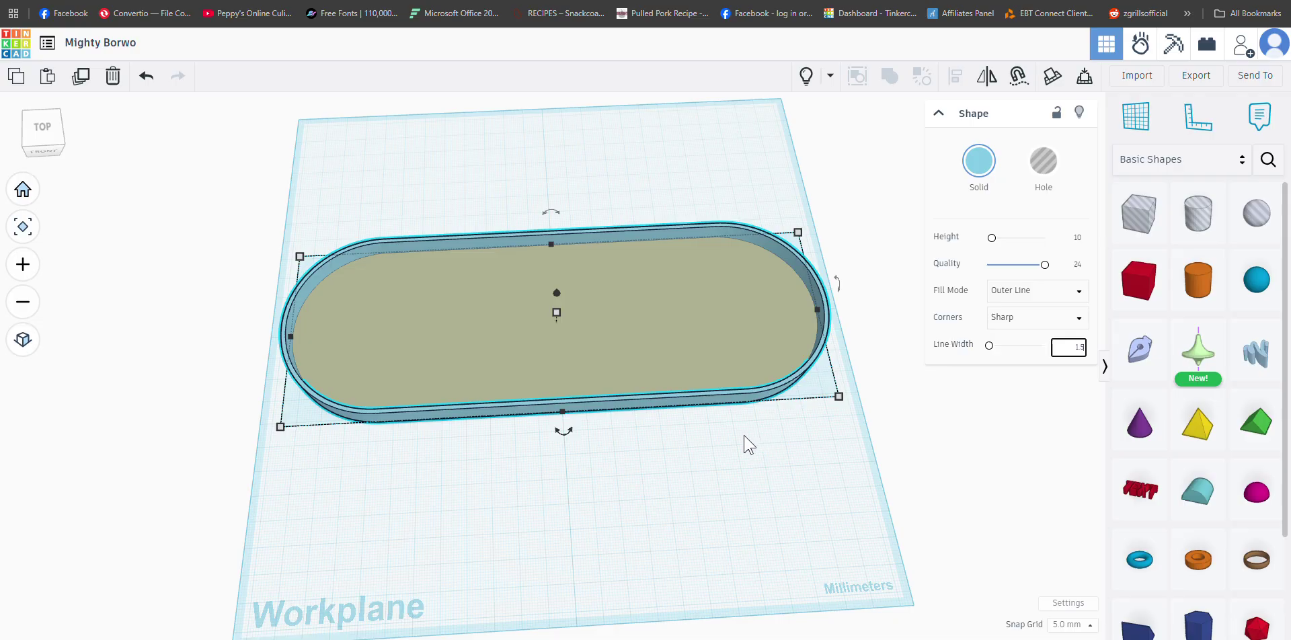
Step: Try heights of 1.75 mm and 2.0 mm on the light blue rim
right_click_drag(744, 438, 696, 313)
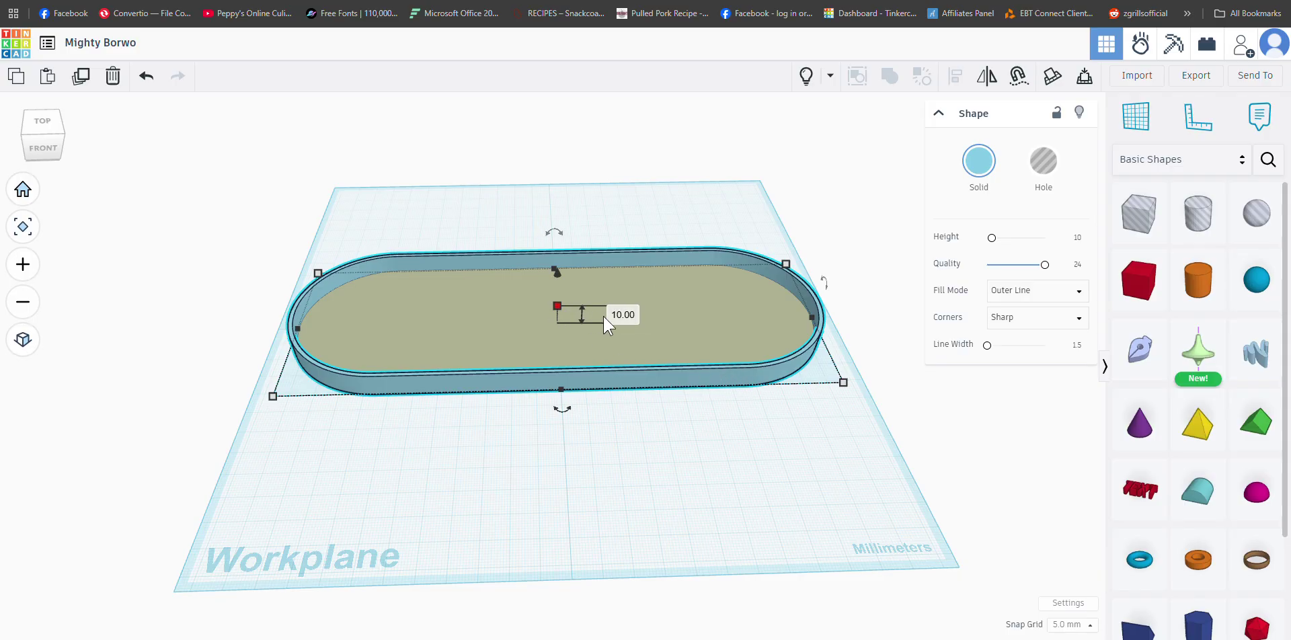
left_click(622, 316)
type("1.")
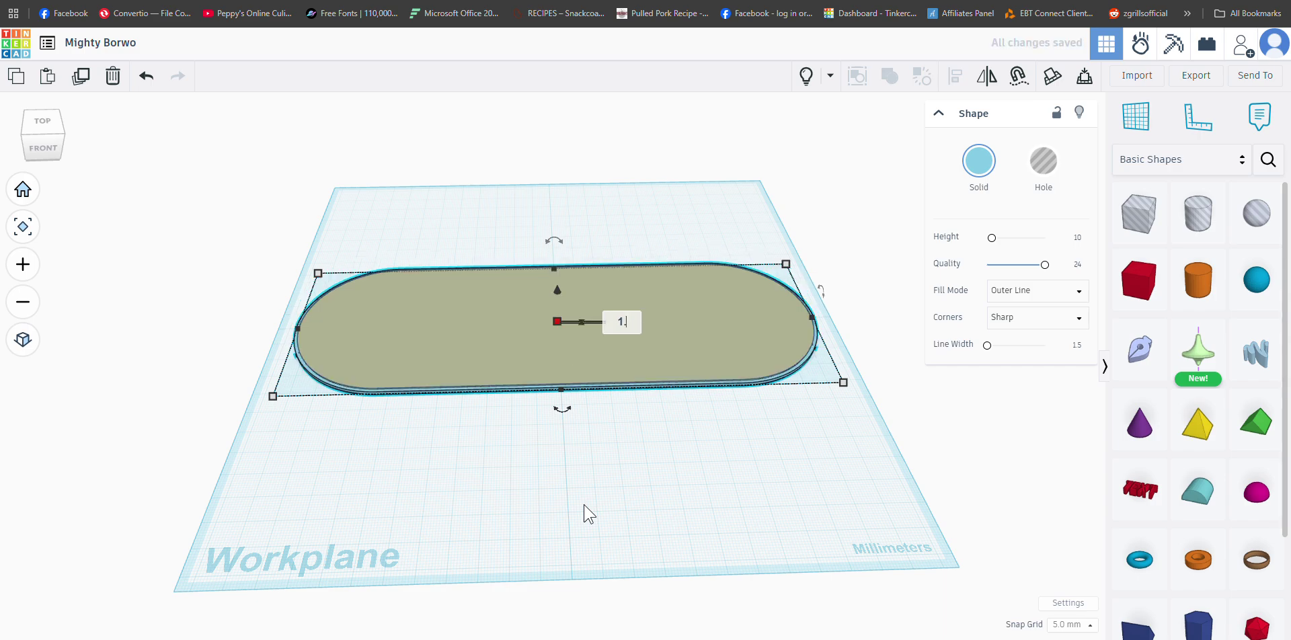
type("75")
key("Return")
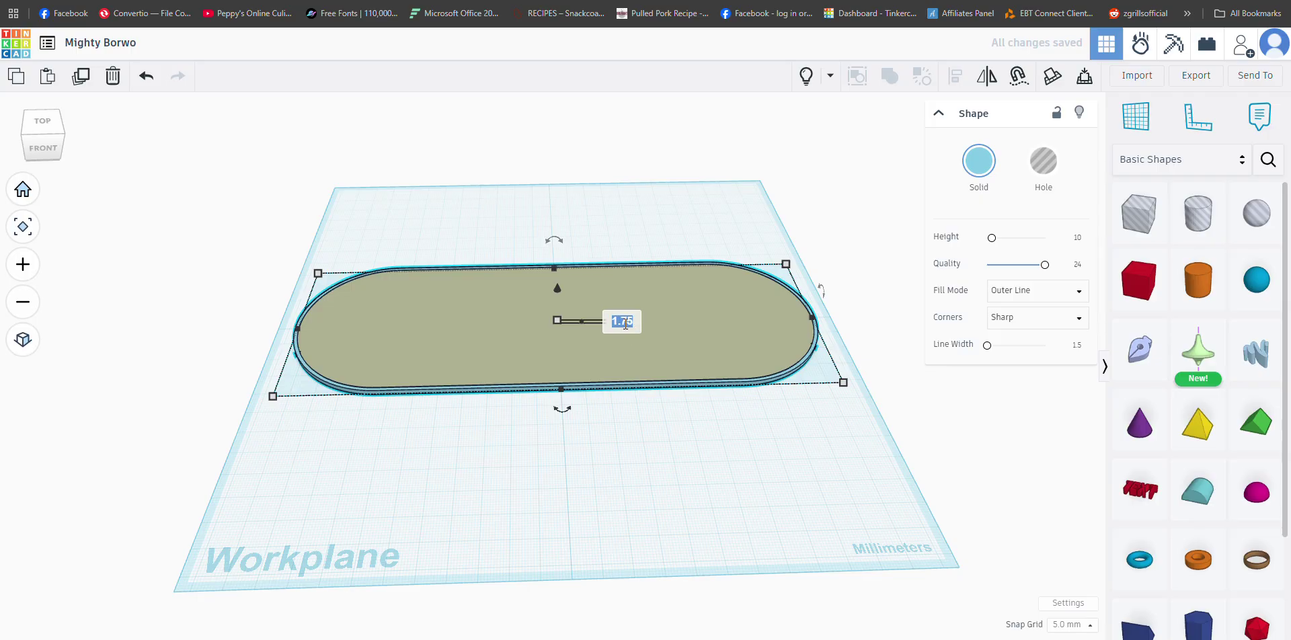
type("2")
key("Return")
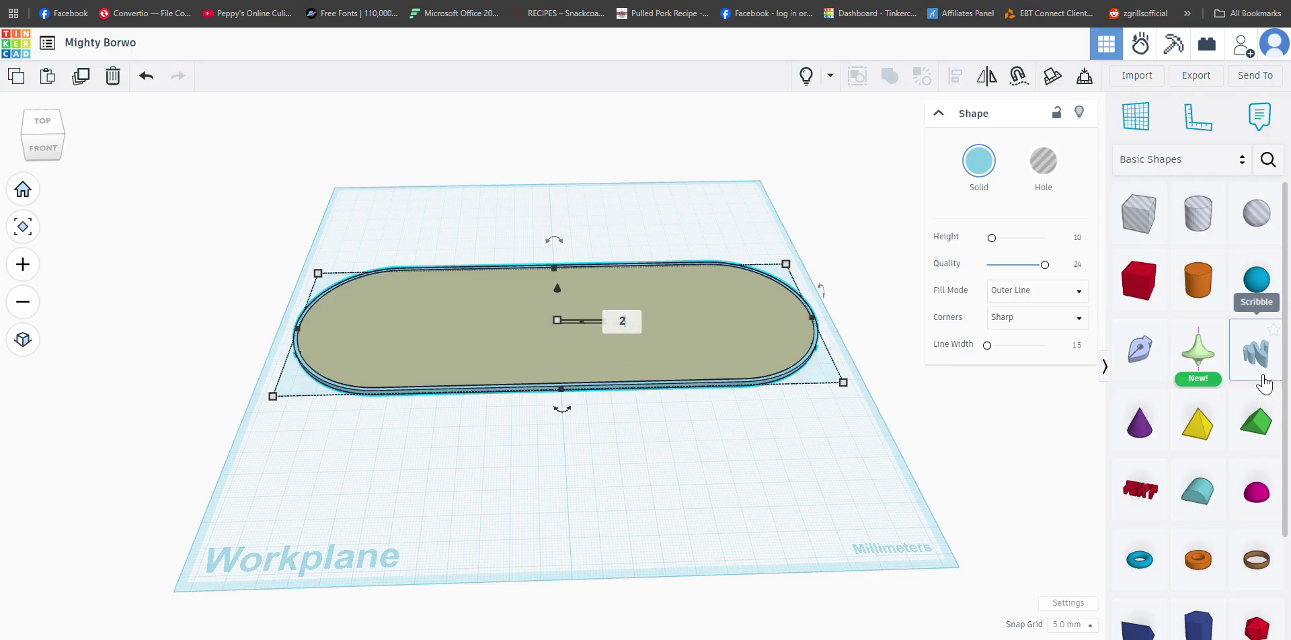
type(".0")
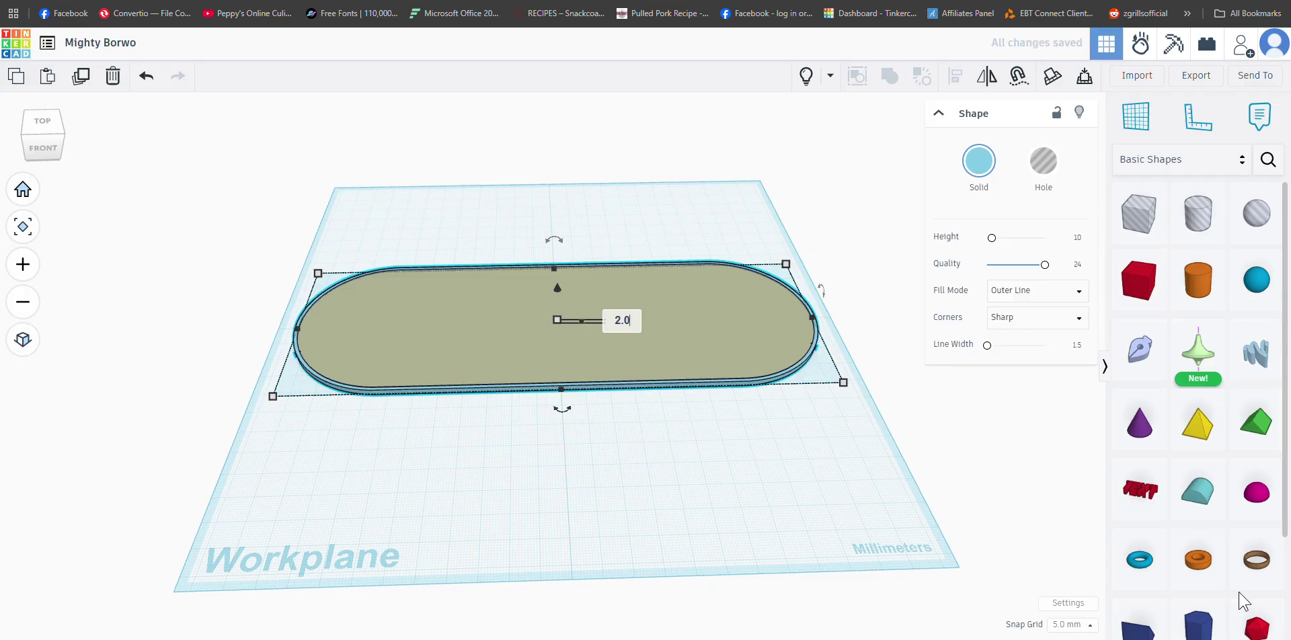
key("Return")
Step: Set the light blue rim's height to 3.0 mm and deselect it
scroll(677, 404, "up", 5)
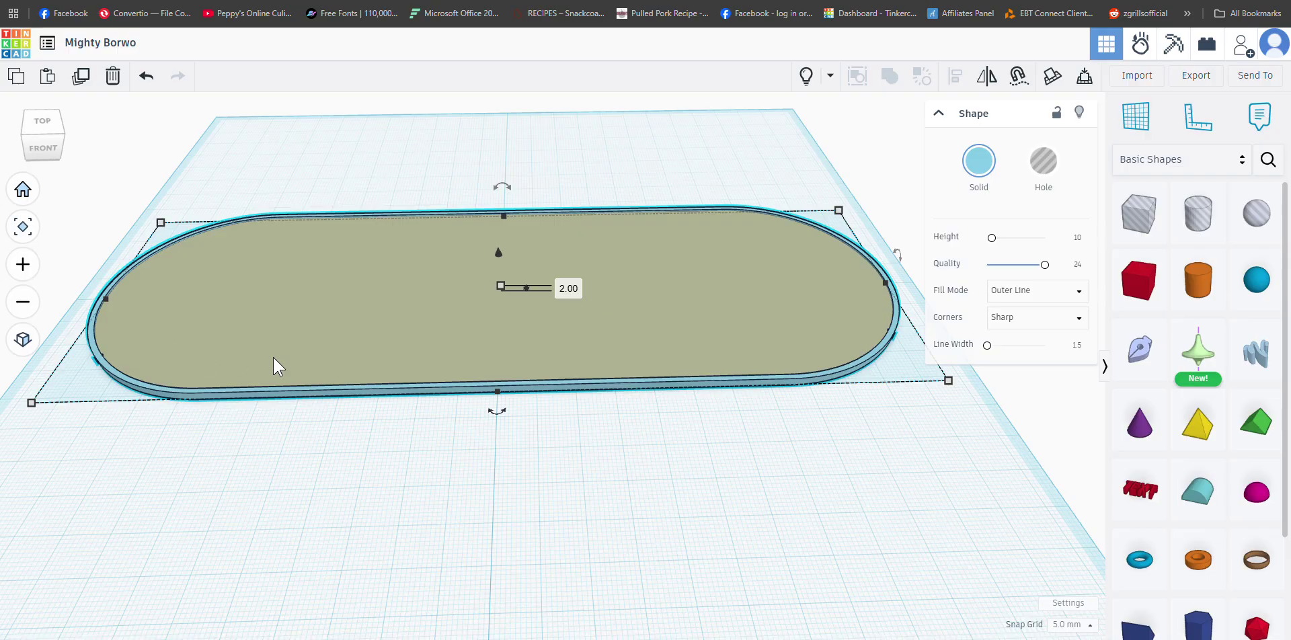
mouse_move(793, 432)
right_mouse_down()
mouse_move(798, 530)
mouse_move(778, 386)
mouse_move(796, 461)
mouse_move(906, 428)
mouse_move(810, 493)
mouse_move(763, 504)
mouse_move(805, 445)
right_mouse_up()
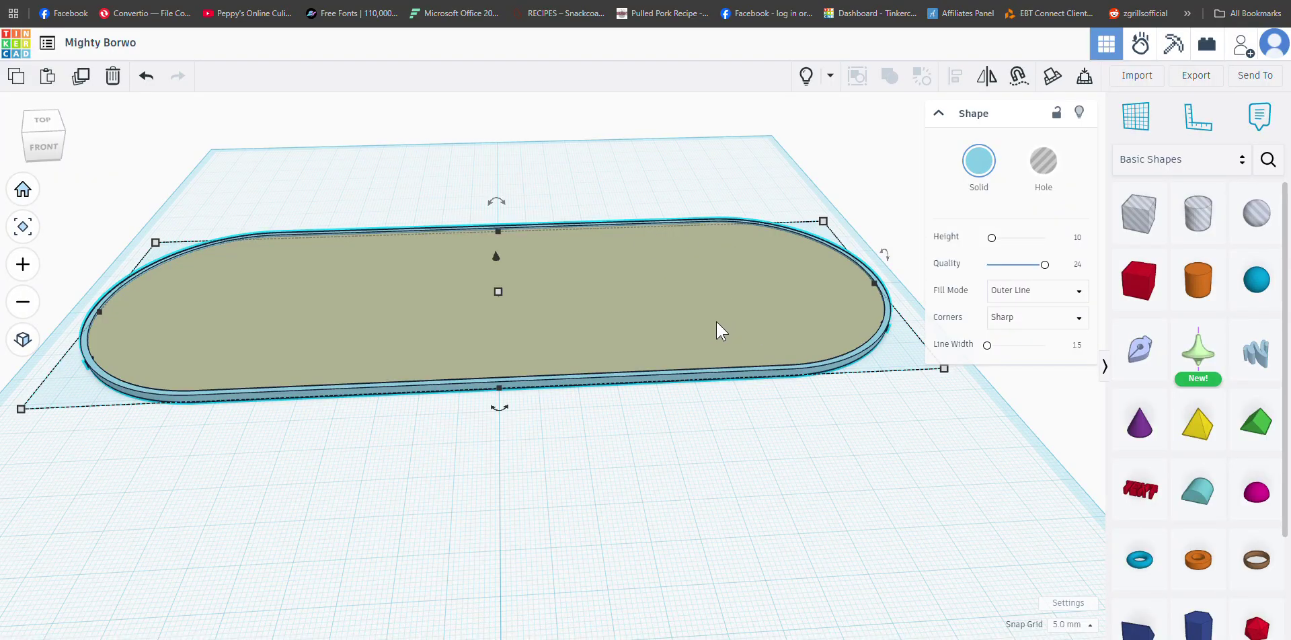
mouse_move(498, 291)
left_click(566, 296)
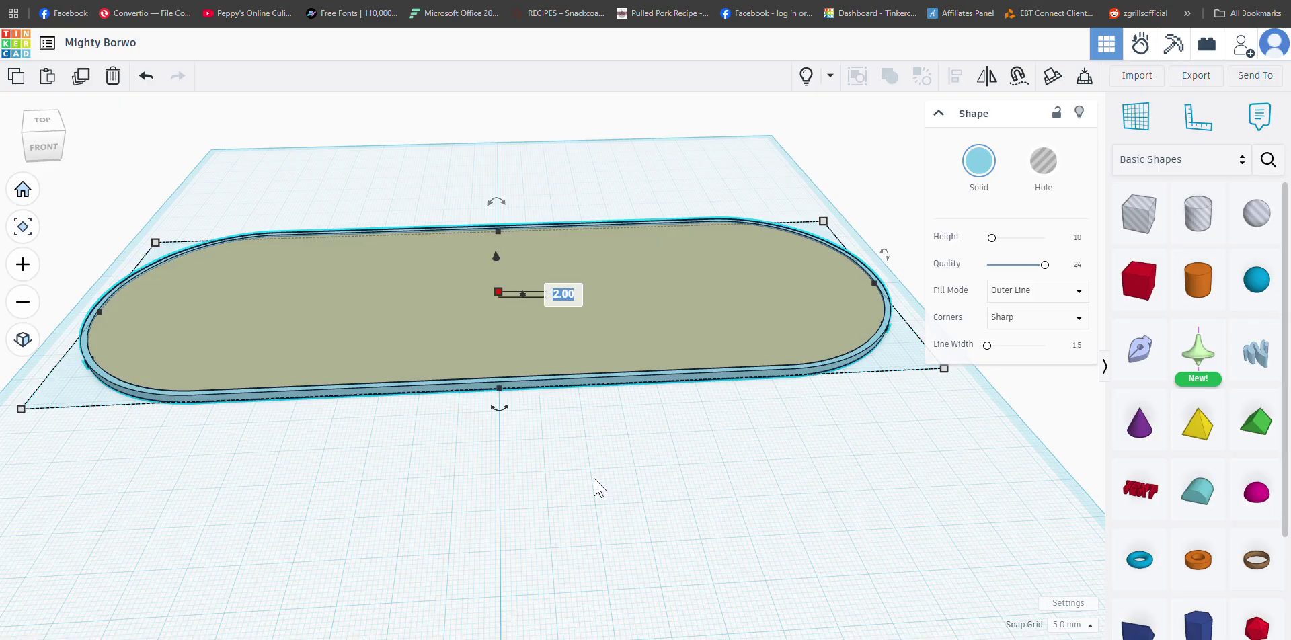
type("3.0")
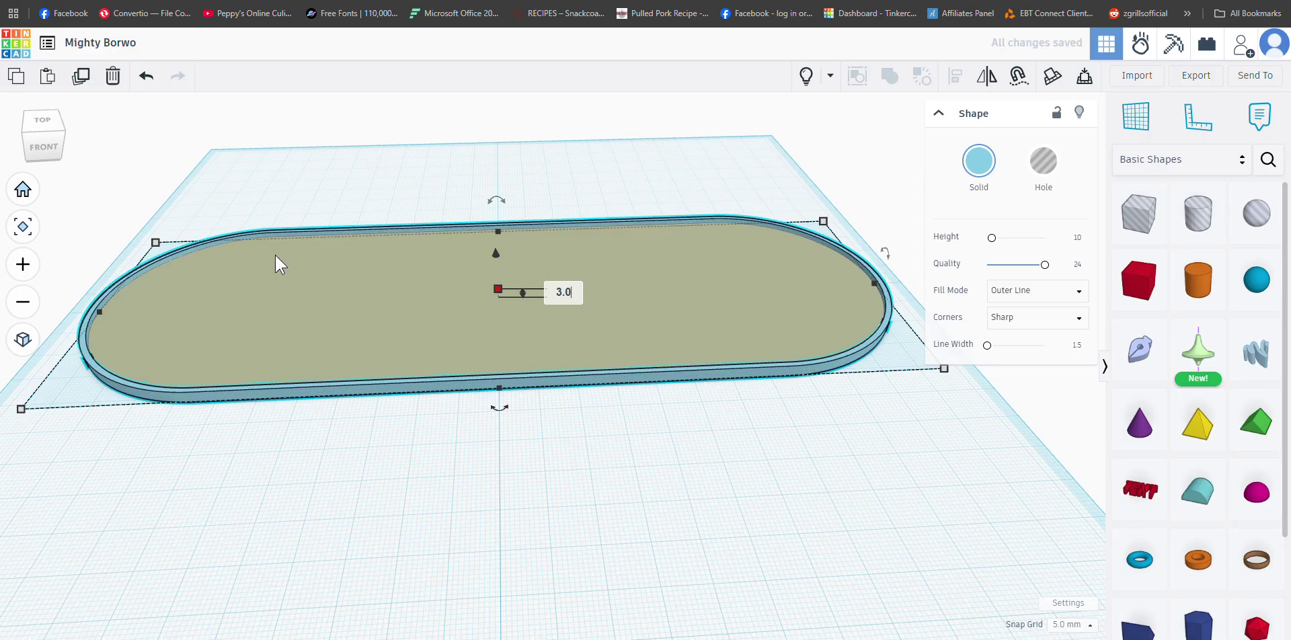
left_click(740, 498)
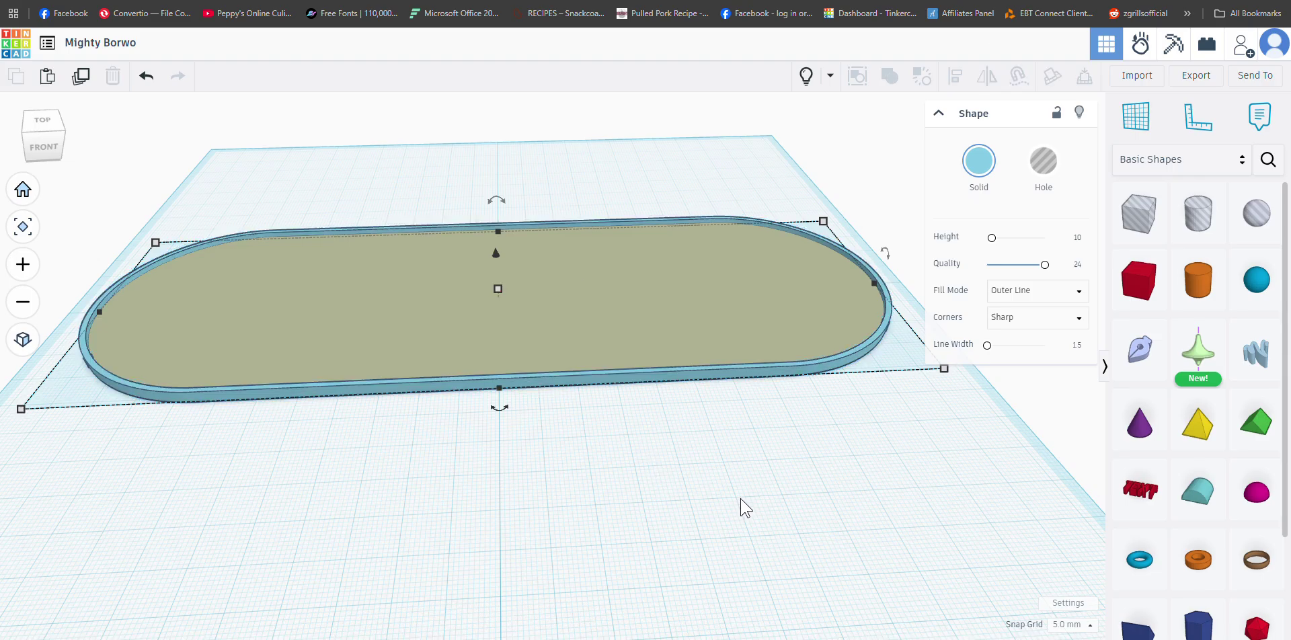
right_click_drag(740, 498, 723, 519)
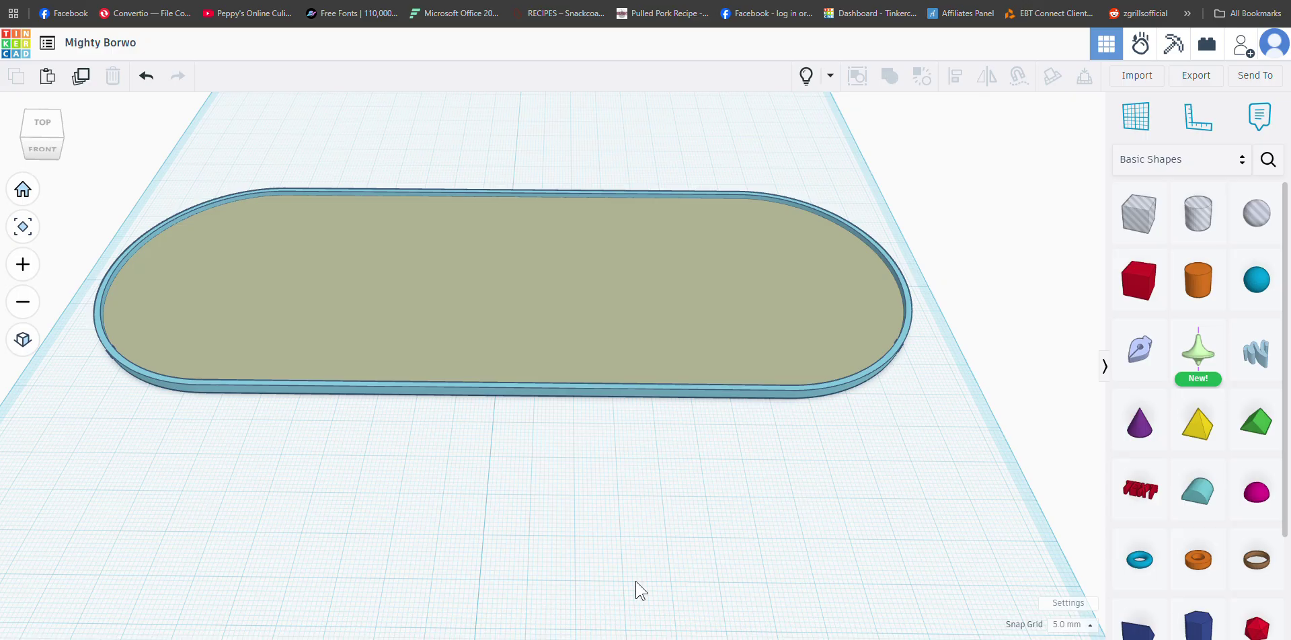
Step: Switch to Inkscape and set the Text tool's font to Dunkin
left_click(485, 639)
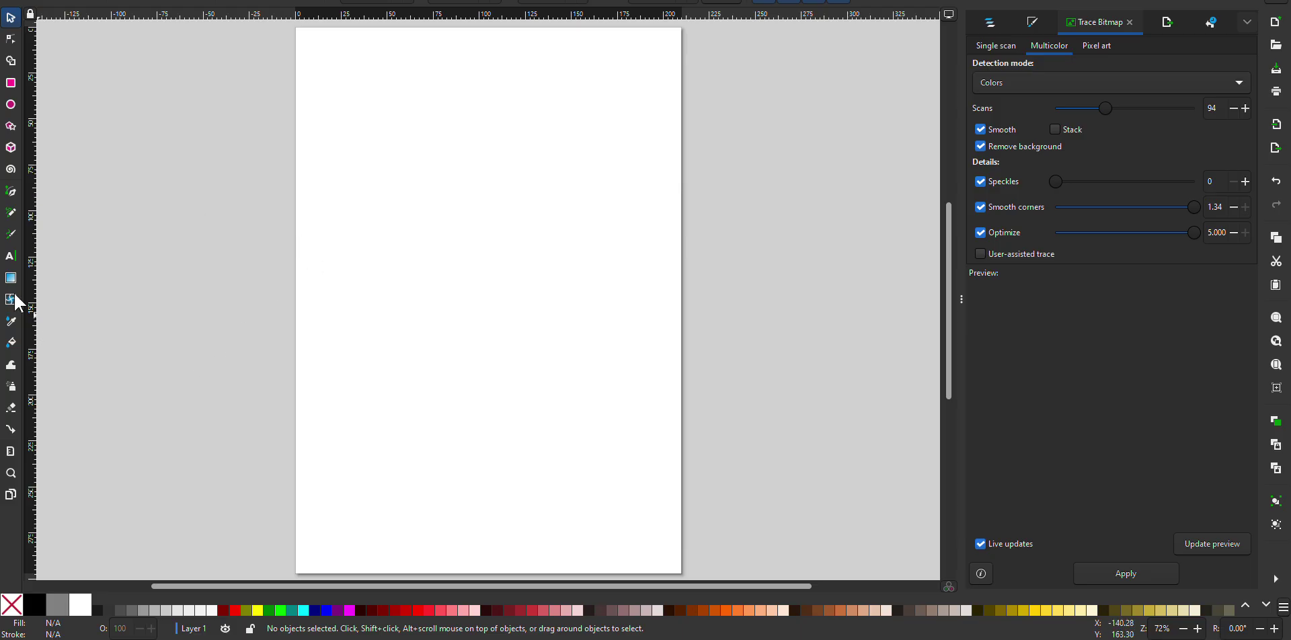
left_click(9, 257)
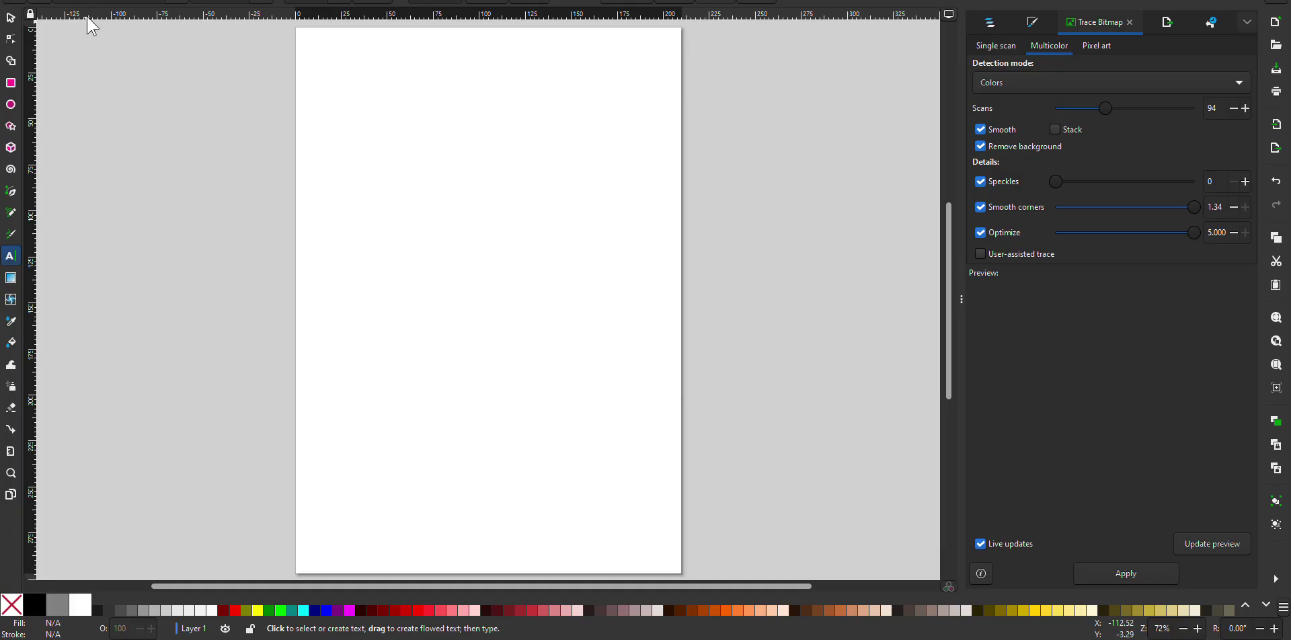
left_click(175, 1)
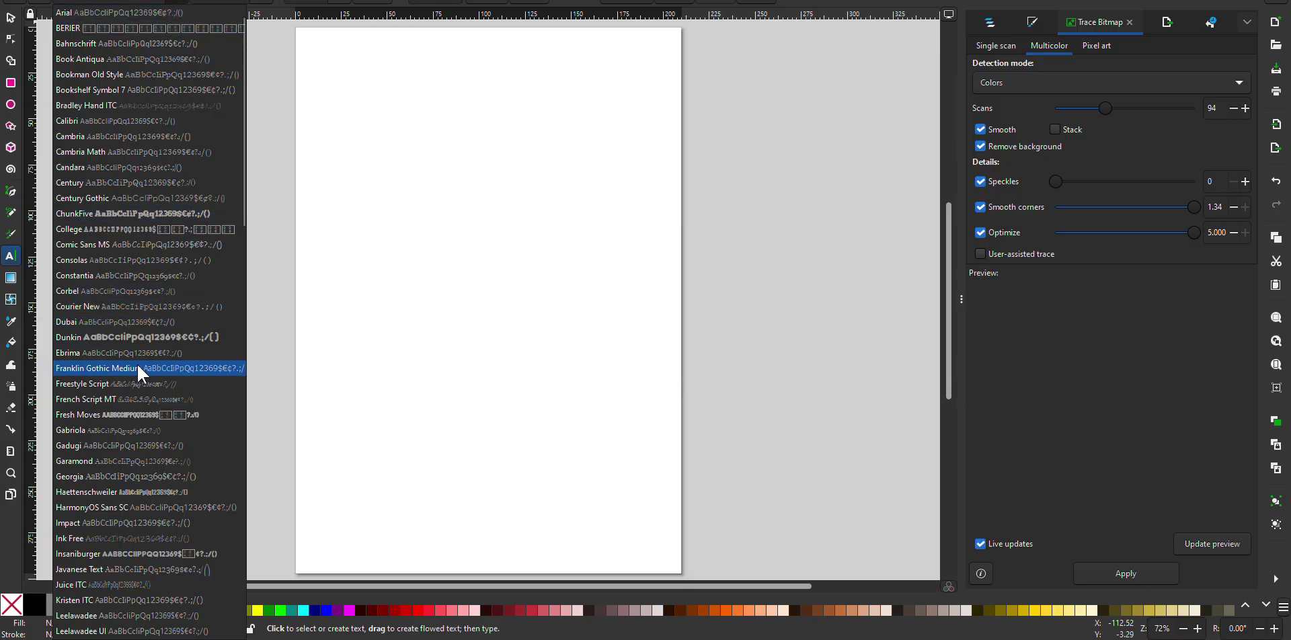
left_click(102, 338)
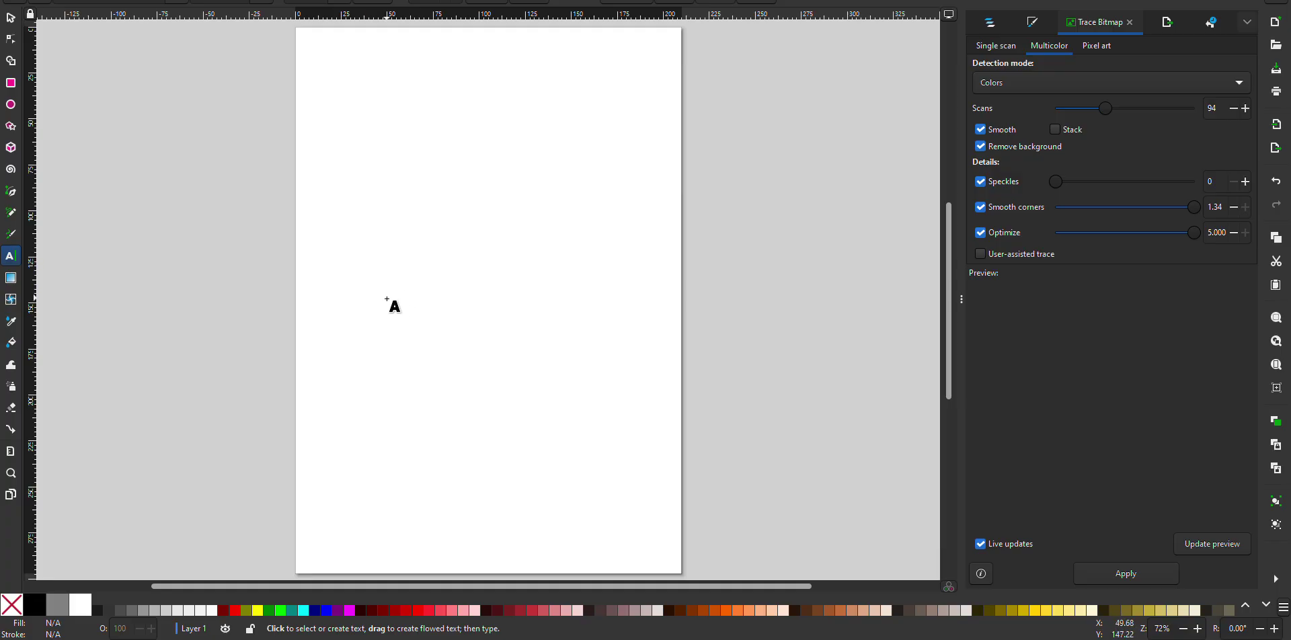
Step: Add a line of uppercase text on the page with the person's first name in possessive form followed by ROOM
left_click(387, 300)
left_click(370, 300)
type("BRA")
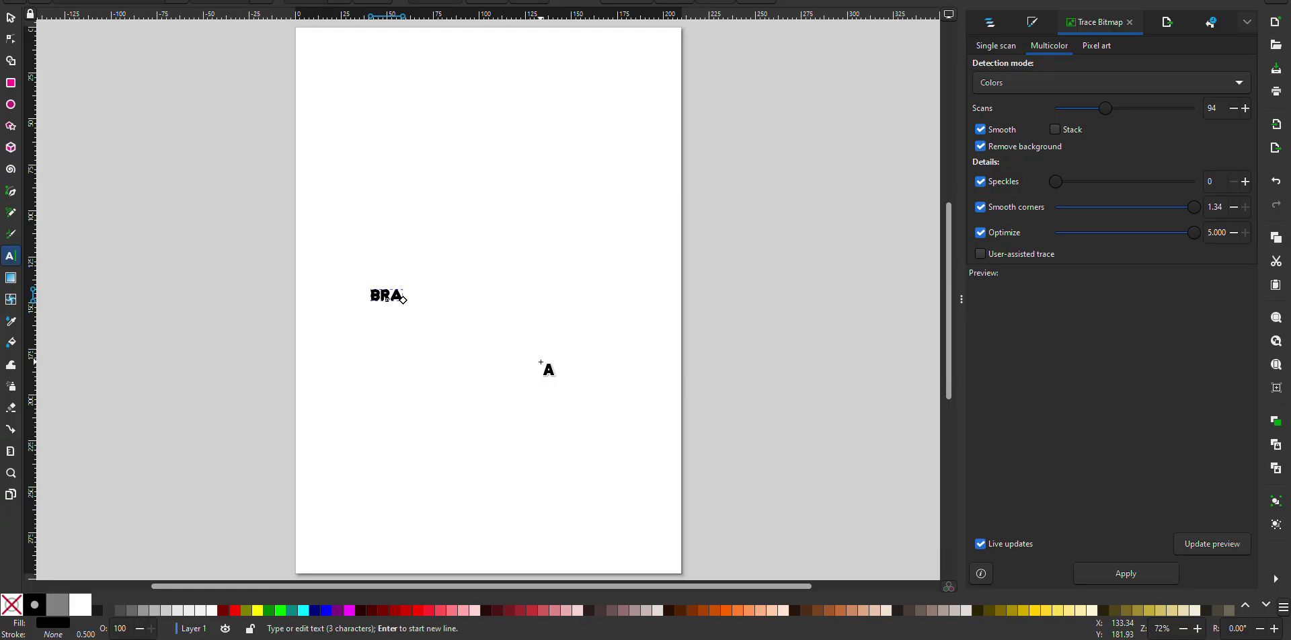
type("D'S ")
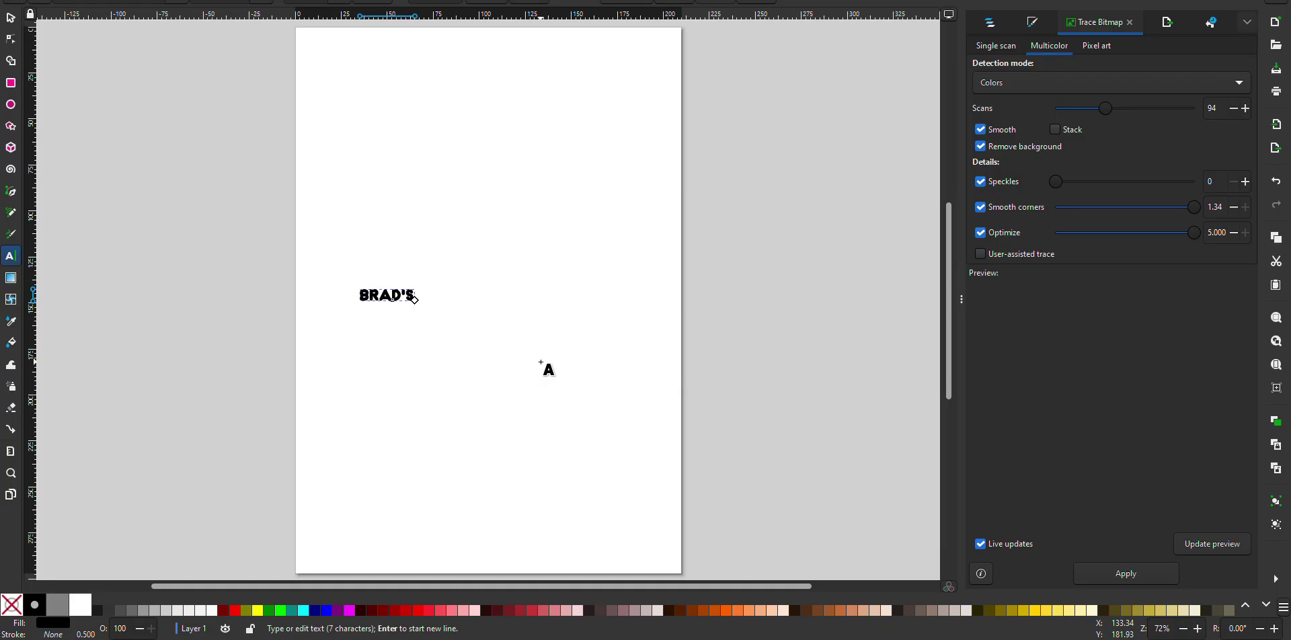
type("ROOM")
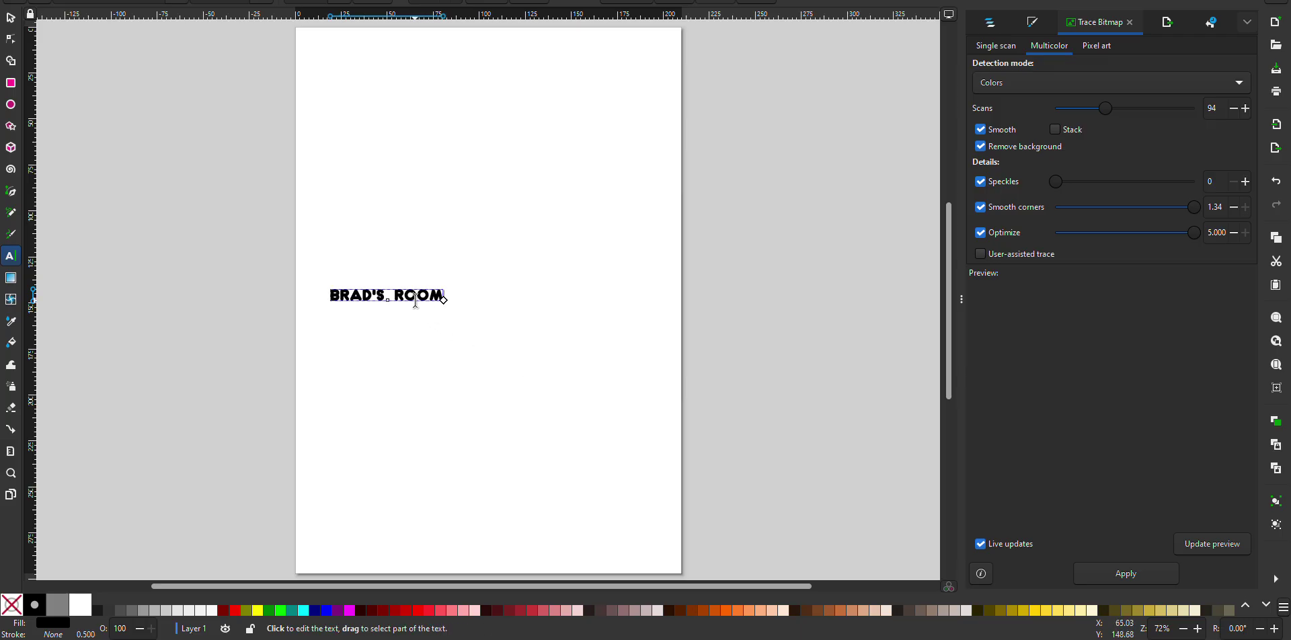
Step: Enlarge the text proportionally until it spans most of the page width, and convert it to a path
left_click(10, 18)
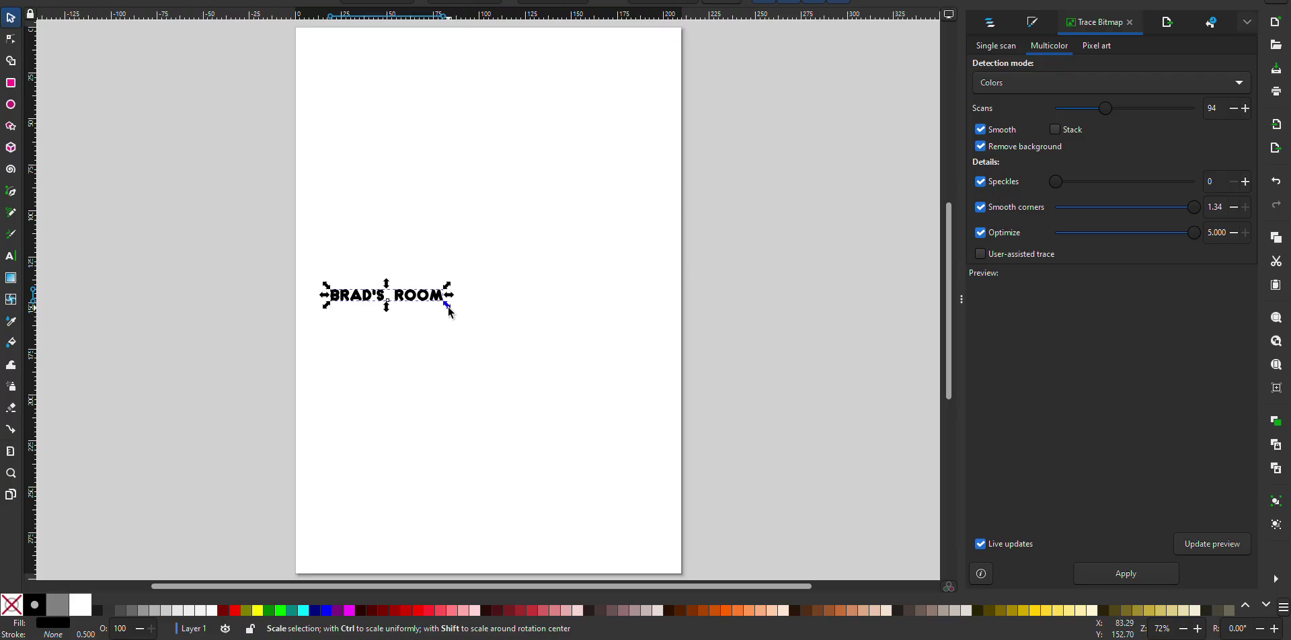
key("ctrl")
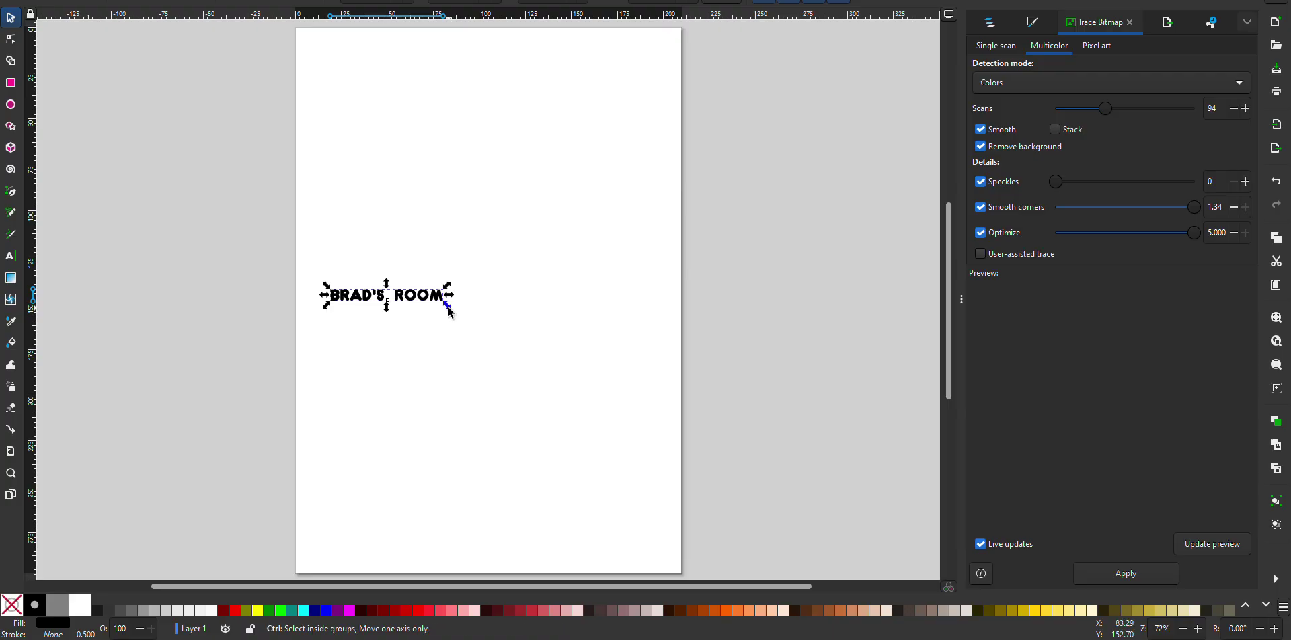
left_click_drag(448, 308, 639, 405, "ctrl")
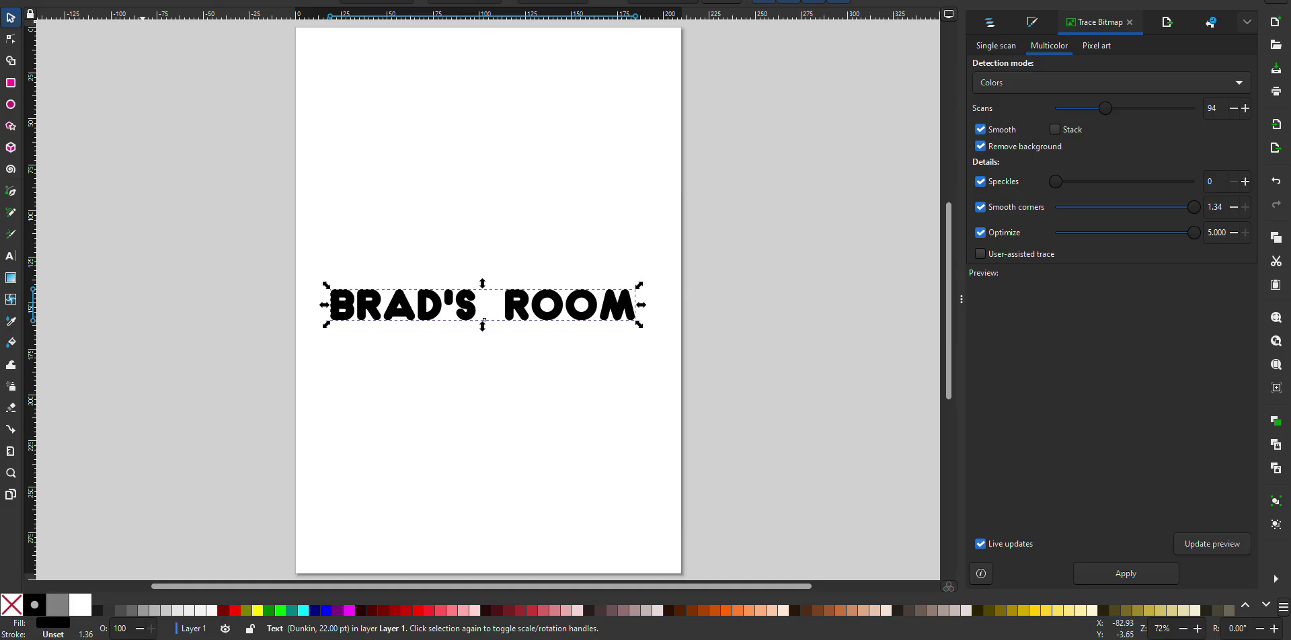
left_click(149, 0)
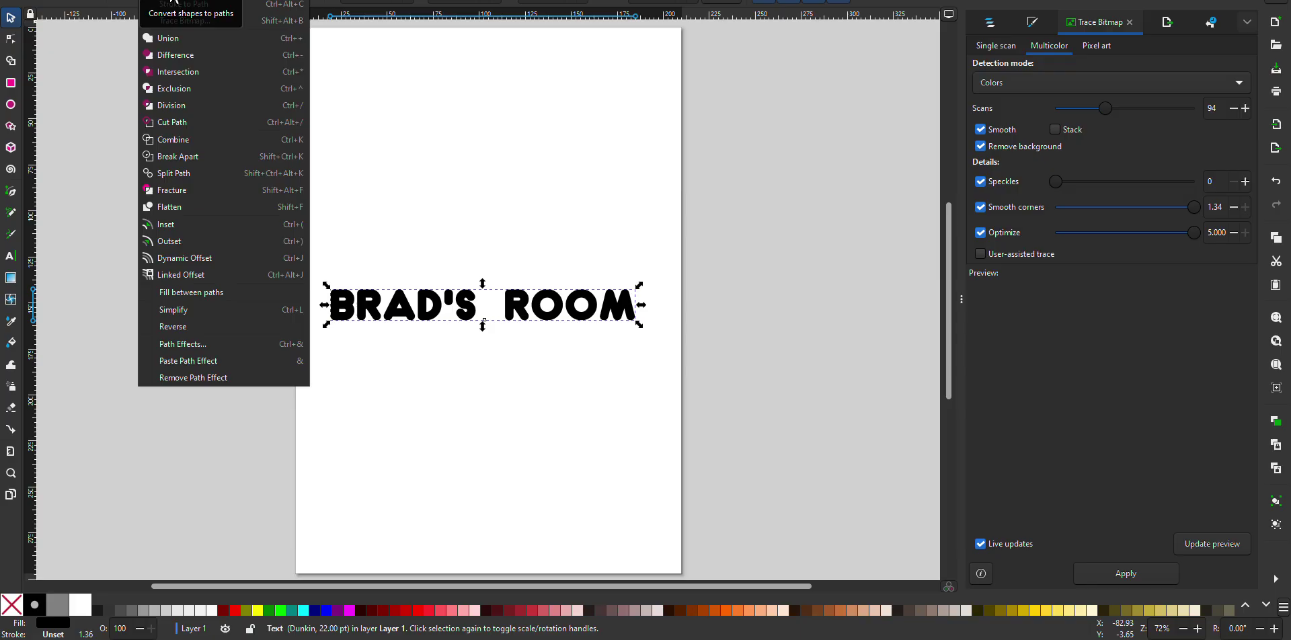
left_click(173, 1)
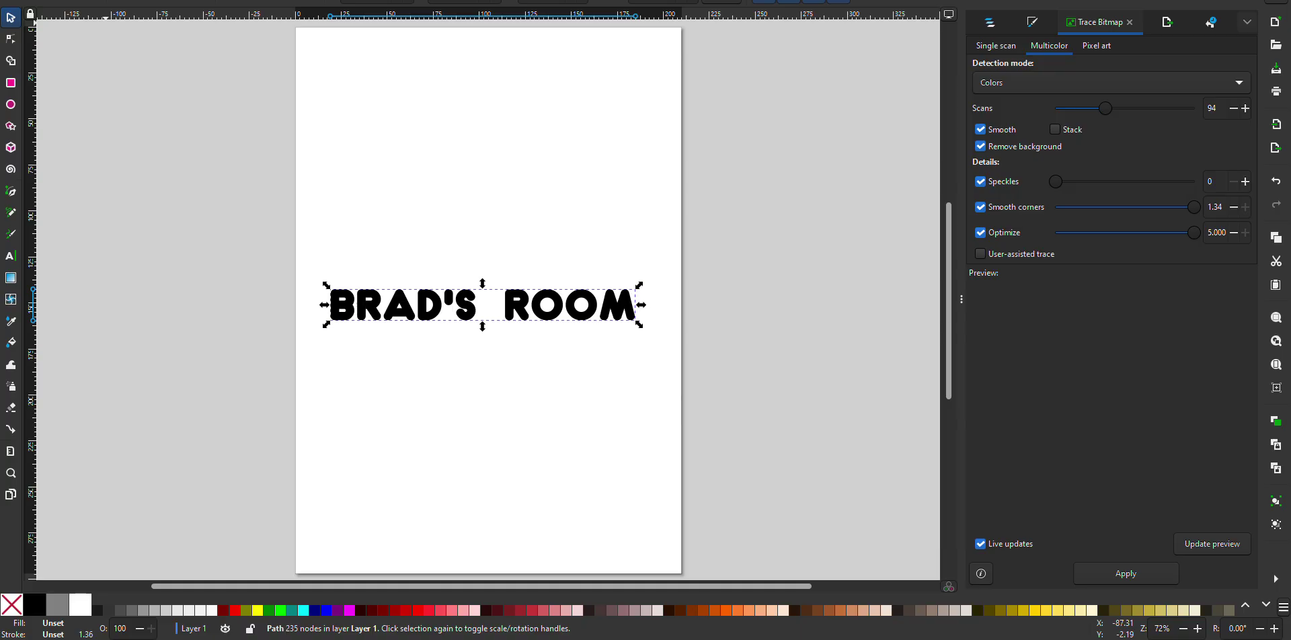
Step: Start saving the lettering drawing under a new file name and choose the Downloads folder as its location
key("alt+f")
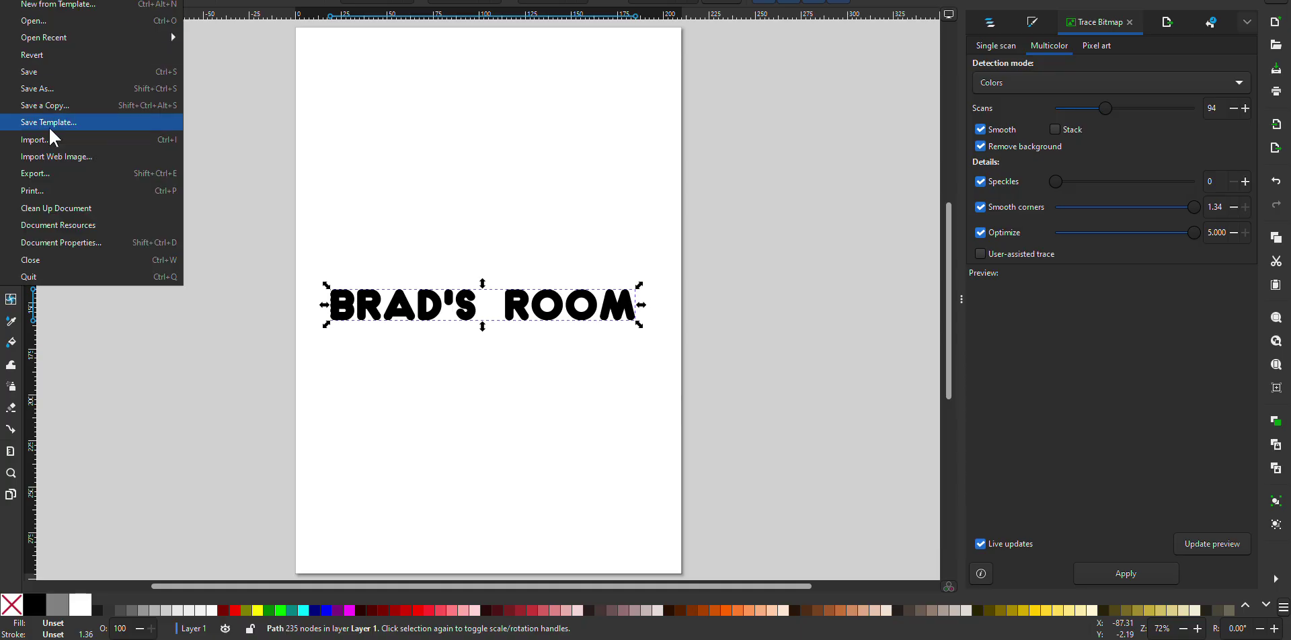
left_click(37, 93)
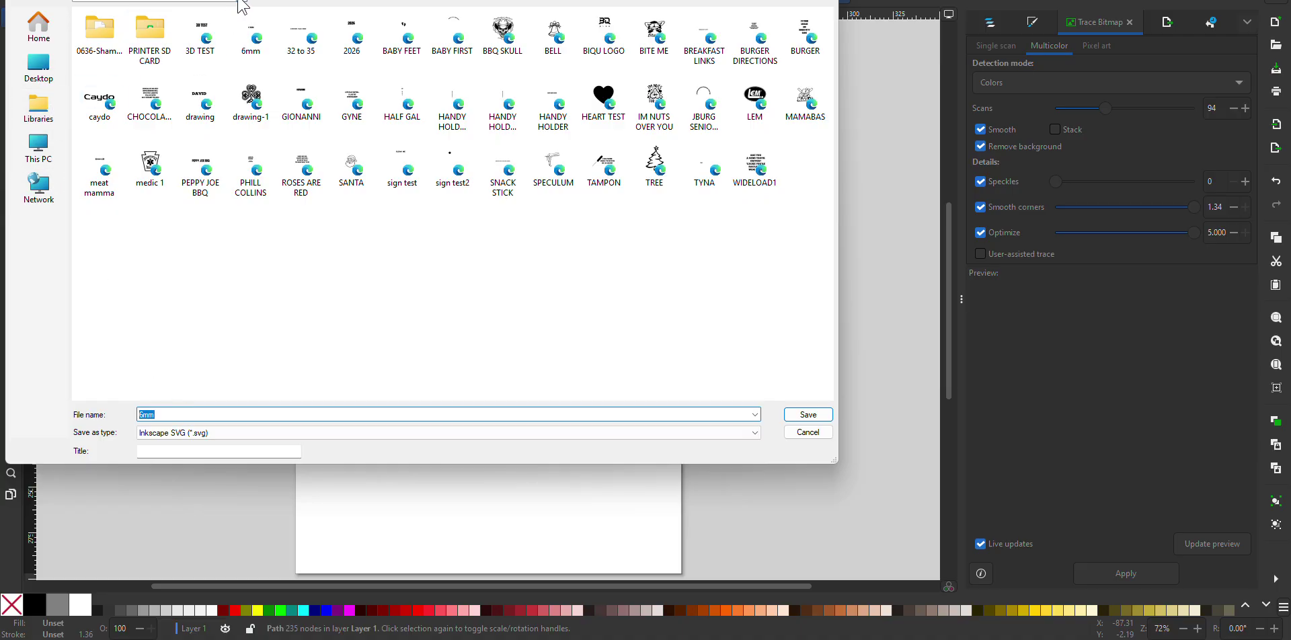
left_click(241, 5)
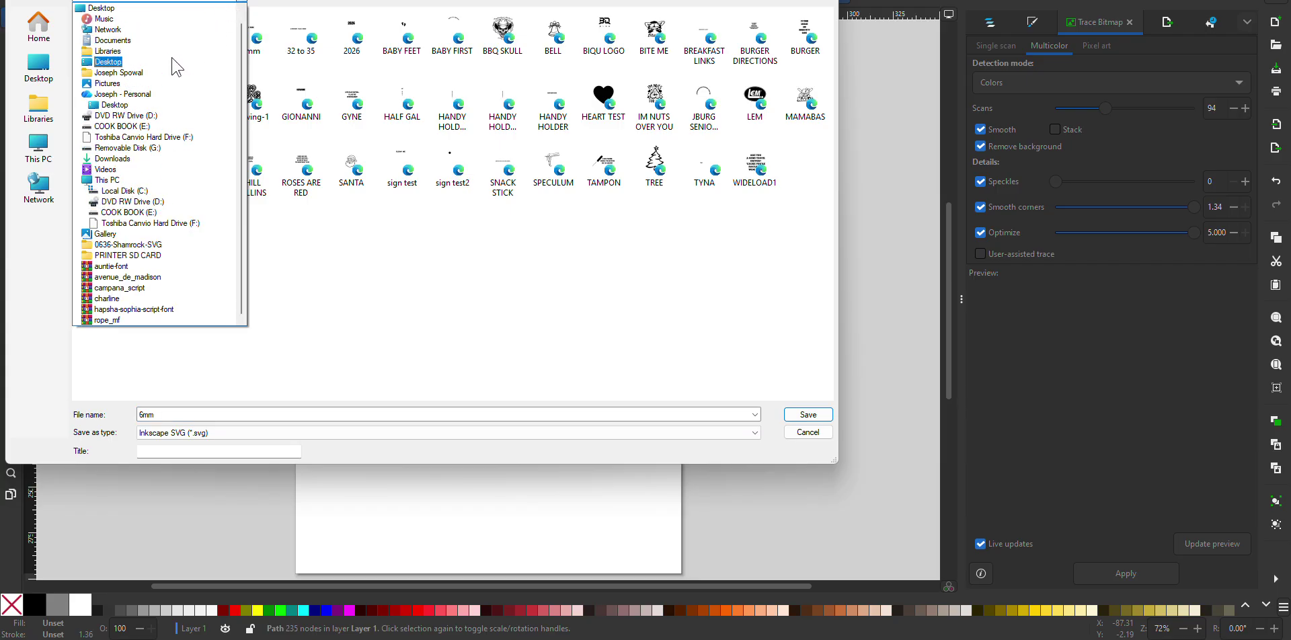
left_click(138, 167)
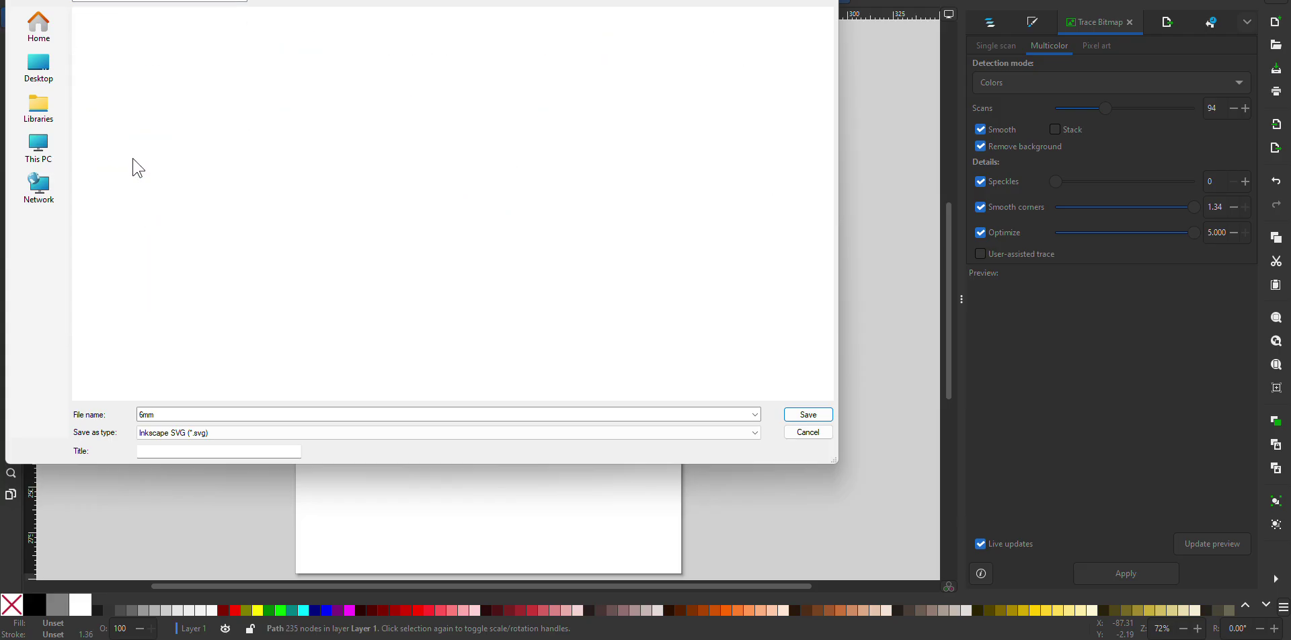
Step: Name the file NAME PLATE NAME and save it as an Inkscape SVG
double_click(166, 413)
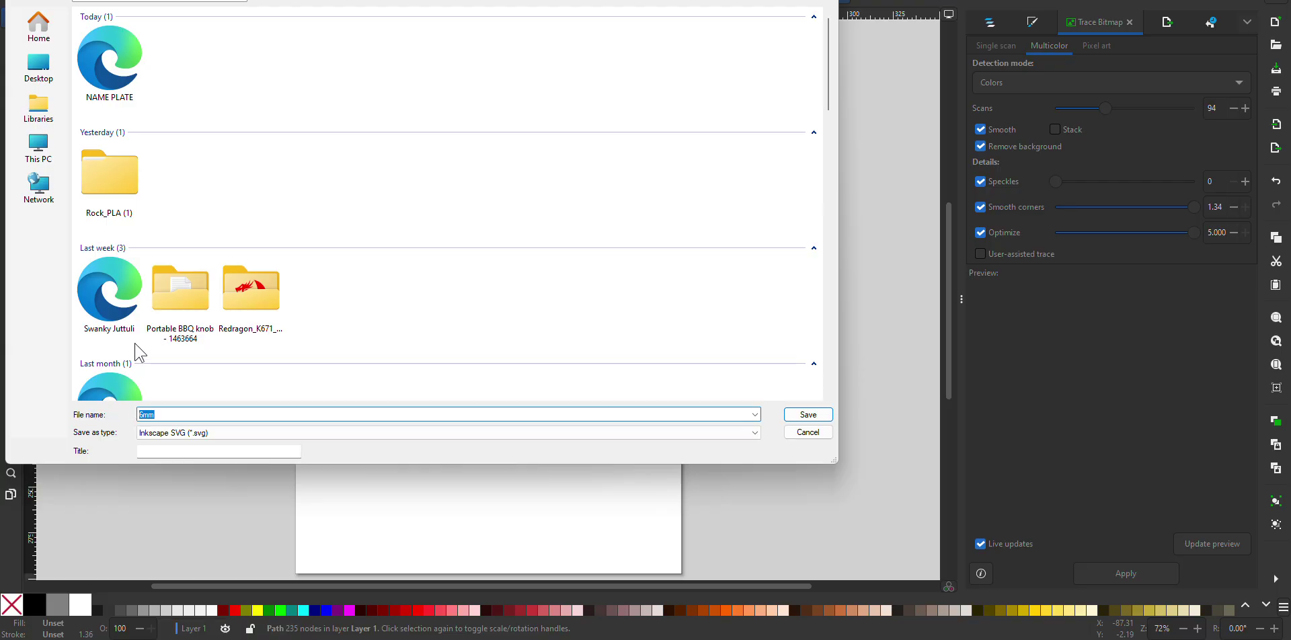
type("name")
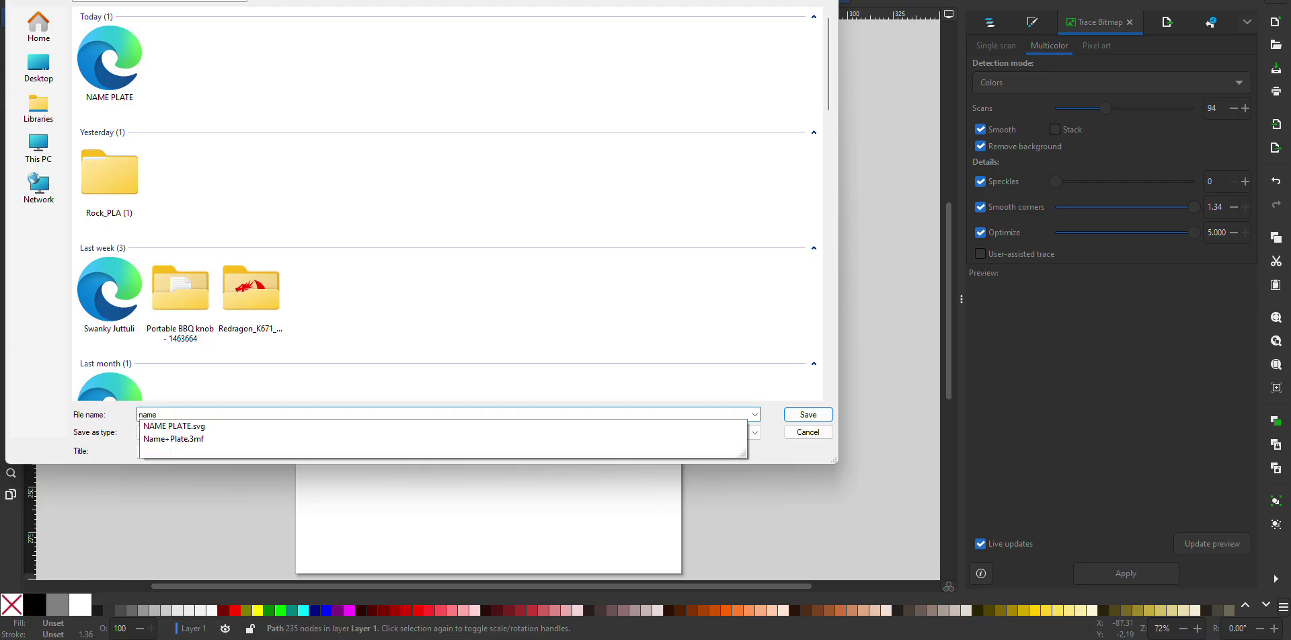
key("BackSpace")
key("BackSpace")
key("BackSpace")
key("BackSpace")
key("BackSpace")
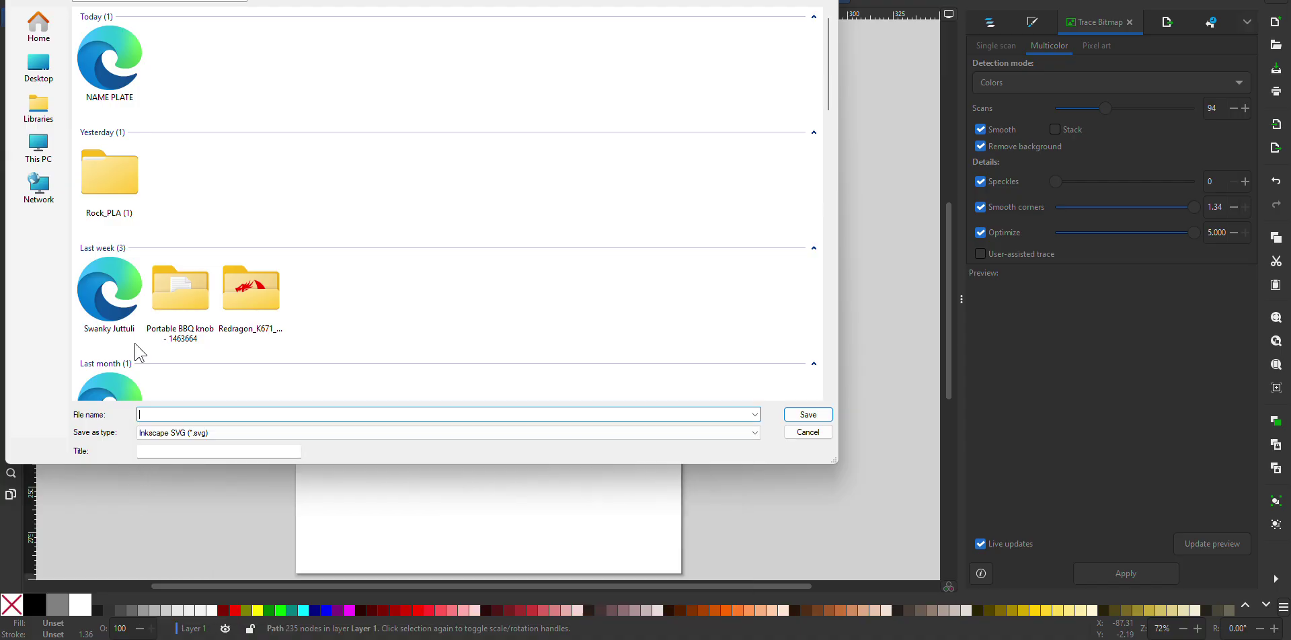
type("NAME P")
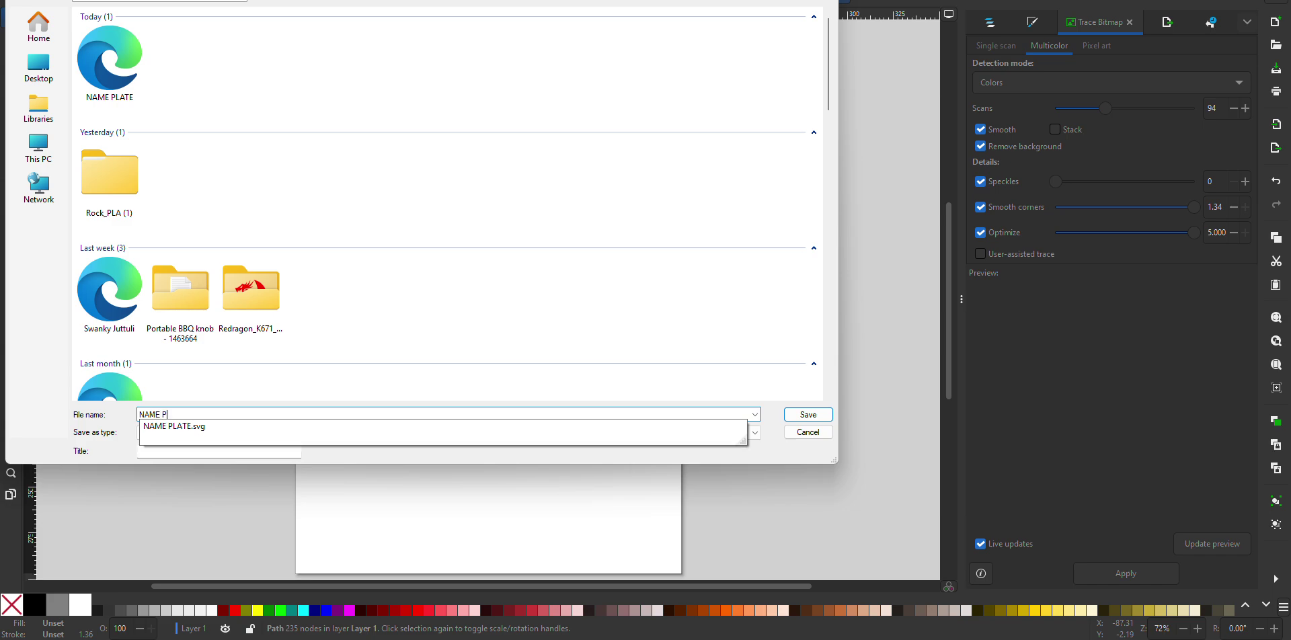
type("LATE N")
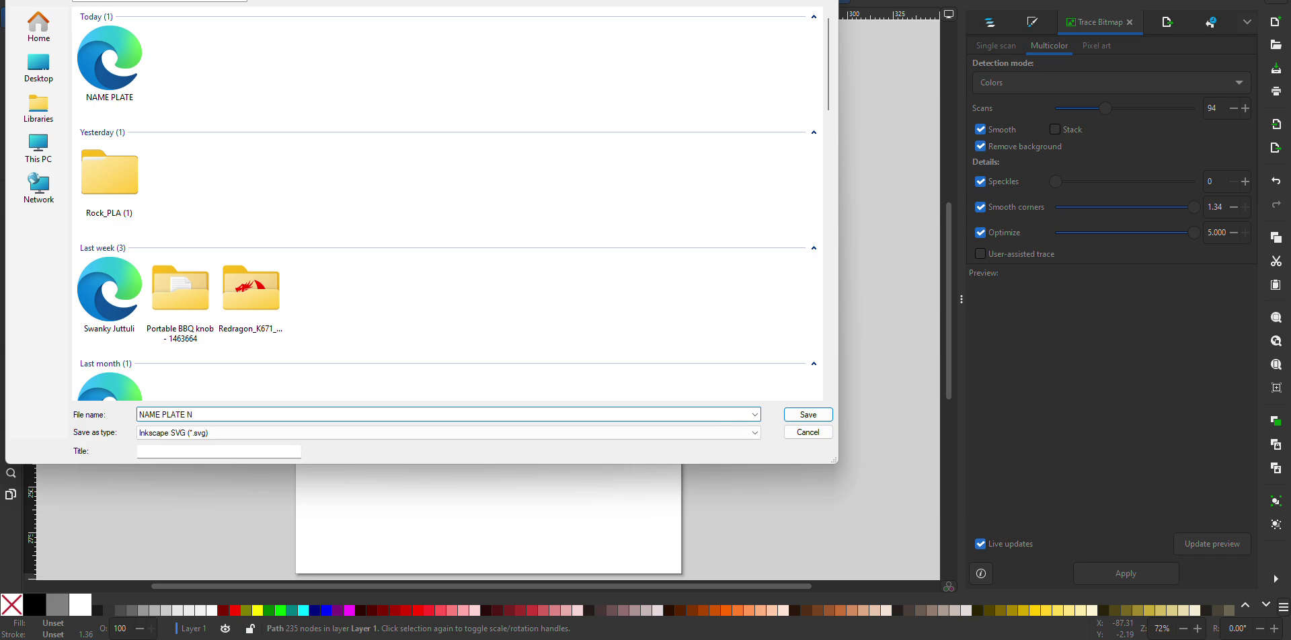
type("AEM")
key("BackSpace")
key("BackSpace")
type("ME")
left_click(809, 417)
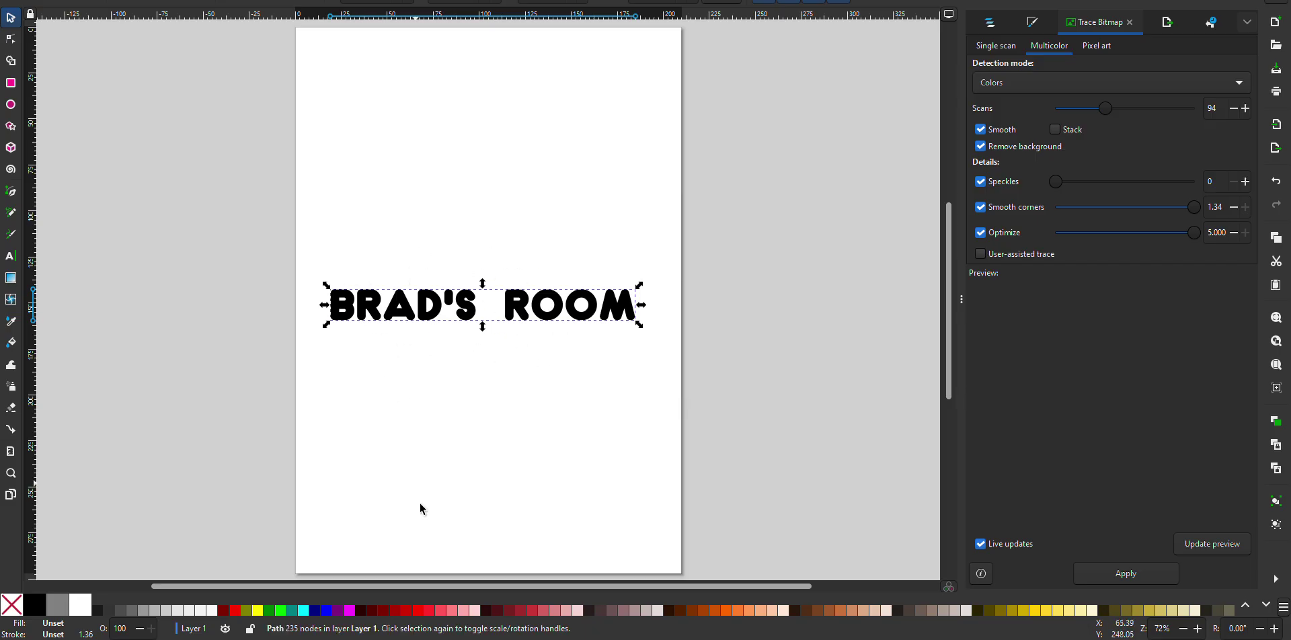
Step: Switch to Tinkercad and import NAME PLATE NAME.svg centred on Art at 100% scale
mouse_move(248, 639)
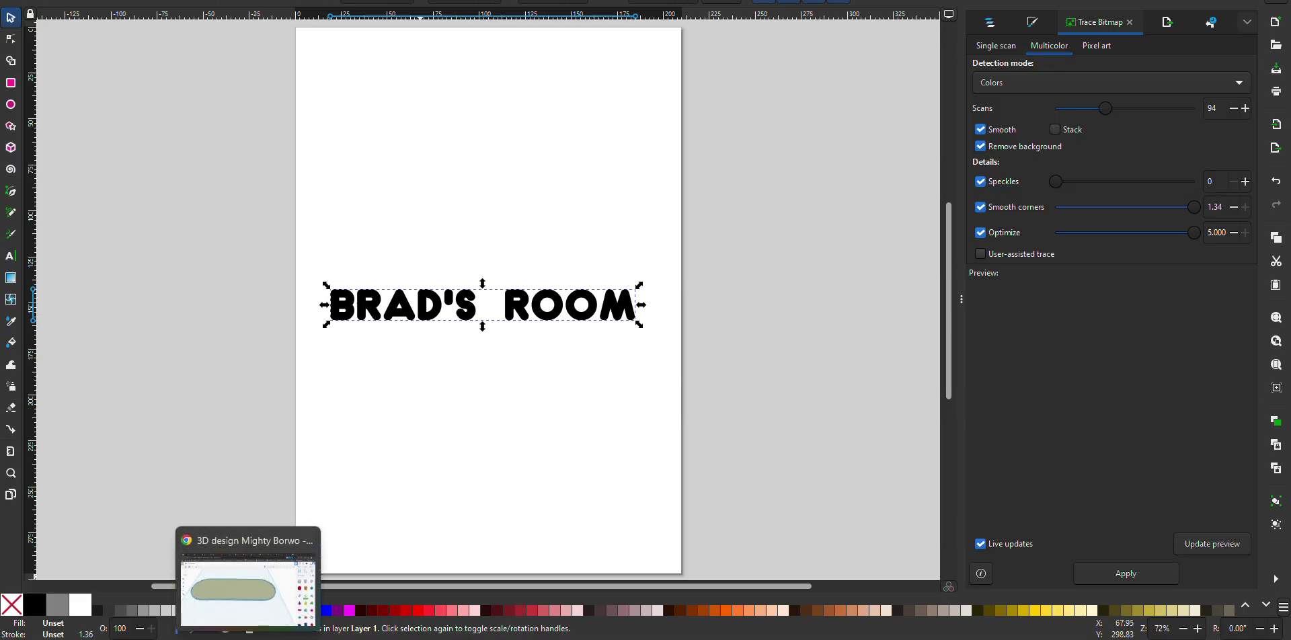
left_click(248, 637)
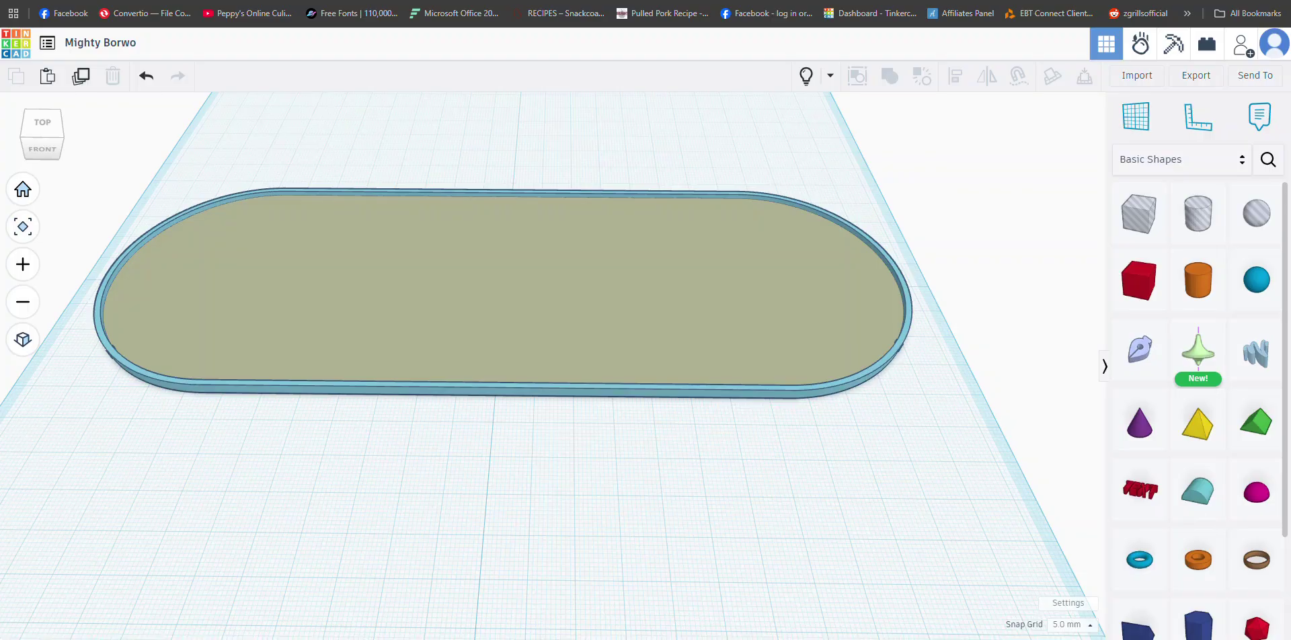
scroll(599, 476, "down", 2)
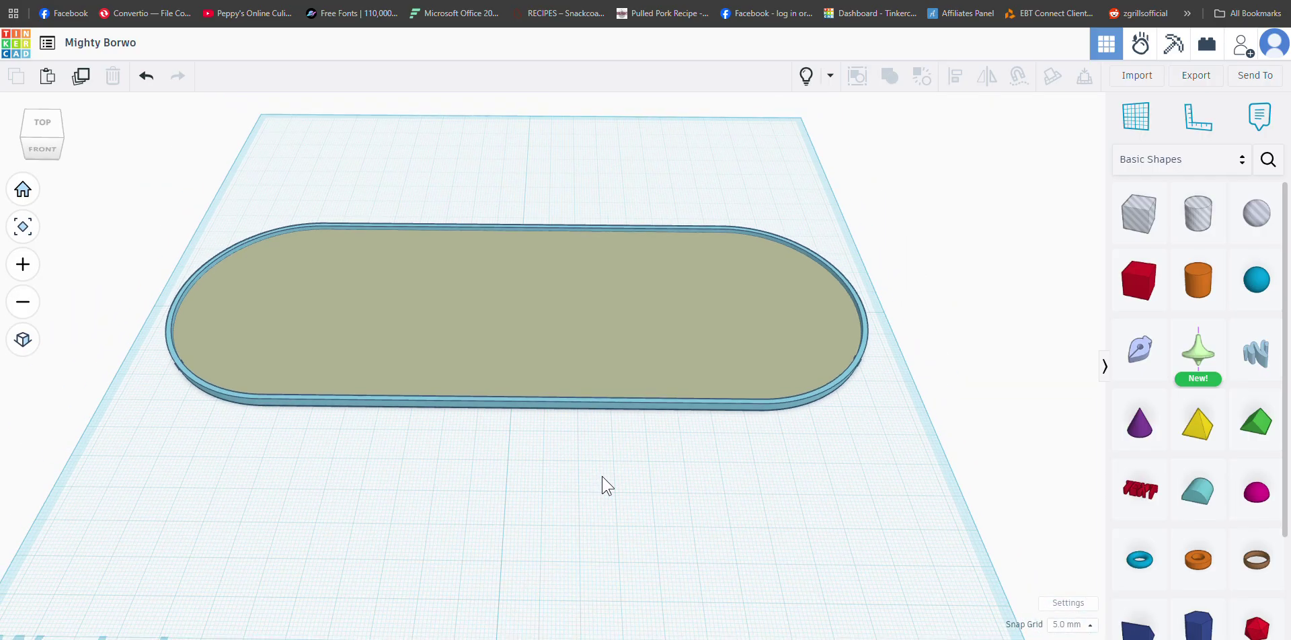
right_click_drag(602, 476, 607, 528)
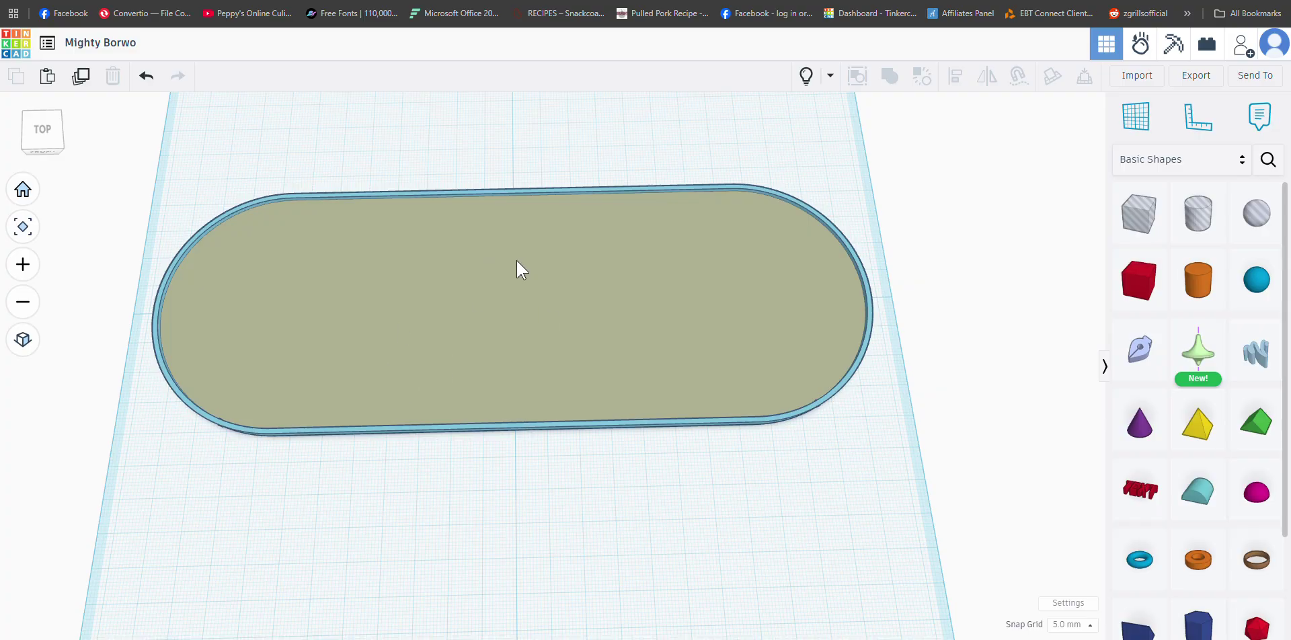
left_click(1136, 77)
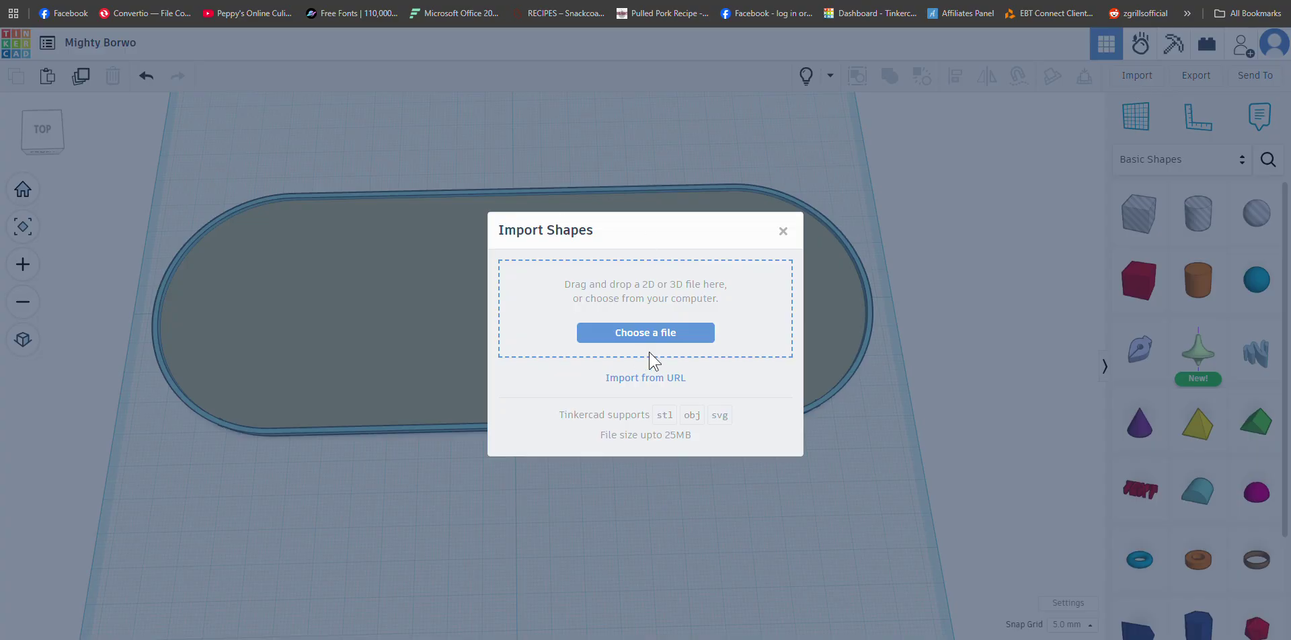
left_click(643, 334)
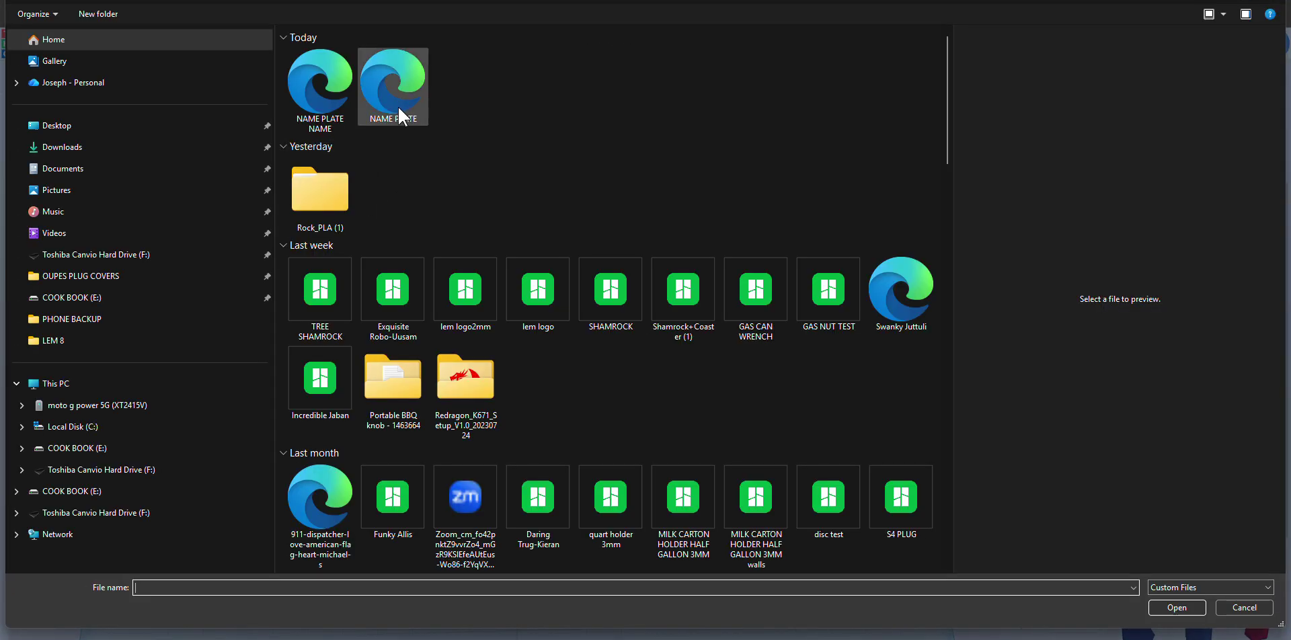
left_click(314, 105)
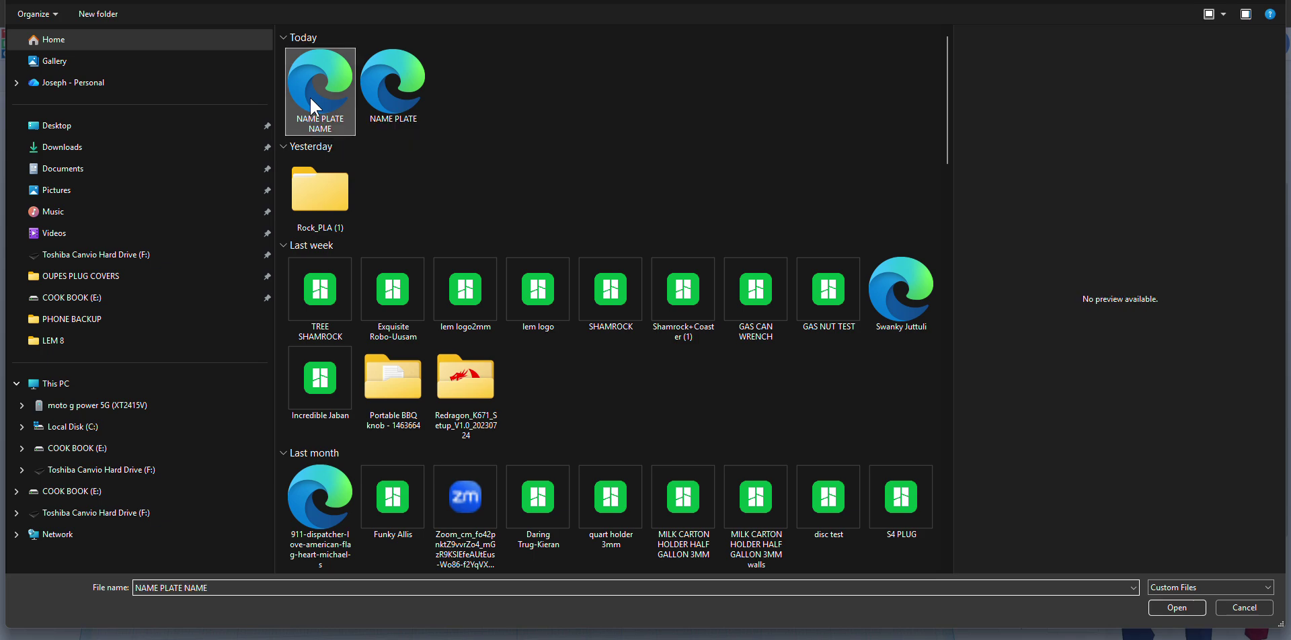
left_click(1185, 612)
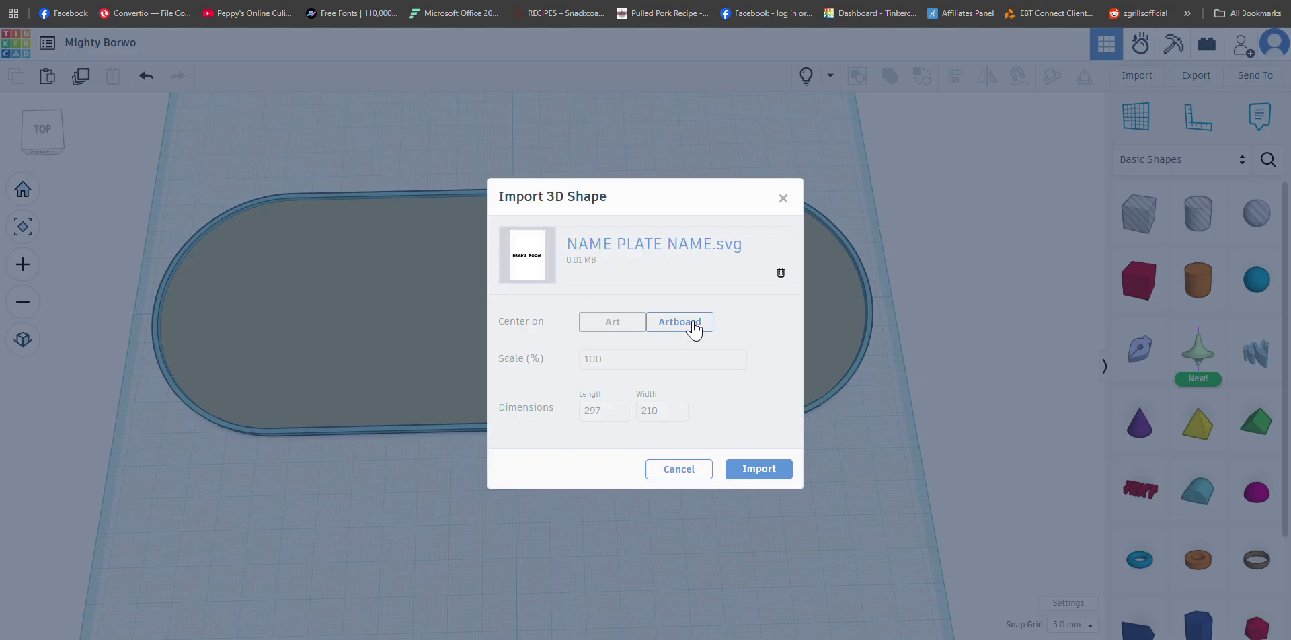
left_click(612, 329)
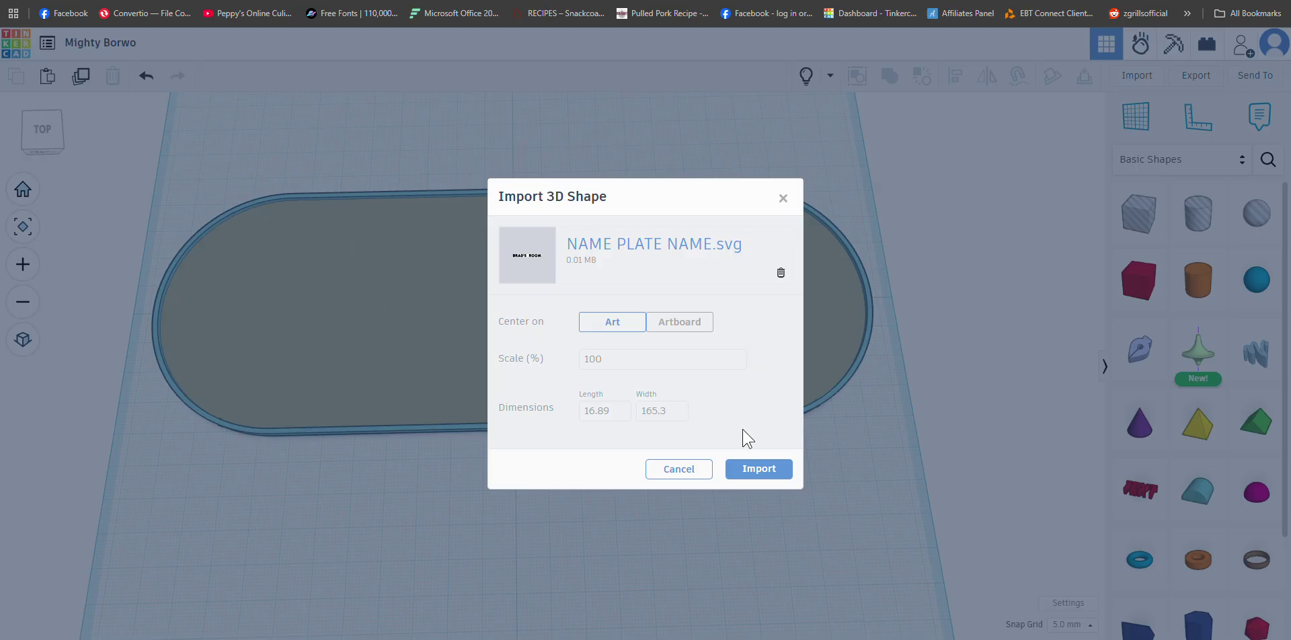
left_click(760, 469)
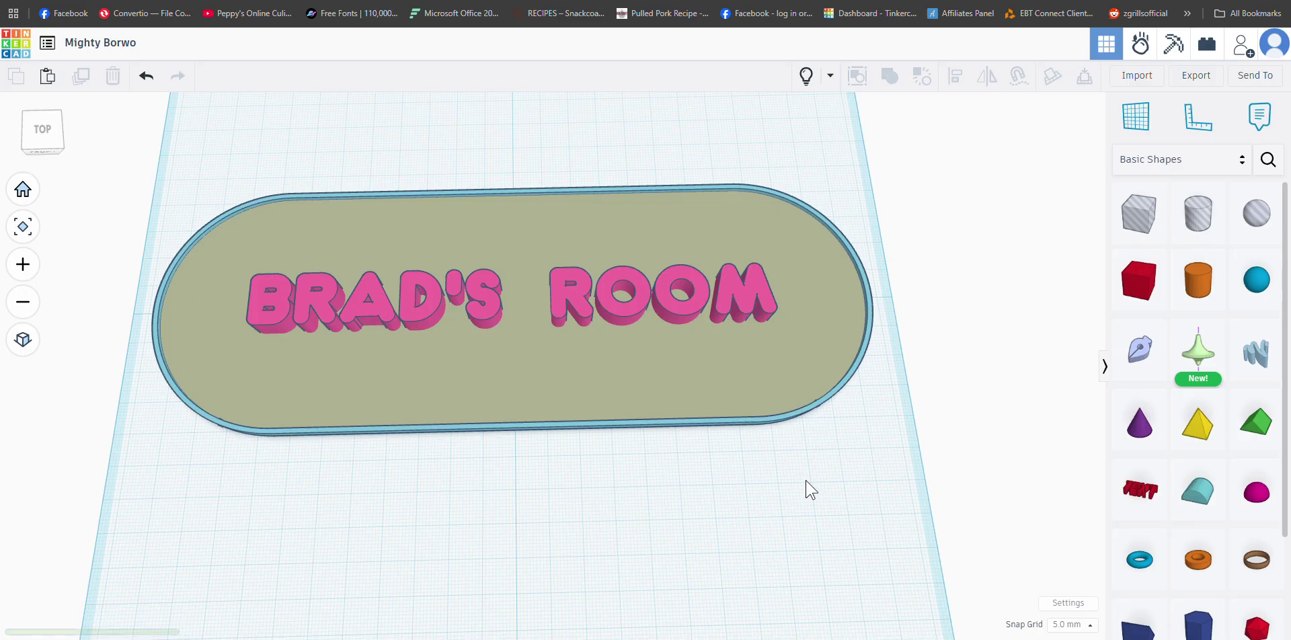
Step: Use the Cruise tool to seat the pink lettering on the plate's upper surface near its middle
right_click_drag(729, 524, 725, 259)
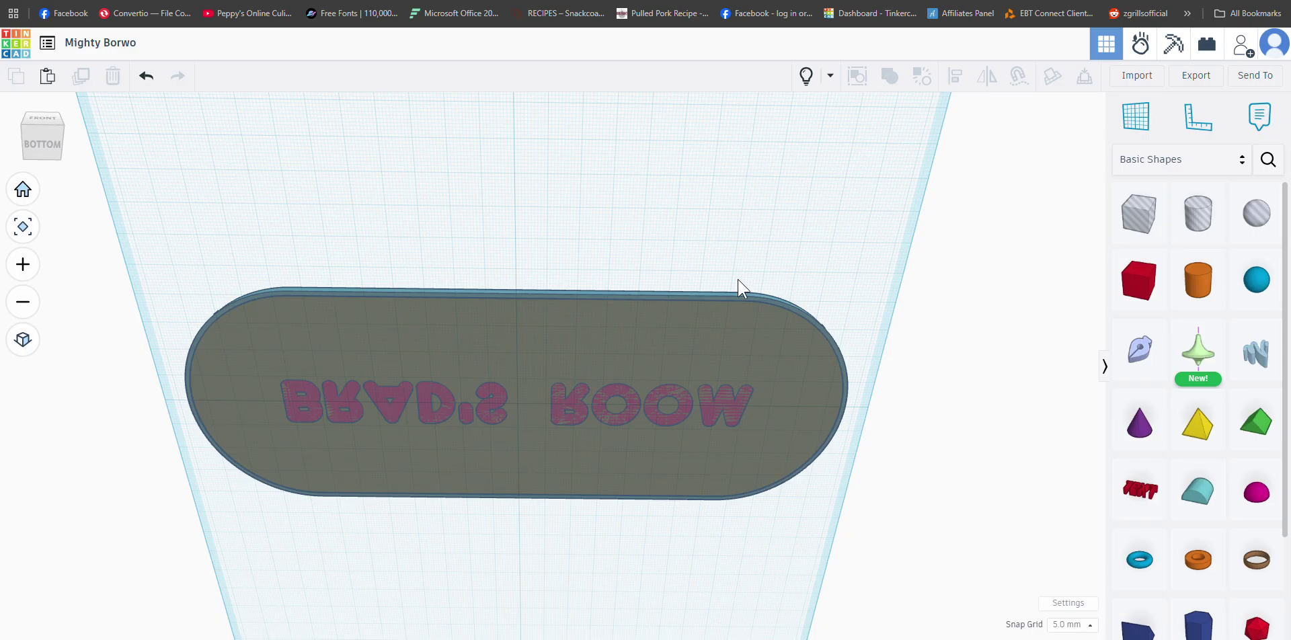
right_click_drag(736, 186, 731, 434)
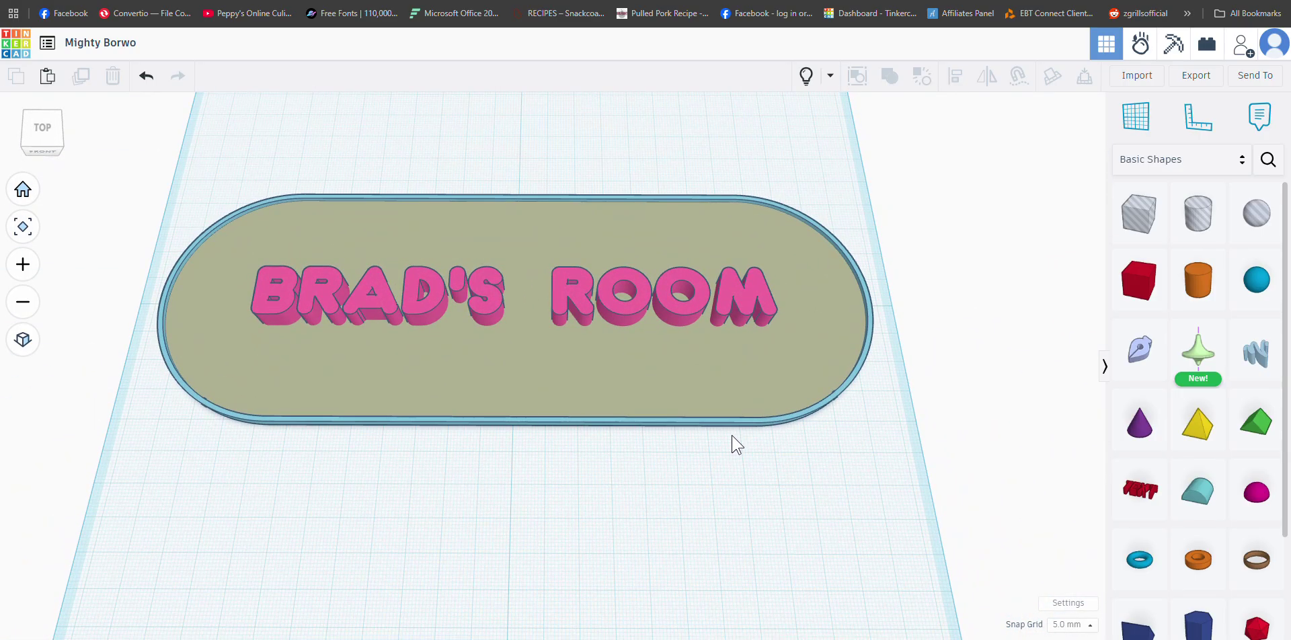
left_click(619, 309)
left_click(1020, 80)
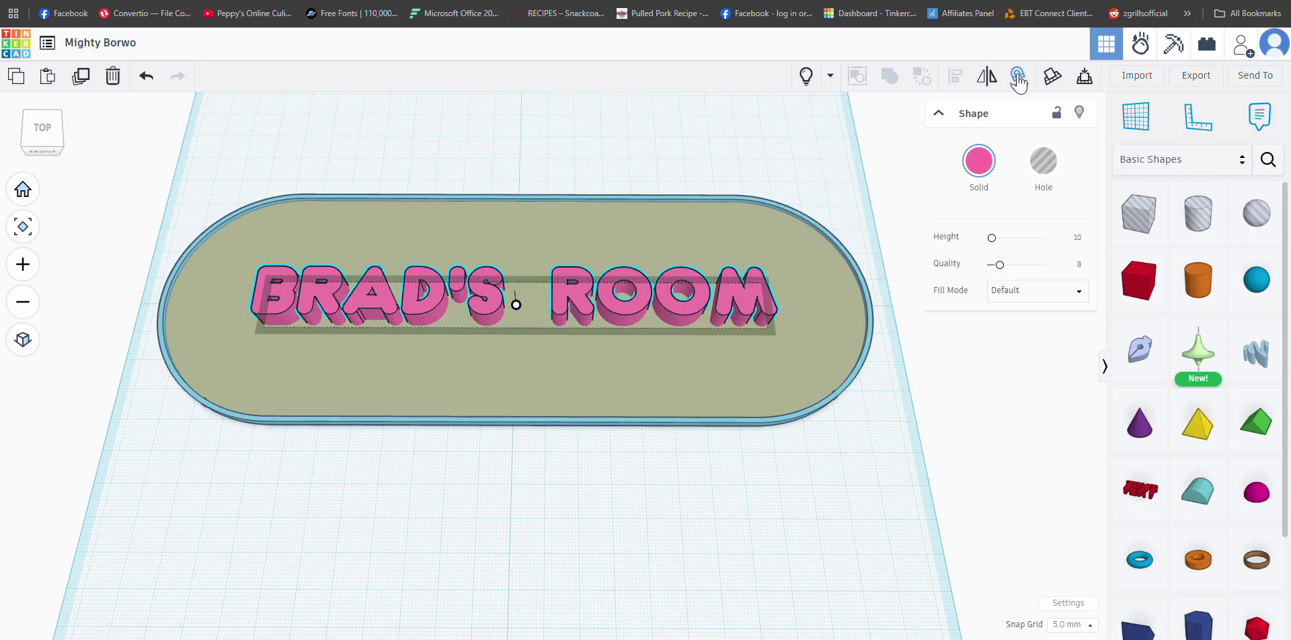
left_click_drag(514, 304, 513, 302)
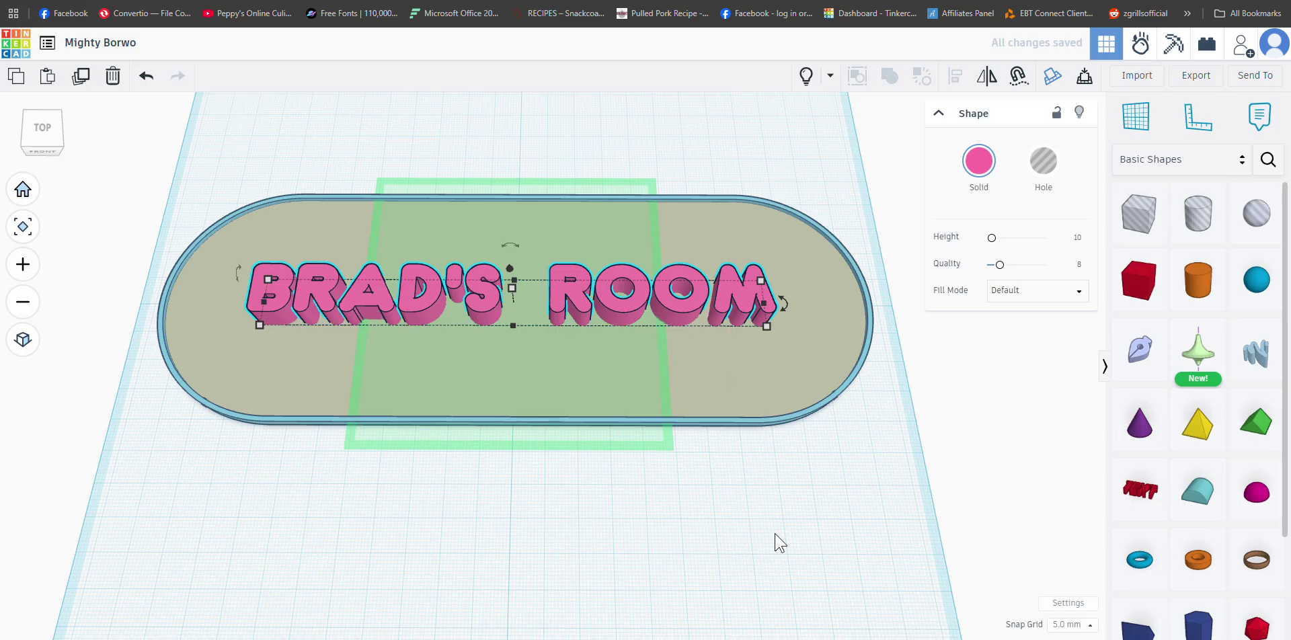
Step: Resize the pink lettering on the plate to a length of 30.0 mm and a width of 180 mm
right_click_drag(780, 523, 777, 551)
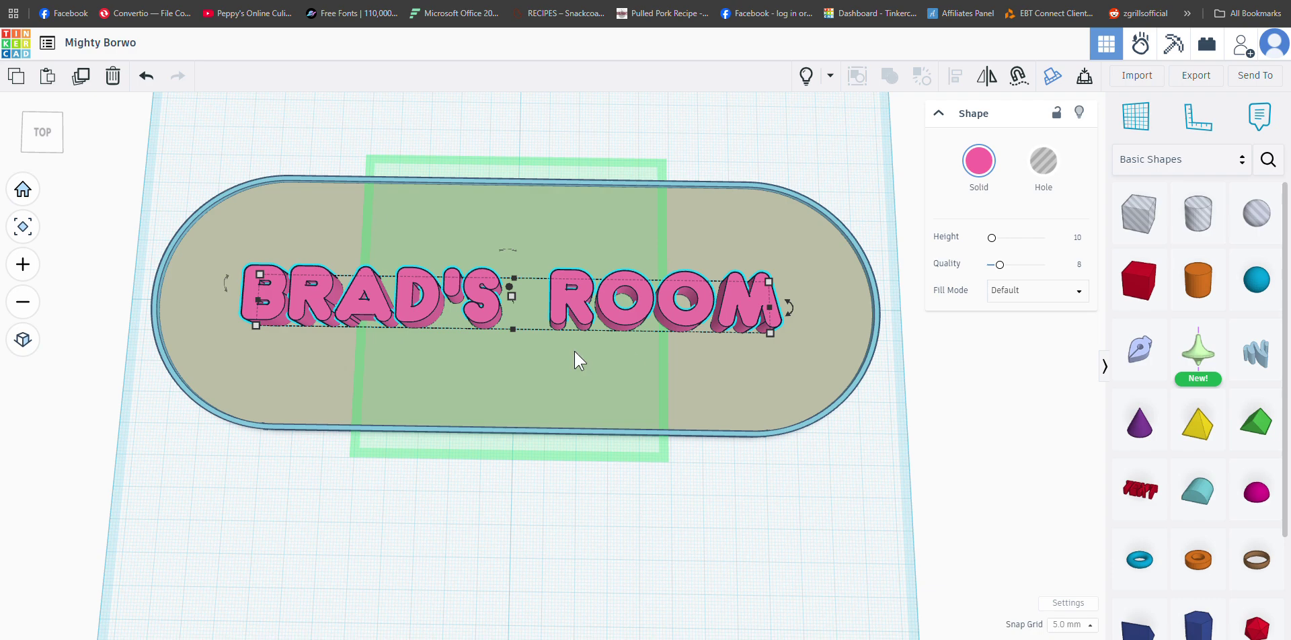
mouse_move(774, 336)
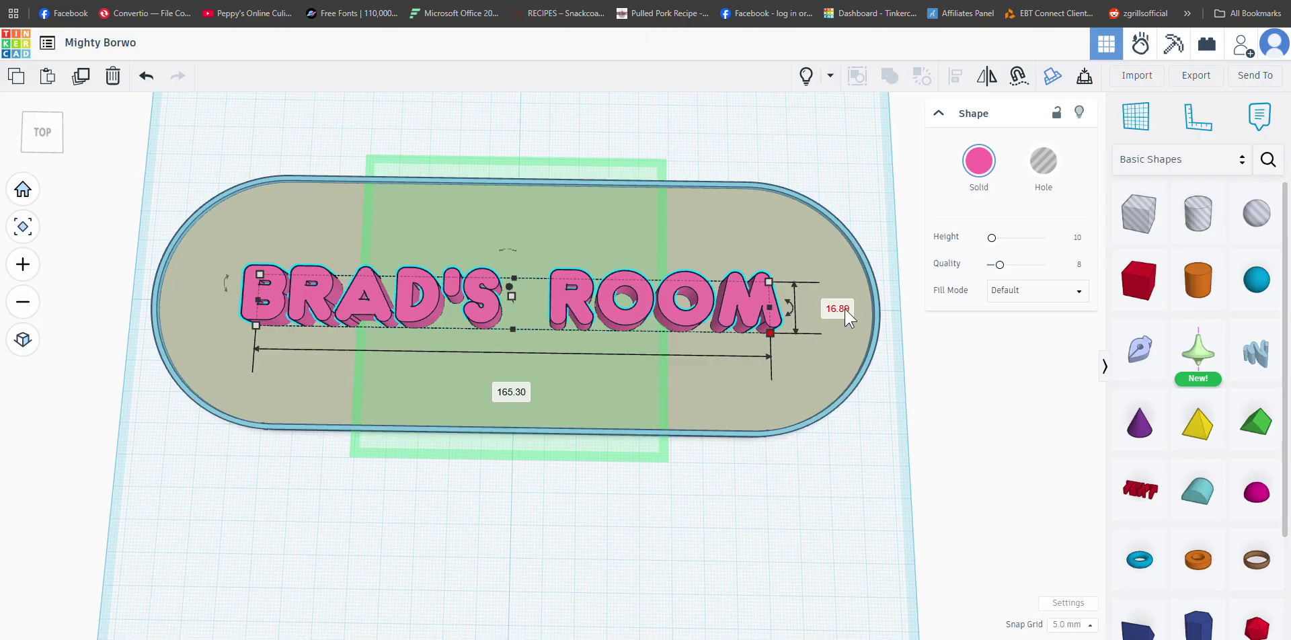
type("30.0")
key("Return")
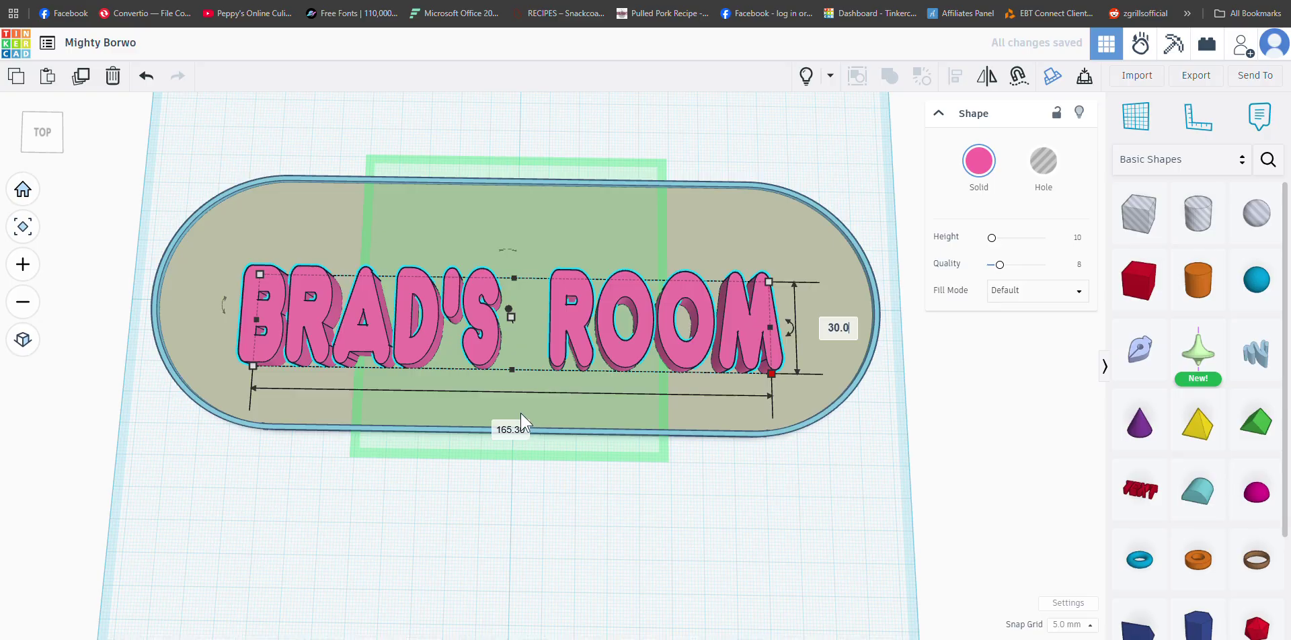
left_click(508, 430)
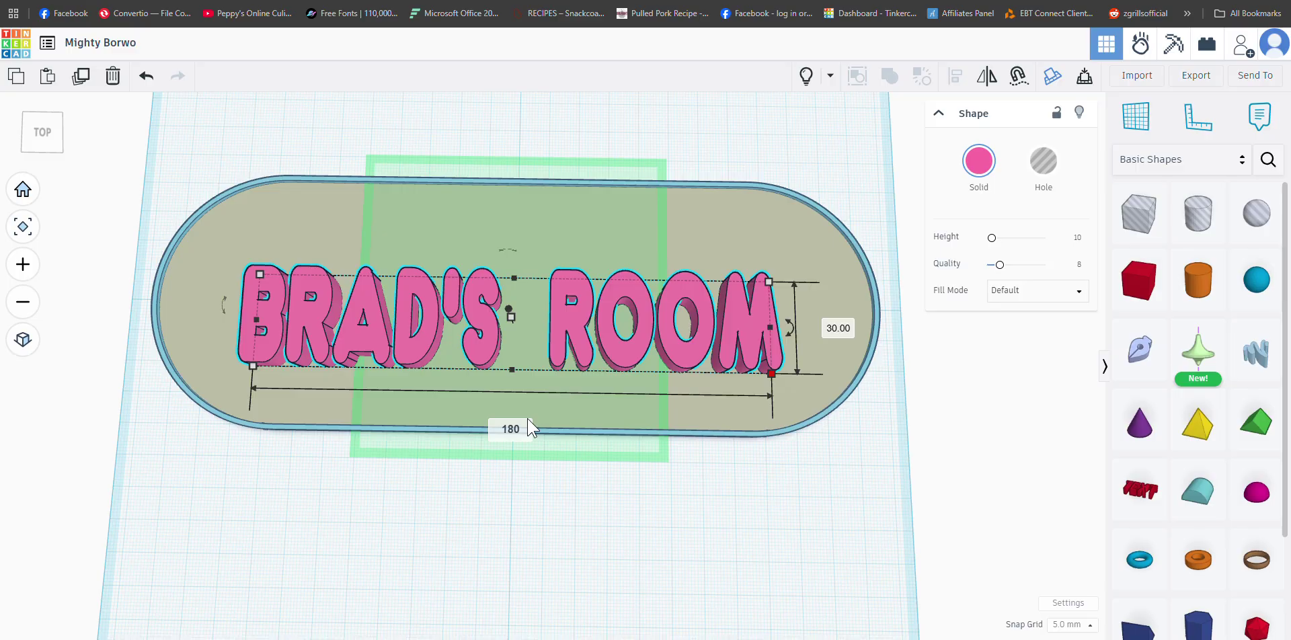
key("Return")
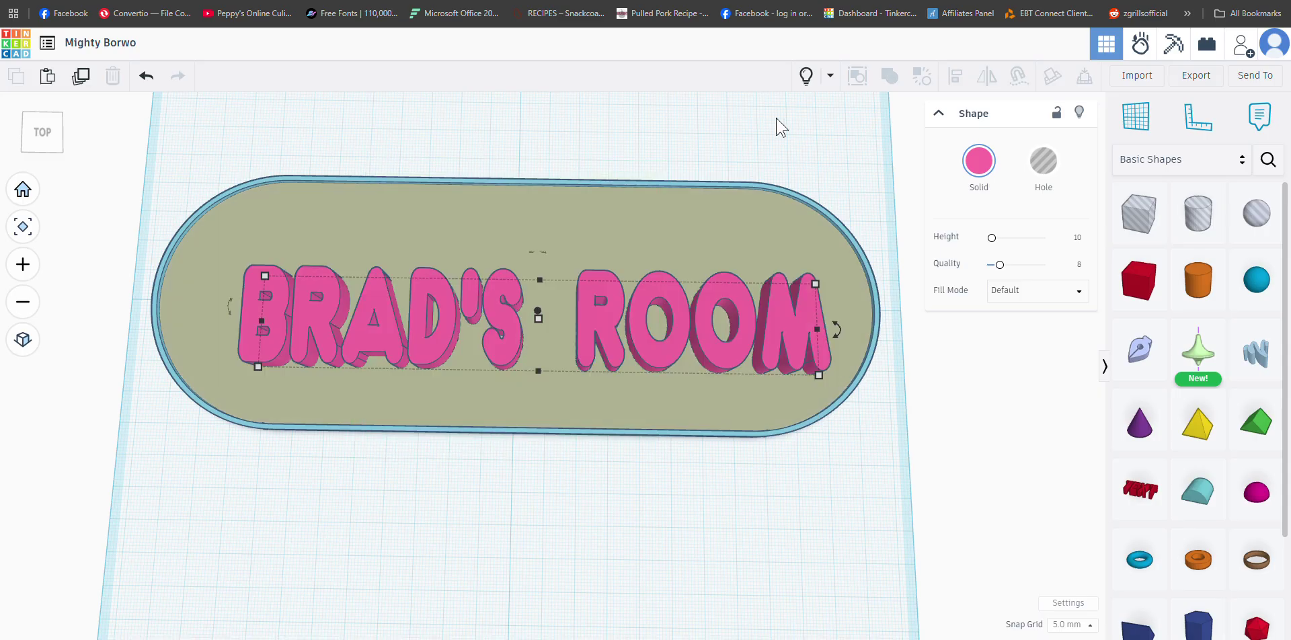
Step: Centre the lettering on the plate by moving it about 6.6 mm sideways and 6.5 mm towards the back edge, and deselect it
left_click(776, 118)
left_click_drag(663, 344, 639, 337)
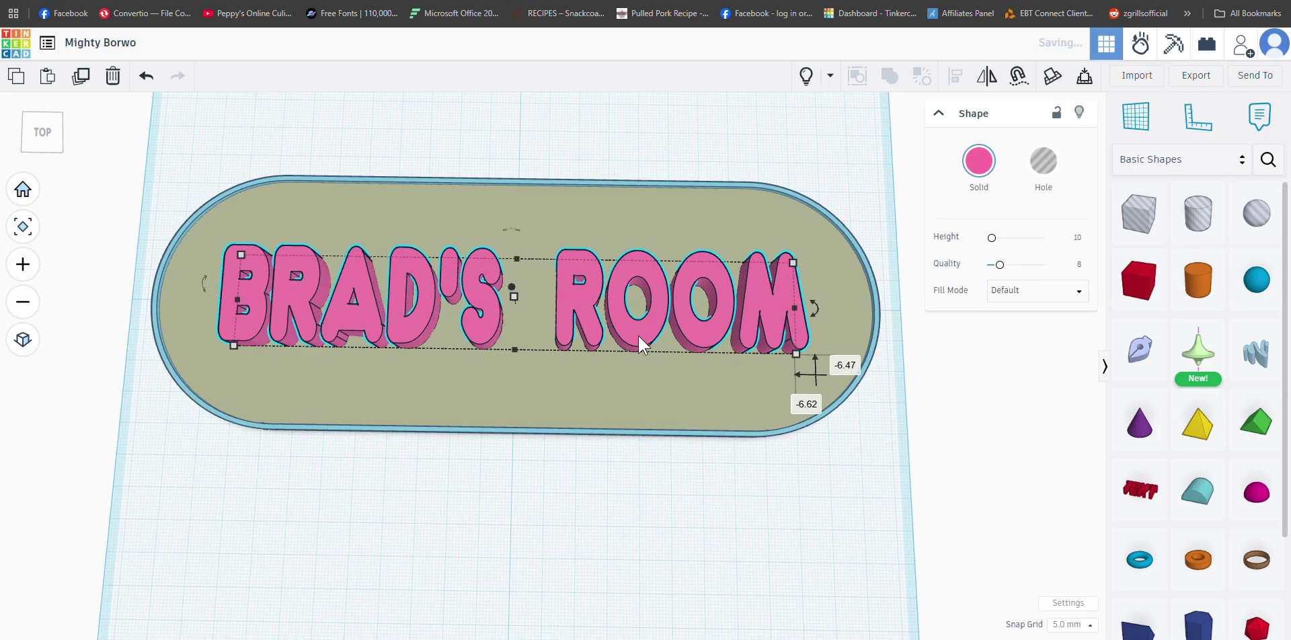
left_click(637, 486)
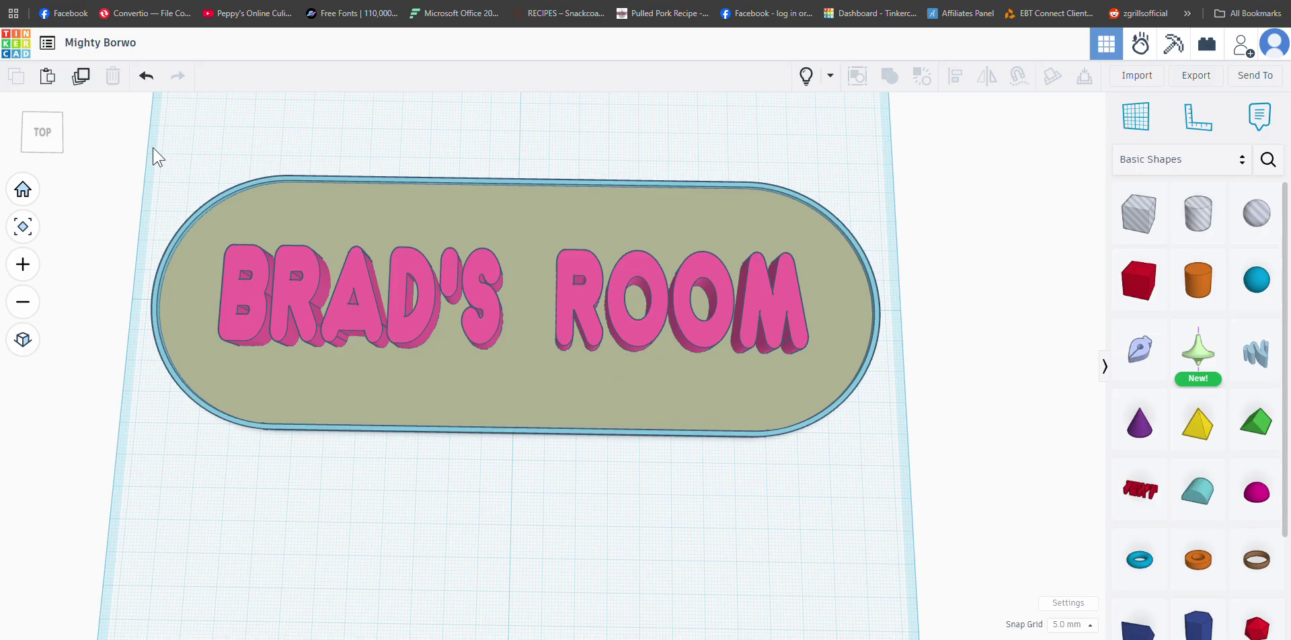
Step: Hide the pink lettering and combine the plate base and its light blue rim into a single Union group
left_click_drag(139, 131, 438, 136)
left_click(418, 311)
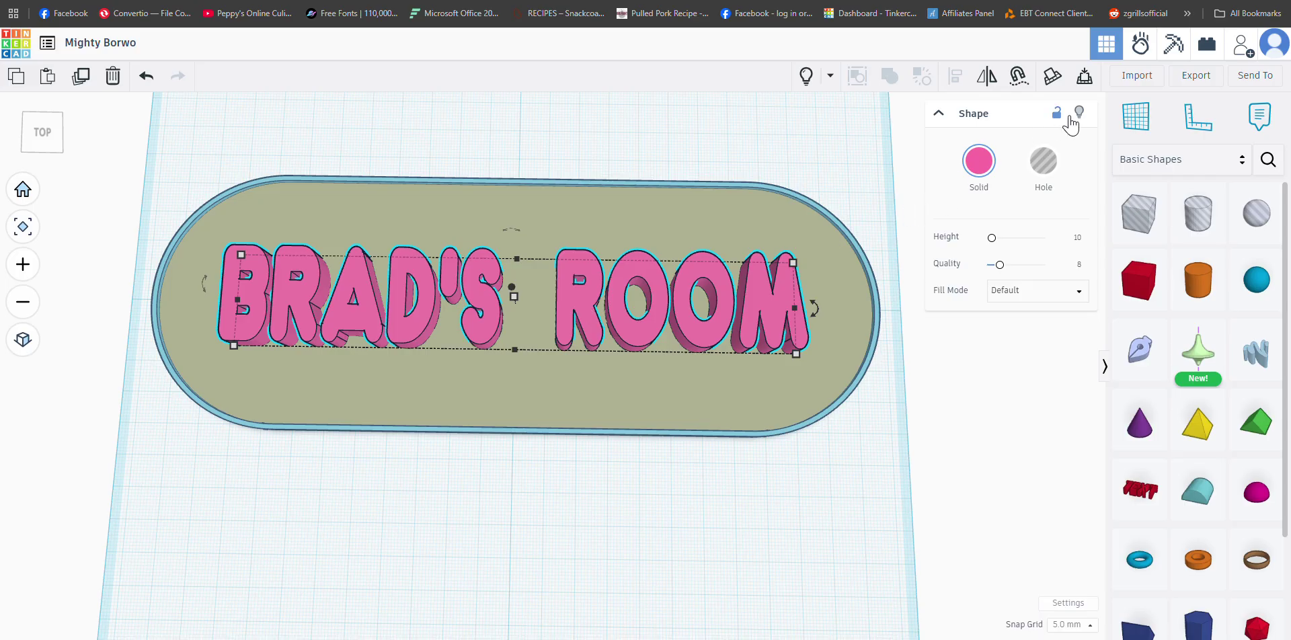
left_click(1078, 112)
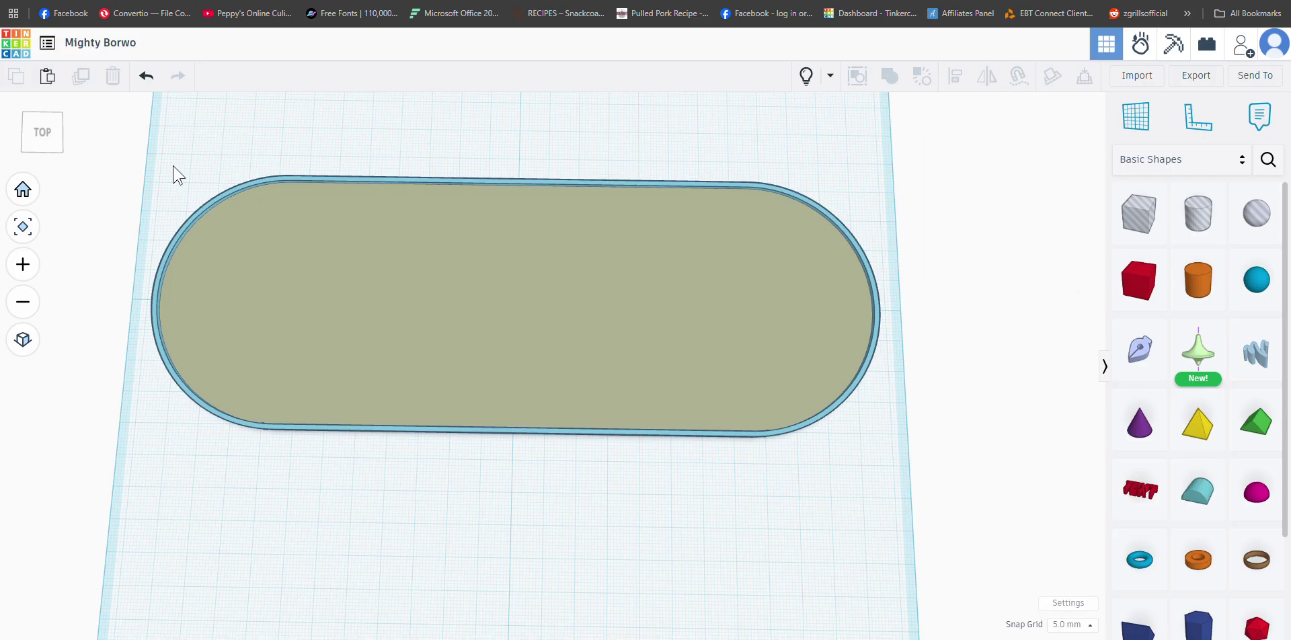
left_click_drag(195, 159, 869, 577)
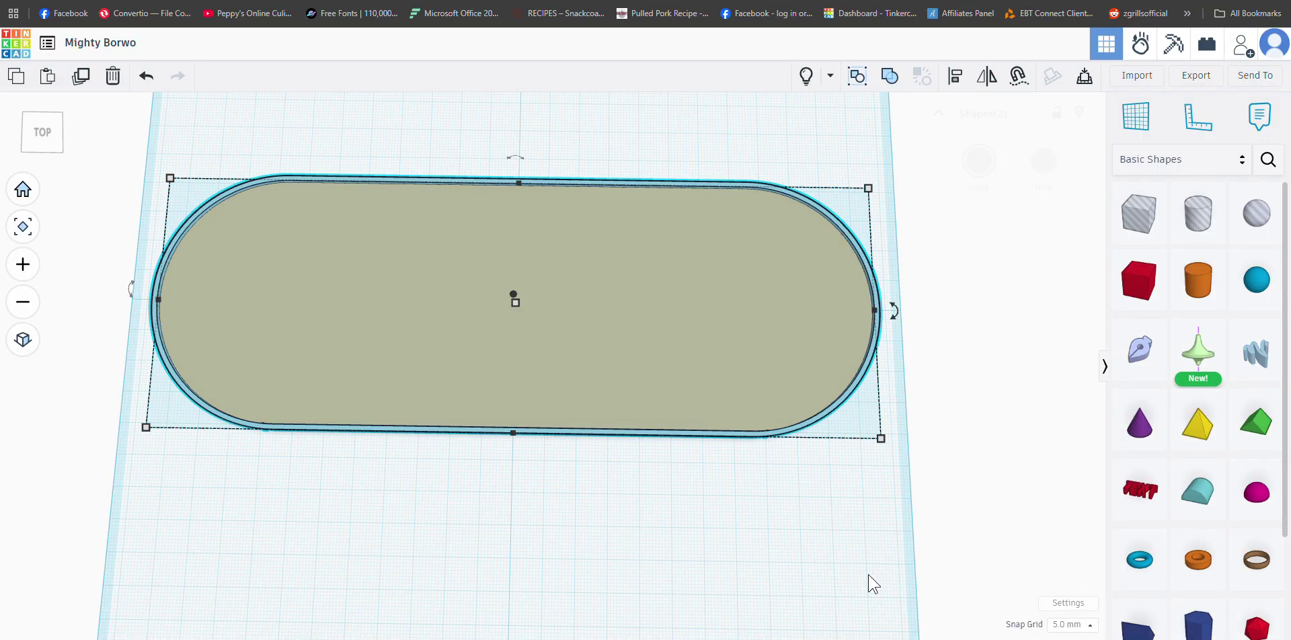
left_click(888, 78)
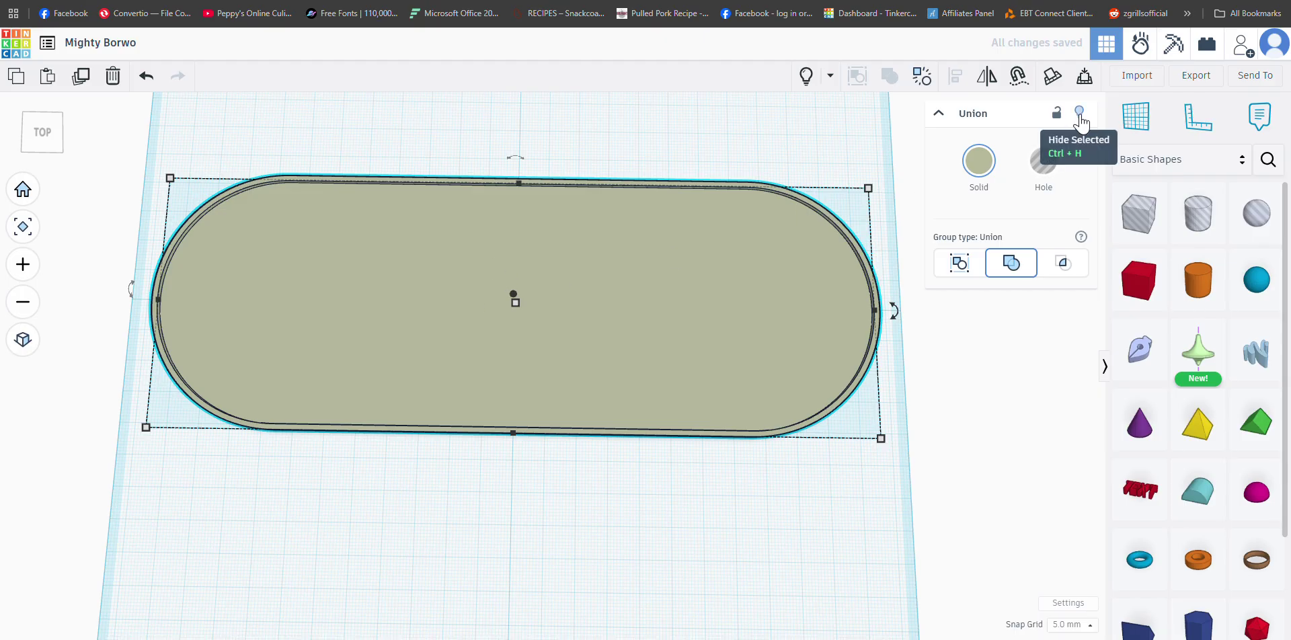
Step: Show all hidden shapes, then hide the red plate again so only the grouped rimmed plate and pink lettering are displayed
left_click(805, 76)
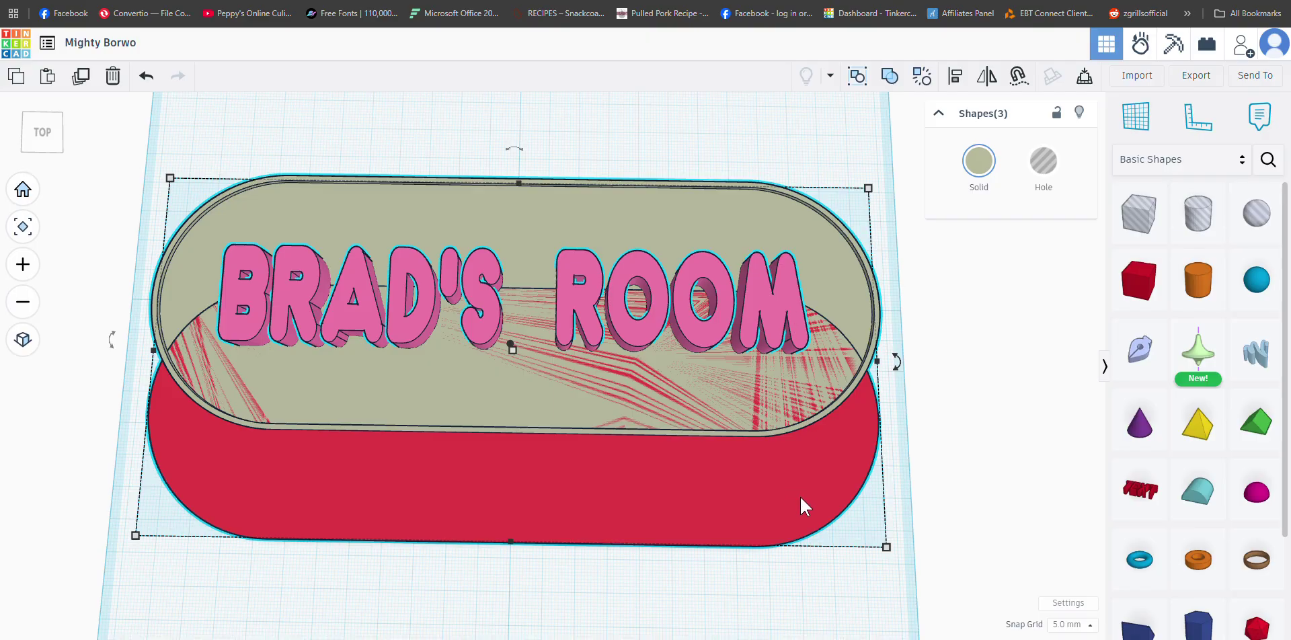
left_click(849, 591)
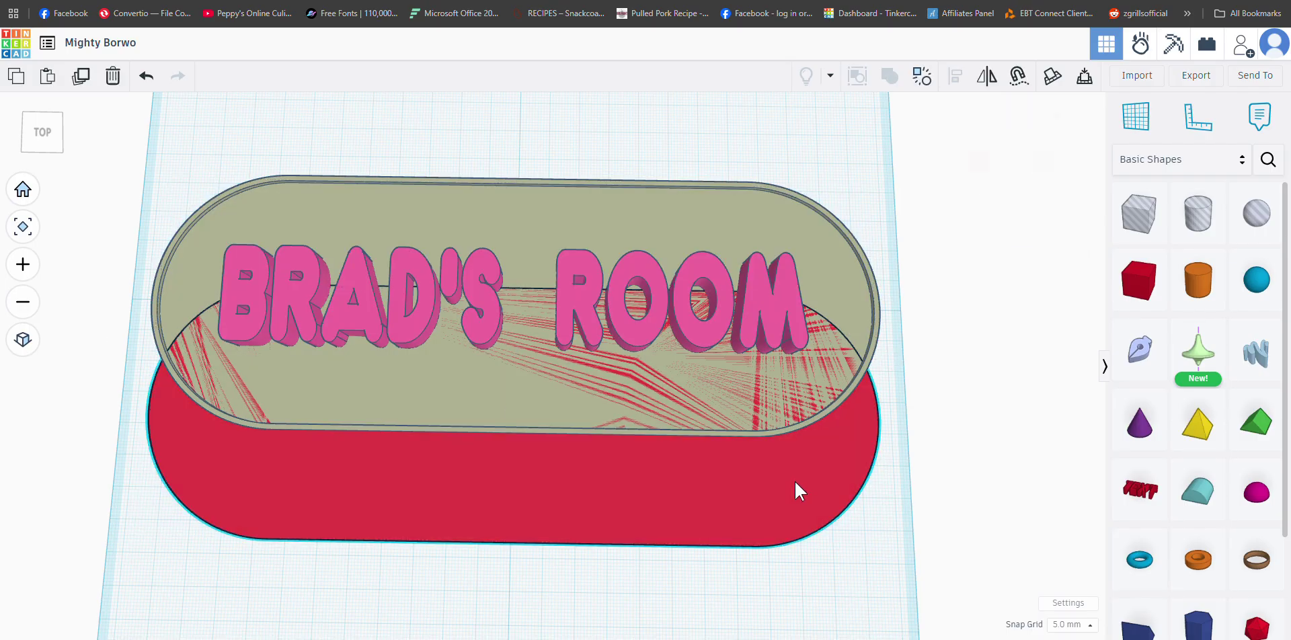
left_click(795, 483)
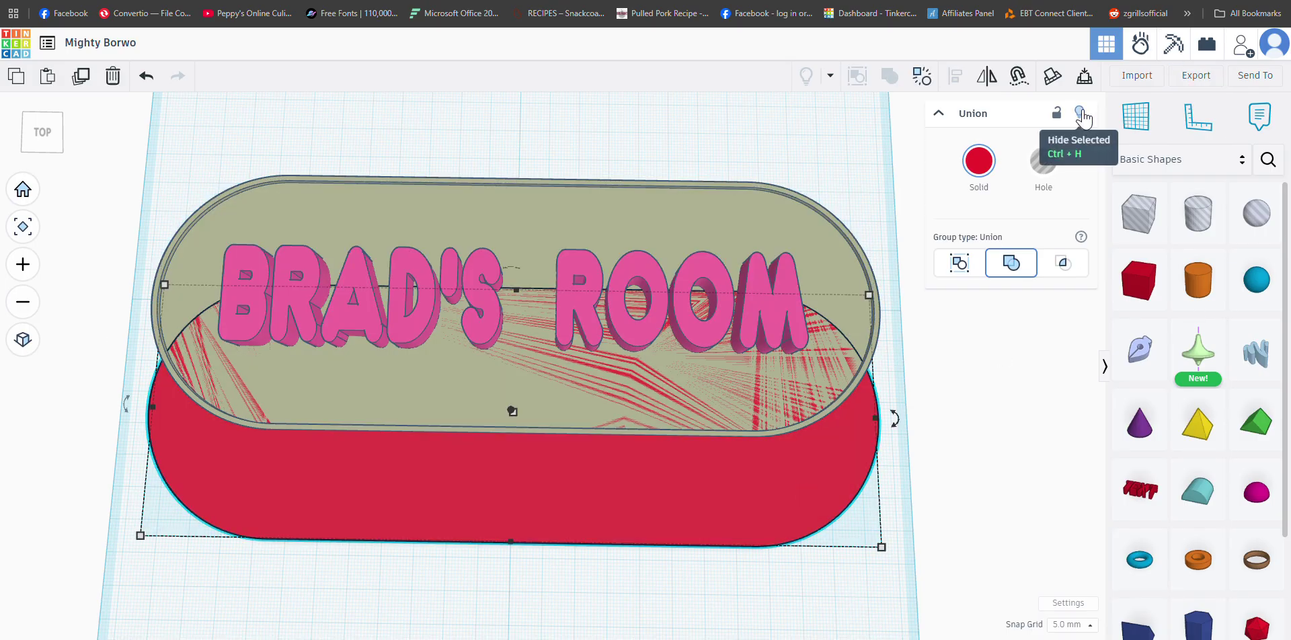
left_click(1080, 114)
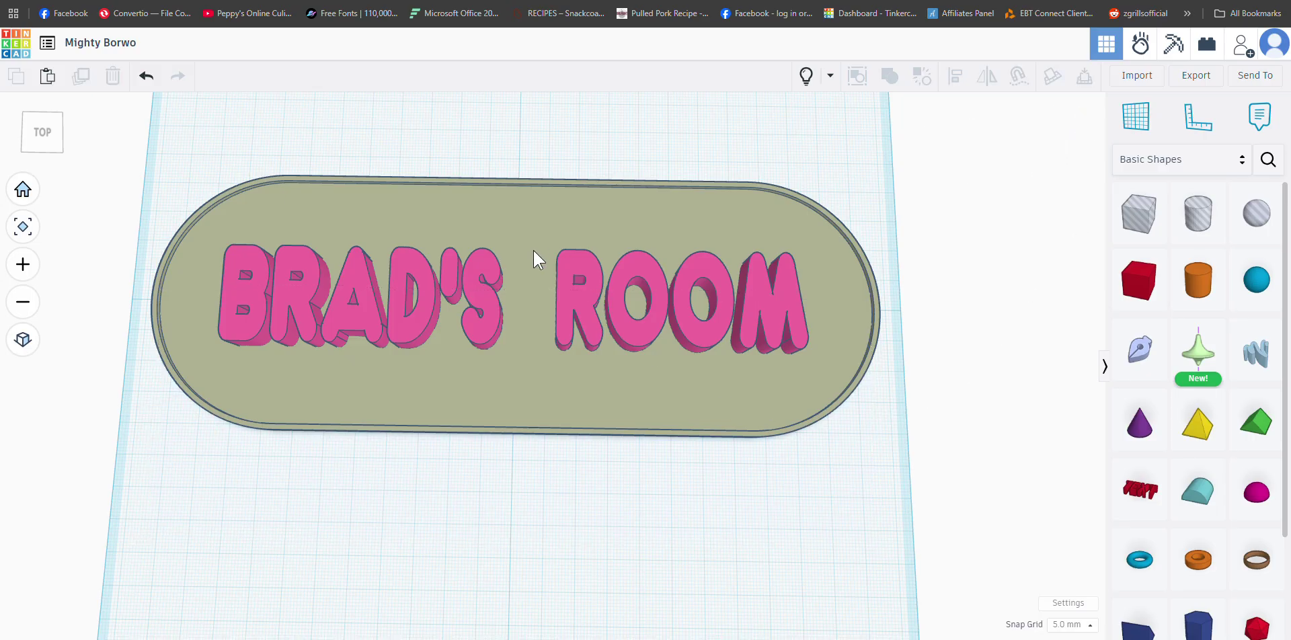
Step: Select the rimmed plate together with the pink lettering and check their centring with the Align tool
right_click_drag(622, 526, 623, 546)
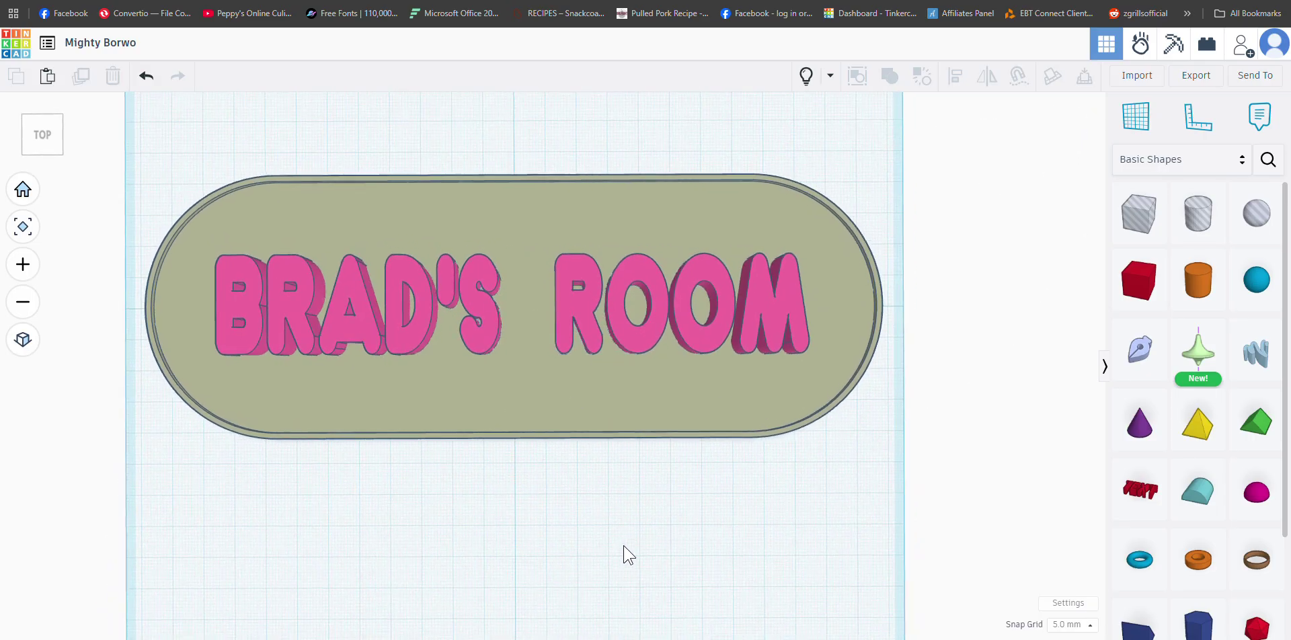
left_click_drag(200, 170, 893, 531)
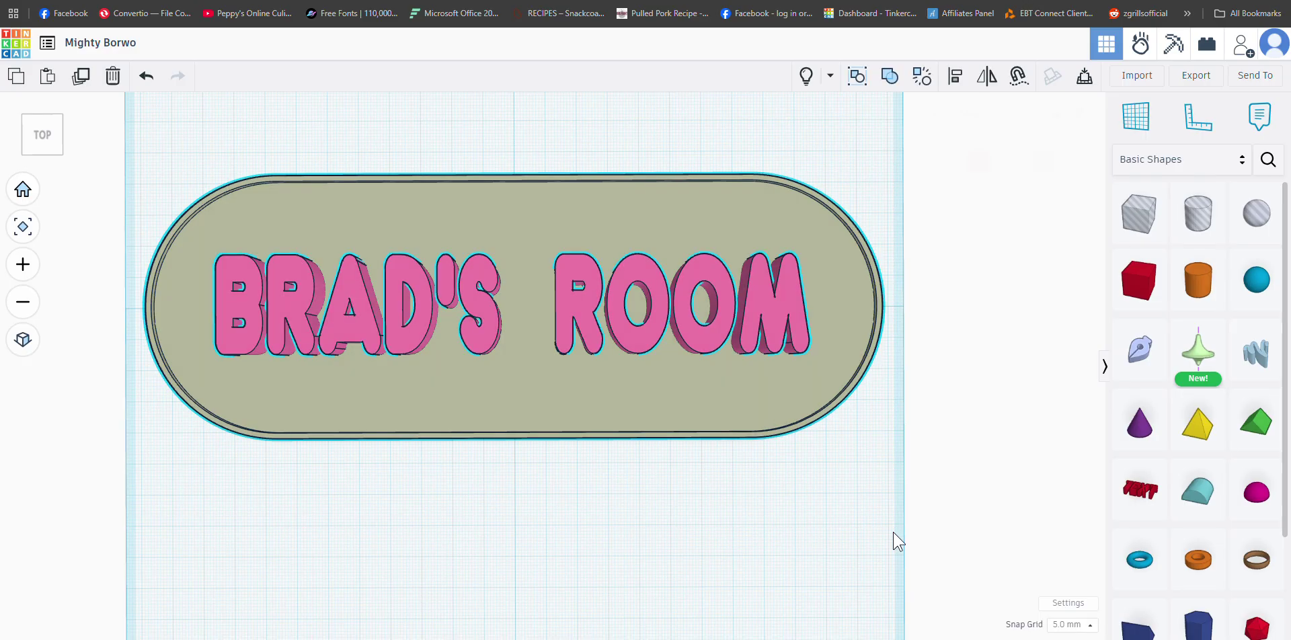
left_click(956, 80)
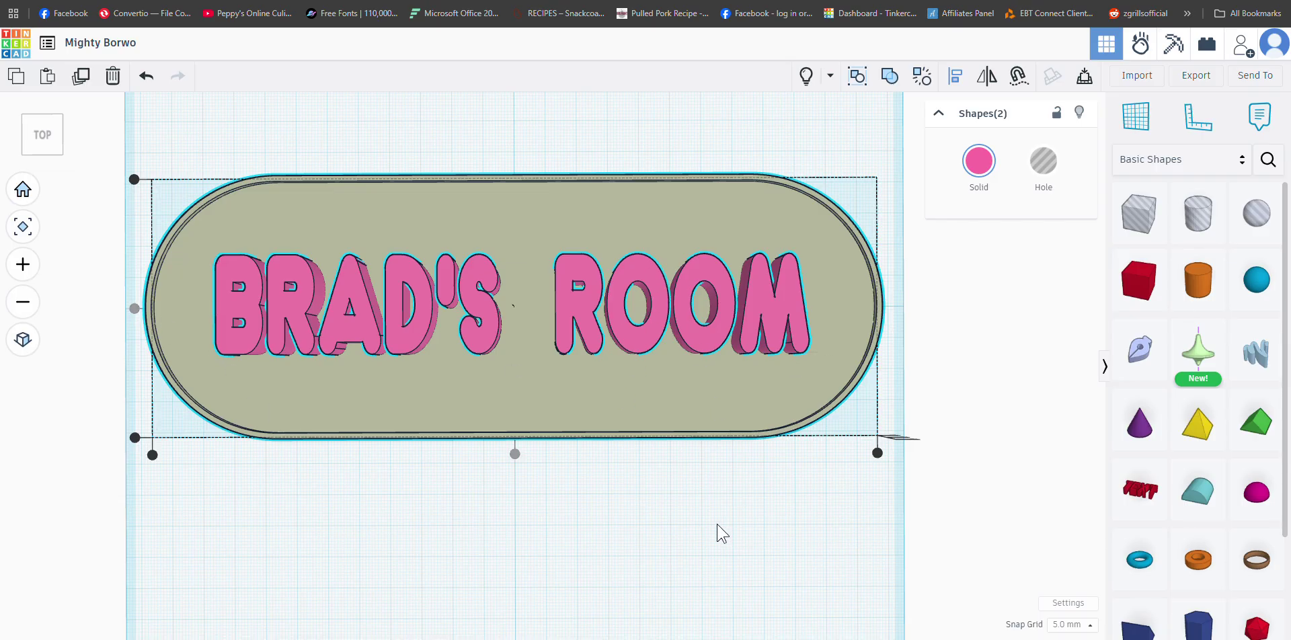
left_click(723, 552)
Step: Set the height of the pink lettering on the plate to 1.5 mm and deselect it
right_click_drag(724, 552, 716, 421)
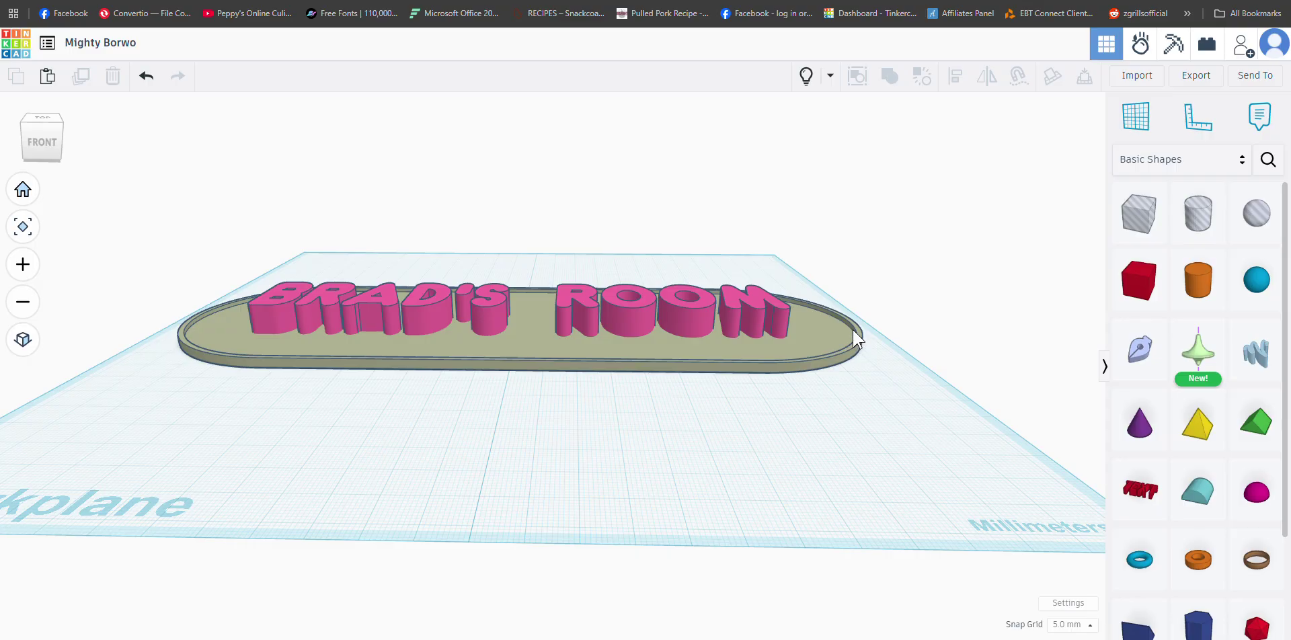
left_click(626, 314)
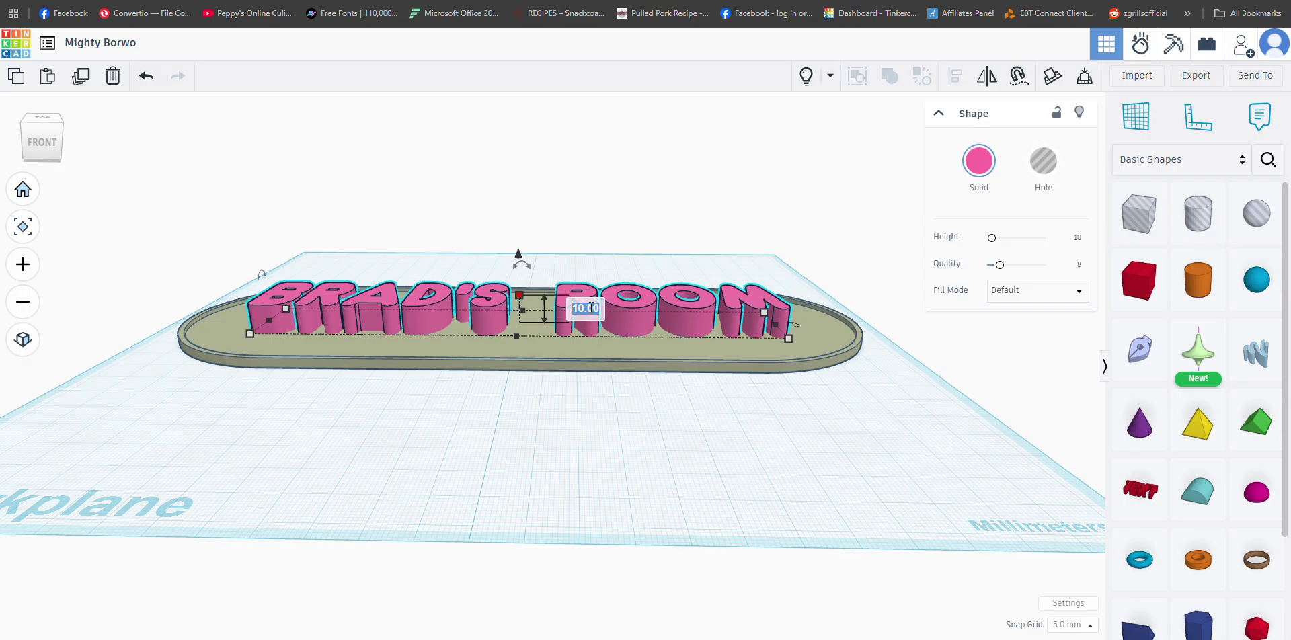
type("1.5")
key("Return")
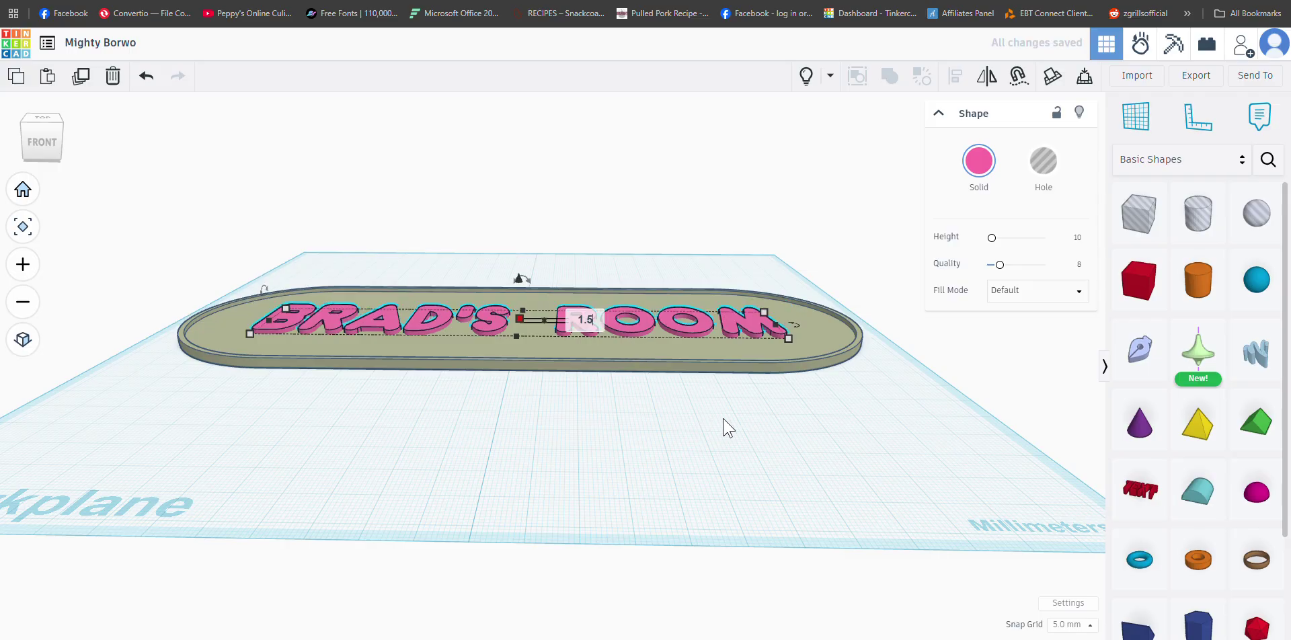
left_click(742, 412)
right_click_drag(742, 413, 741, 513)
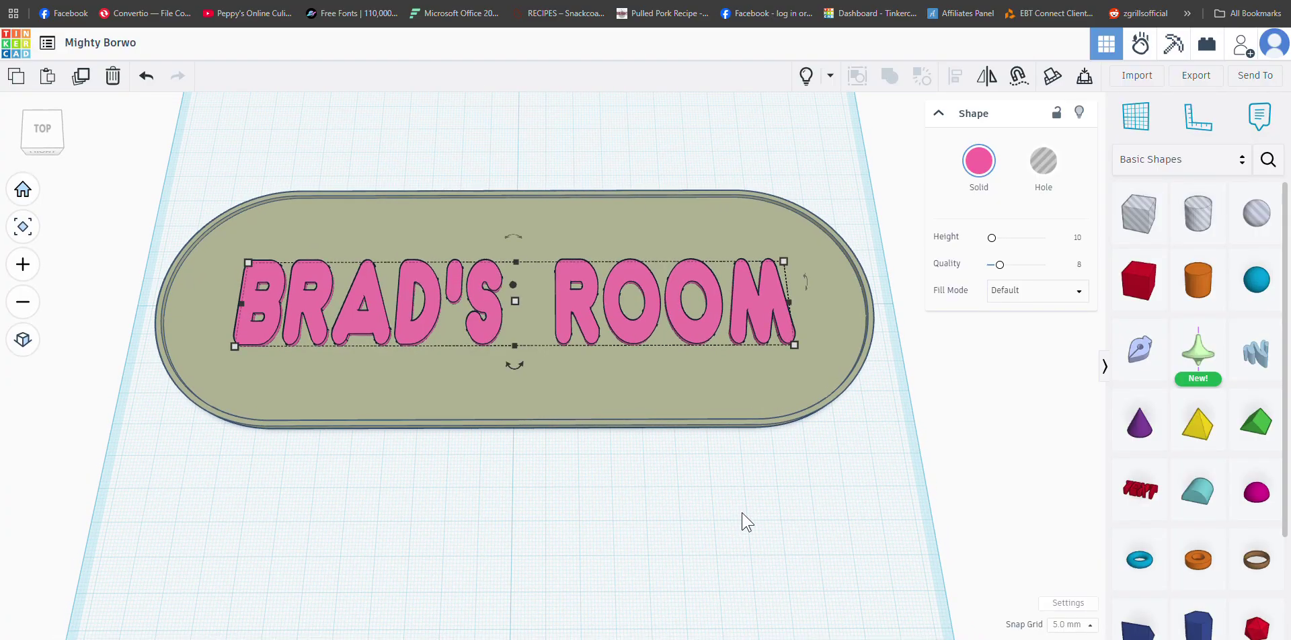
left_click(741, 512)
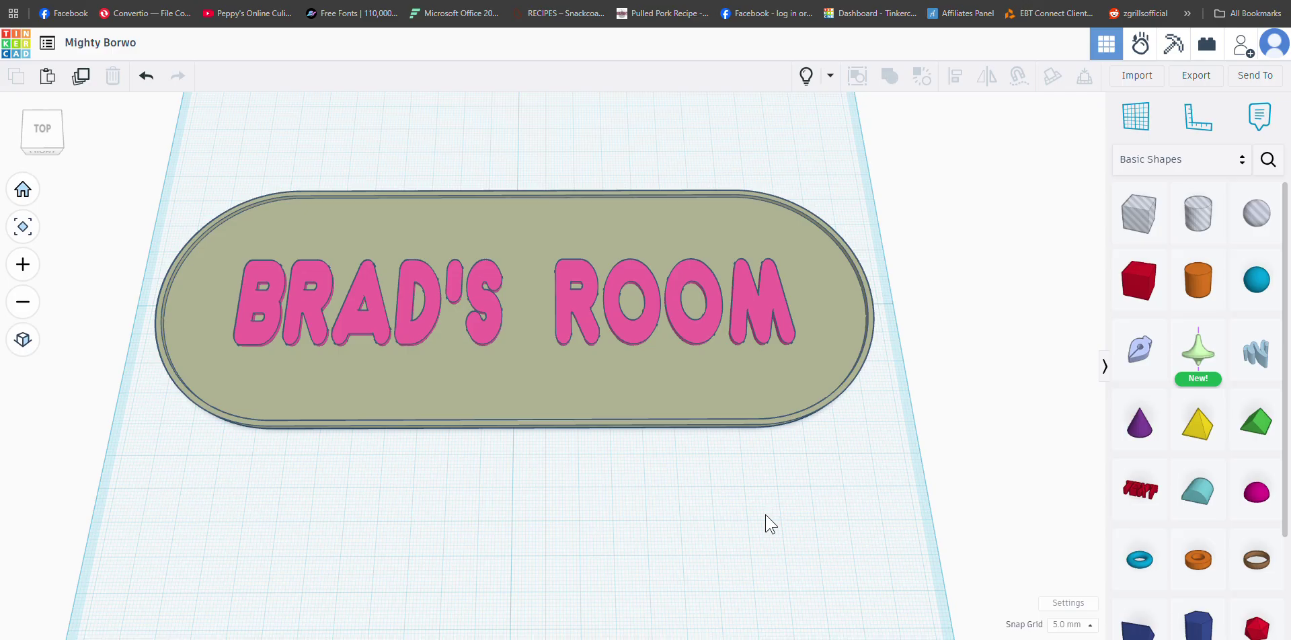
Step: Combine the rimmed plate and the pink lettering into a single Union group
right_click_drag(761, 510, 760, 441)
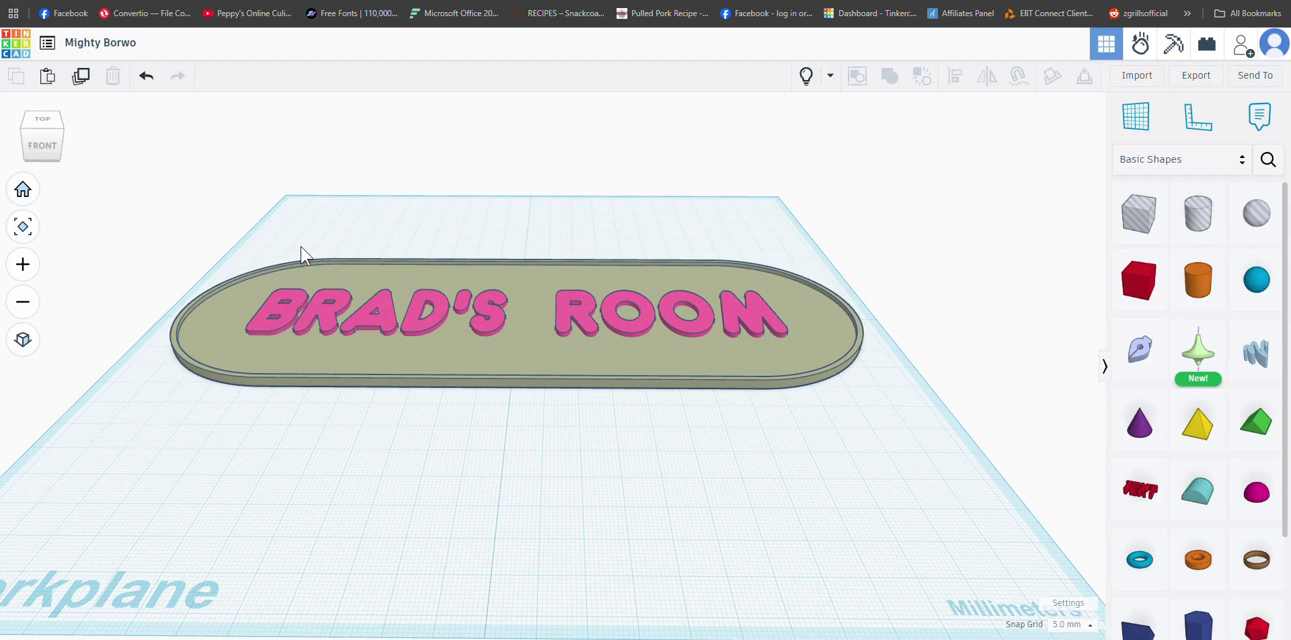
left_click_drag(212, 231, 900, 459)
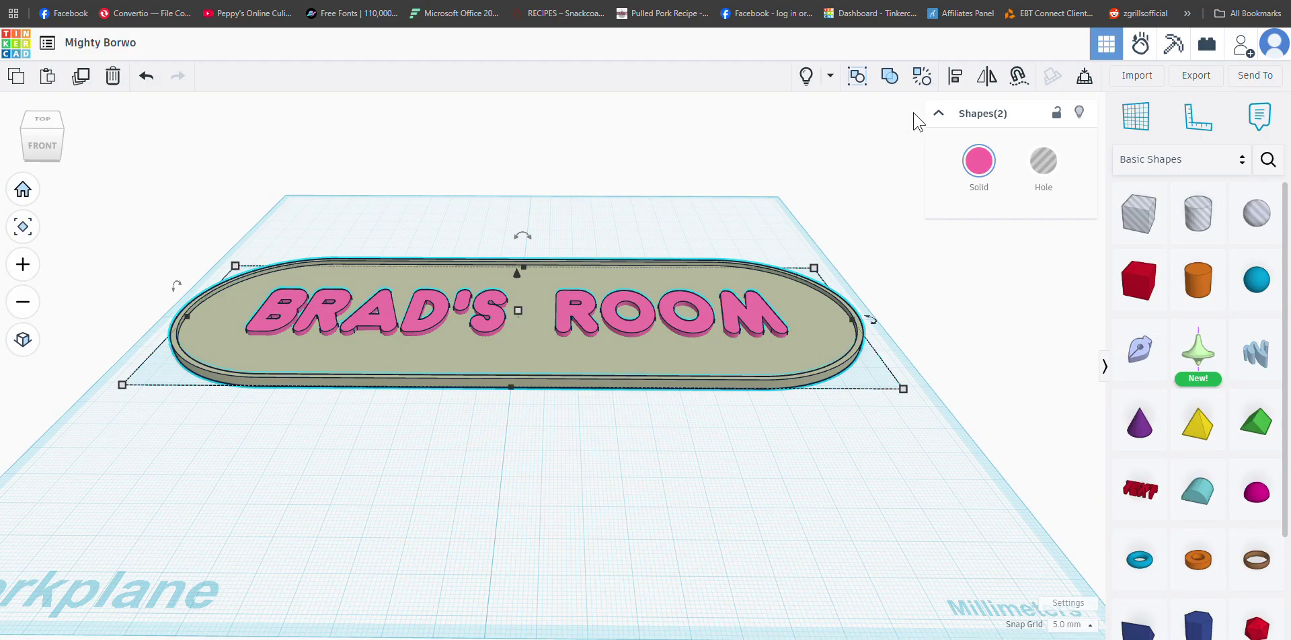
left_click(890, 76)
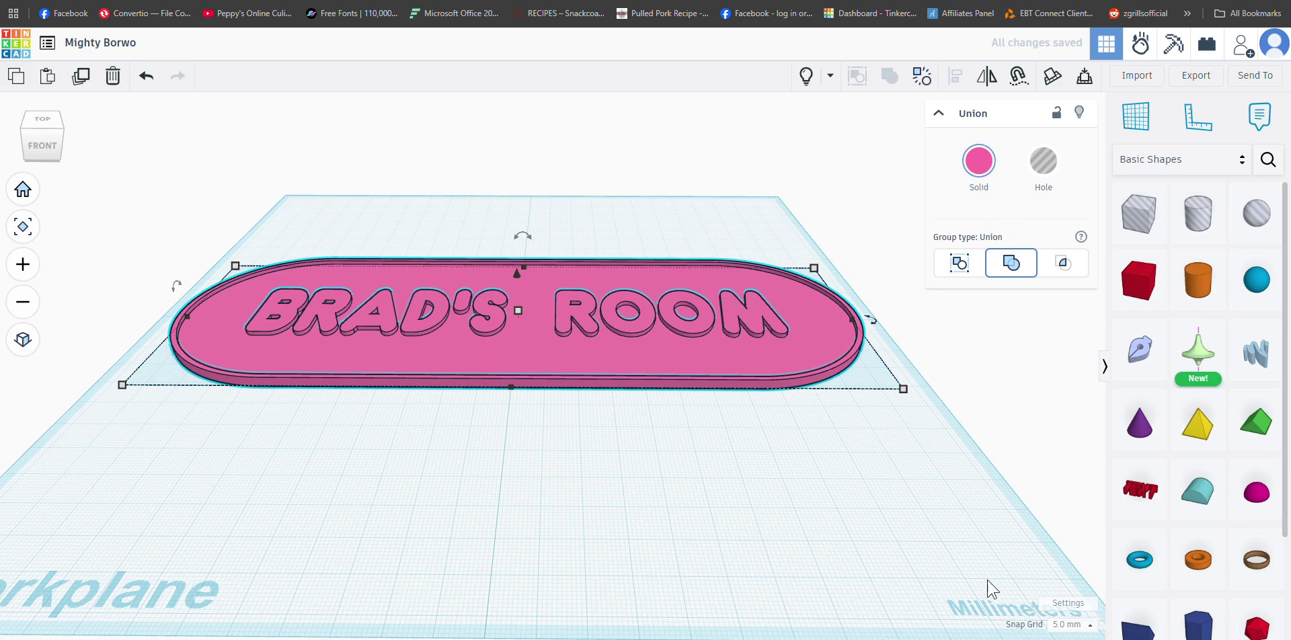
Step: Recolour the grouped name plate with the light grey solid colour preset and deselect it
left_click(979, 168)
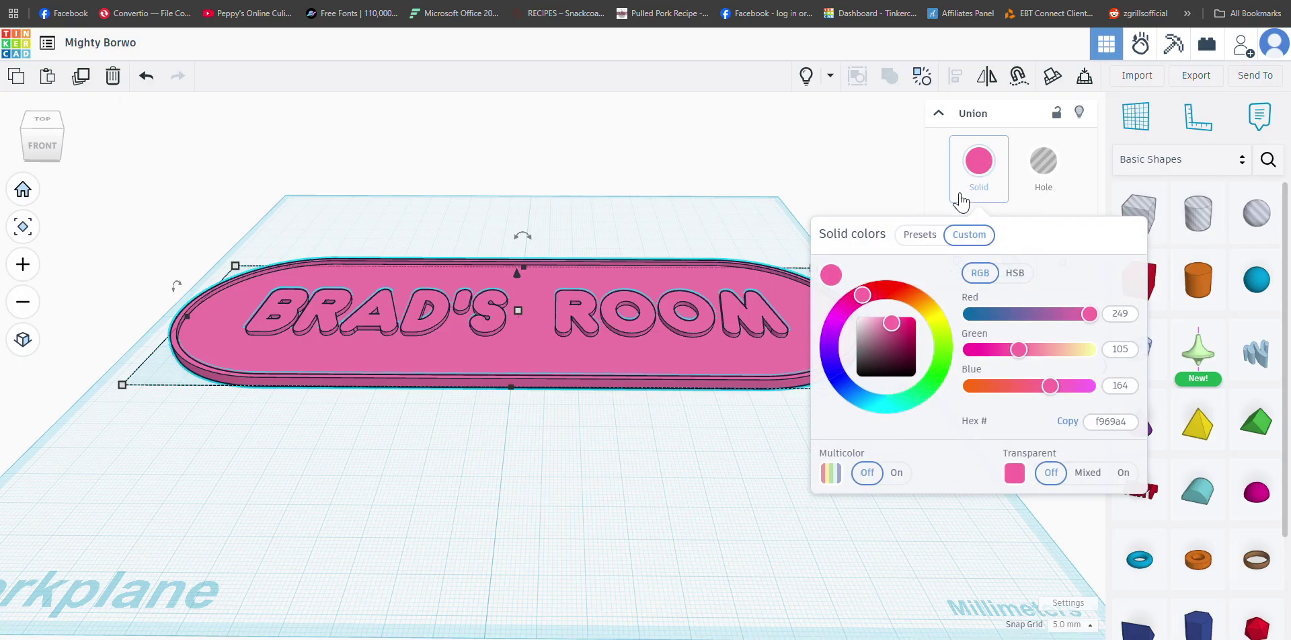
left_click(920, 235)
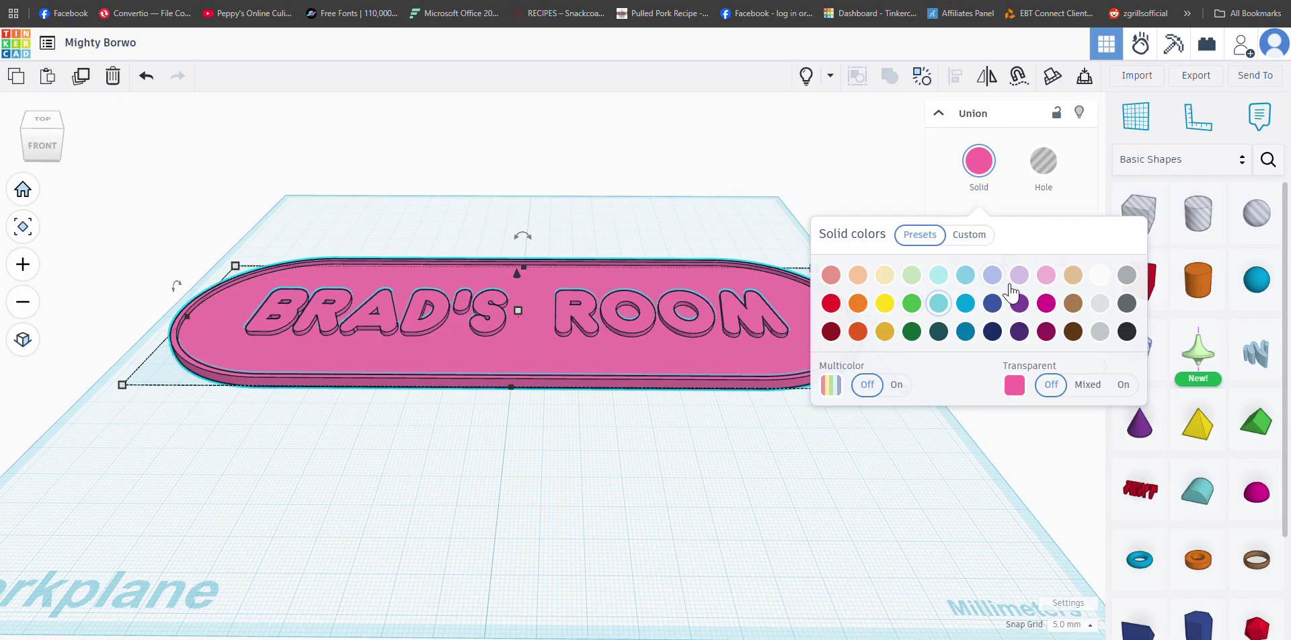
left_click(1129, 275)
left_click(728, 465)
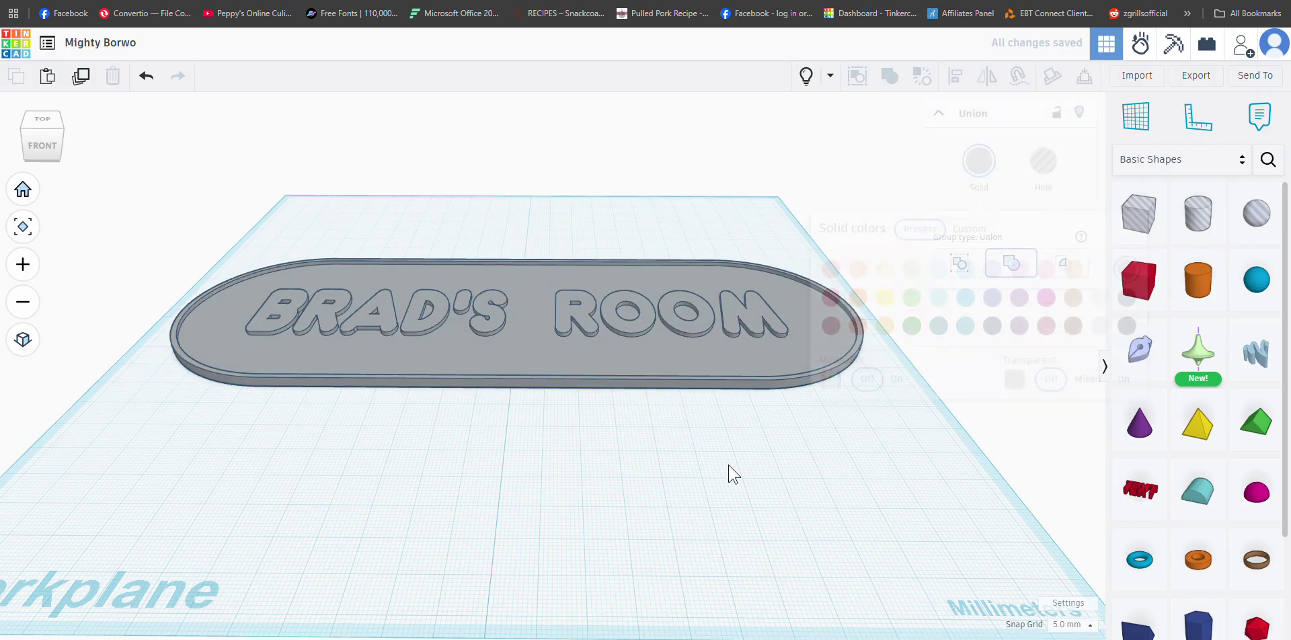
right_click_drag(728, 466, 725, 442)
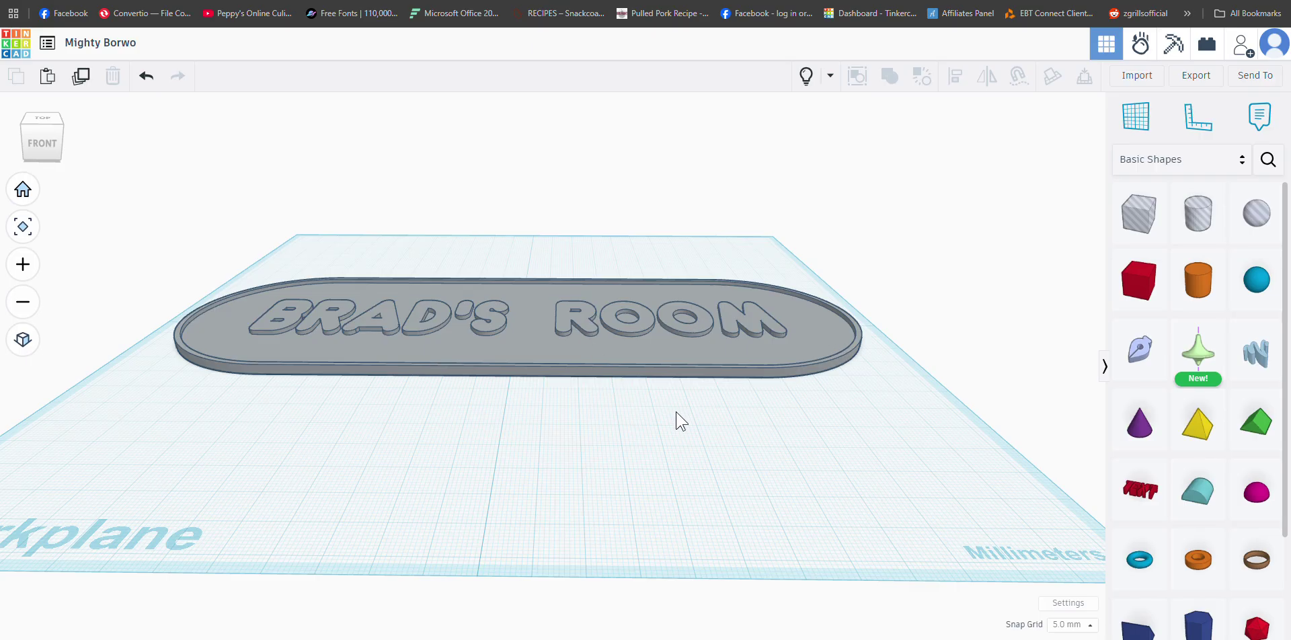
right_click_drag(675, 411, 671, 440)
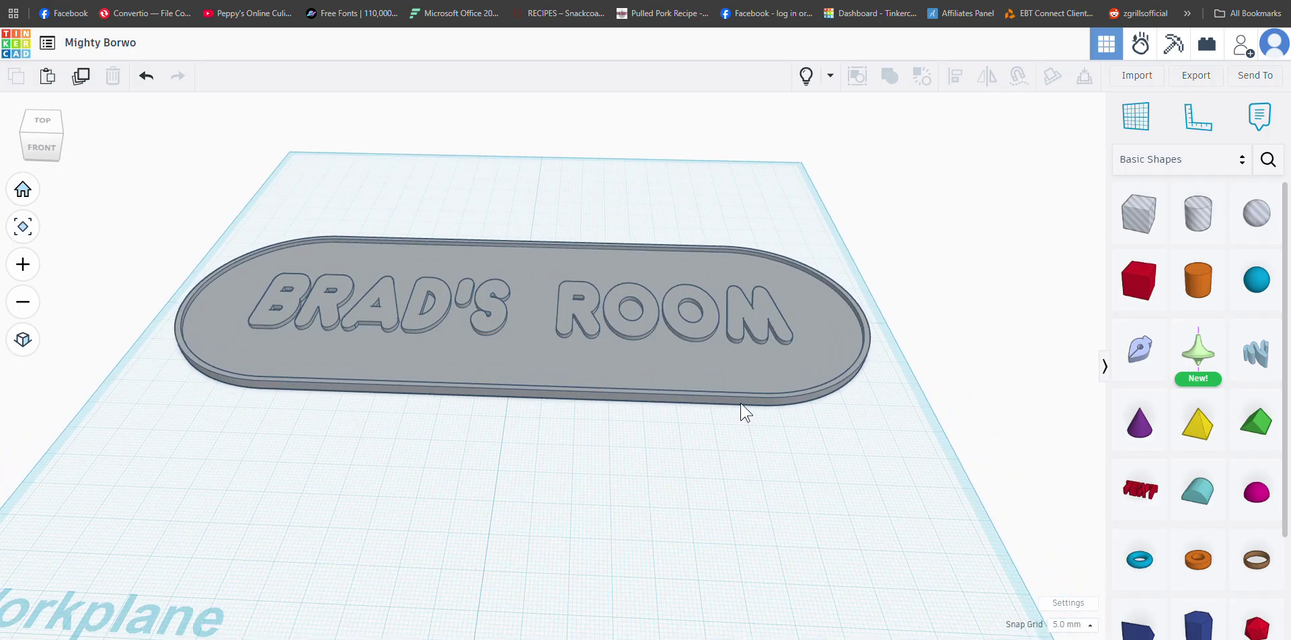
Step: Export the grouped name plate as an STL file, naming it with the room owner's name followed by "ROOM PLATE"
left_click(702, 361)
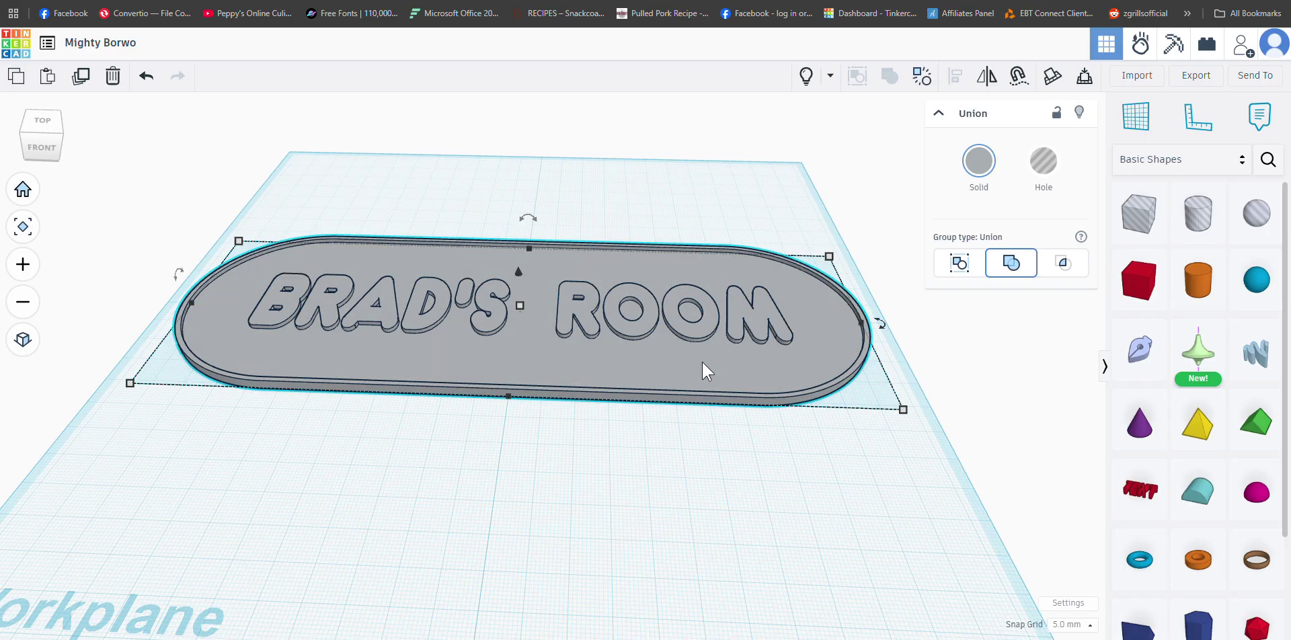
left_click(1201, 76)
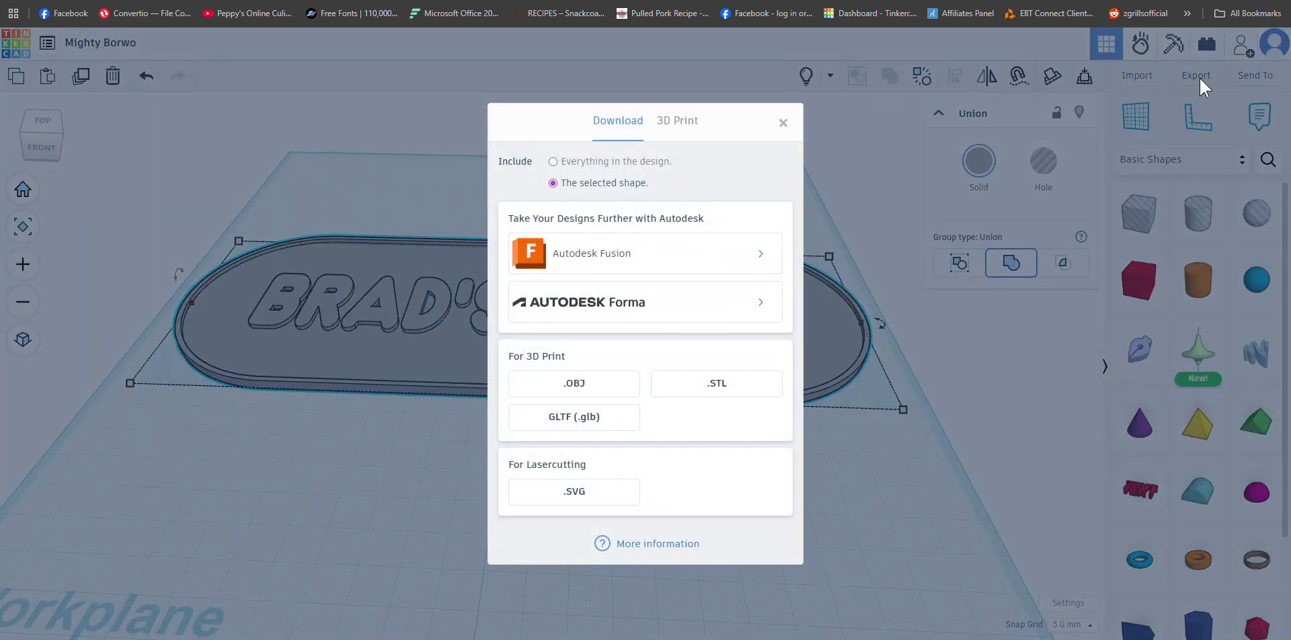
left_click(716, 383)
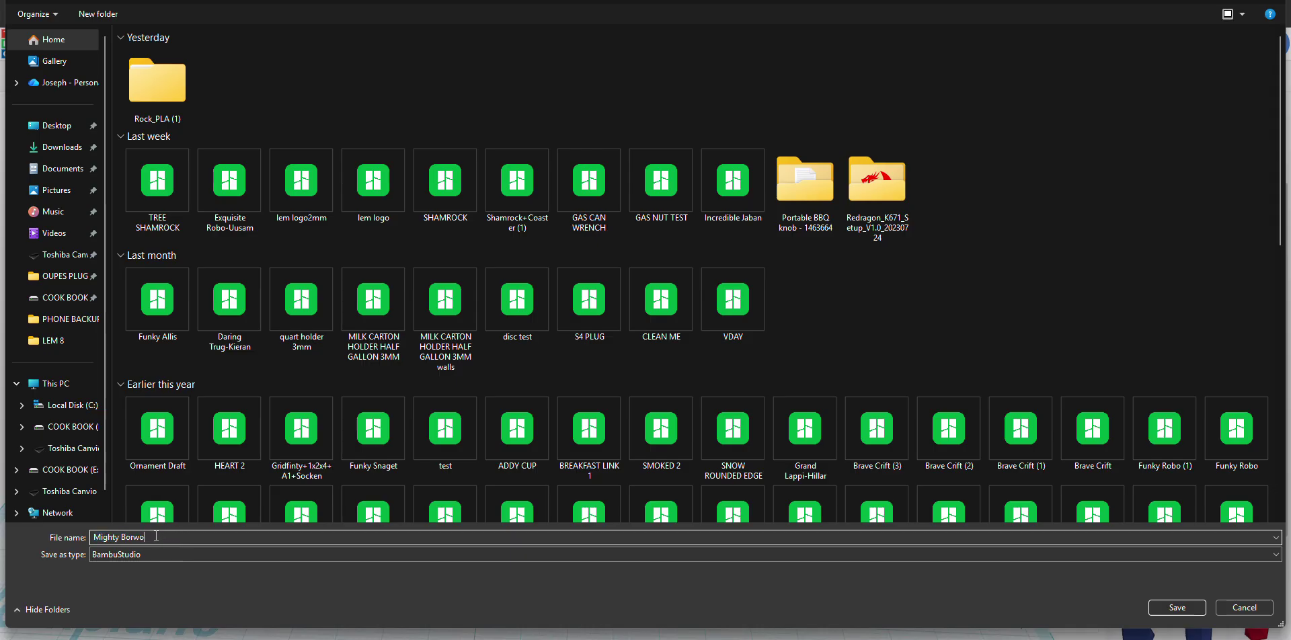
type("B")
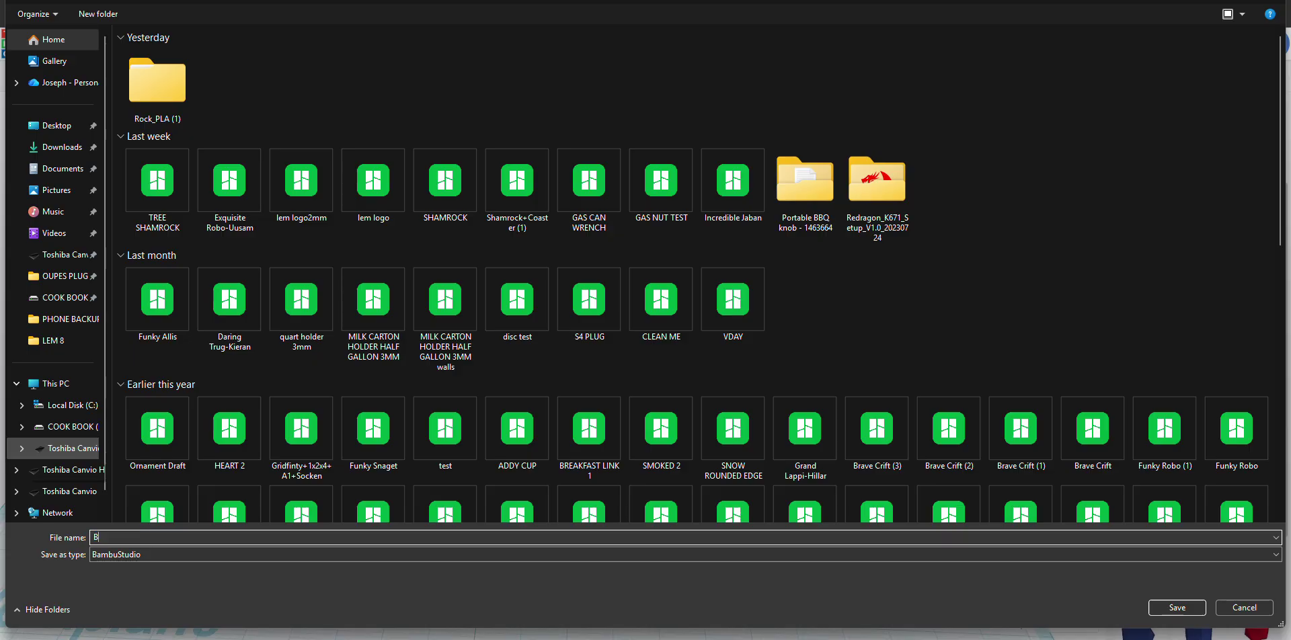
type("RADS ROOM PLATE")
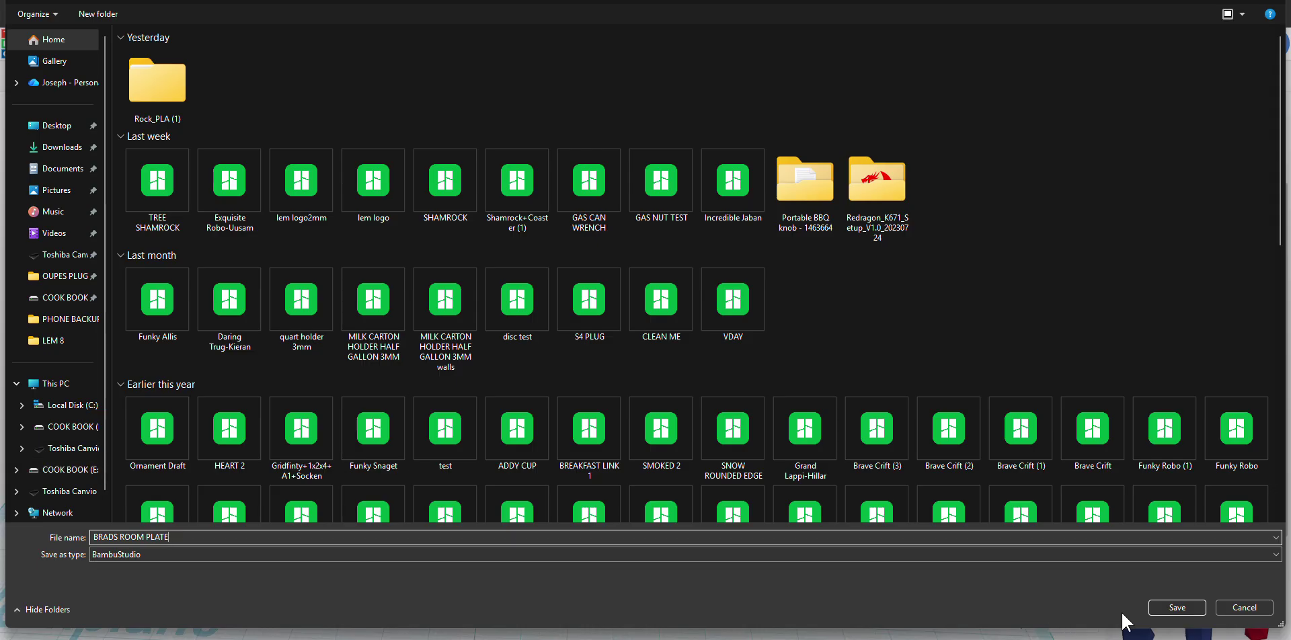
left_click(1176, 607)
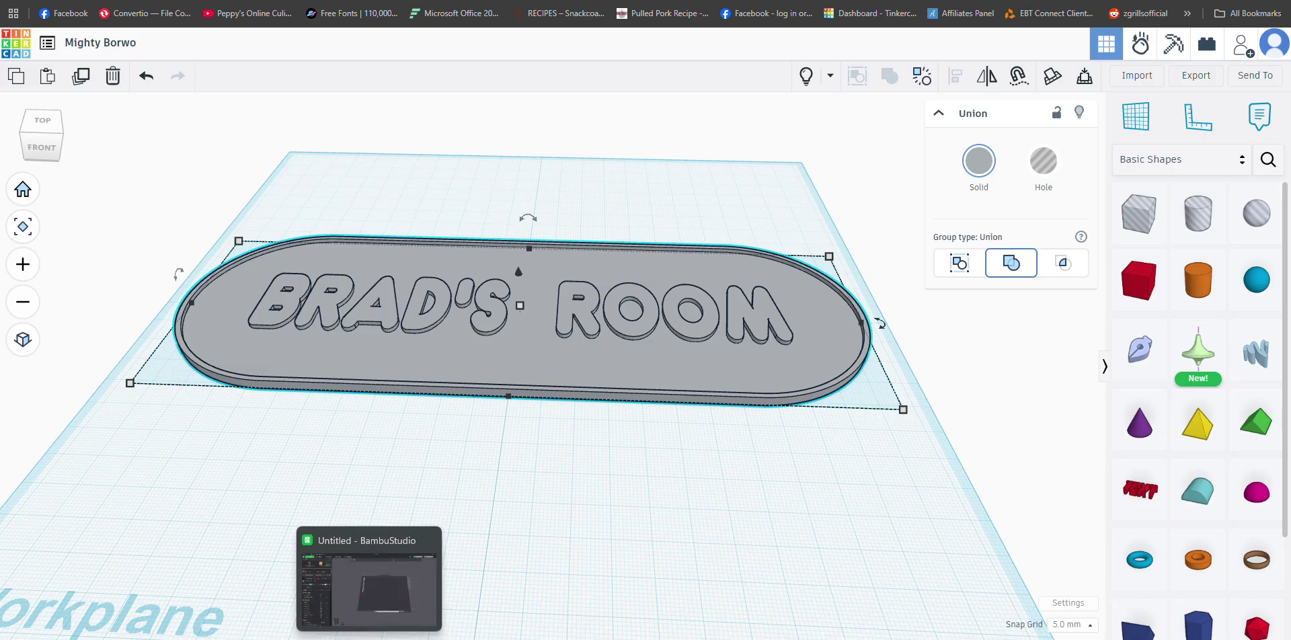
Step: Switch to Bambu Studio and import the exported room plate STL from the Downloads folder onto the build plate
left_click(369, 639)
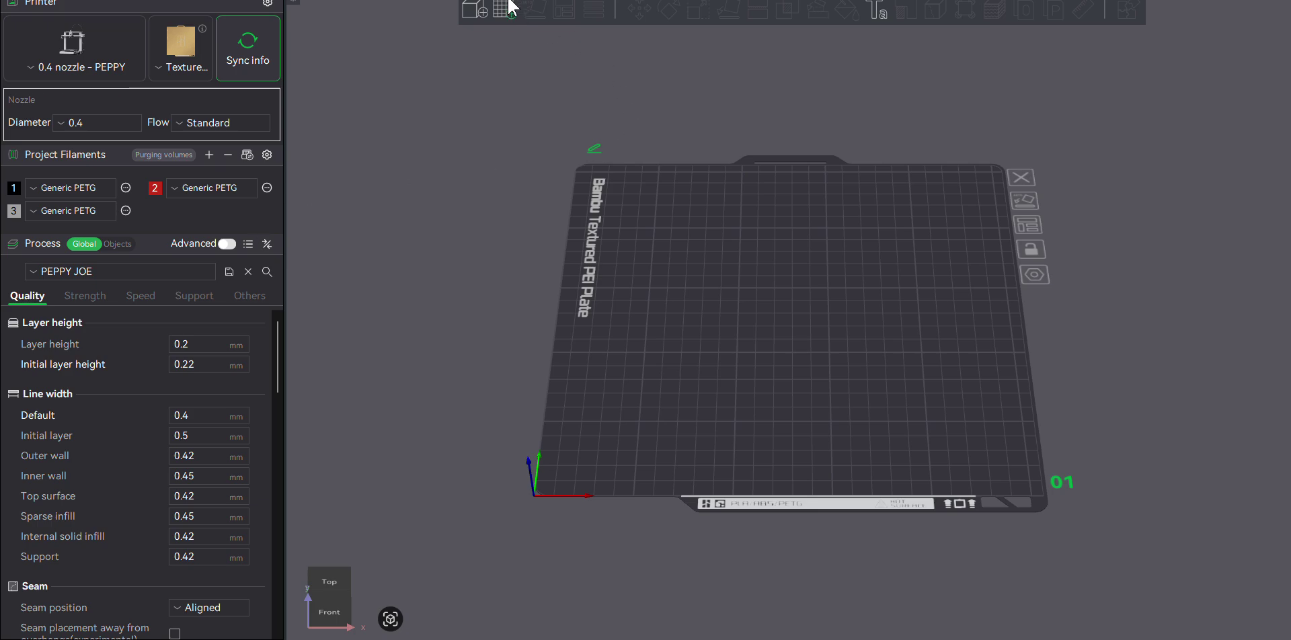
left_click(472, 8)
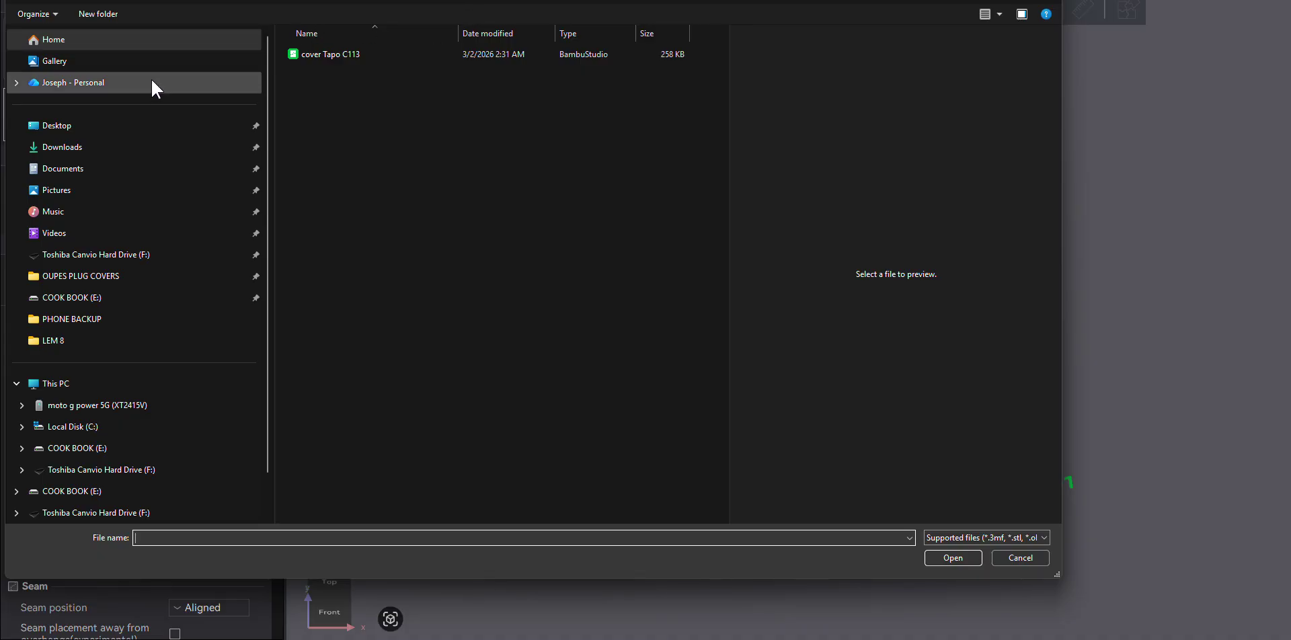
left_click(123, 145)
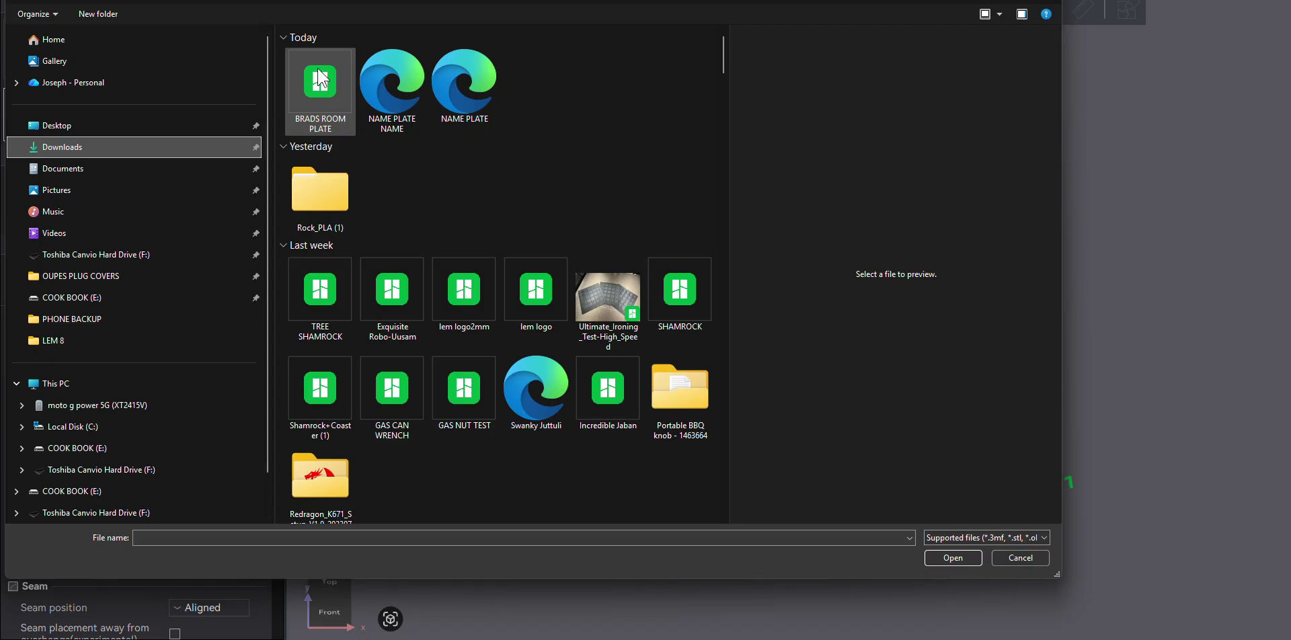
left_click(308, 92)
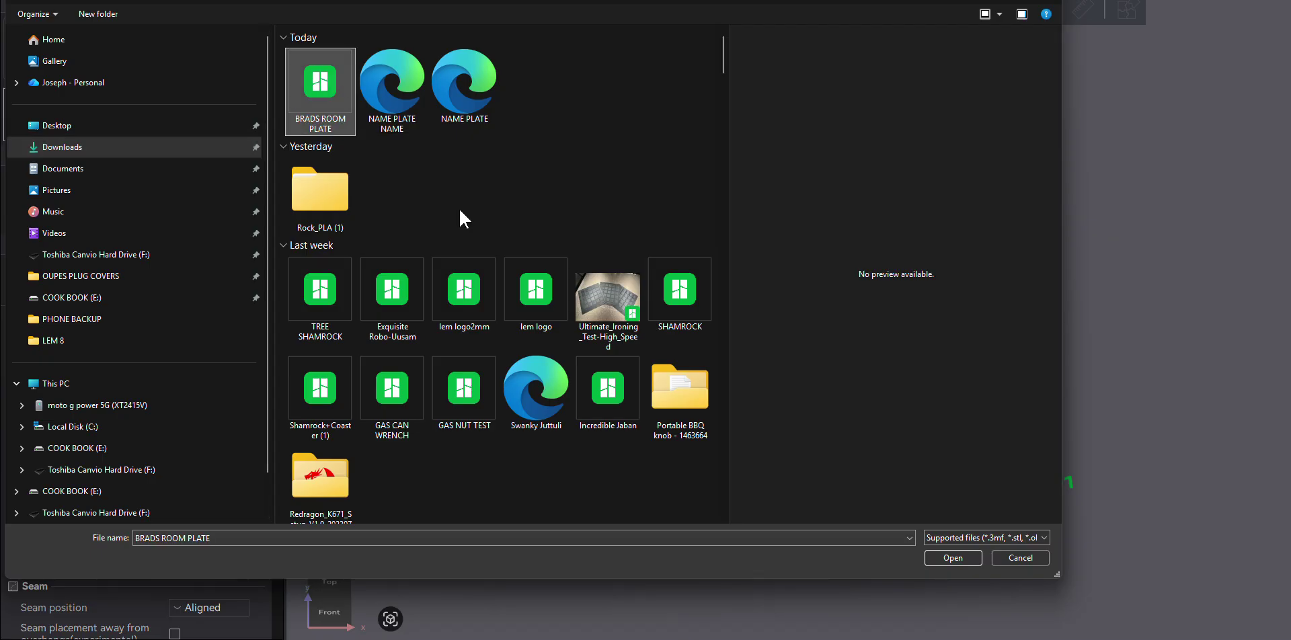
left_click(940, 555)
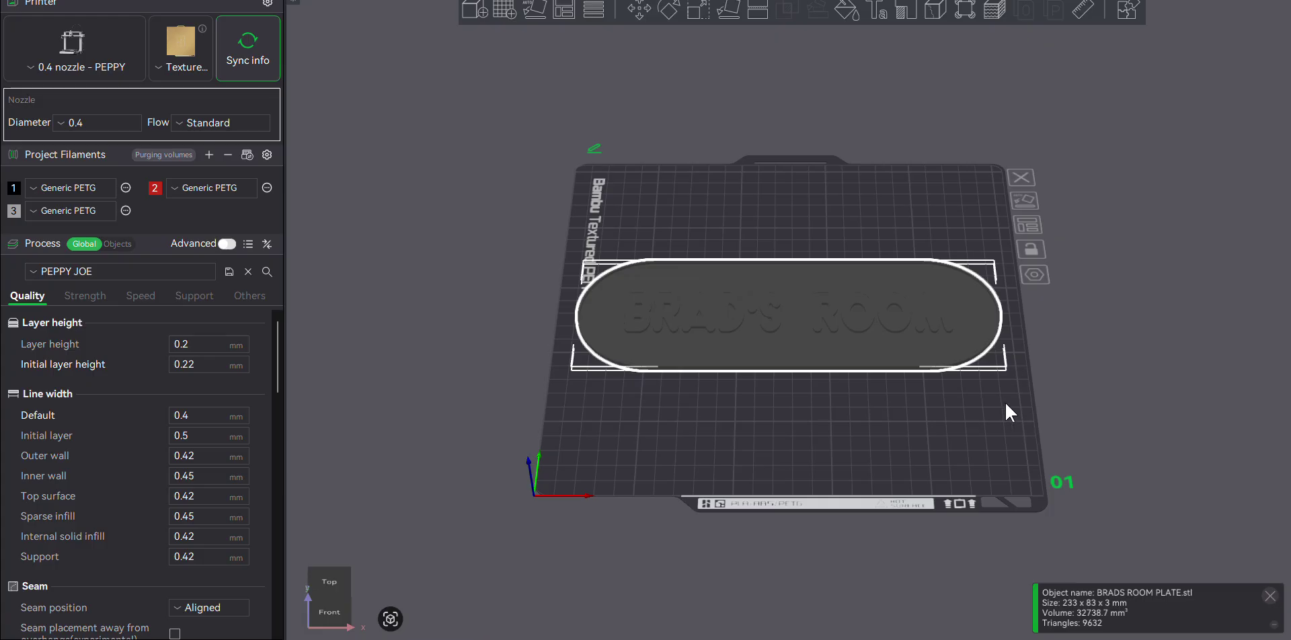
Step: Change the colour of filament 1 to pure blue and filament 2 to bright yellow from the basic colours
scroll(1001, 403, "up", 3)
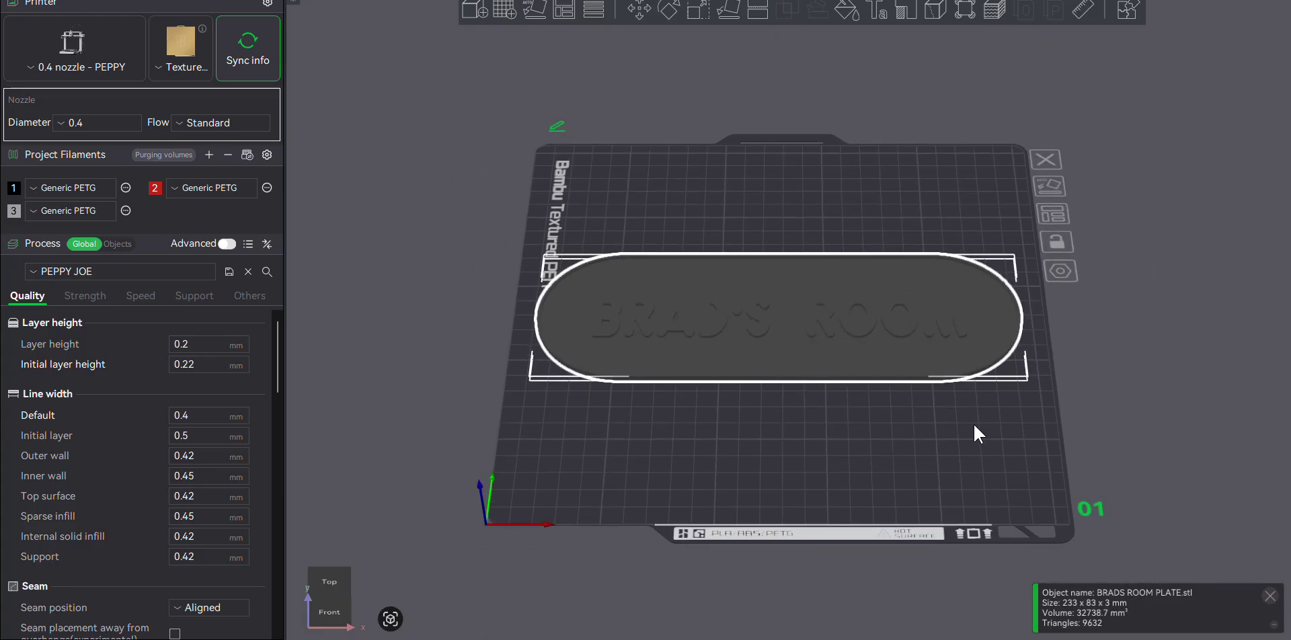
middle_click_drag(975, 426, 900, 429)
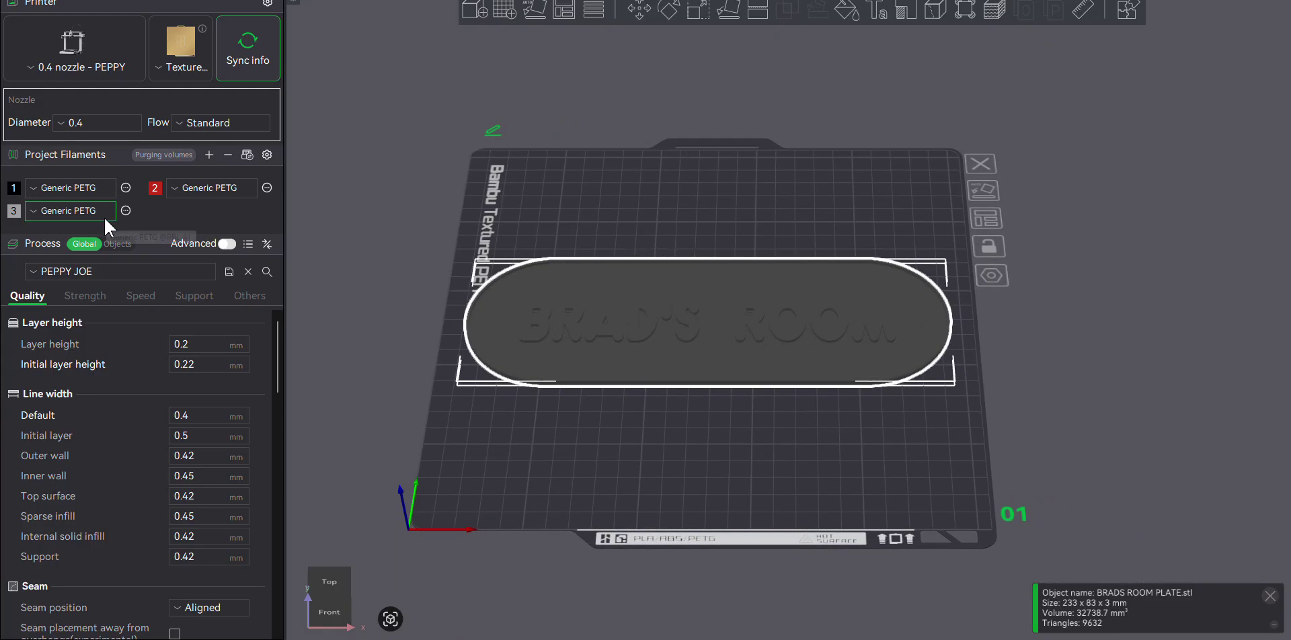
left_click(13, 189)
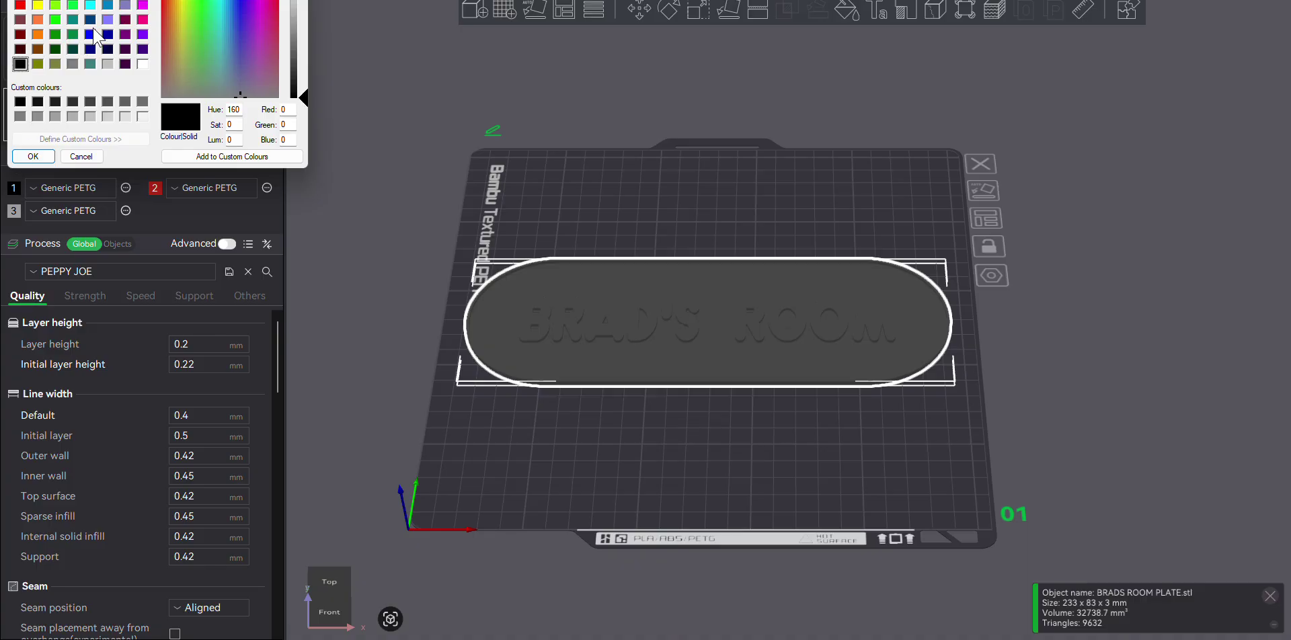
left_click(90, 37)
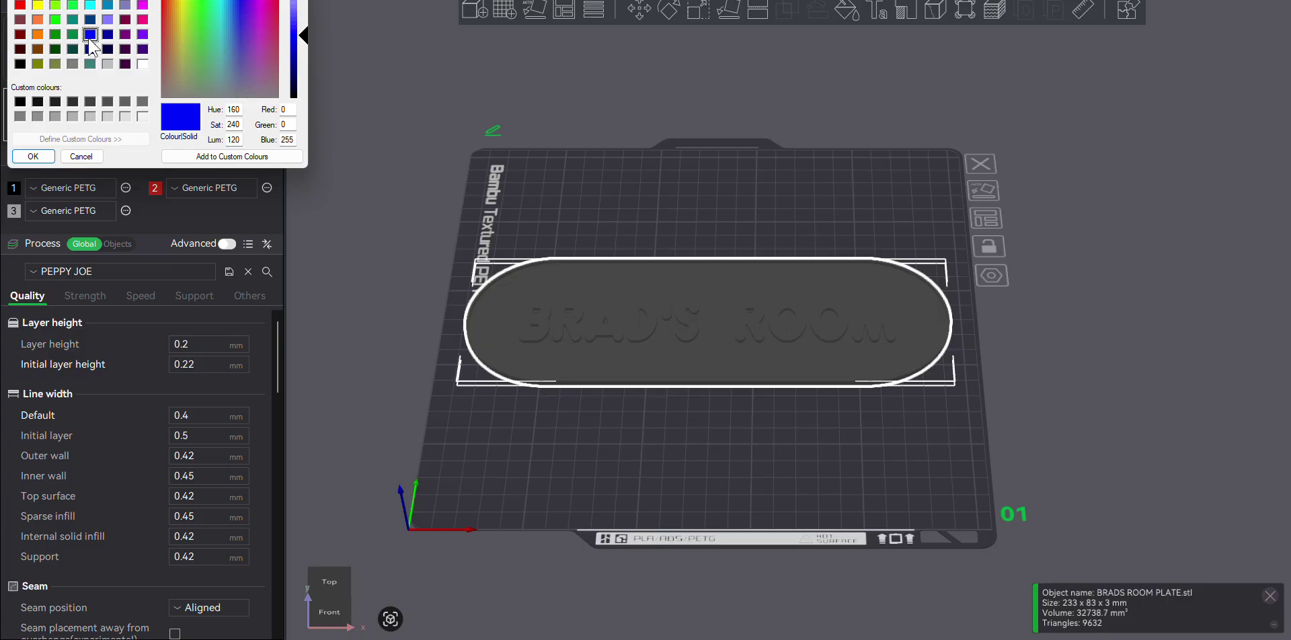
left_click(33, 156)
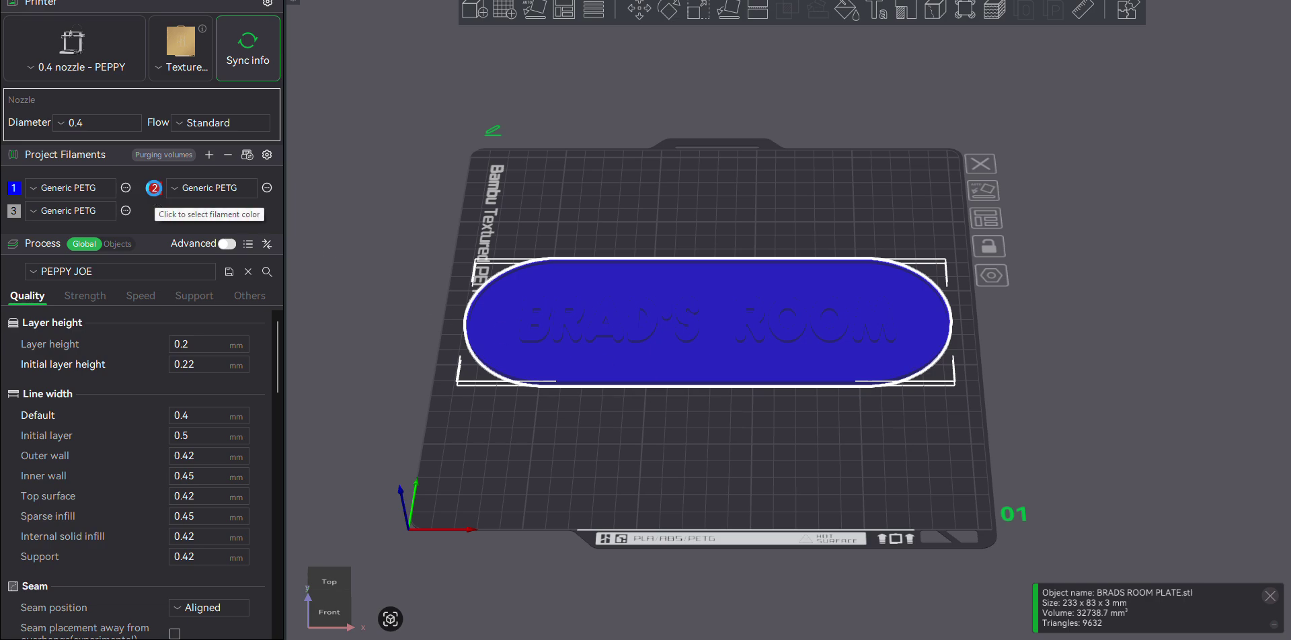
left_click(155, 187)
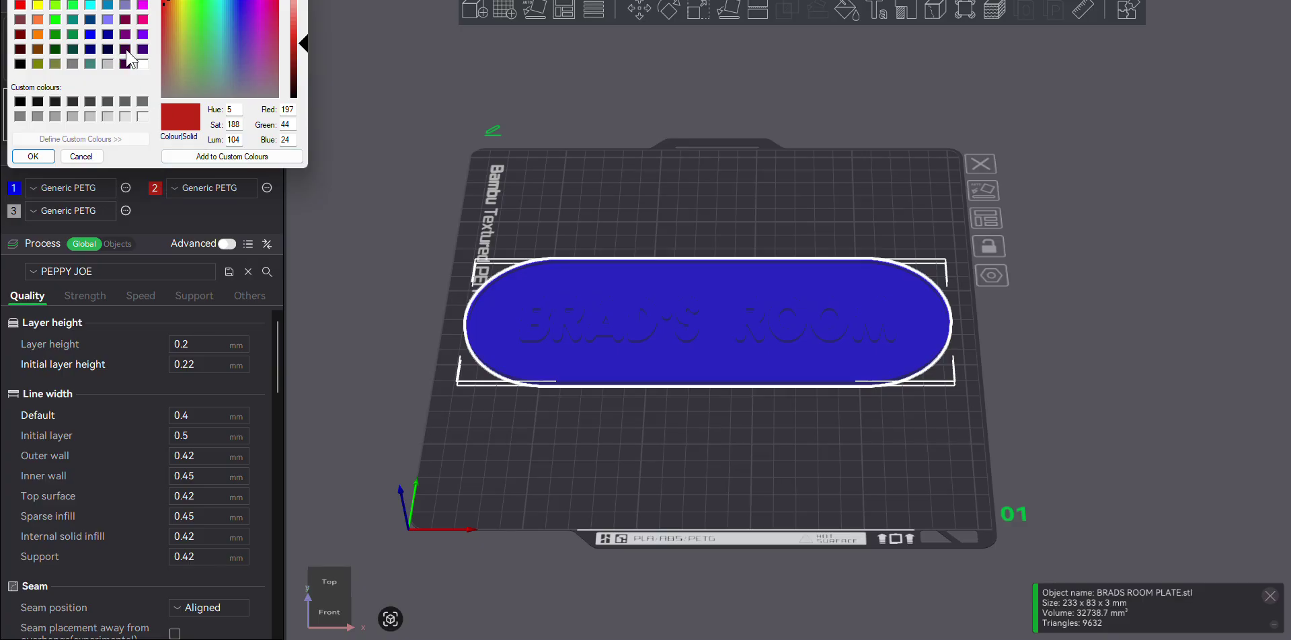
left_click(37, 7)
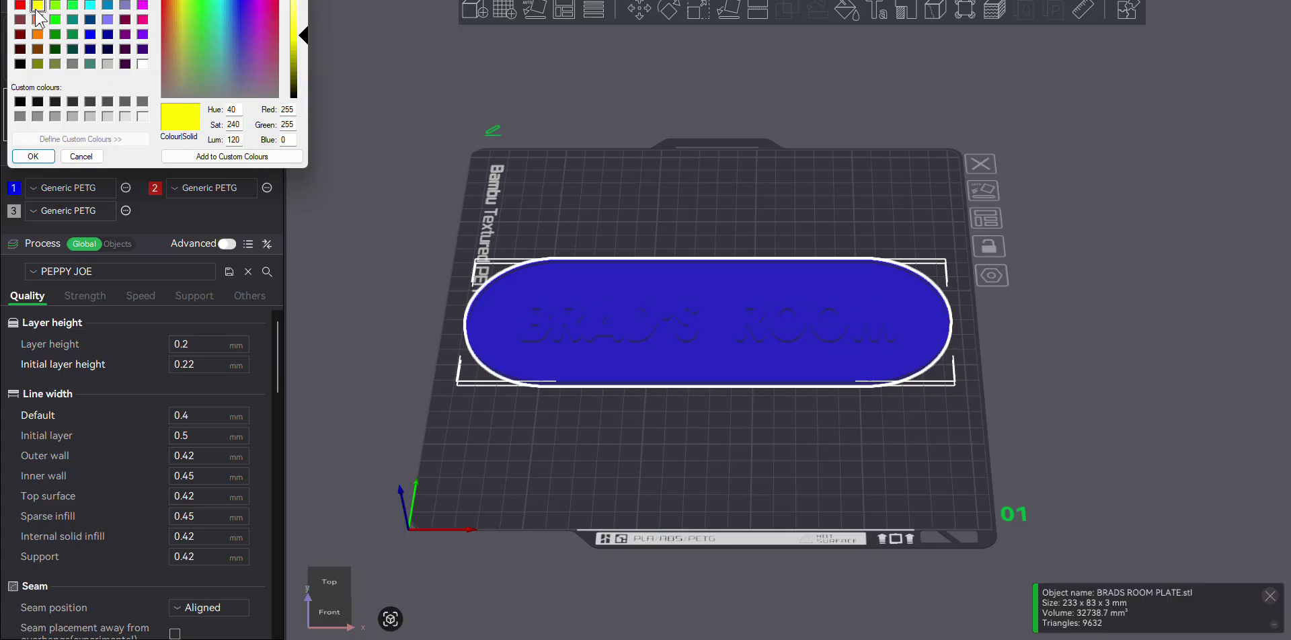
left_click(28, 156)
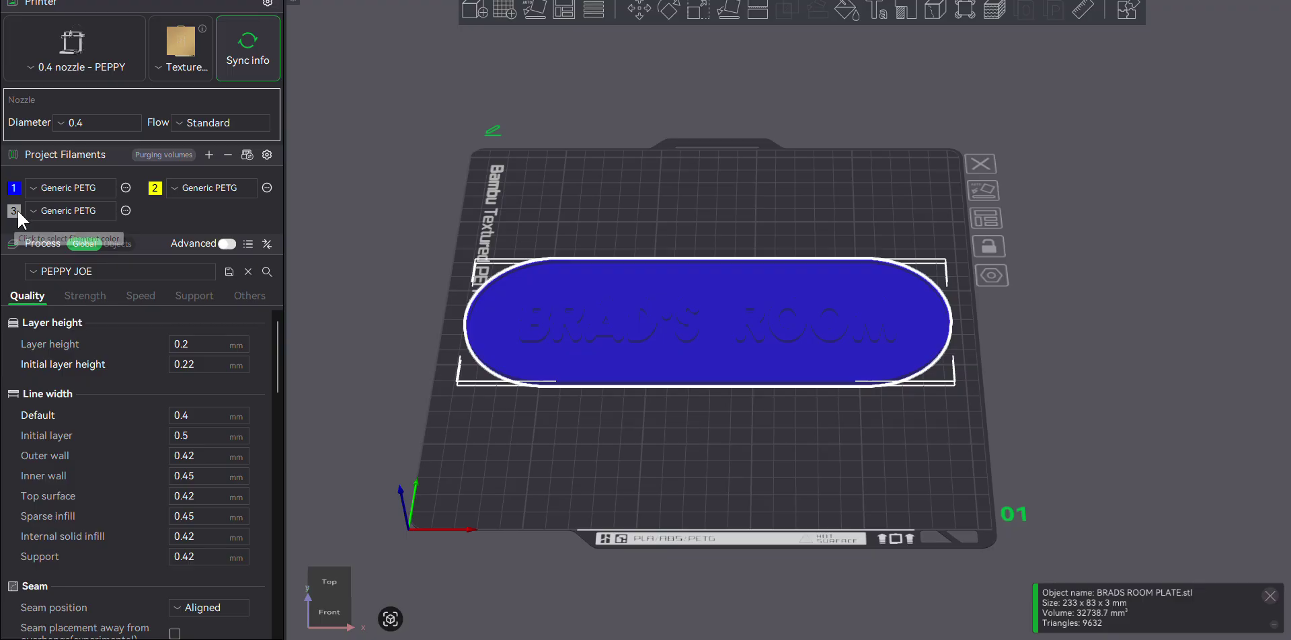
Step: Start colour painting on the name plate with filament 2, using the Fill tool in Edge detection mode
scroll(829, 436, "up", 4)
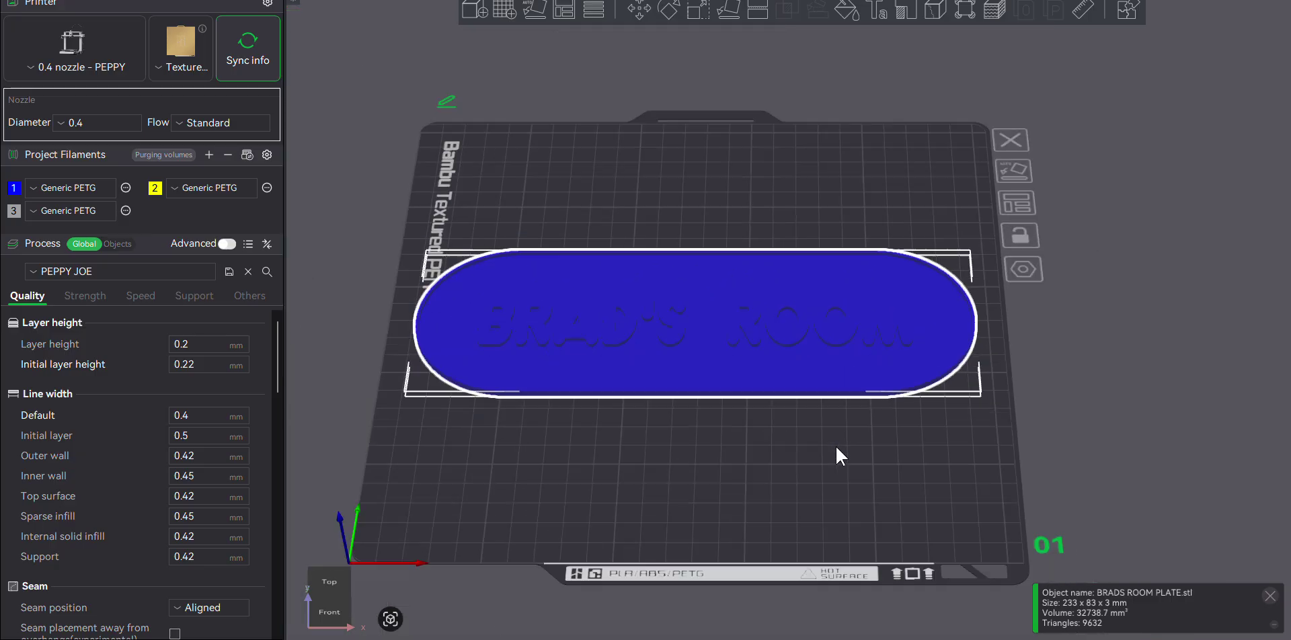
mouse_move(835, 445)
left_mouse_down()
mouse_move(867, 430)
mouse_move(855, 444)
mouse_move(852, 417)
mouse_move(845, 458)
mouse_move(859, 461)
mouse_move(849, 437)
left_mouse_up()
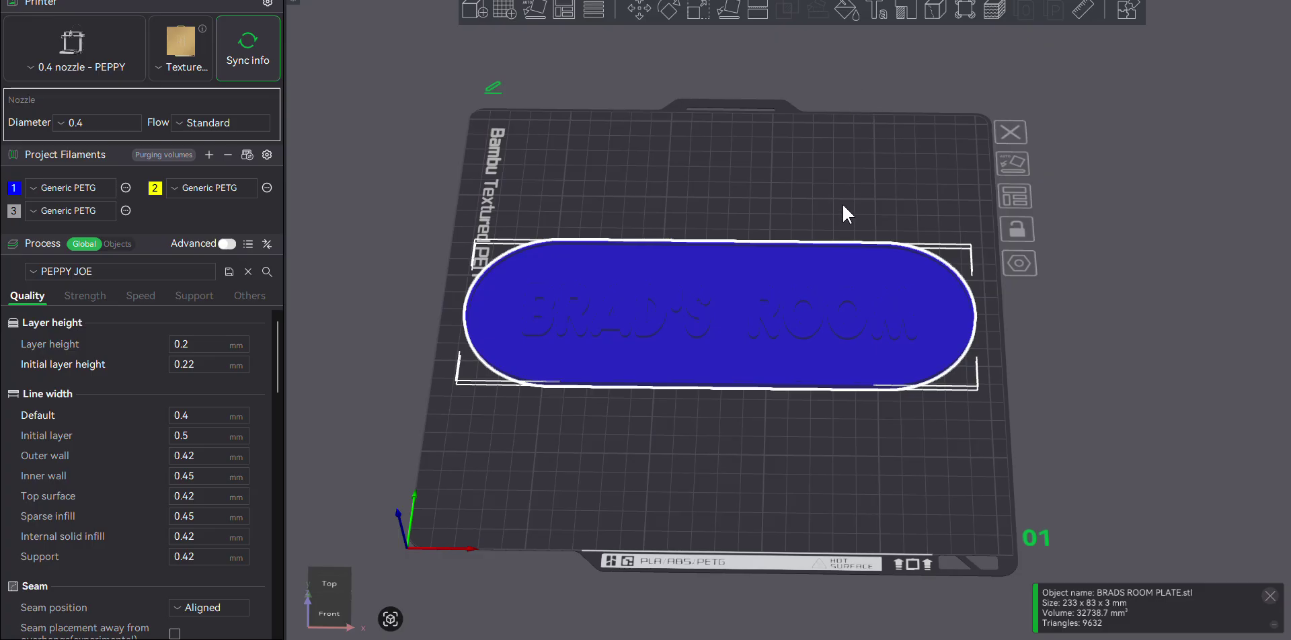
left_click(848, 14)
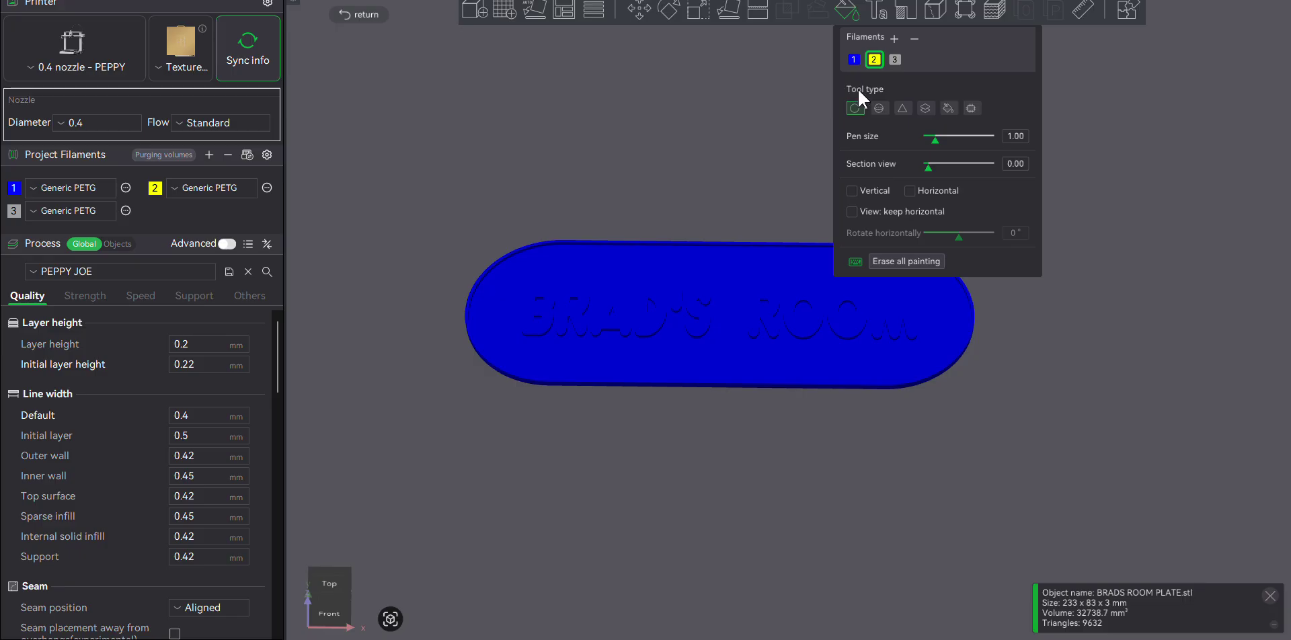
left_click(948, 109)
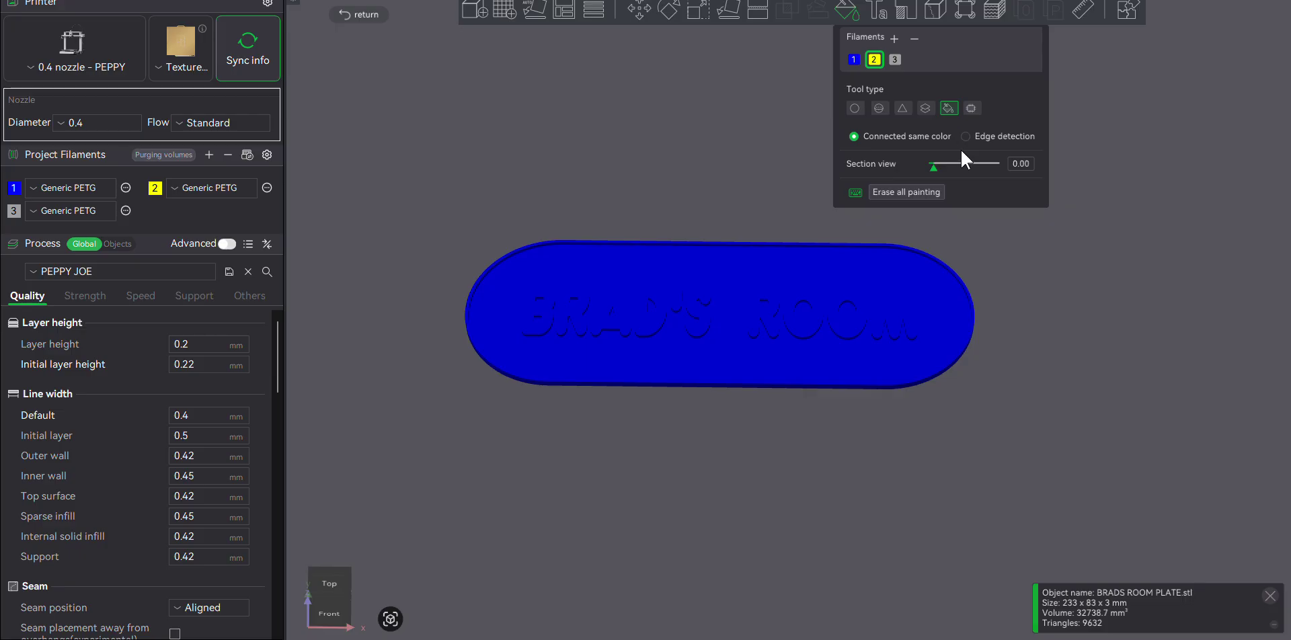
left_click(966, 136)
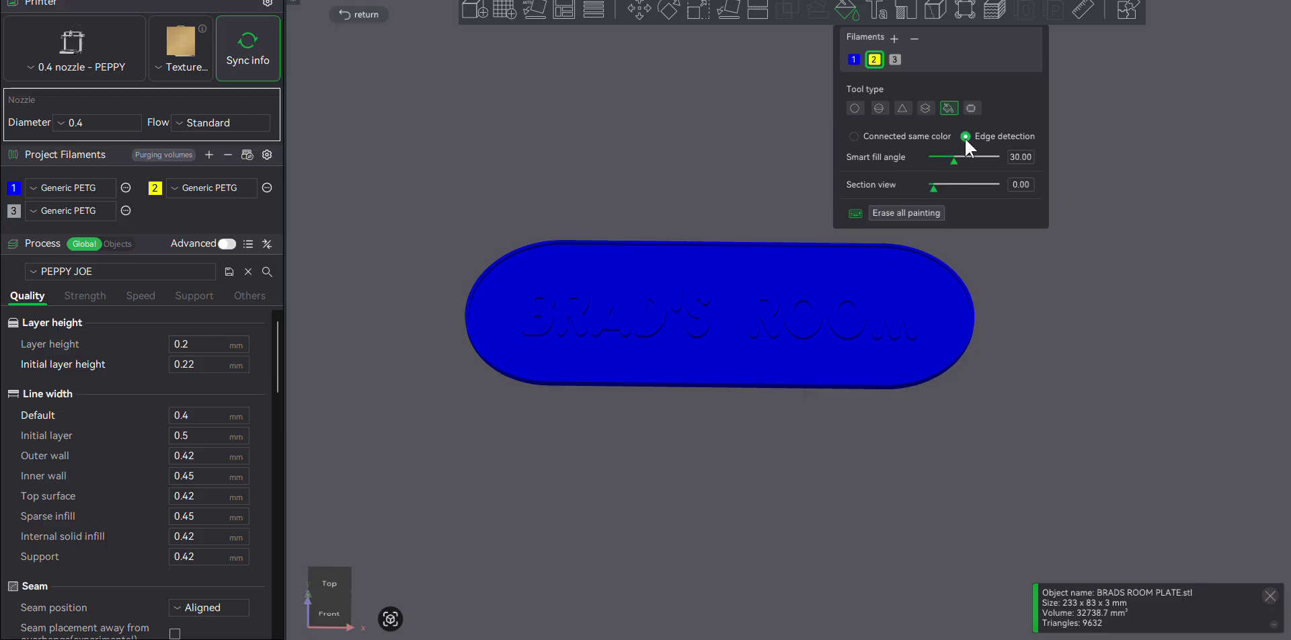
scroll(1016, 377, "up", 1)
scroll(1016, 380, "up", 3)
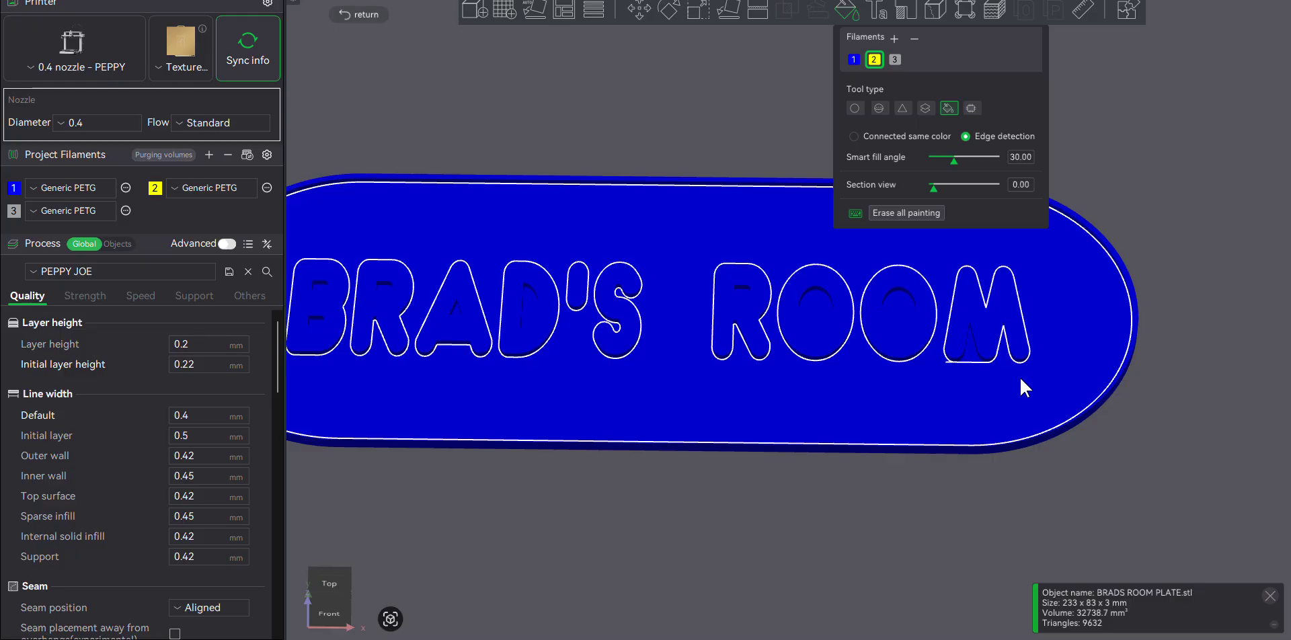
scroll(1020, 379, "down", 2)
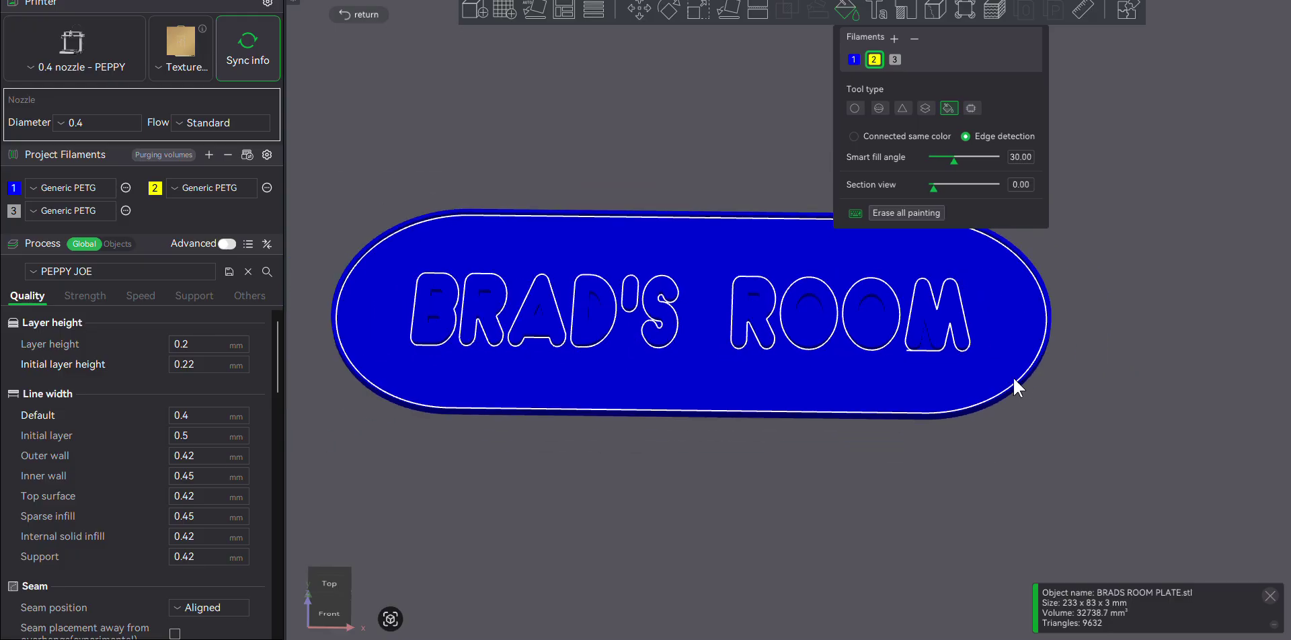
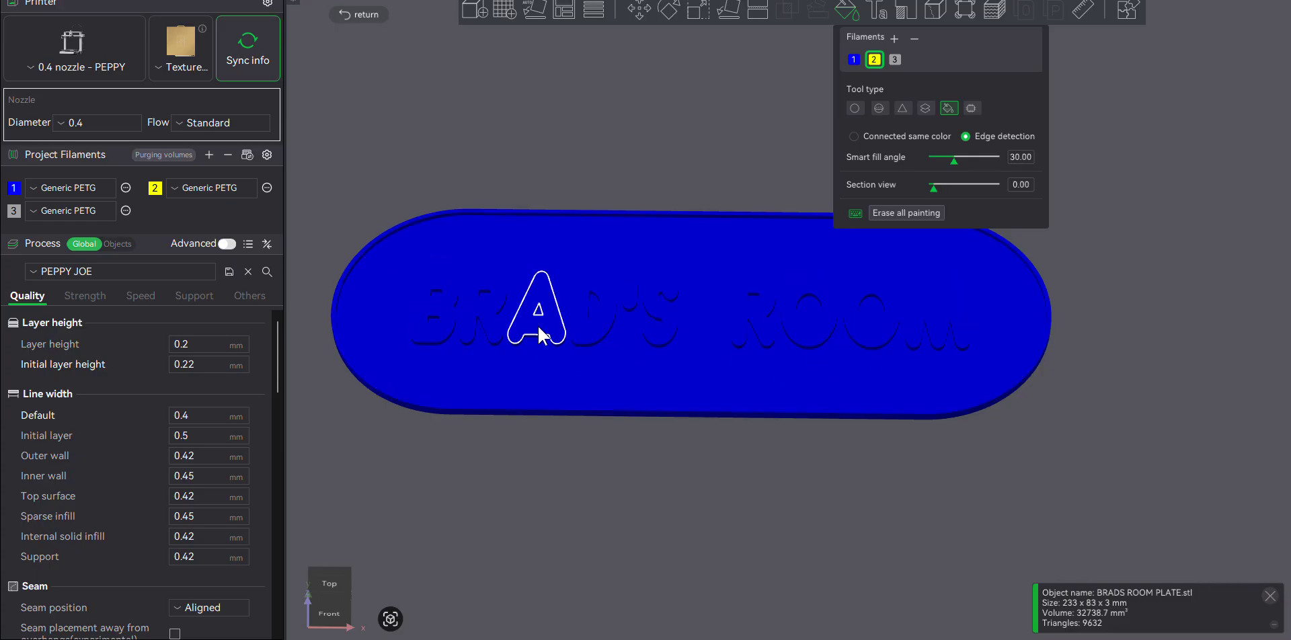
Step: Fill the top faces of all the raised letters and the apostrophe on the plate with yellow filament 2
left_click(427, 338)
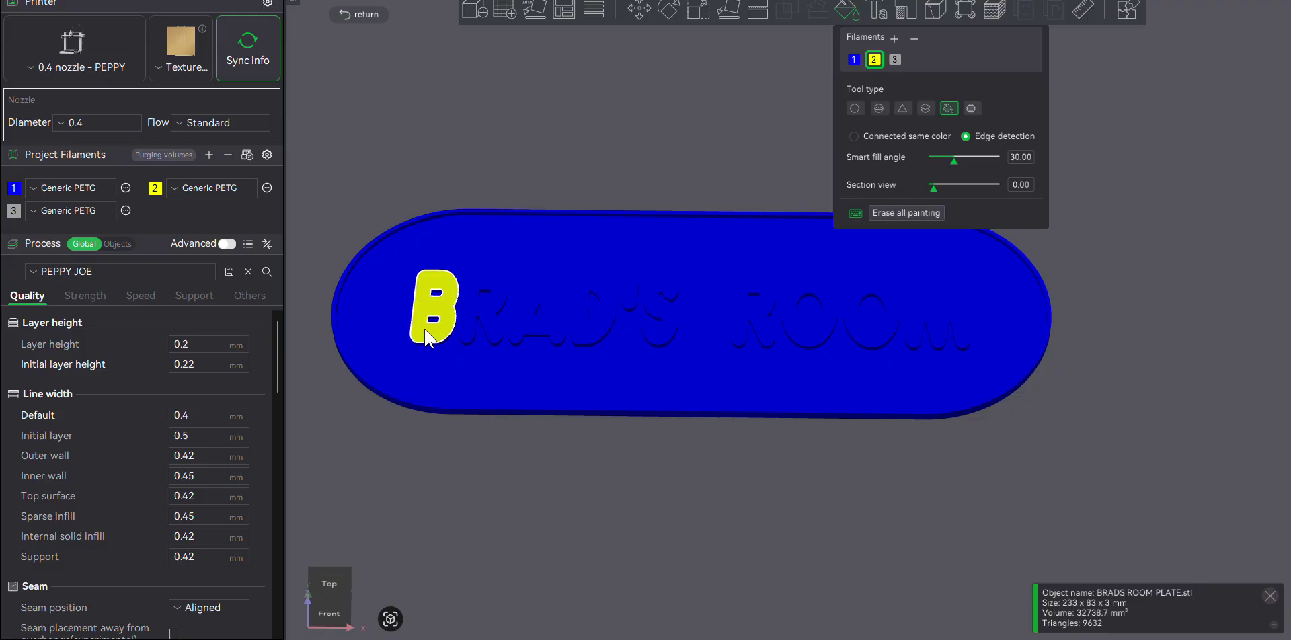
left_click(473, 321)
left_click(529, 328)
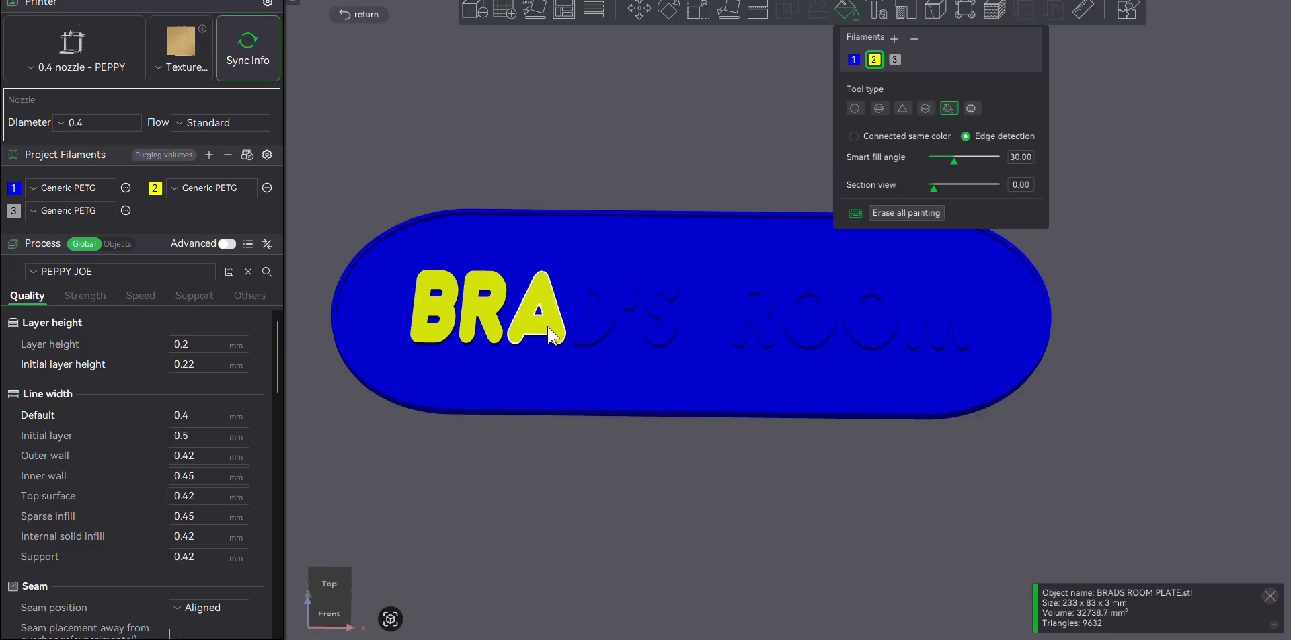
left_click(584, 336)
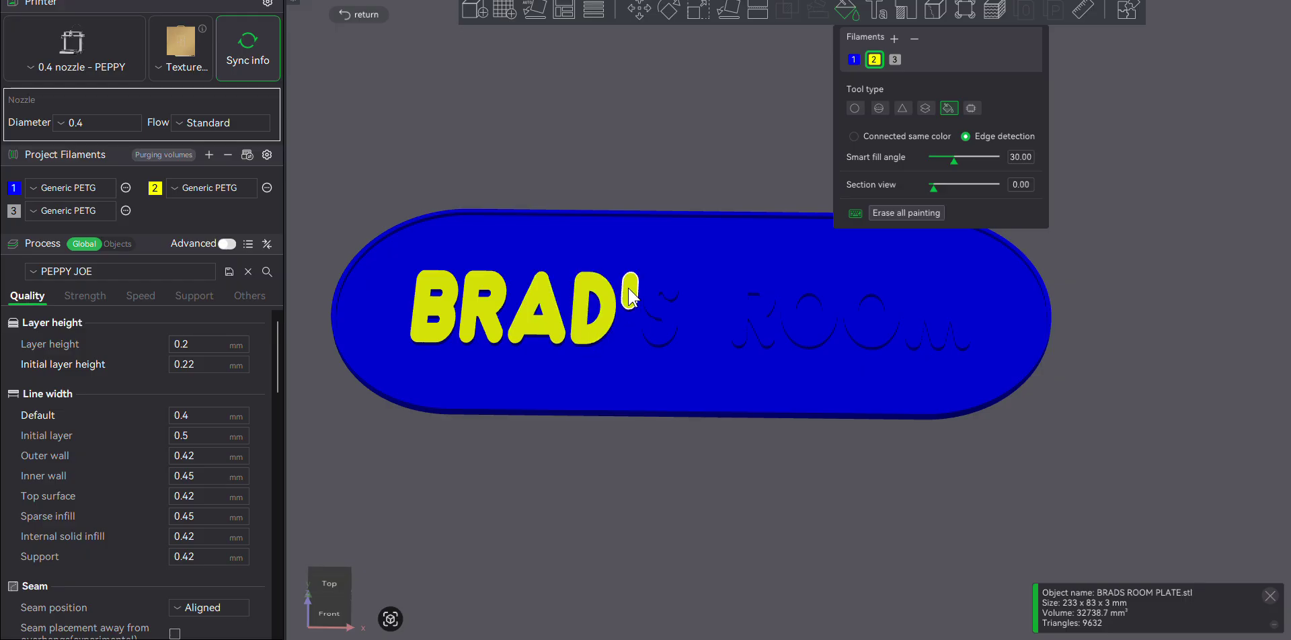
left_click(665, 320)
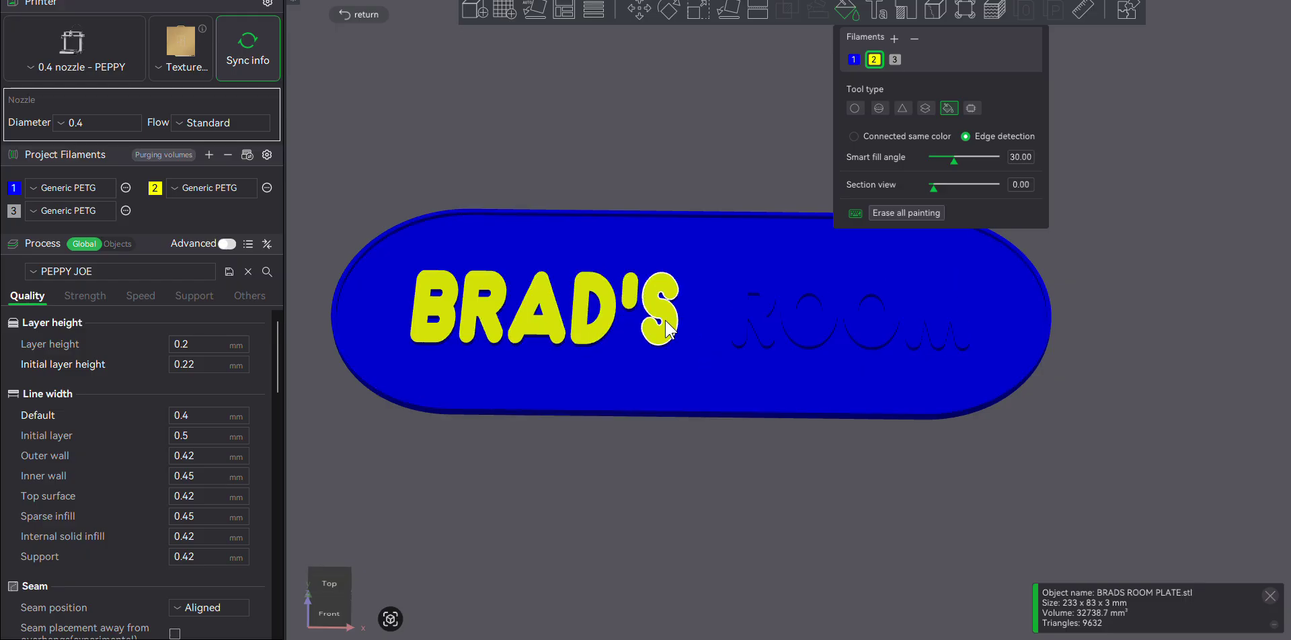
left_click(745, 327)
left_click(802, 339)
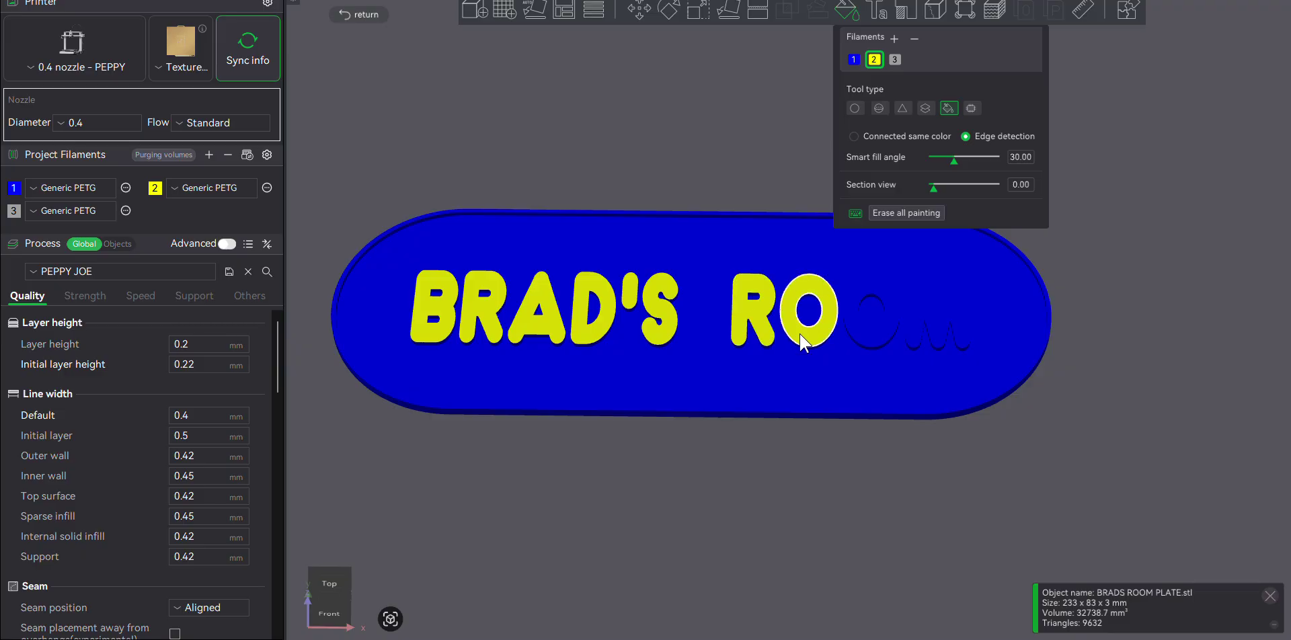
left_click(874, 329)
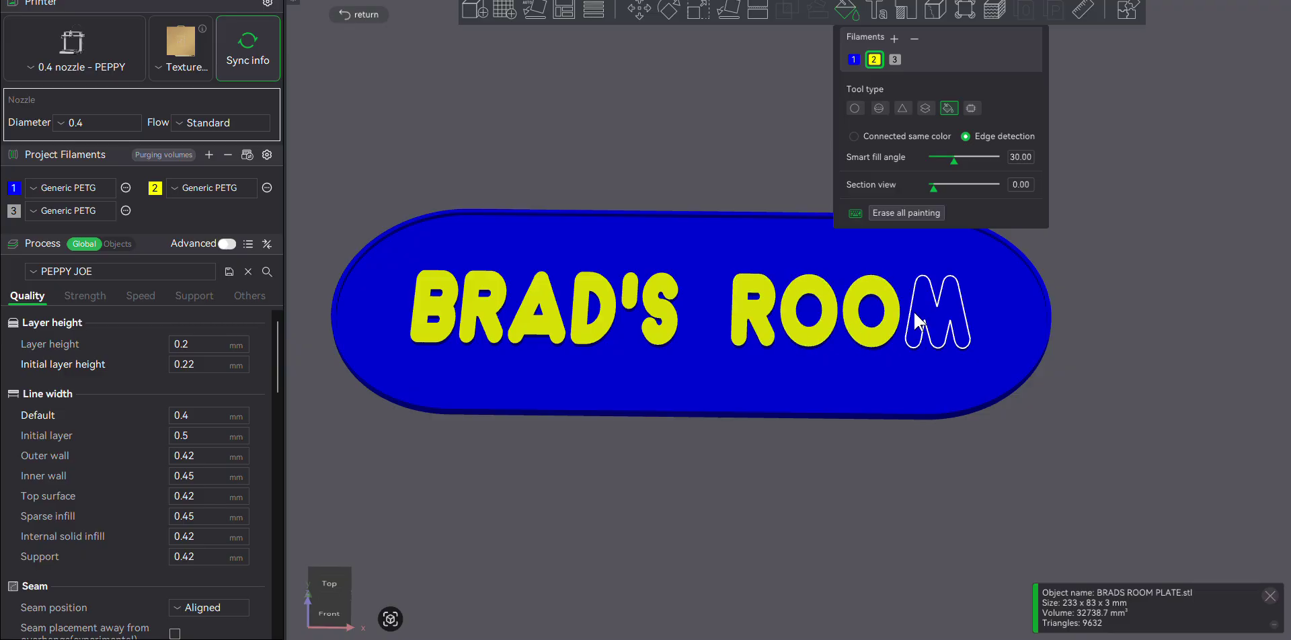
left_click(915, 314)
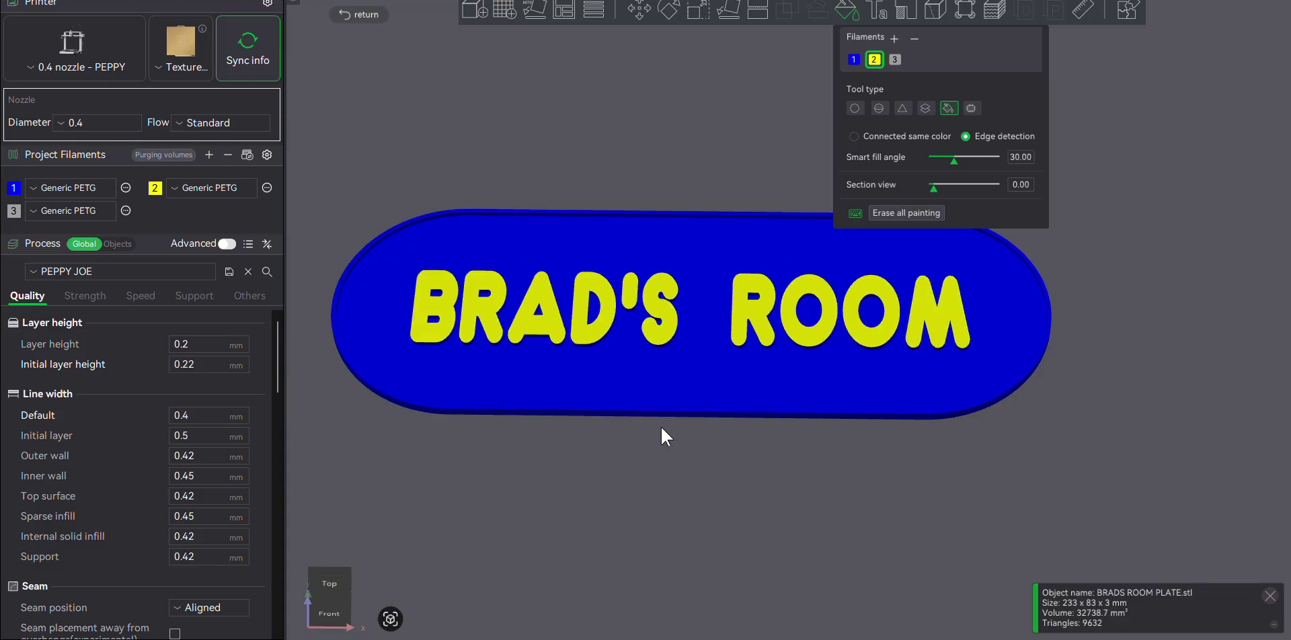
Step: Fill the outer side walls of both O's in "ROOM" with yellow filament 2
scroll(1048, 462, "up", 2)
scroll(1047, 462, "down", 1)
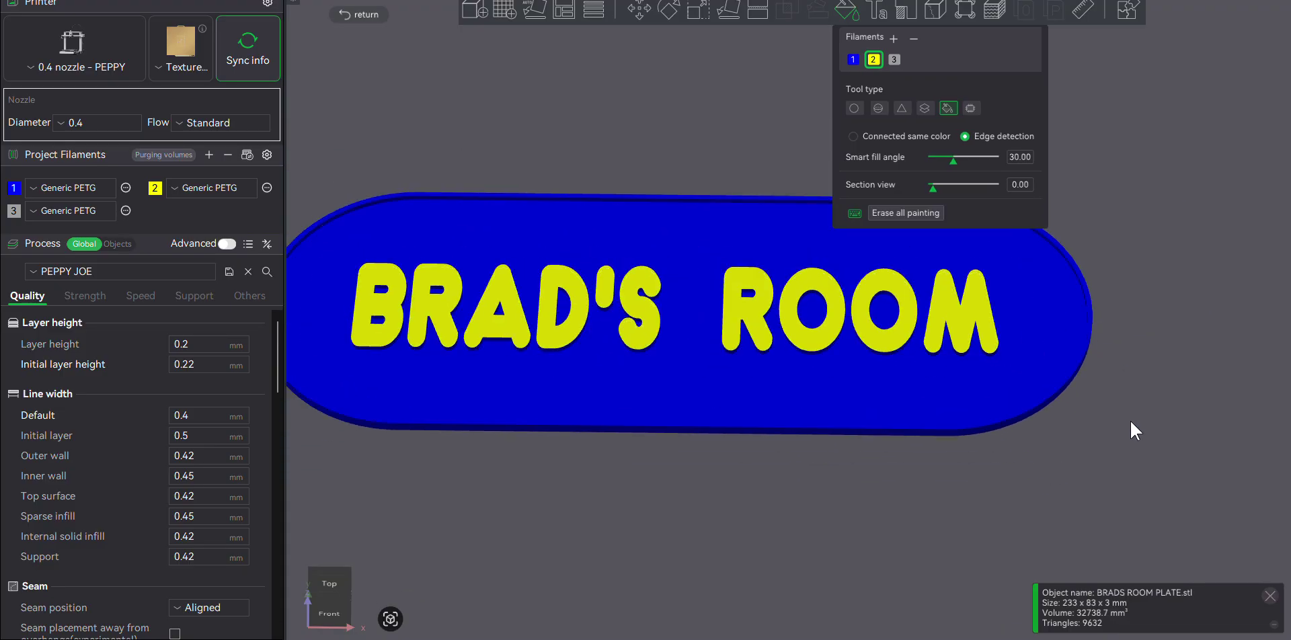
scroll(1043, 405, "up", 1)
scroll(1023, 434, "up", 1)
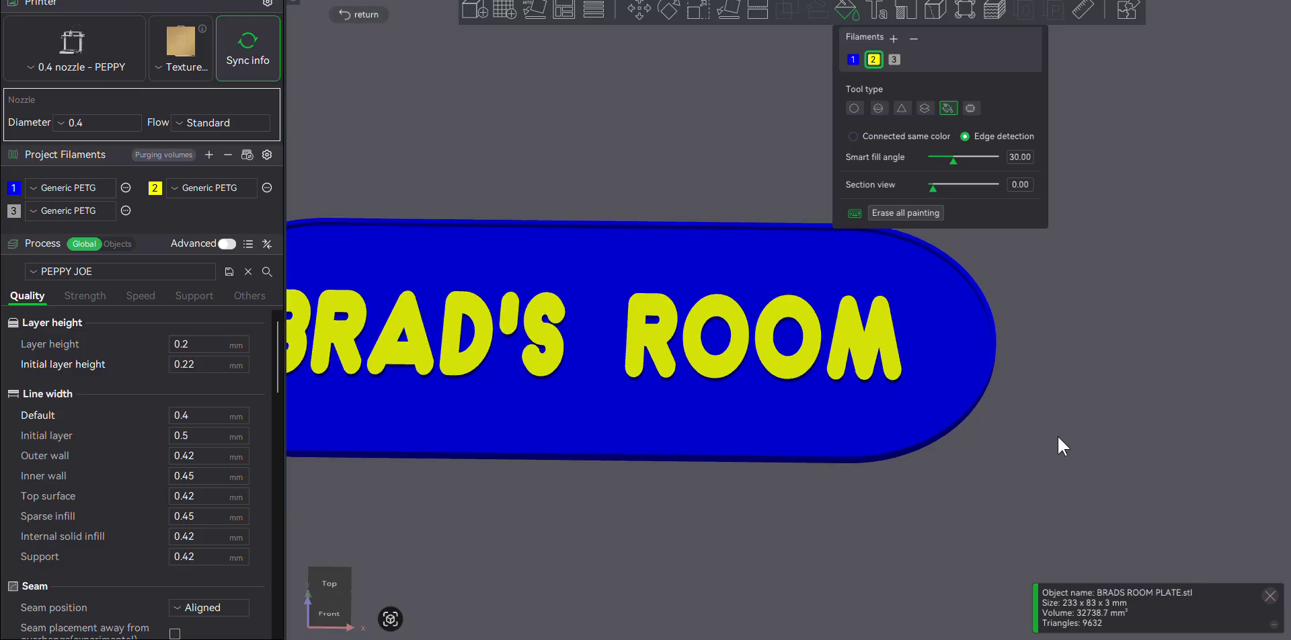
scroll(1057, 435, "up", 1)
right_click_drag(1078, 448, 1116, 461)
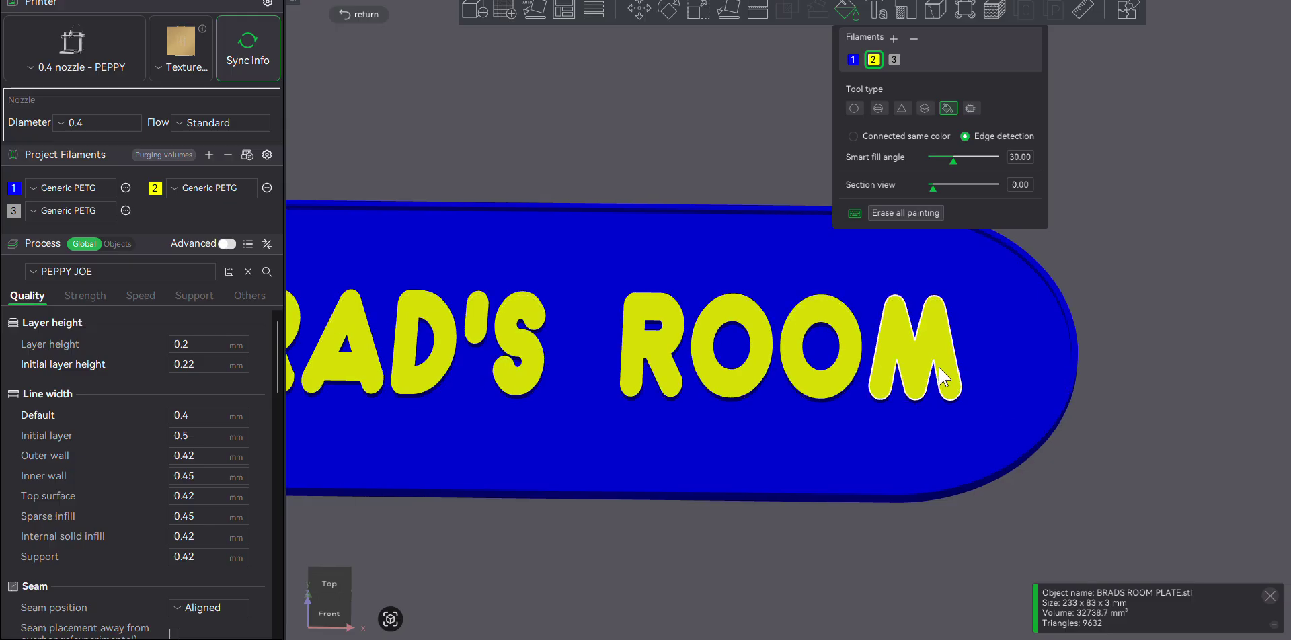
left_click_drag(1148, 389, 1147, 363)
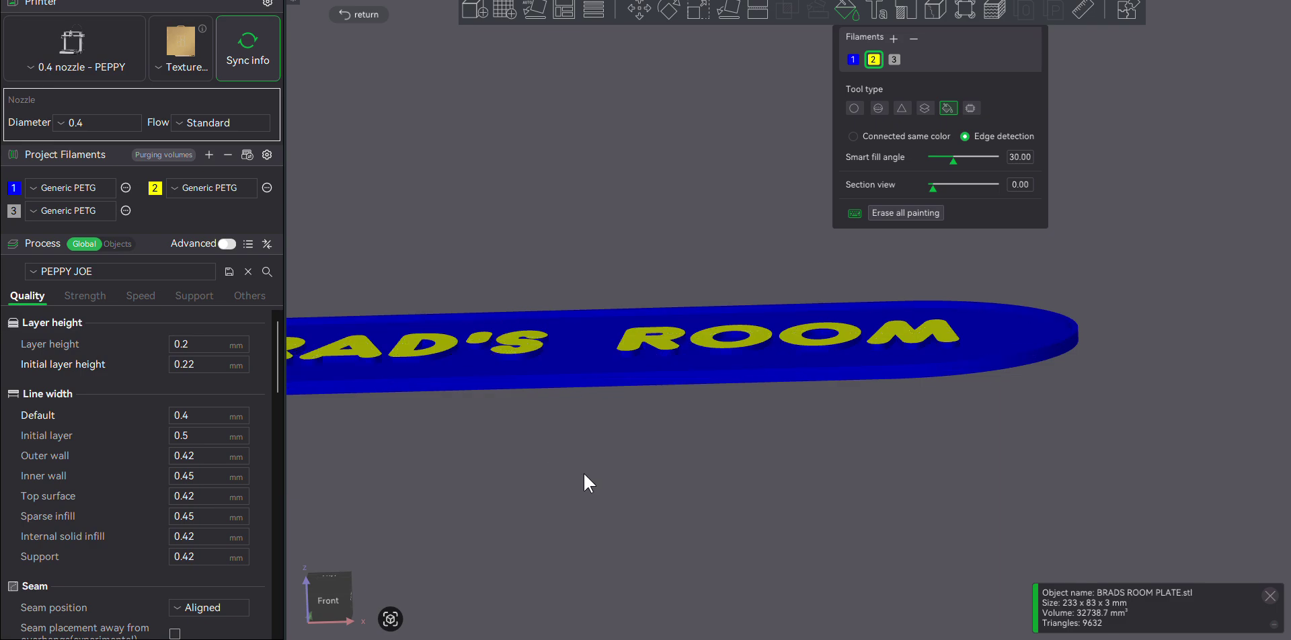
scroll(718, 484, "up", 3)
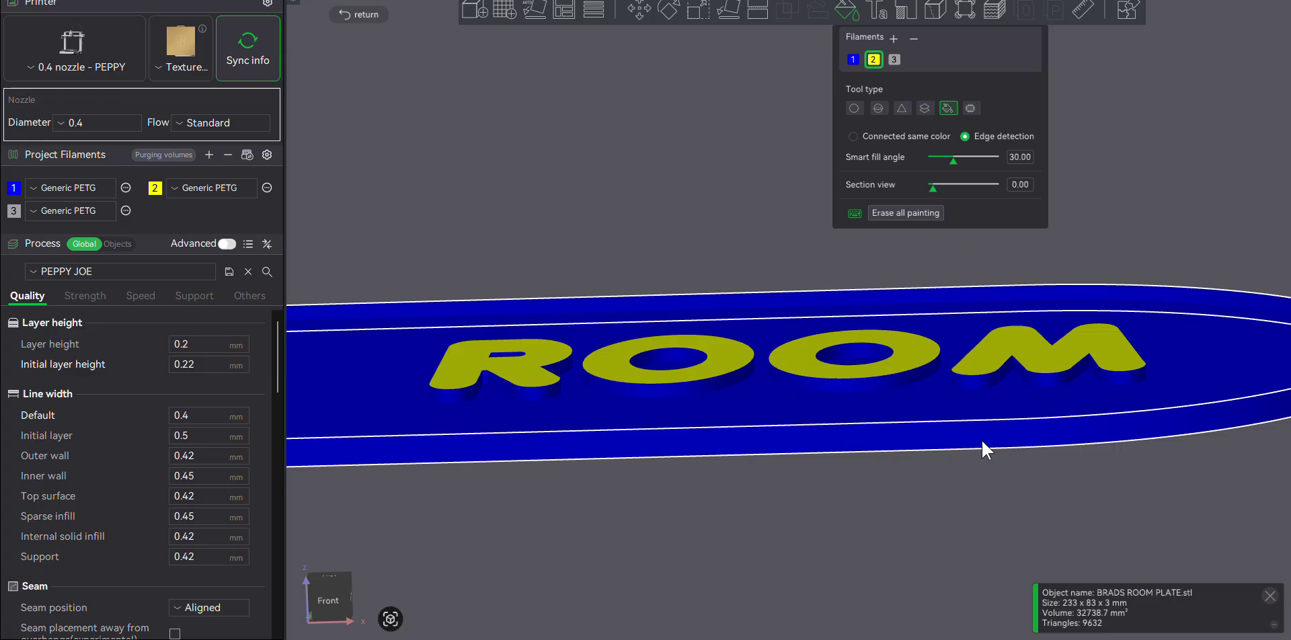
middle_click_drag(931, 398, 1047, 505)
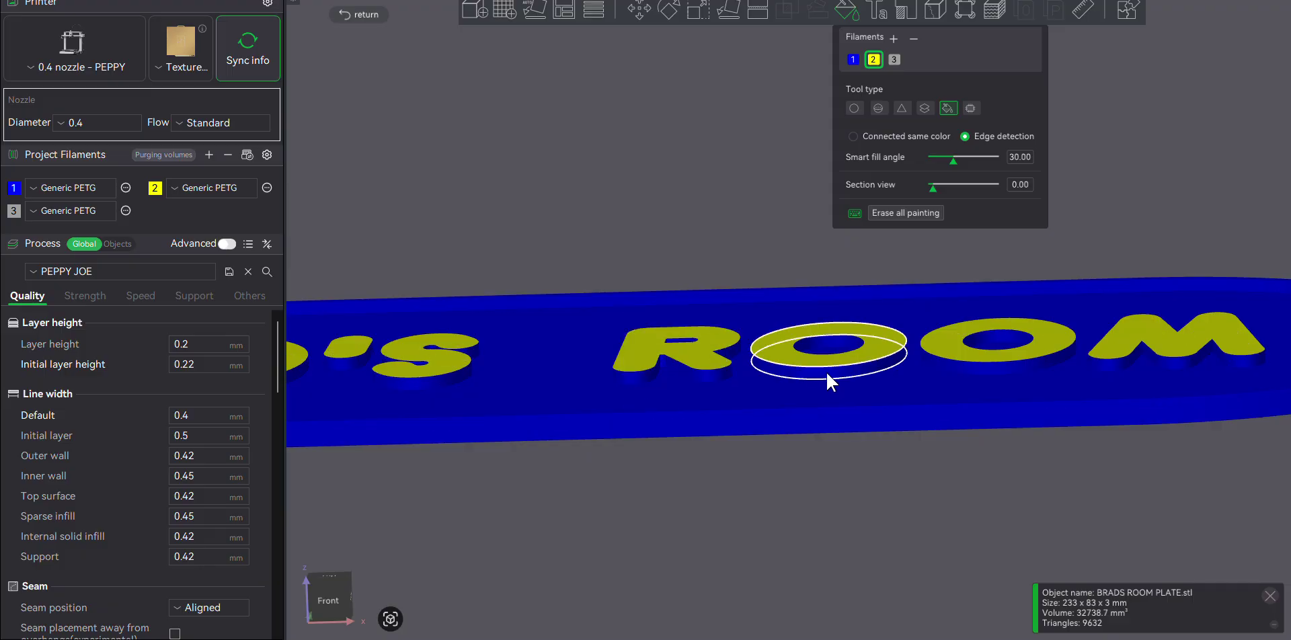
left_click(963, 367)
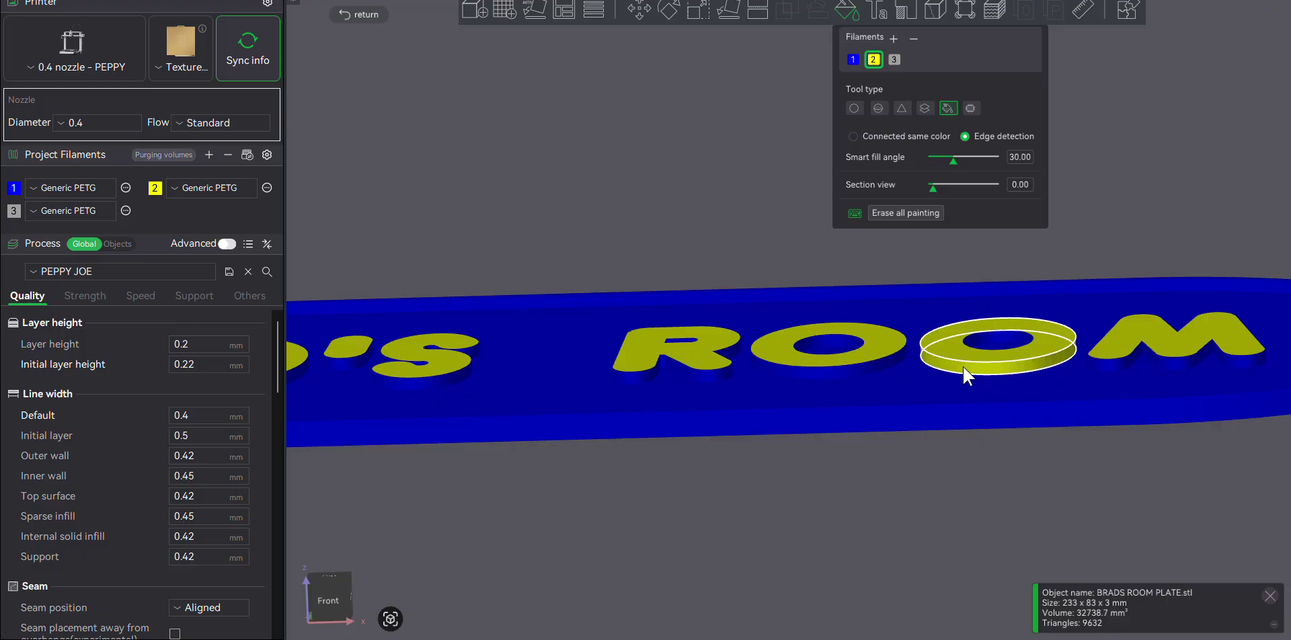
left_click(817, 370)
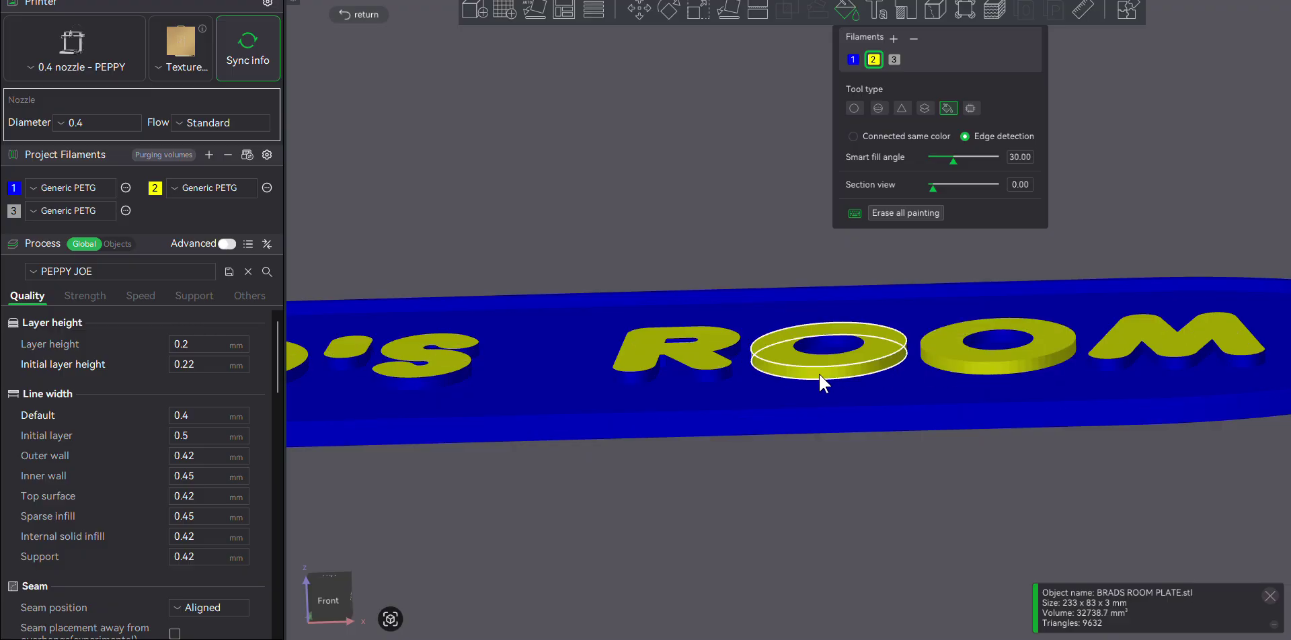
Step: Fill the inner walls of the holes in both O's of "ROOM" with yellow filament 2
middle_click_drag(917, 487, 916, 507)
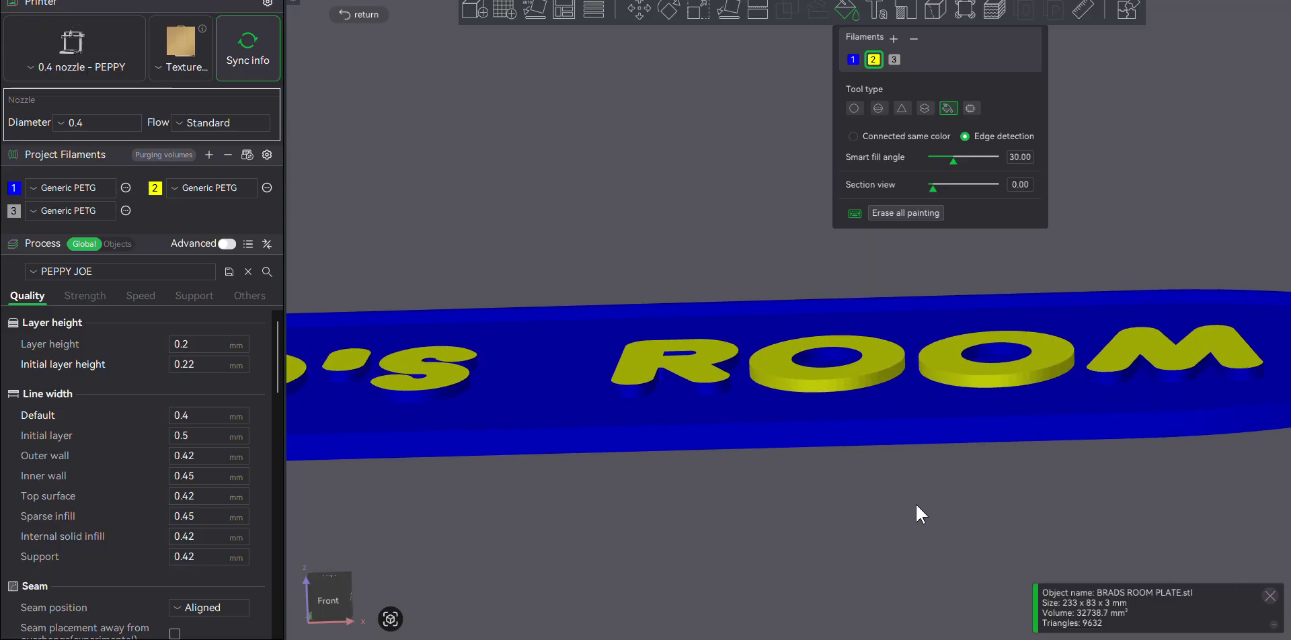
left_click_drag(914, 502, 922, 473)
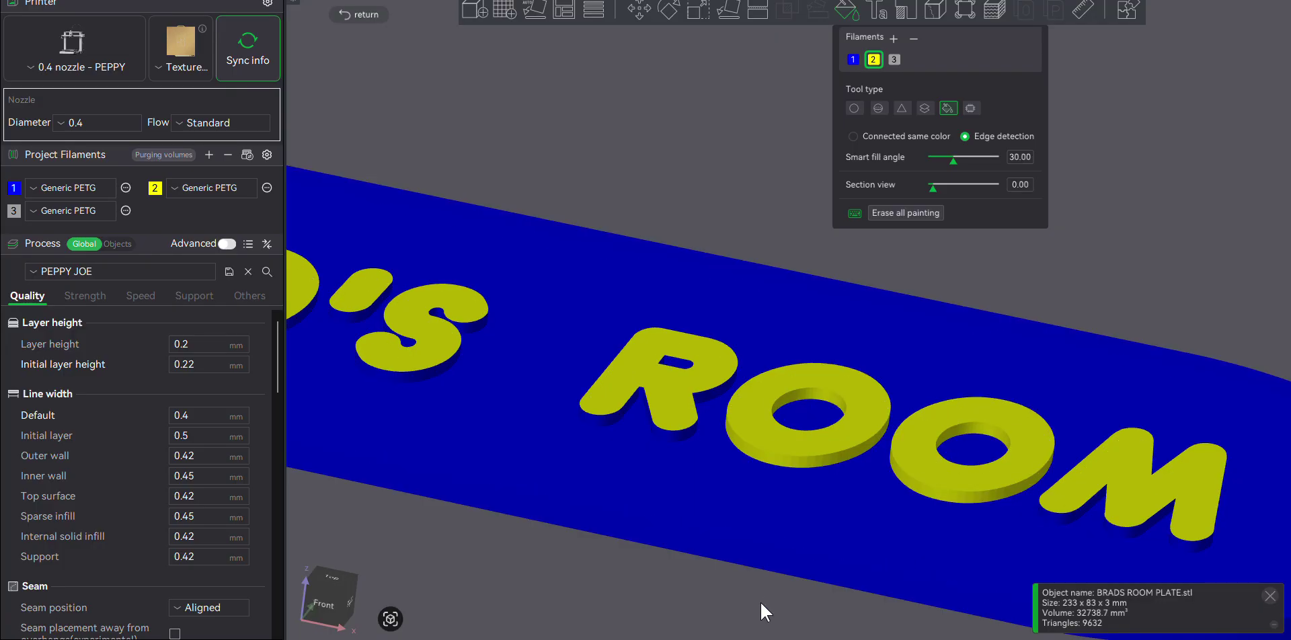
middle_click_drag(688, 606, 680, 531)
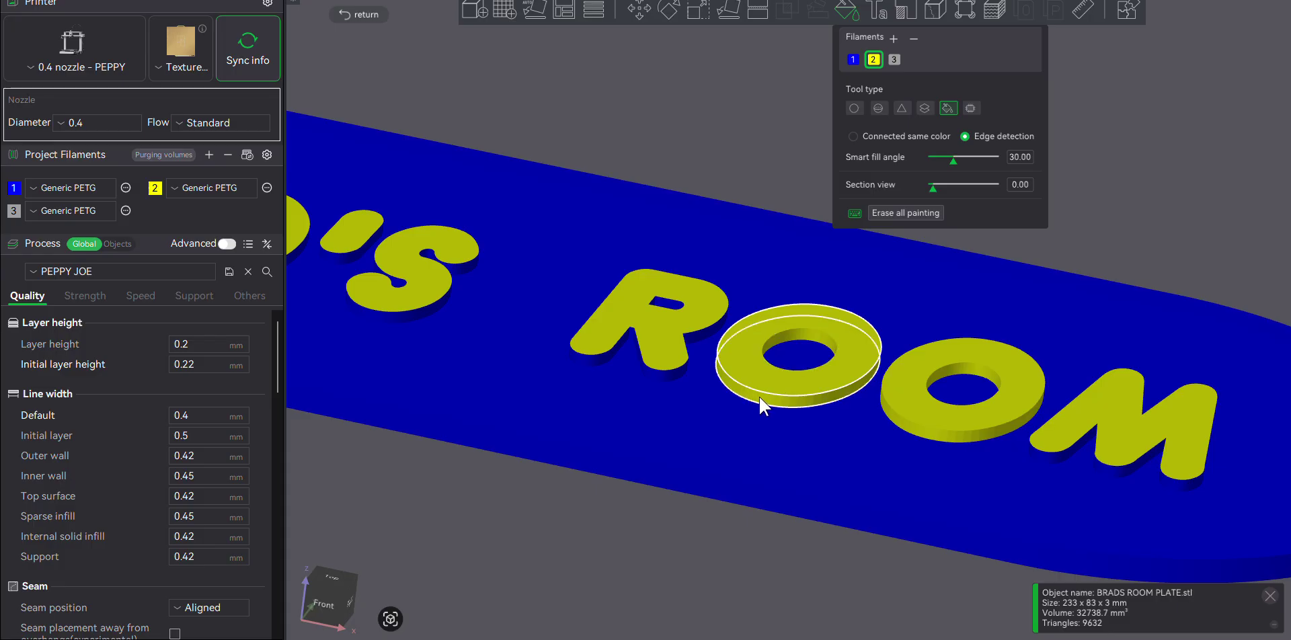
middle_click_drag(667, 603, 656, 609)
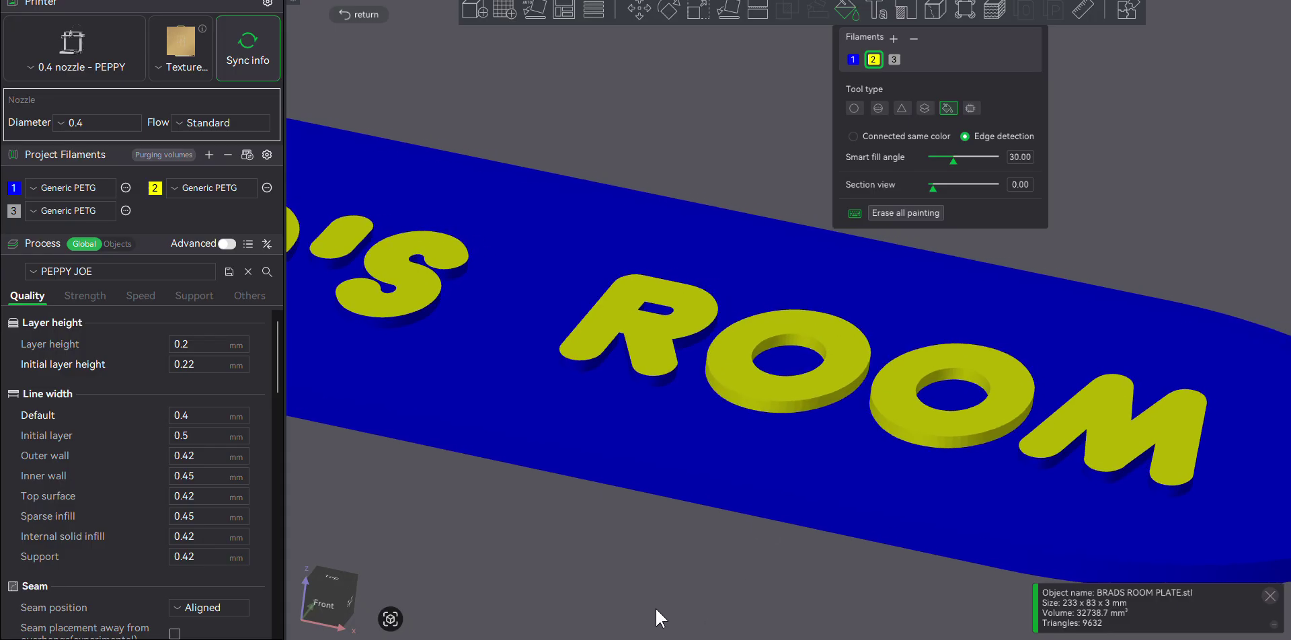
Step: Fill the plate's outer side wall and the top face of its raised rim with grey filament 3
mouse_move(666, 613)
left_mouse_down()
mouse_move(676, 615)
mouse_move(651, 594)
left_mouse_up()
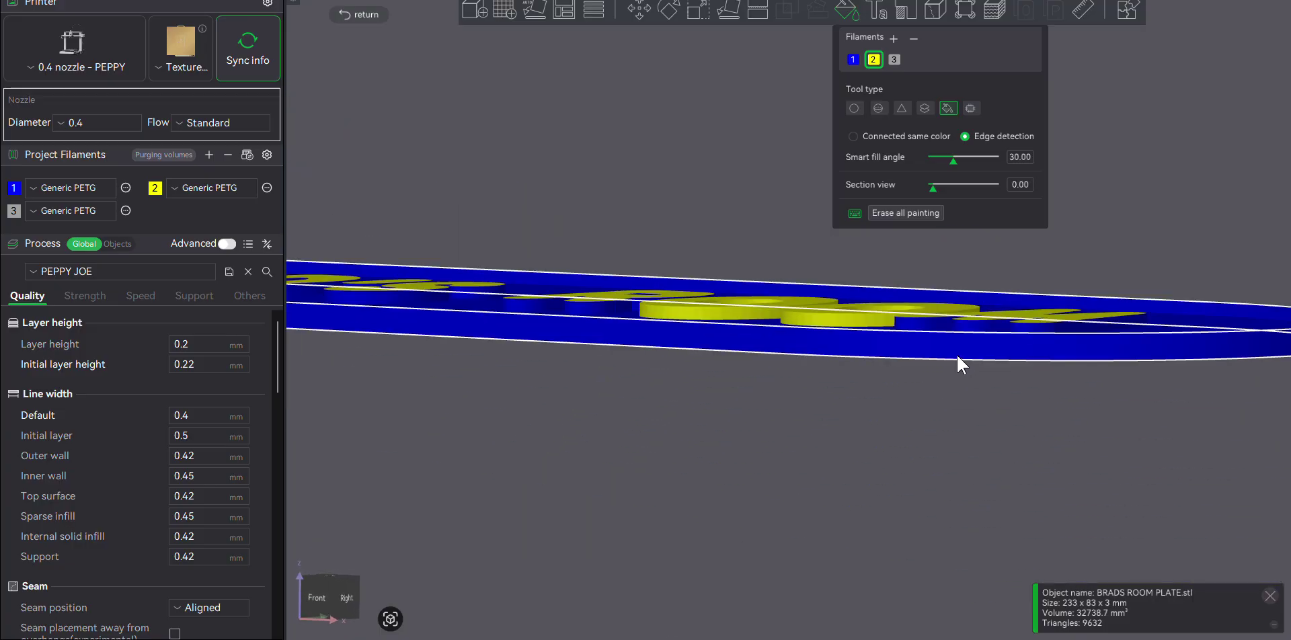
left_click(893, 60)
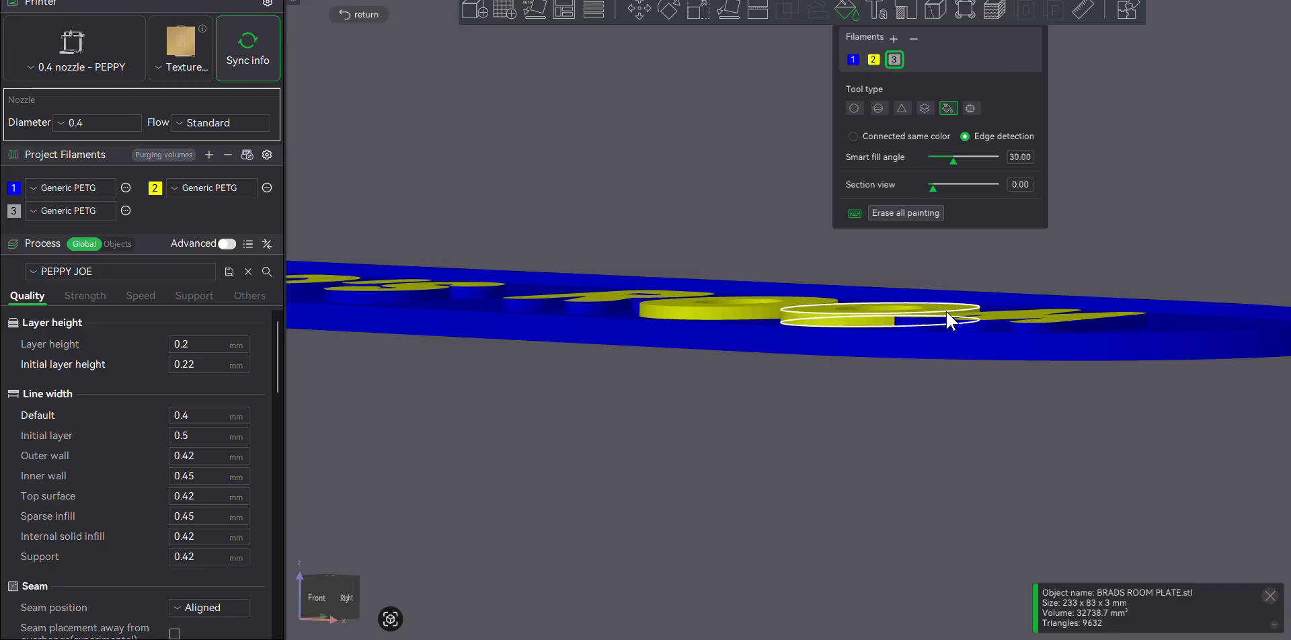
left_click(941, 345)
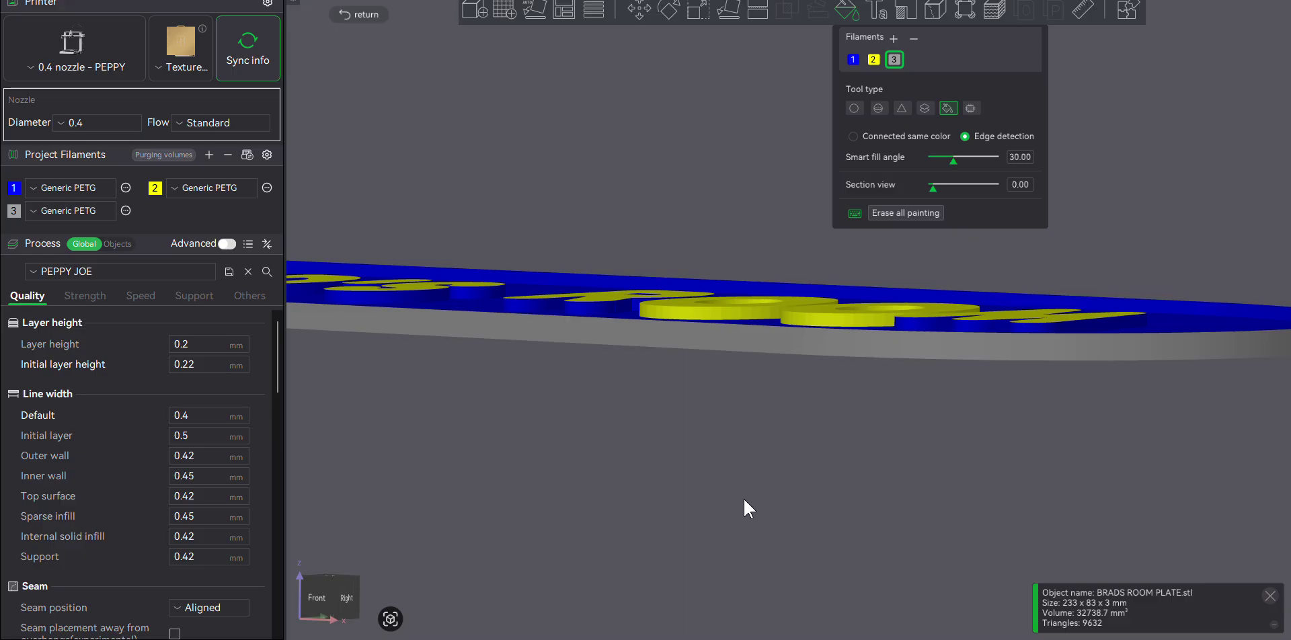
left_click_drag(748, 499, 773, 534)
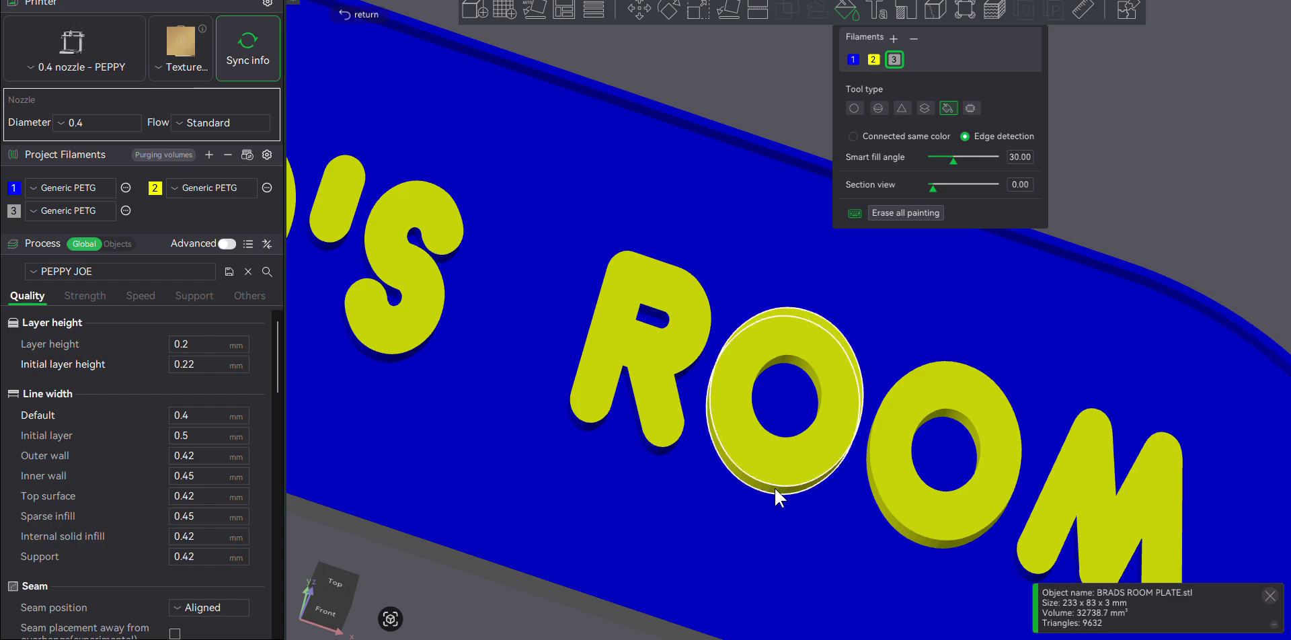
left_click(1067, 245)
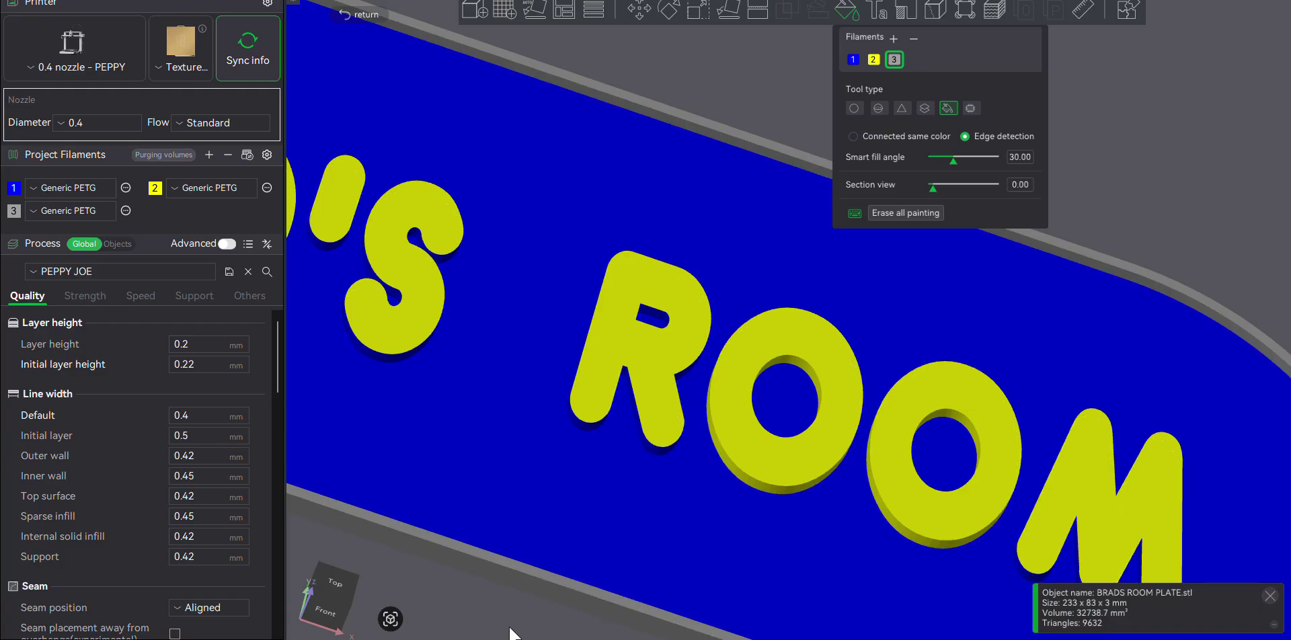
scroll(514, 628, "down", 5)
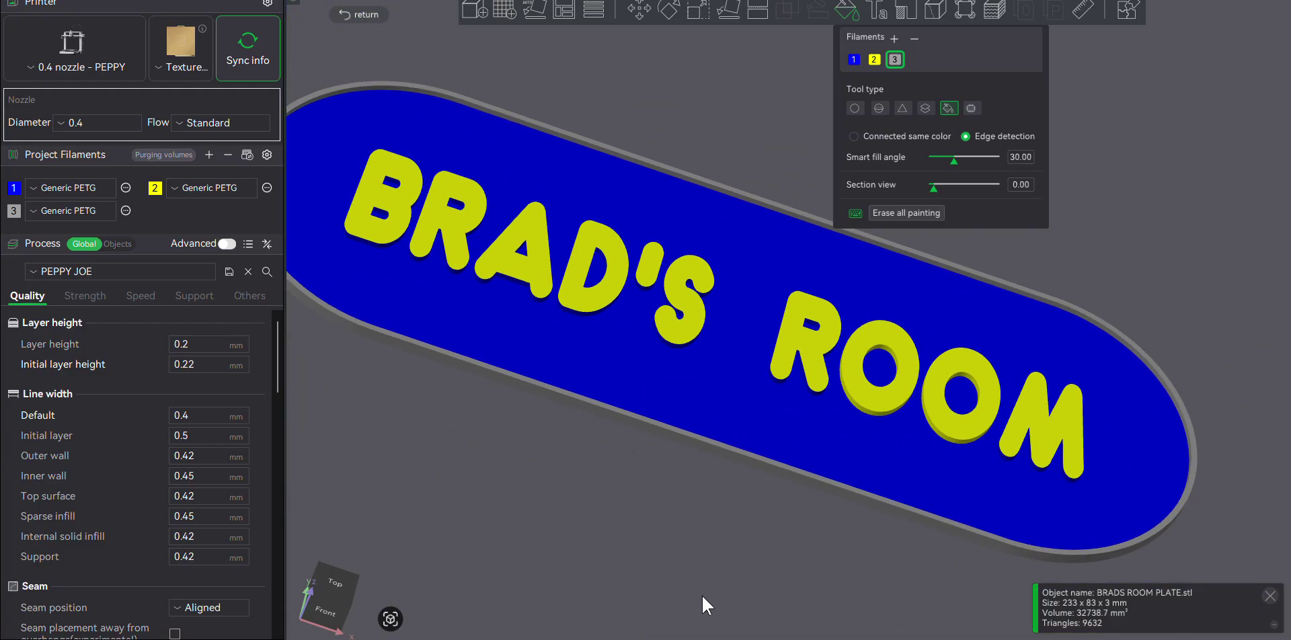
Step: Examine the plate's underside and the painted rim from several angles for missed areas
left_click_drag(701, 595, 781, 580)
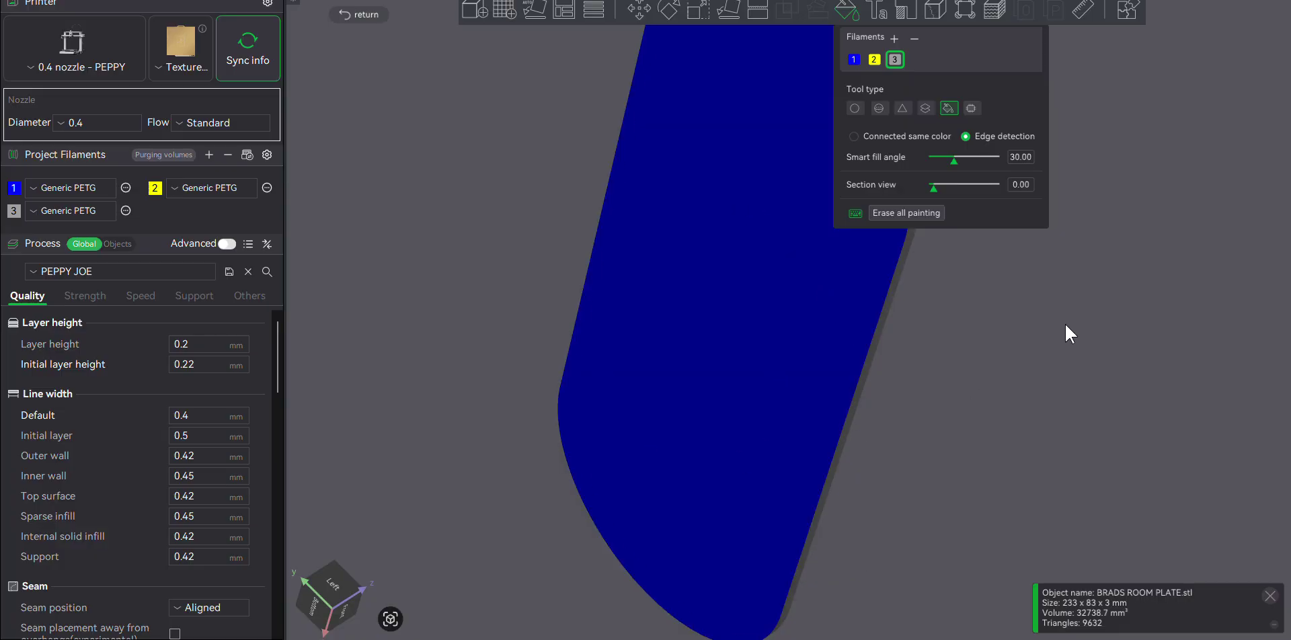
scroll(985, 356, "up", 5)
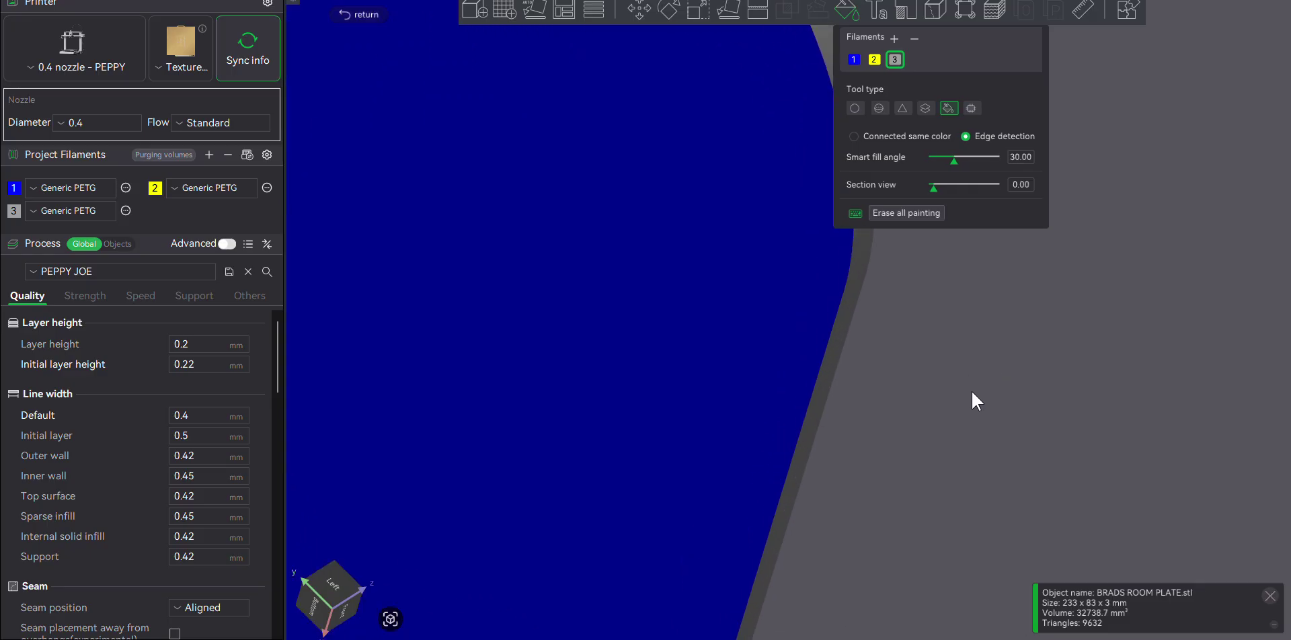
scroll(972, 392, "up", 2)
scroll(965, 392, "down", 3)
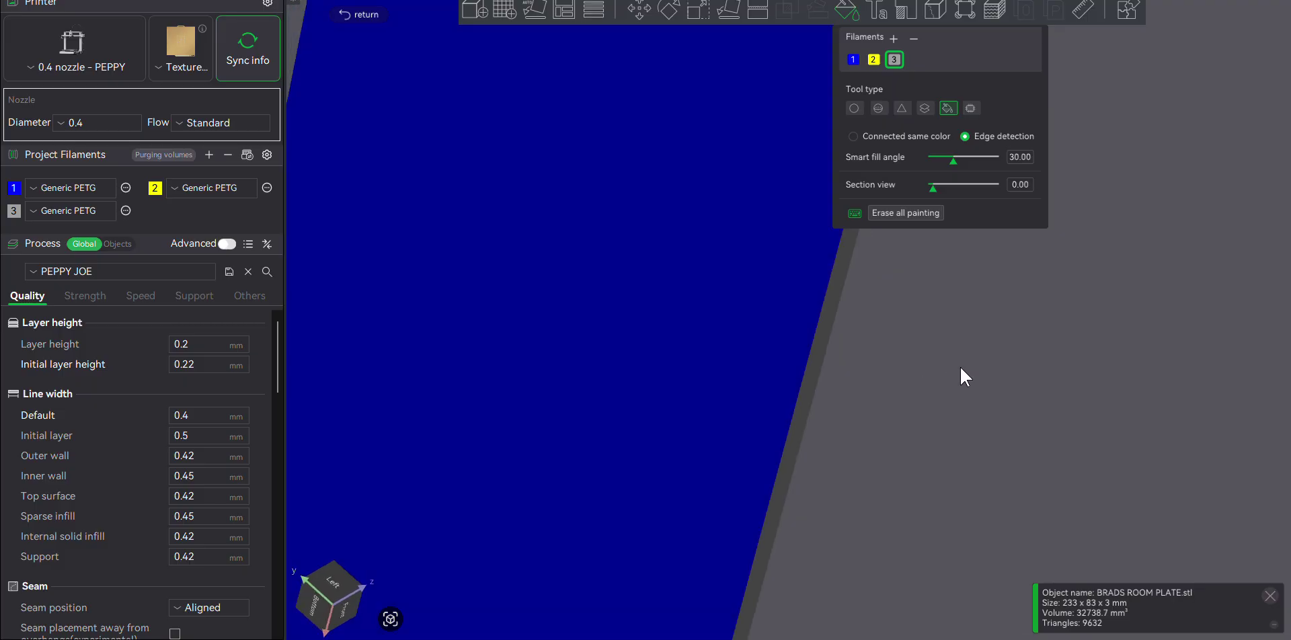
left_click_drag(959, 365, 878, 346)
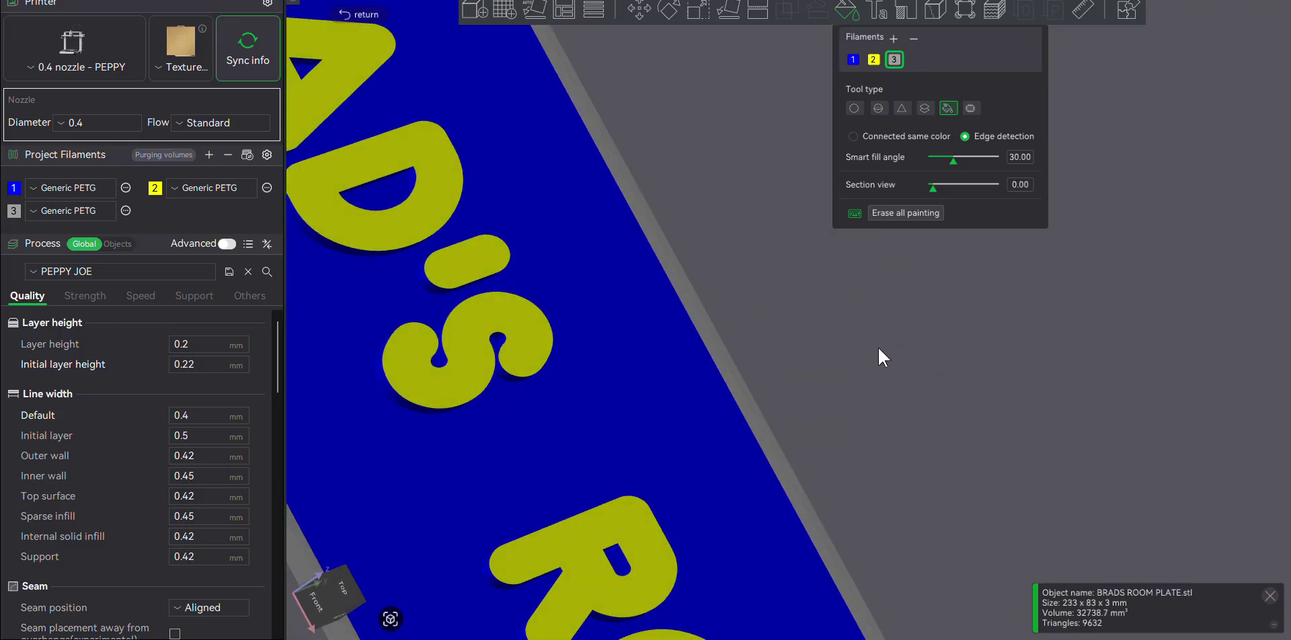
scroll(841, 467, "up", 3)
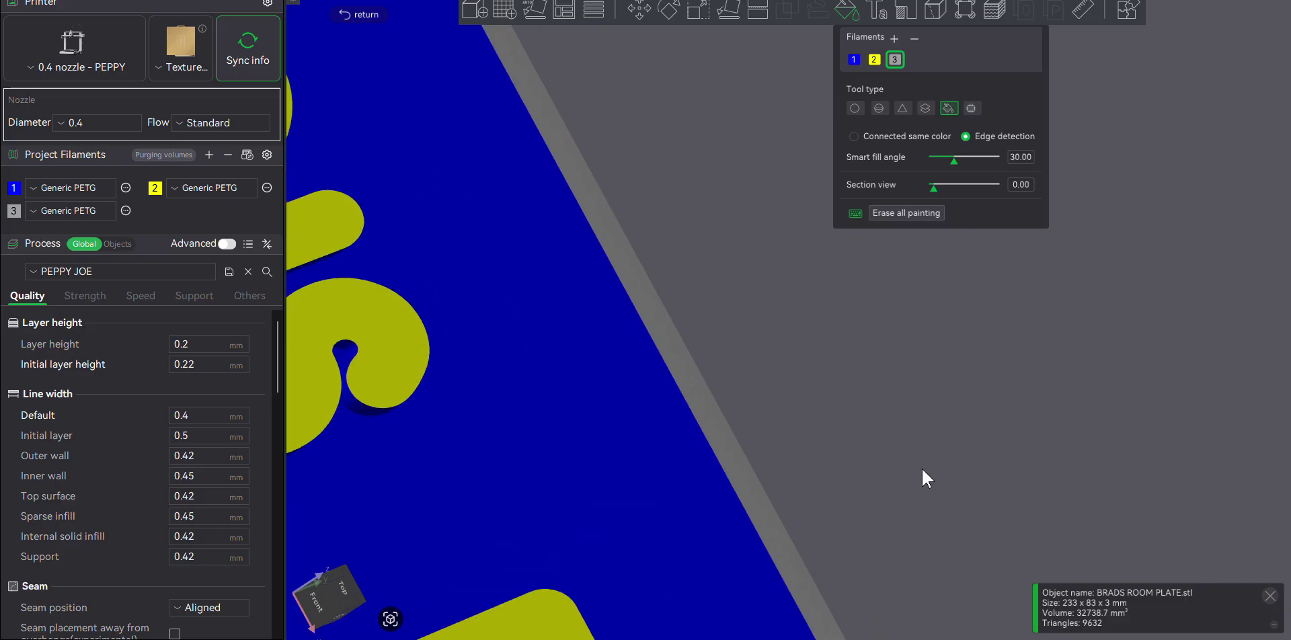
scroll(941, 470, "down", 6)
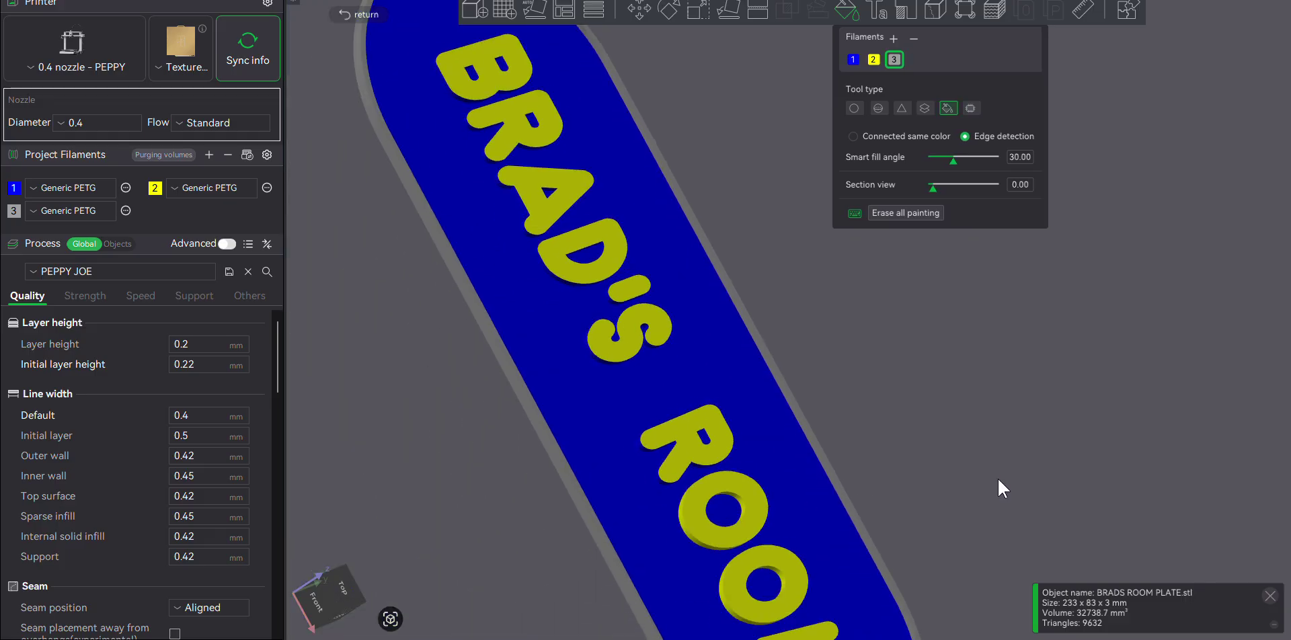
Step: Fill the side walls of the apostrophe and the D, including the D's hole, with yellow filament 2
left_click_drag(998, 477, 967, 472)
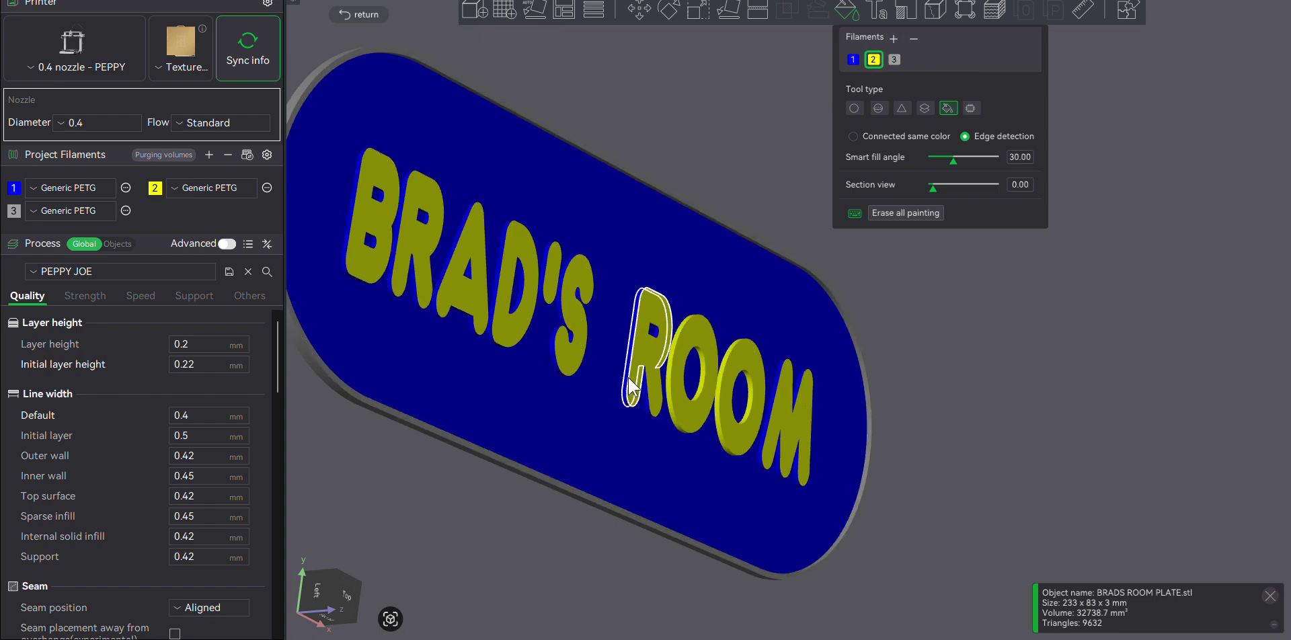
scroll(628, 403, "up", 3)
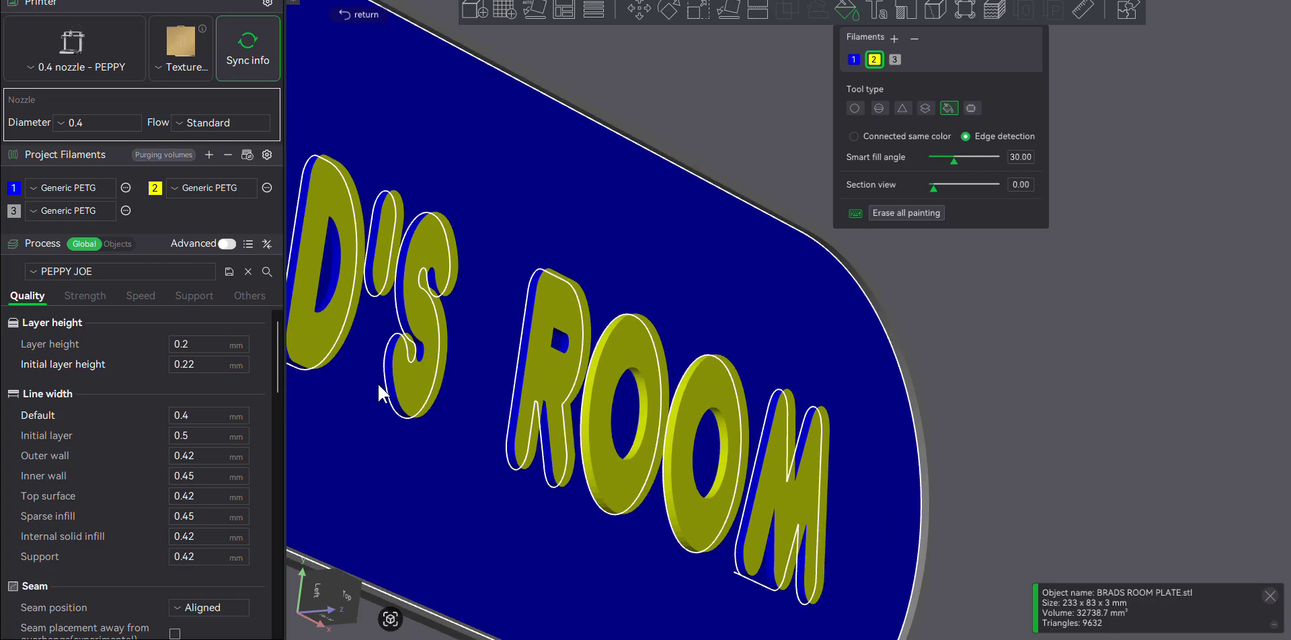
left_click(371, 288)
left_click(302, 275)
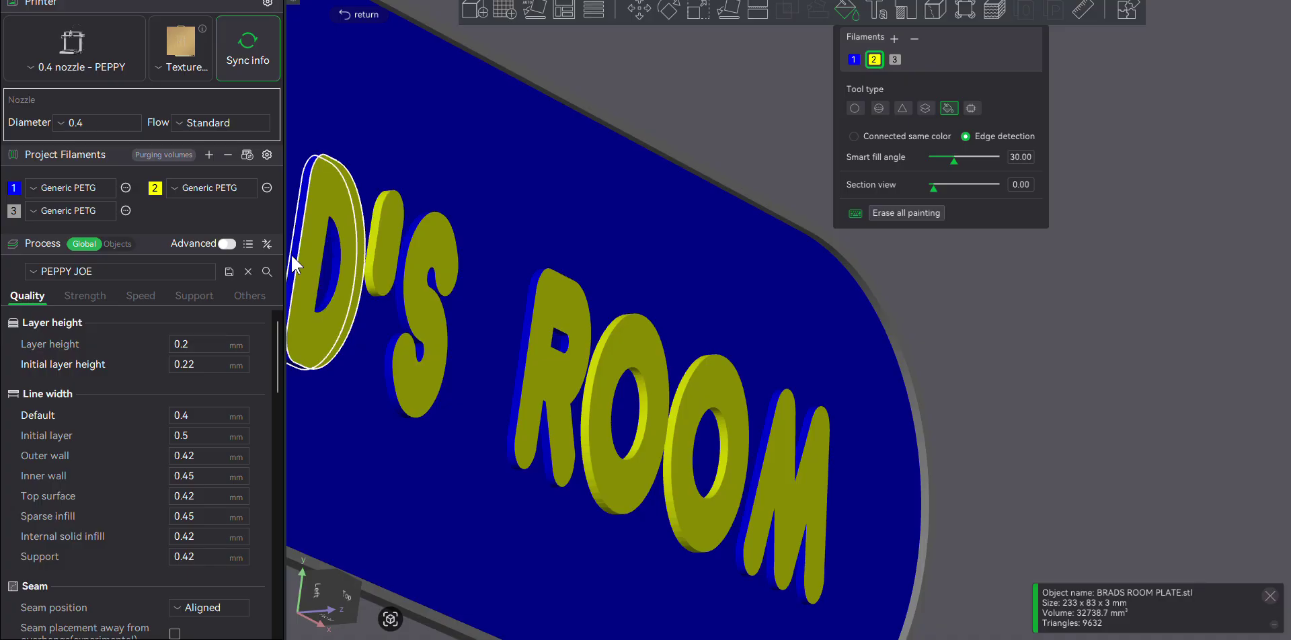
left_click(339, 257)
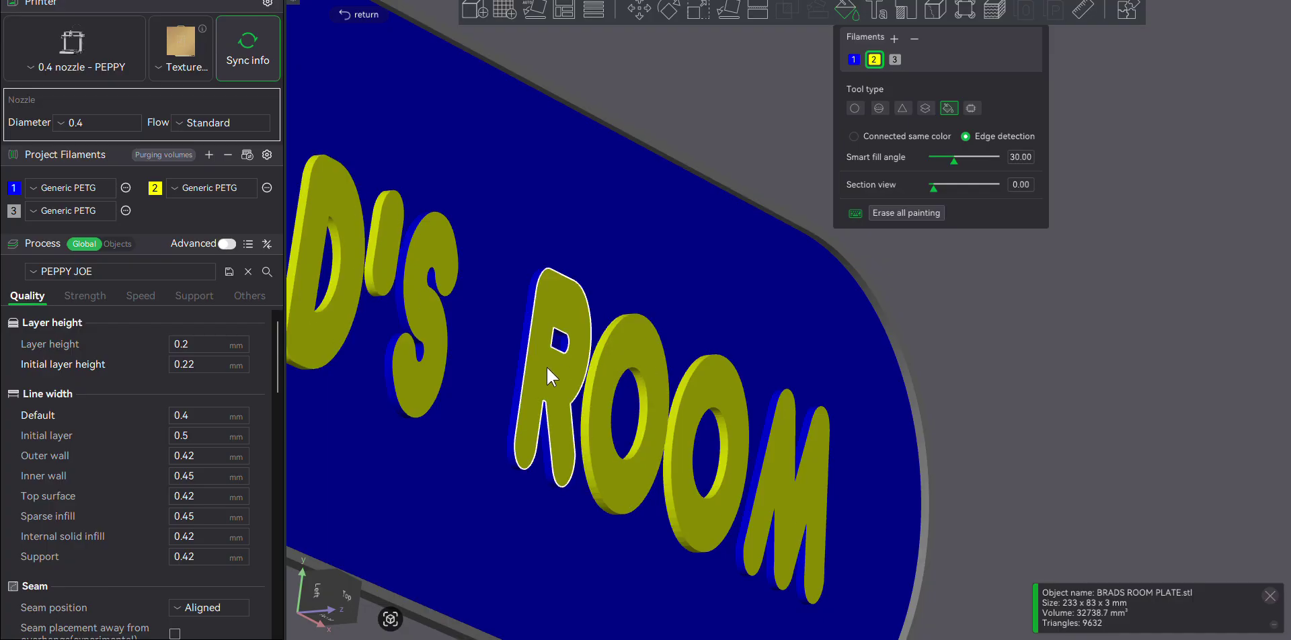
Step: Fill the outer side walls of the R in "ROOM" and the inner wall of its hole with yellow filament 2
left_click(517, 393)
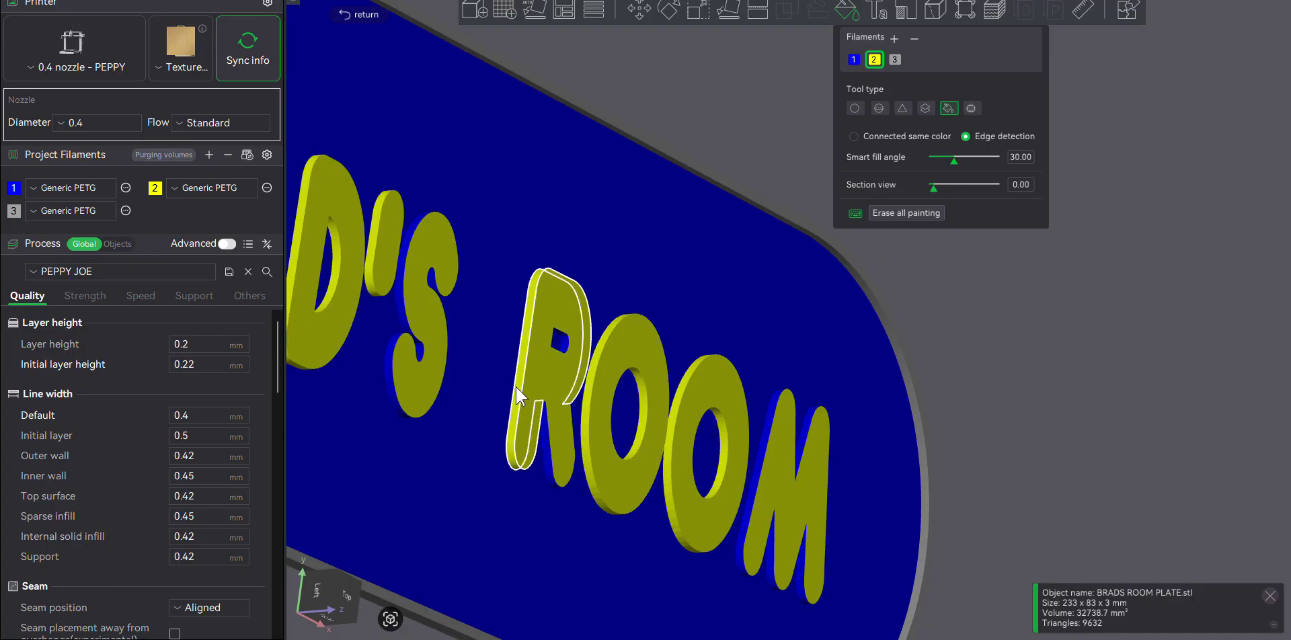
left_click(555, 466)
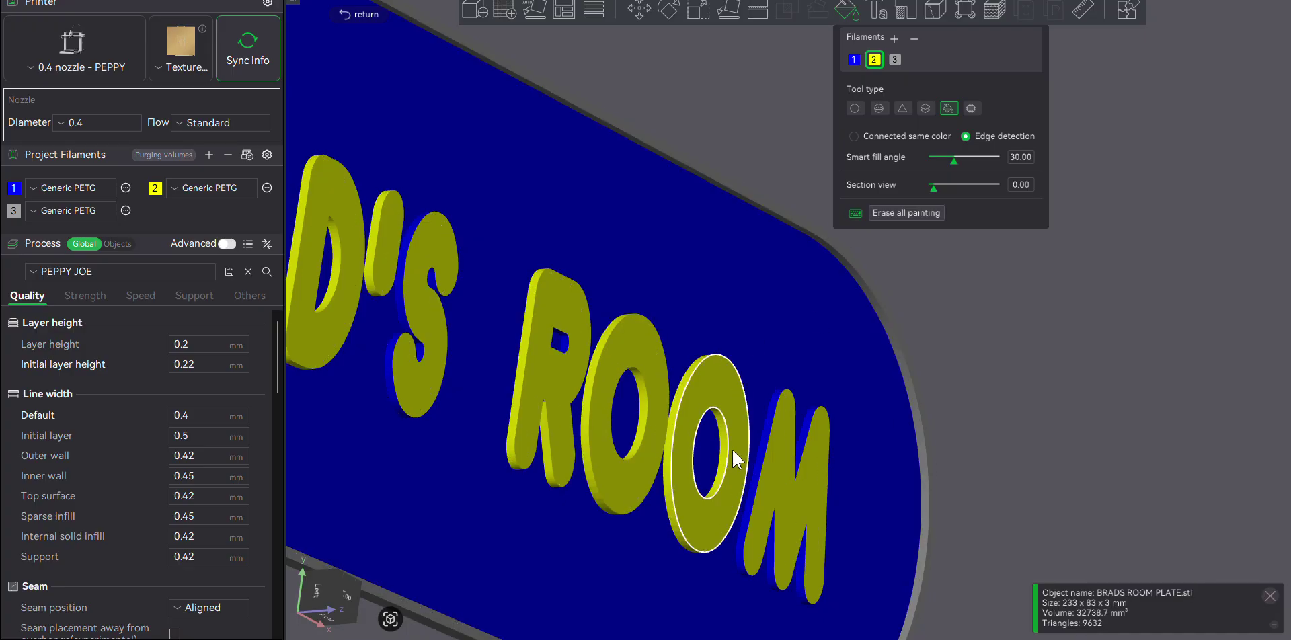
left_click_drag(1055, 466, 1024, 392)
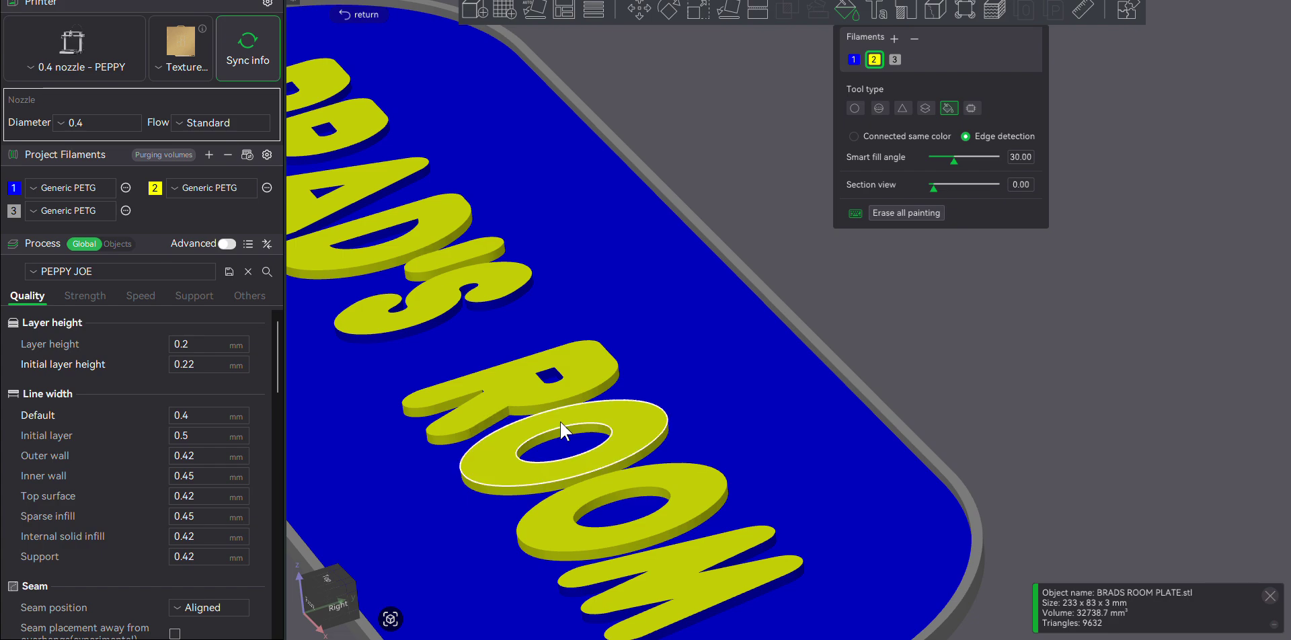
left_click_drag(1020, 403, 1008, 453)
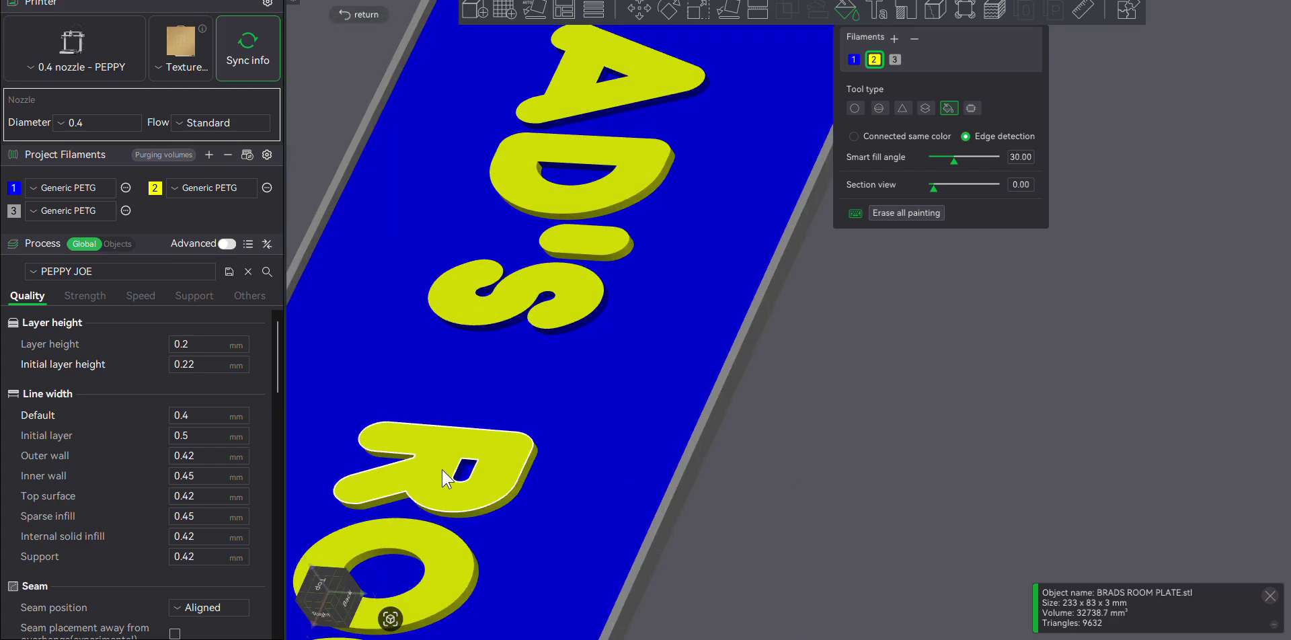
left_click(468, 476)
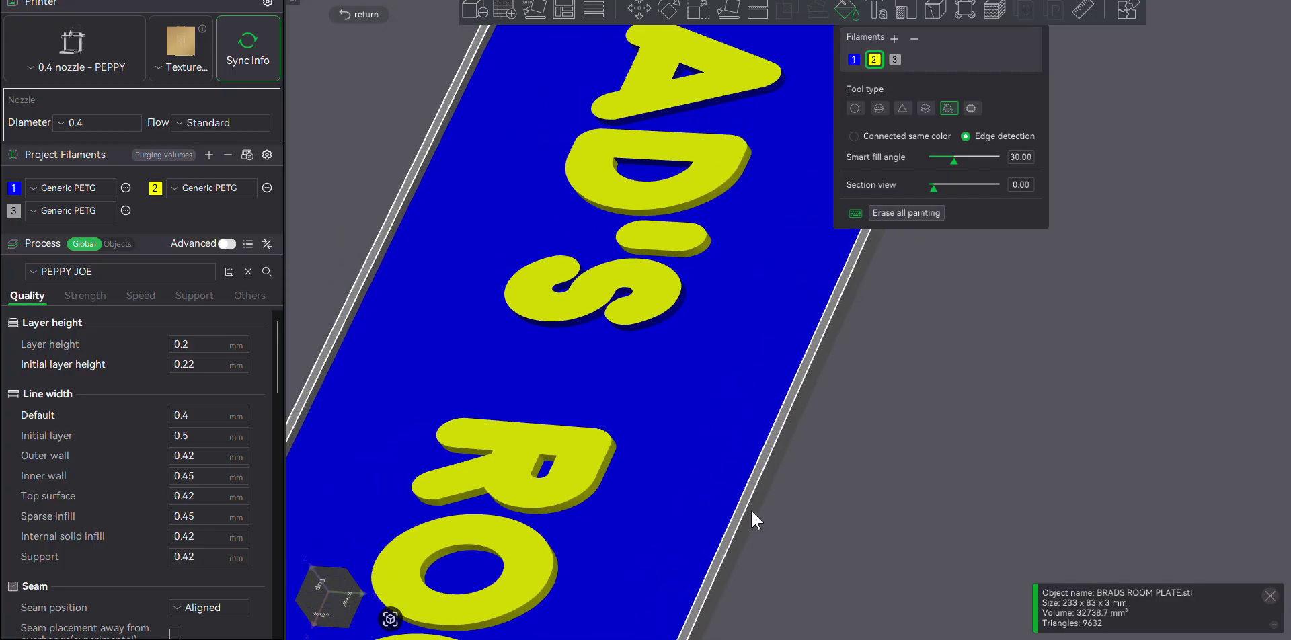
Step: Try a yellow filament 2 fill on the plate's blue base face behind the letters and undo it
left_click_drag(750, 509, 810, 551)
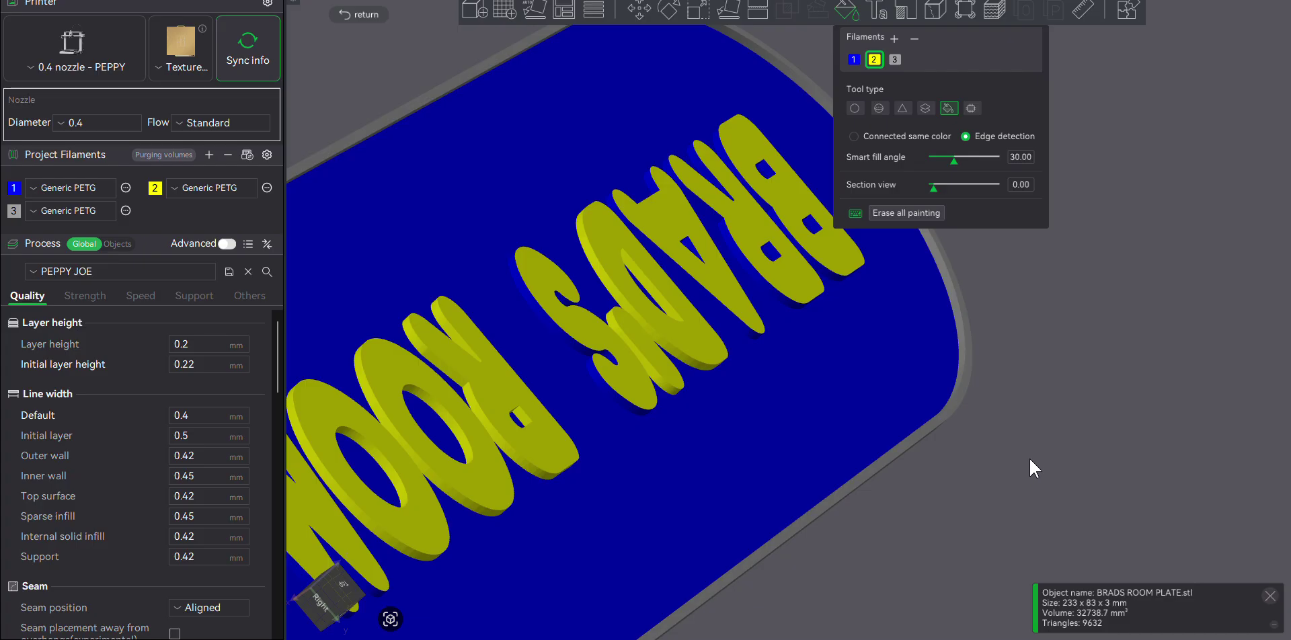
left_click(785, 502)
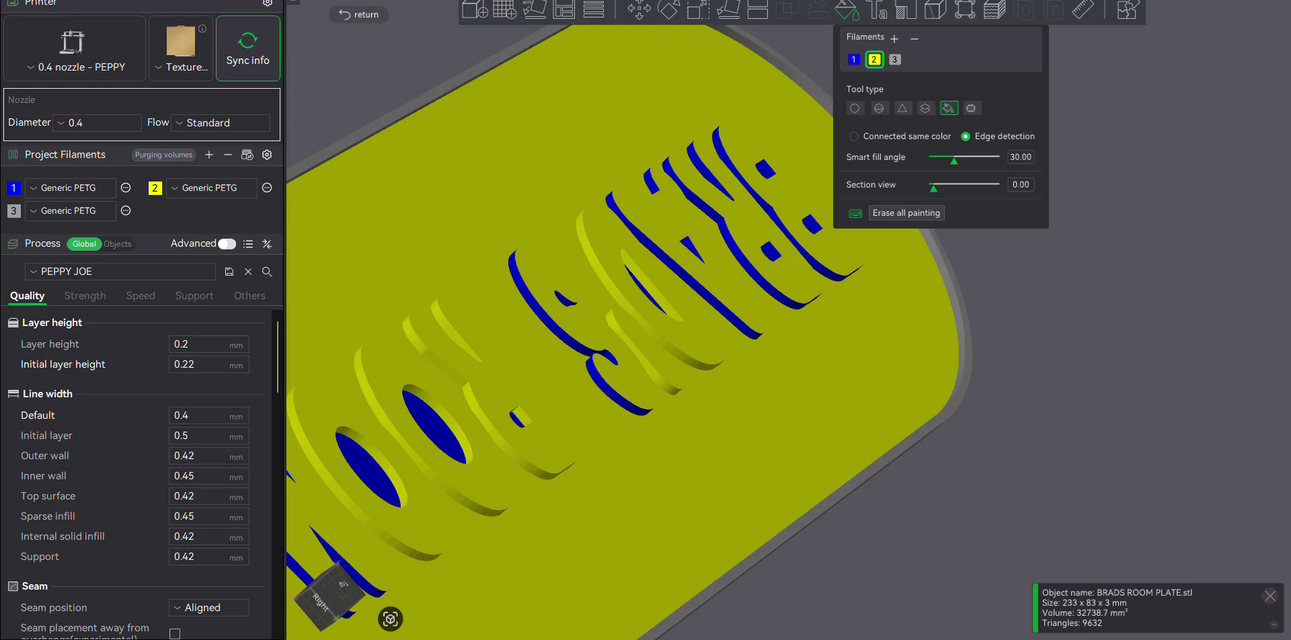
key("ctrl+z")
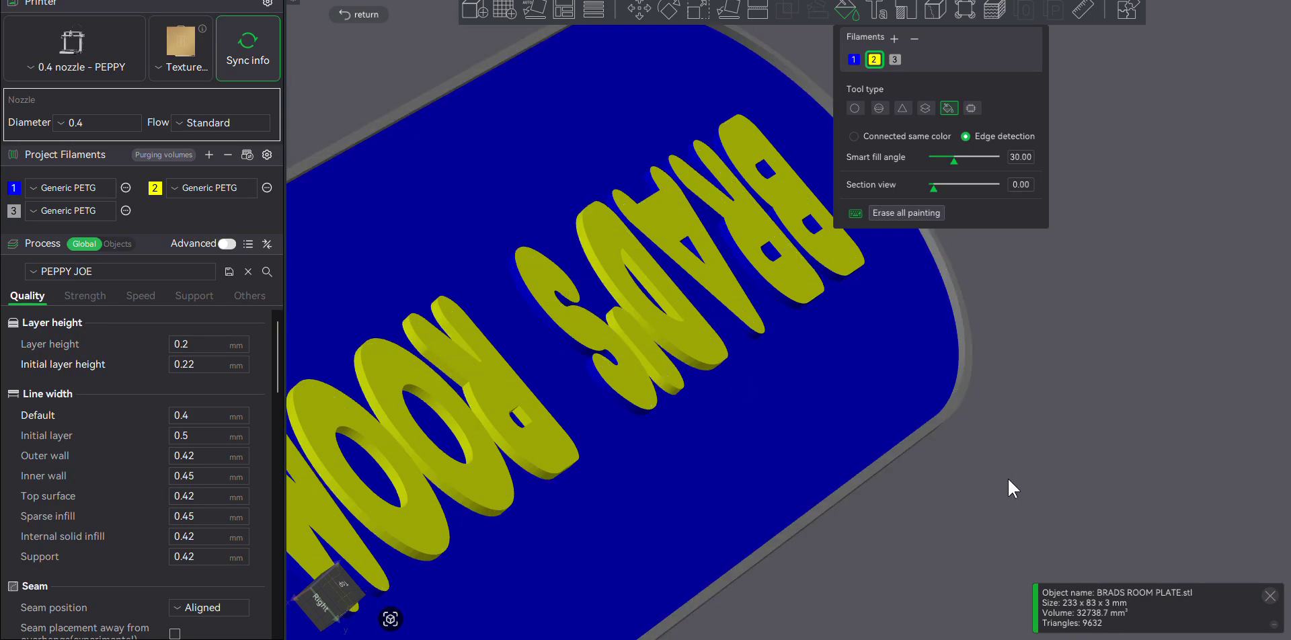
Step: Exit colour painting on the name plate and return to a front view of the build plate
scroll(1008, 477, "down", 5)
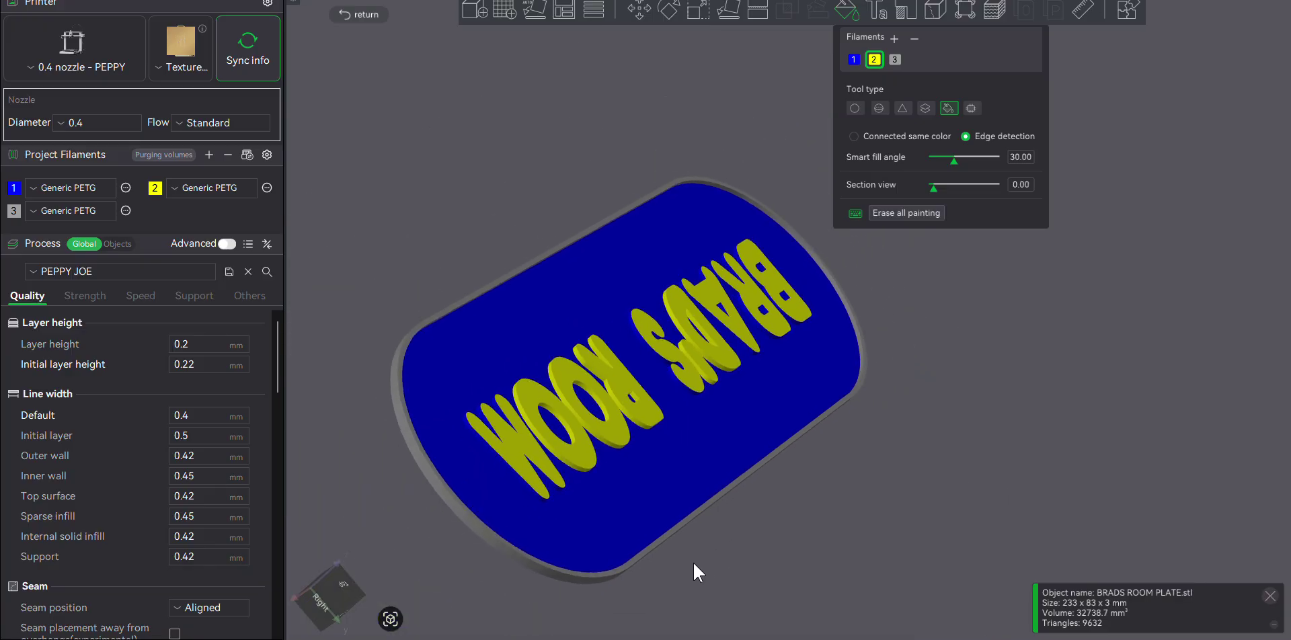
left_click_drag(675, 571, 545, 639)
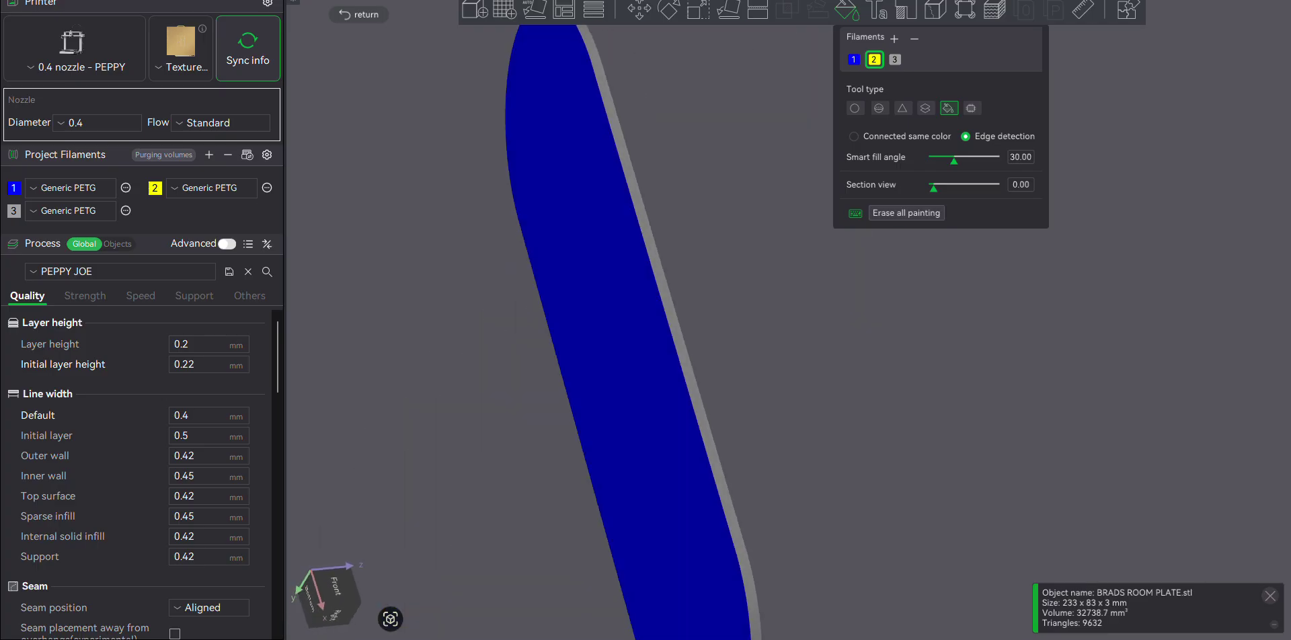
left_click(847, 13)
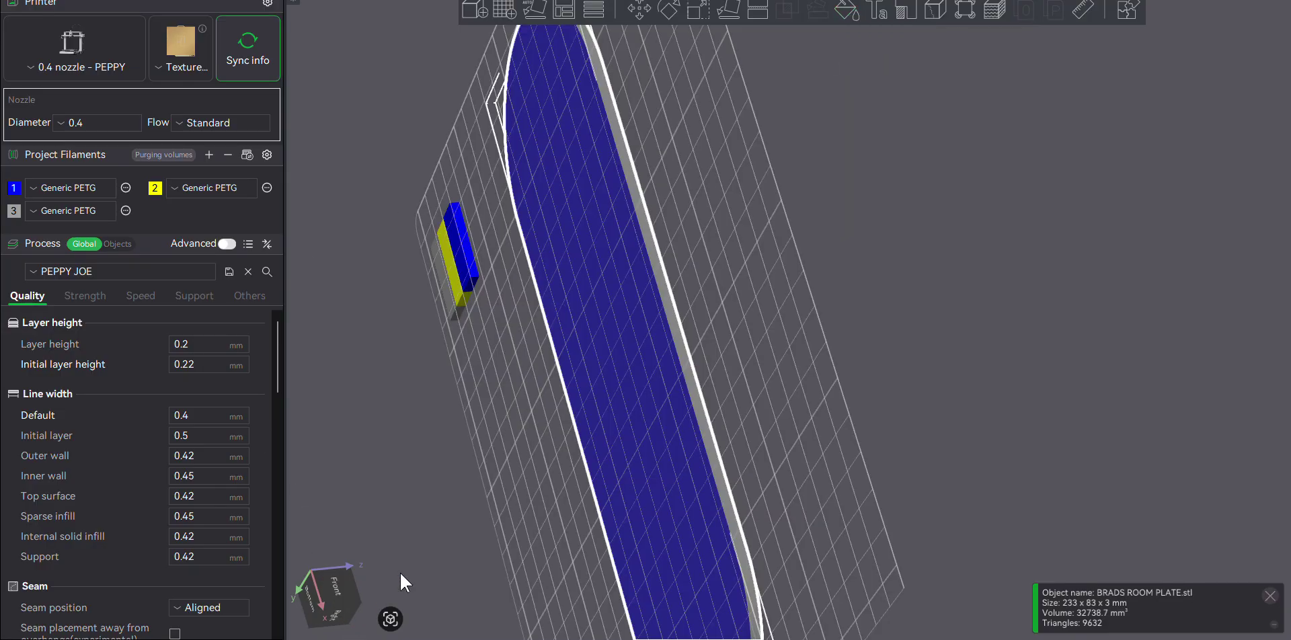
left_click(329, 594)
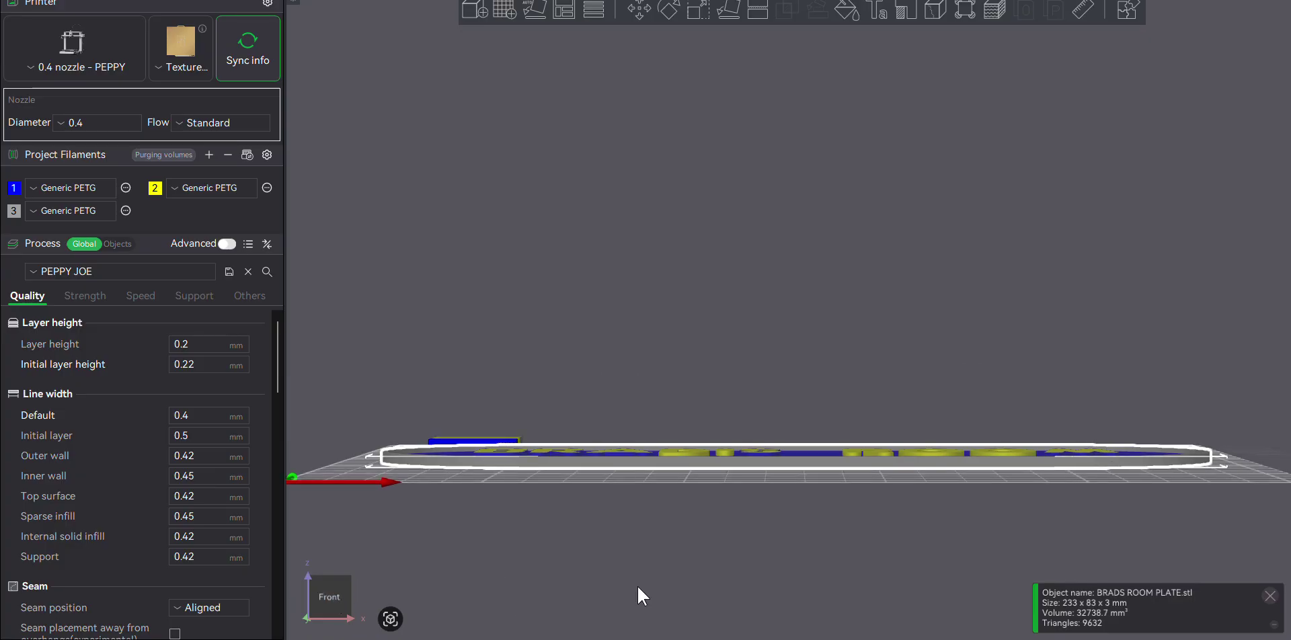
left_click_drag(740, 569, 739, 540)
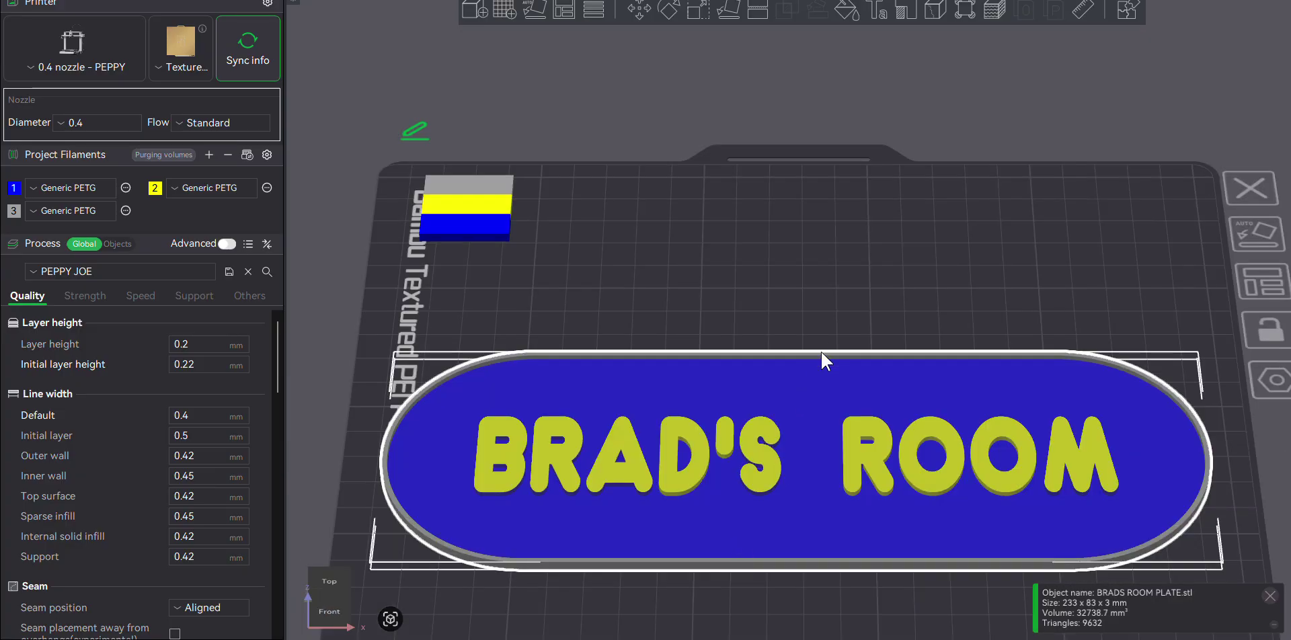
Step: Move the prime tower slightly closer to the name plate on the build plate
scroll(841, 328, "up", 3)
scroll(842, 326, "down", 2)
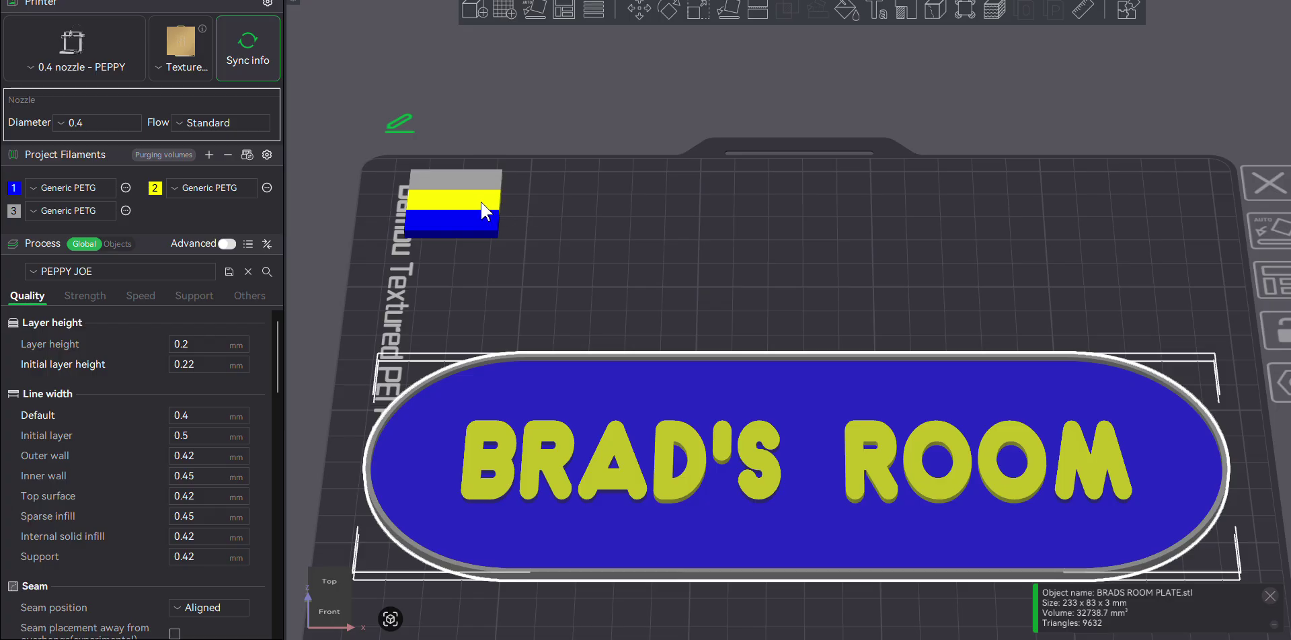
left_click_drag(490, 211, 497, 262)
scroll(989, 260, "up", 2)
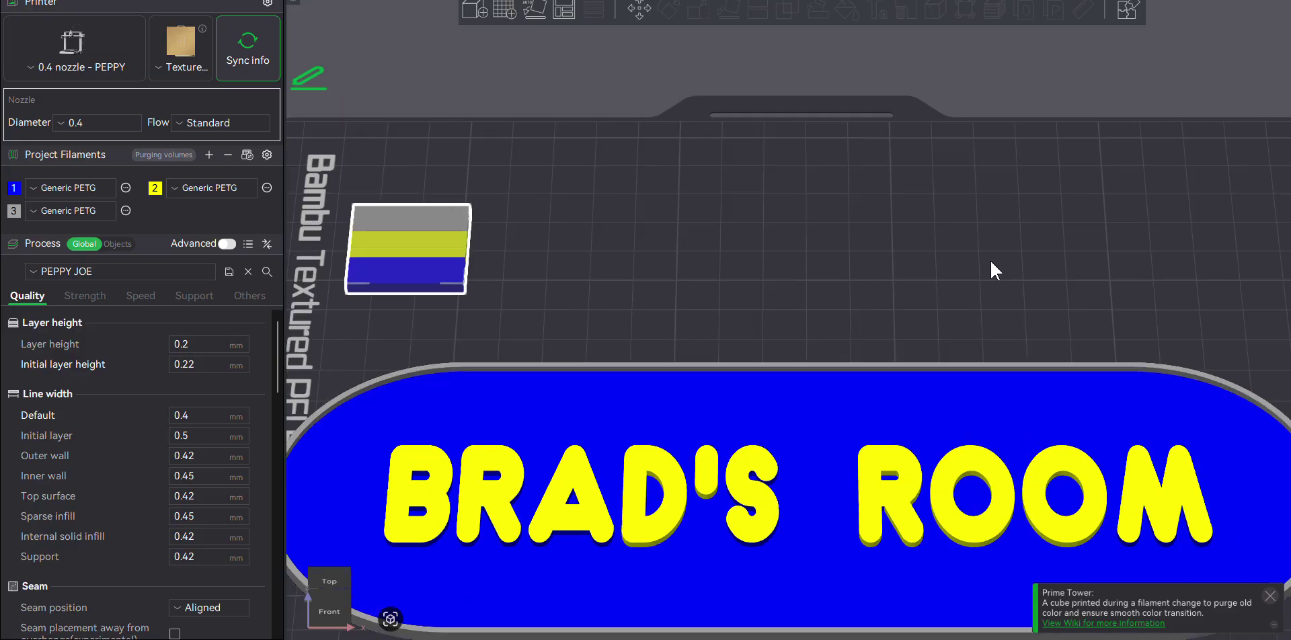
scroll(990, 259, "down", 2)
scroll(990, 258, "up", 1)
middle_click_drag(976, 254, 926, 175)
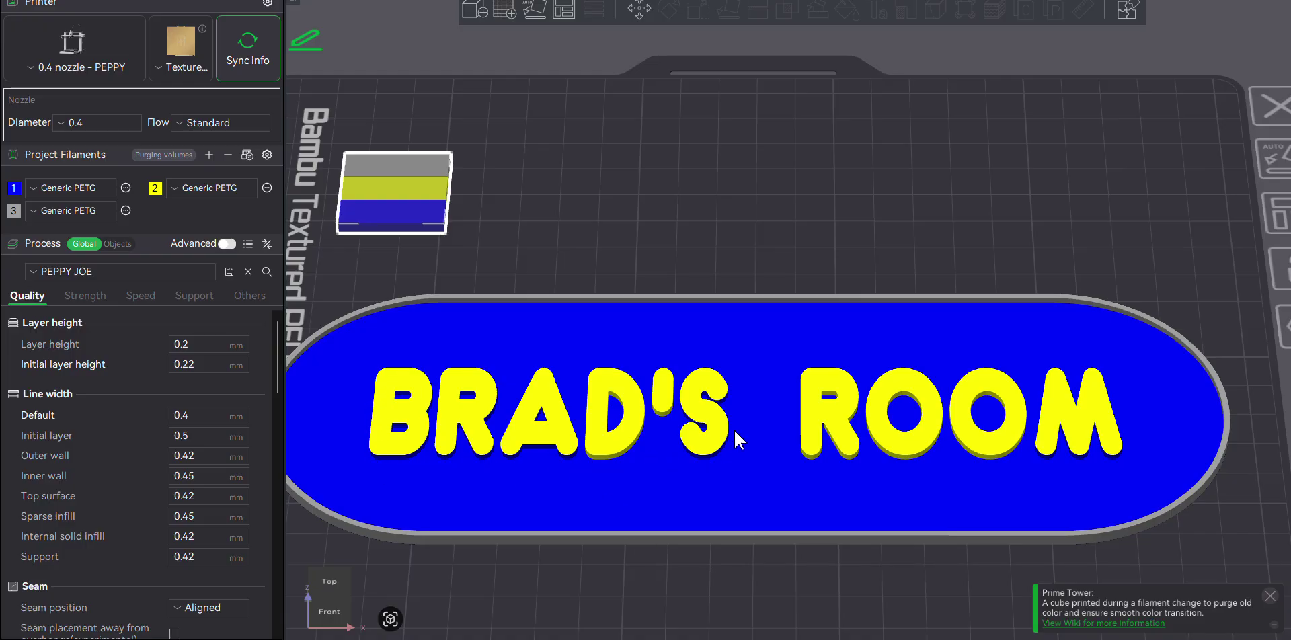
Step: Examine the painted letters, side walls and rim of the name plate from a low angle and from above
middle_click_drag(887, 597, 904, 568)
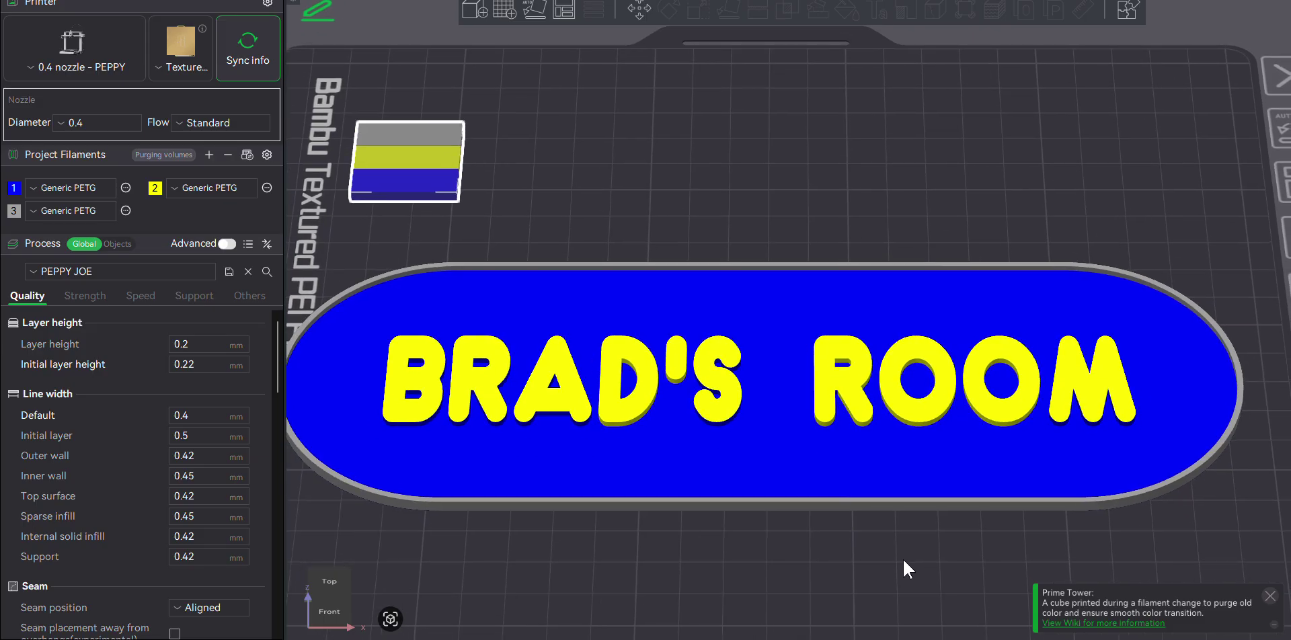
left_click_drag(902, 558, 905, 532)
left_click(905, 534)
scroll(911, 518, "up", 5)
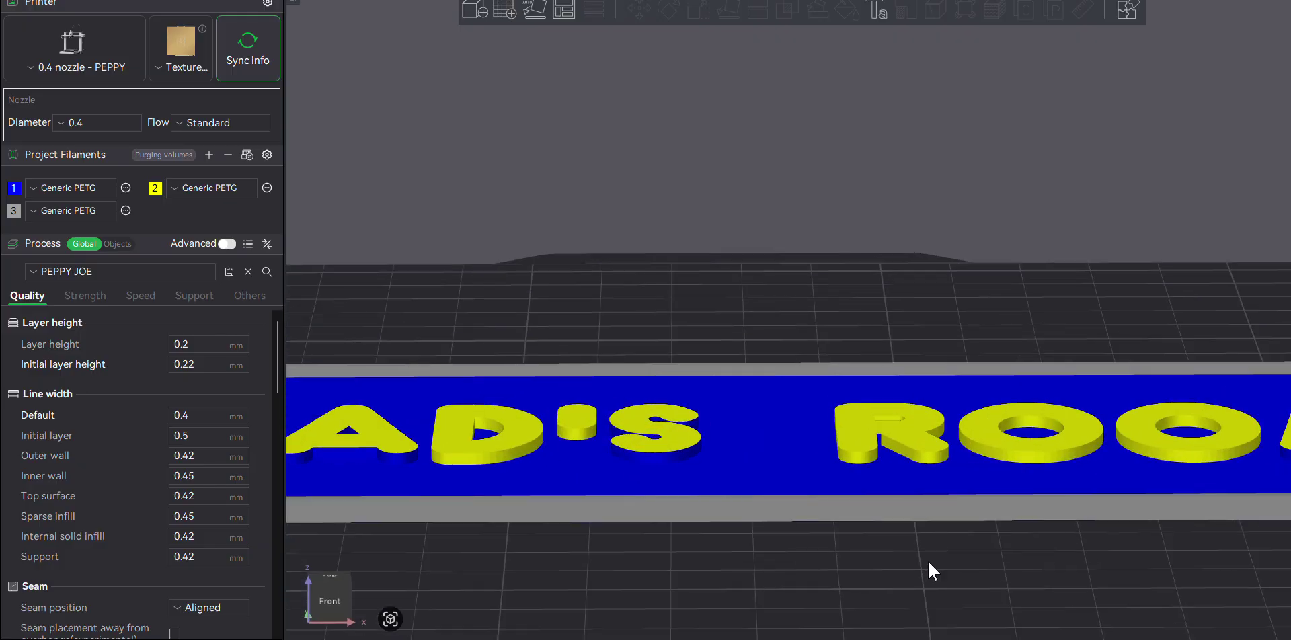
scroll(929, 605, "down", 4)
right_click_drag(893, 538, 874, 492)
left_click_drag(873, 491, 874, 565)
scroll(873, 559, "down", 6)
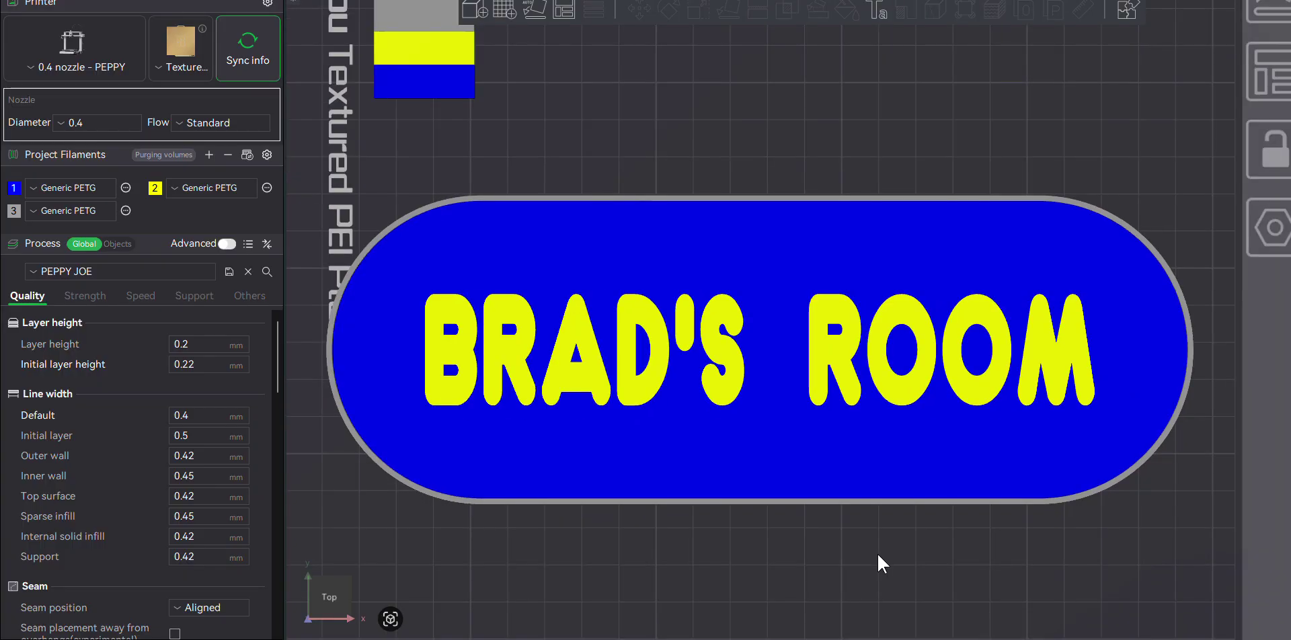
Step: Switch from Bambu Studio to the name plate design in Tinkercad
left_click_drag(878, 563, 878, 522)
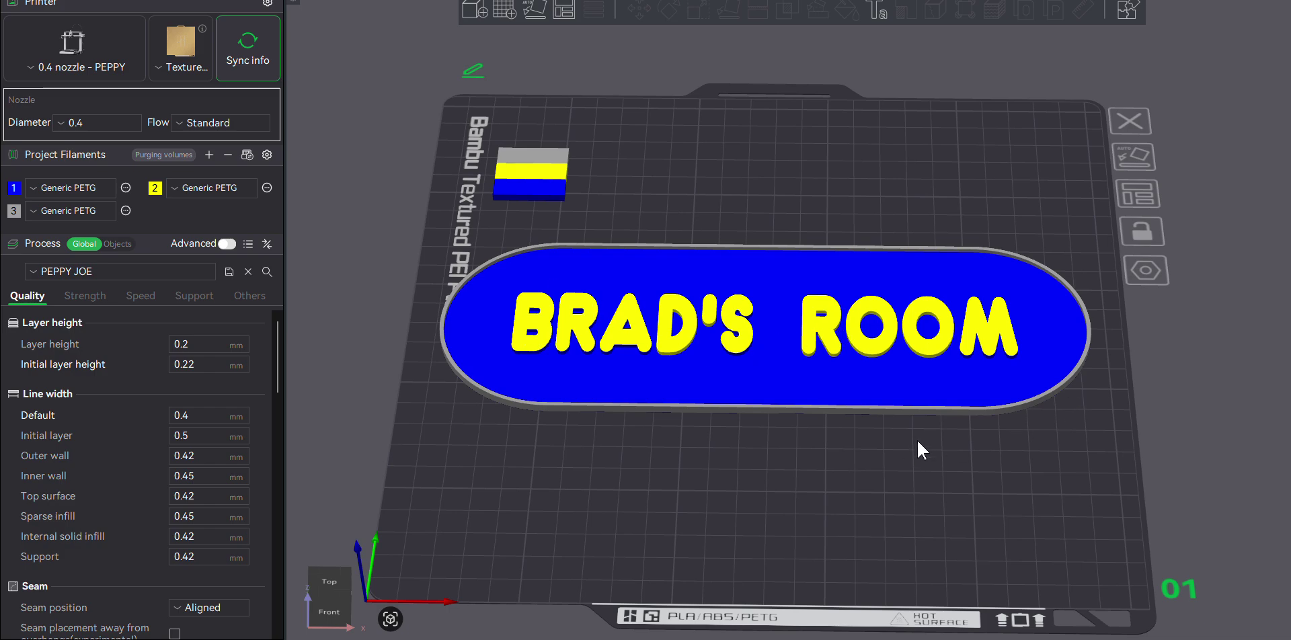
scroll(889, 474, "up", 3)
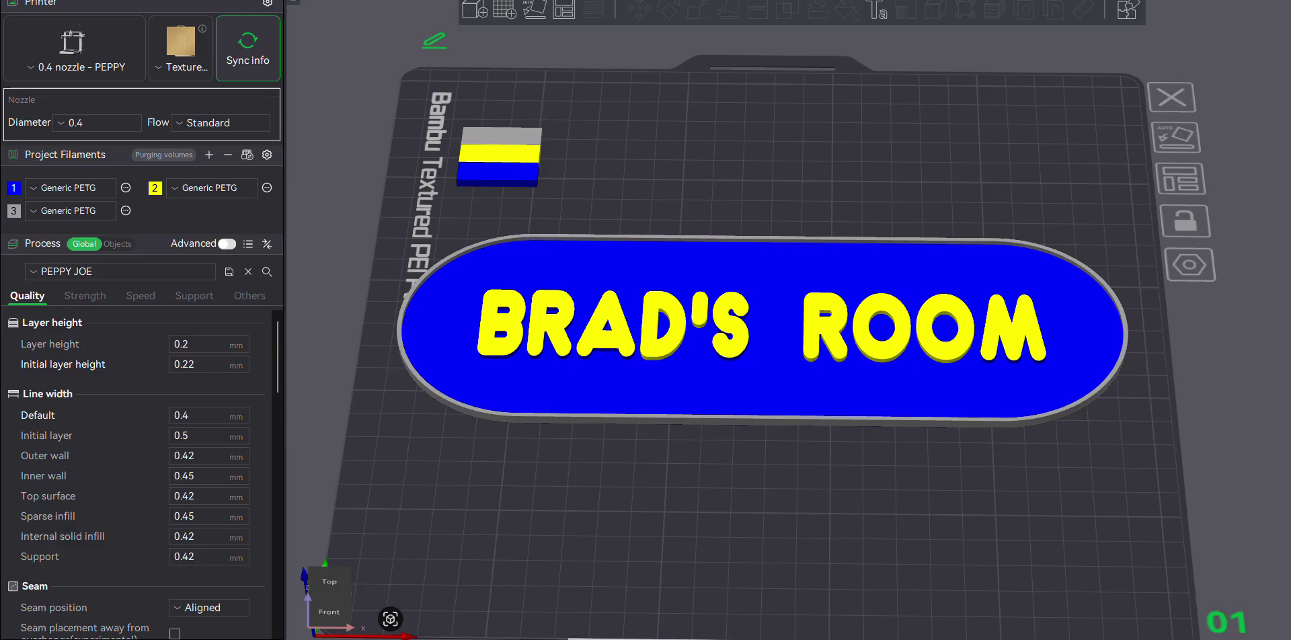
mouse_move(248, 639)
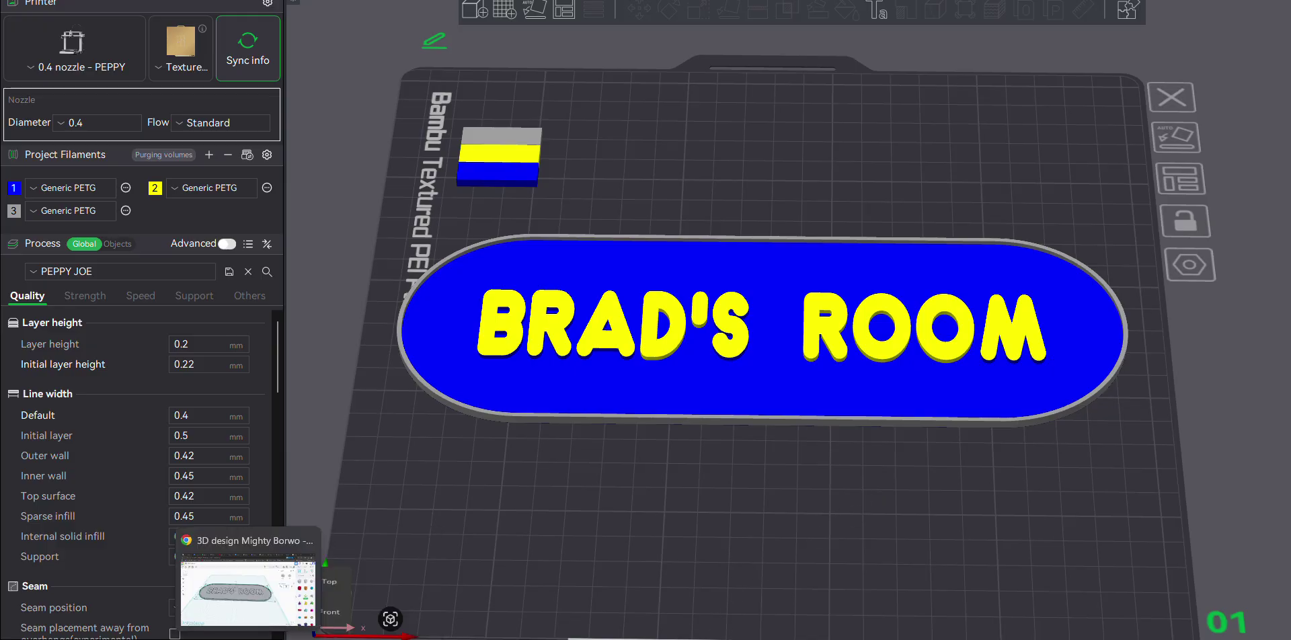
left_click(248, 589)
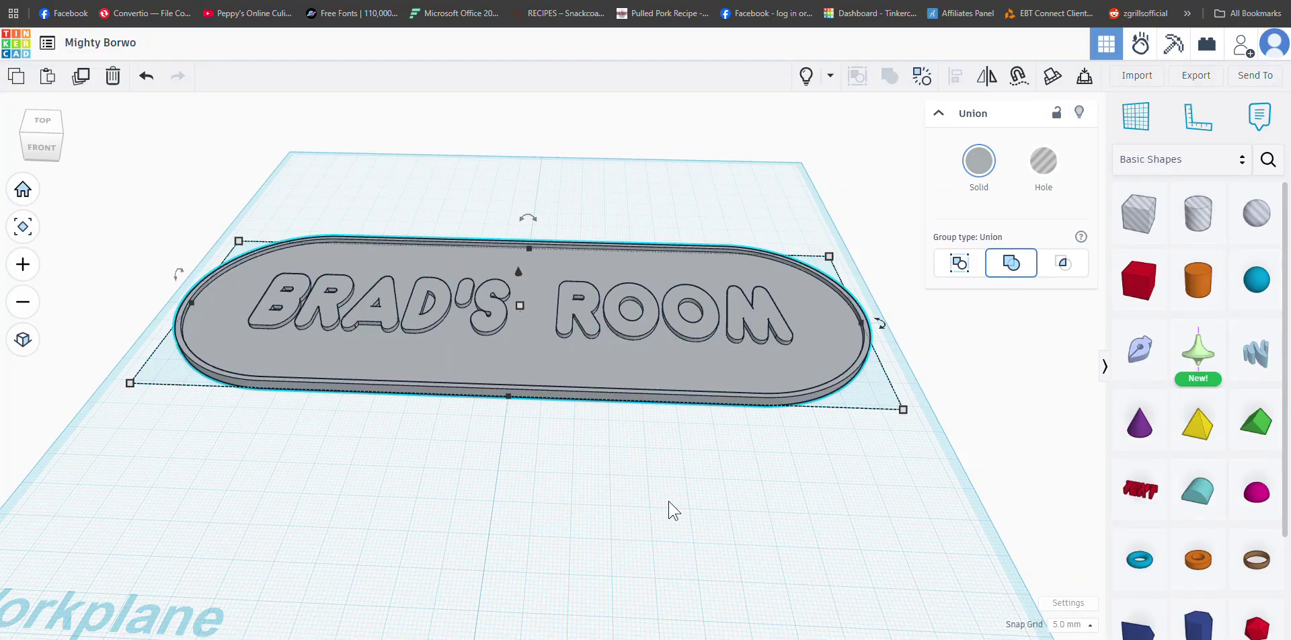
Step: Place a Round Roof shape on the workplane just behind the middle of the name plate's back edge
right_click_drag(591, 502, 619, 579)
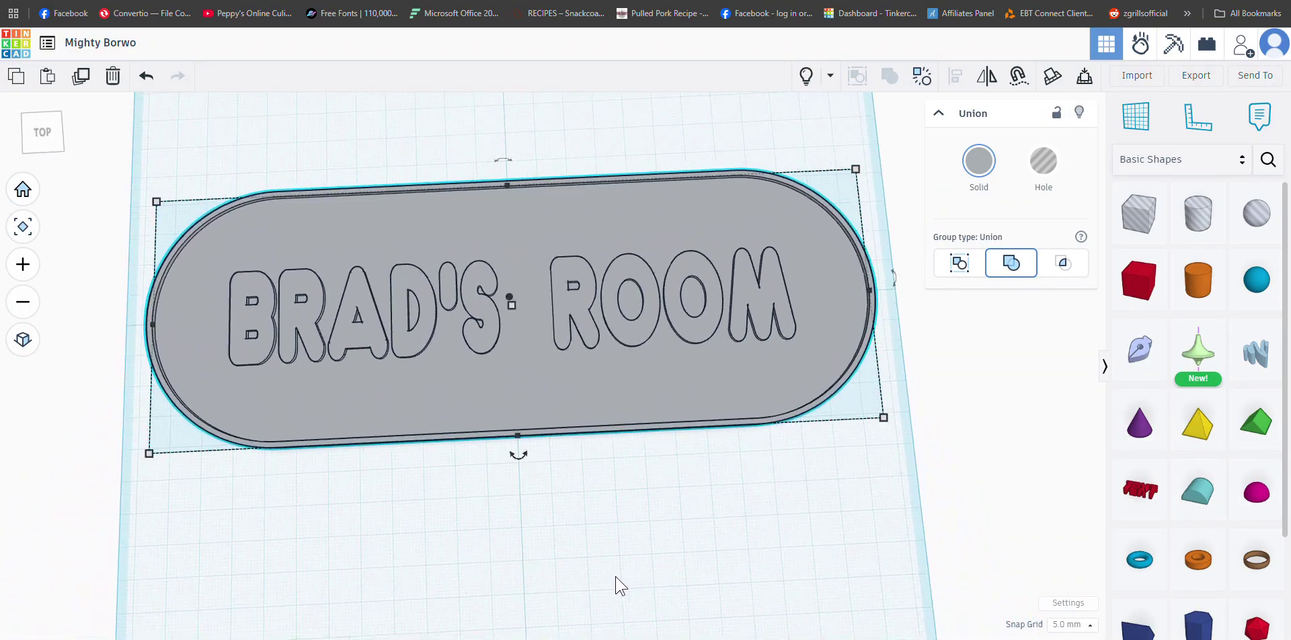
scroll(619, 577, "down", 3)
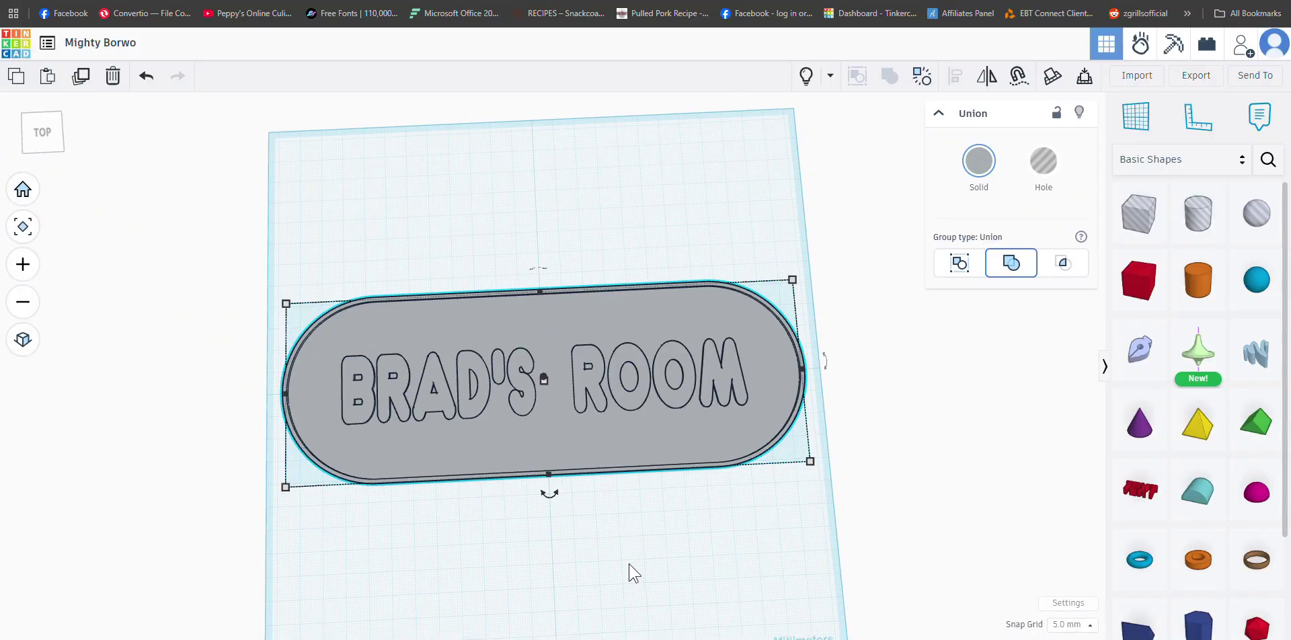
right_click_drag(628, 563, 623, 567)
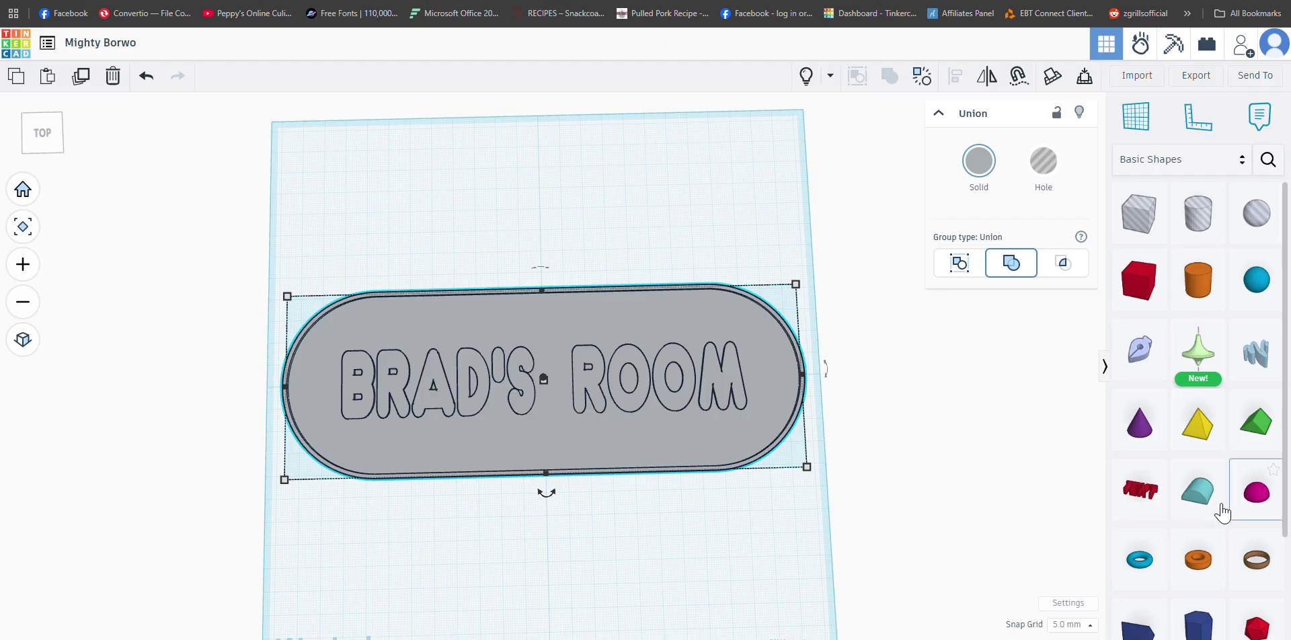
left_click_drag(1200, 503, 634, 272)
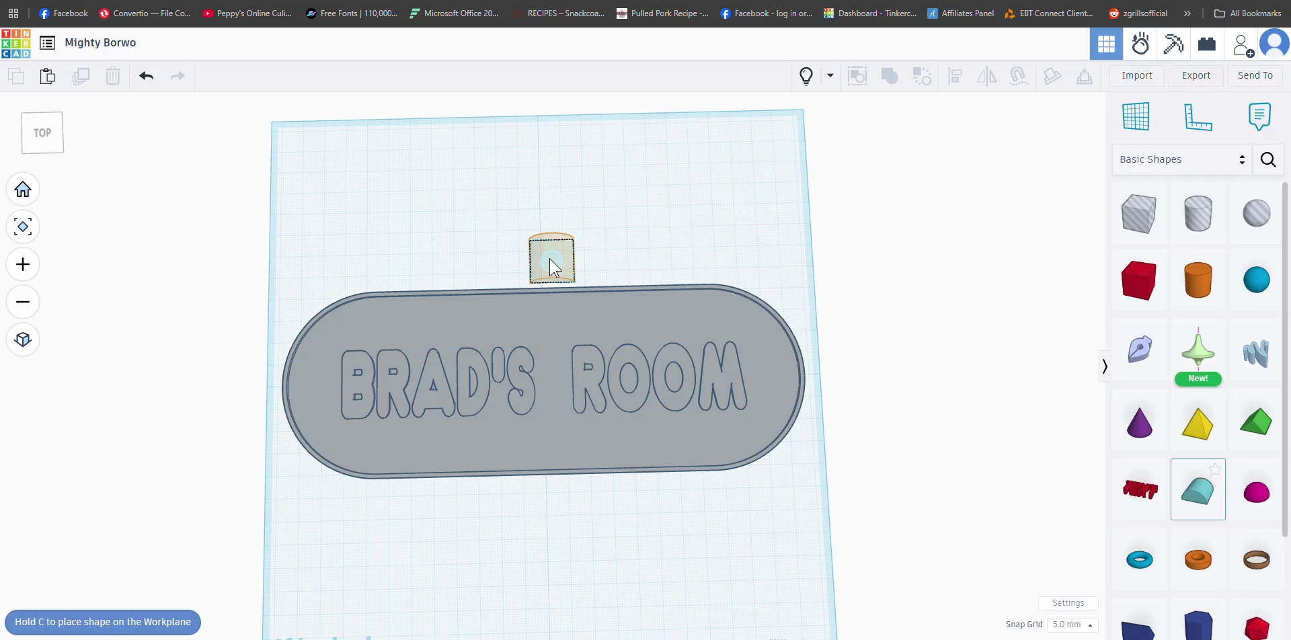
left_click_drag(550, 263, 539, 232)
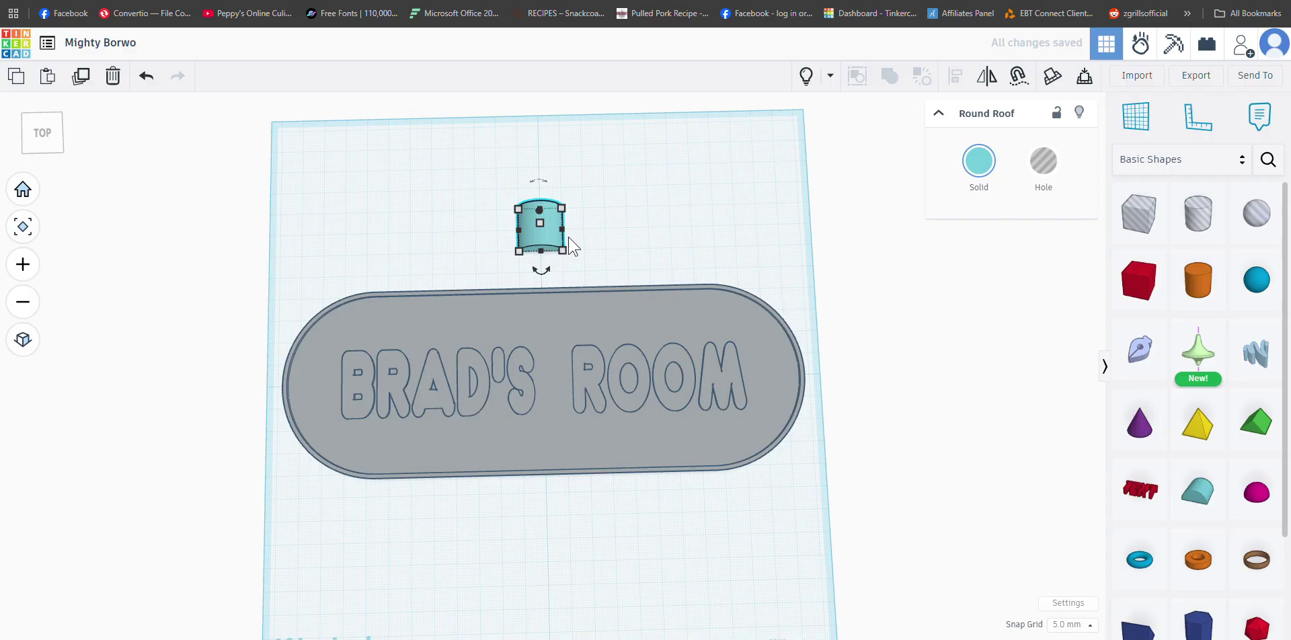
Step: Rotate the round roof 90° so its half-round face lies parallel to the workplane
right_click_drag(582, 248, 210, 193)
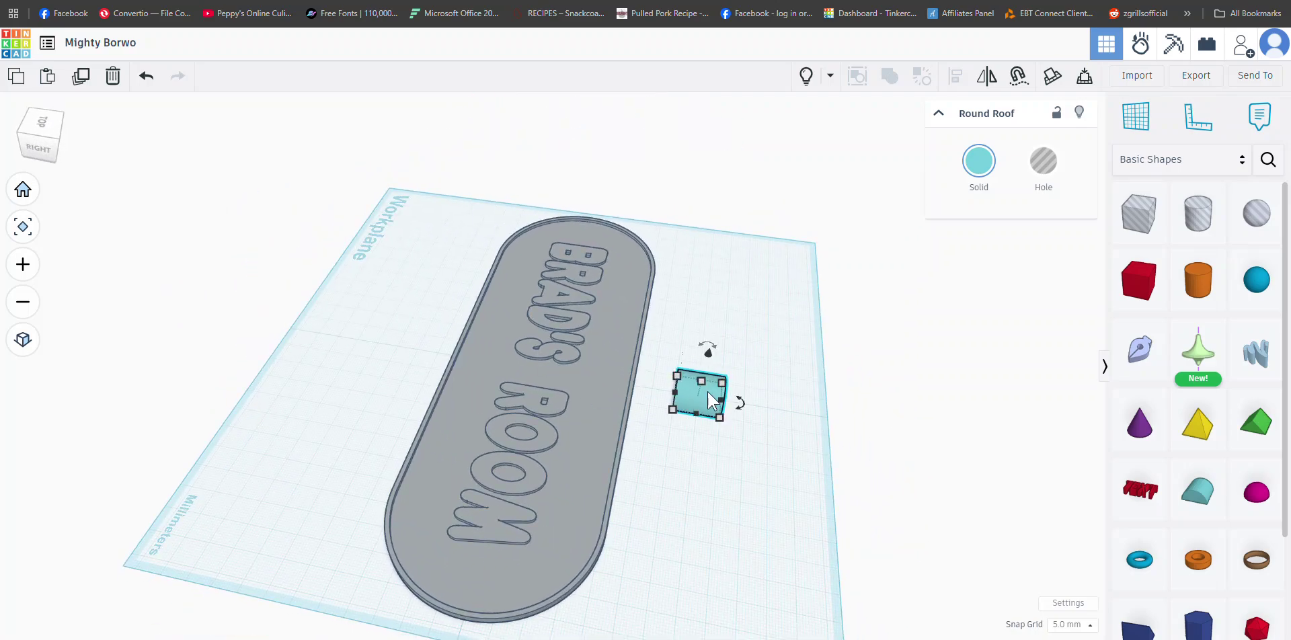
mouse_move(706, 354)
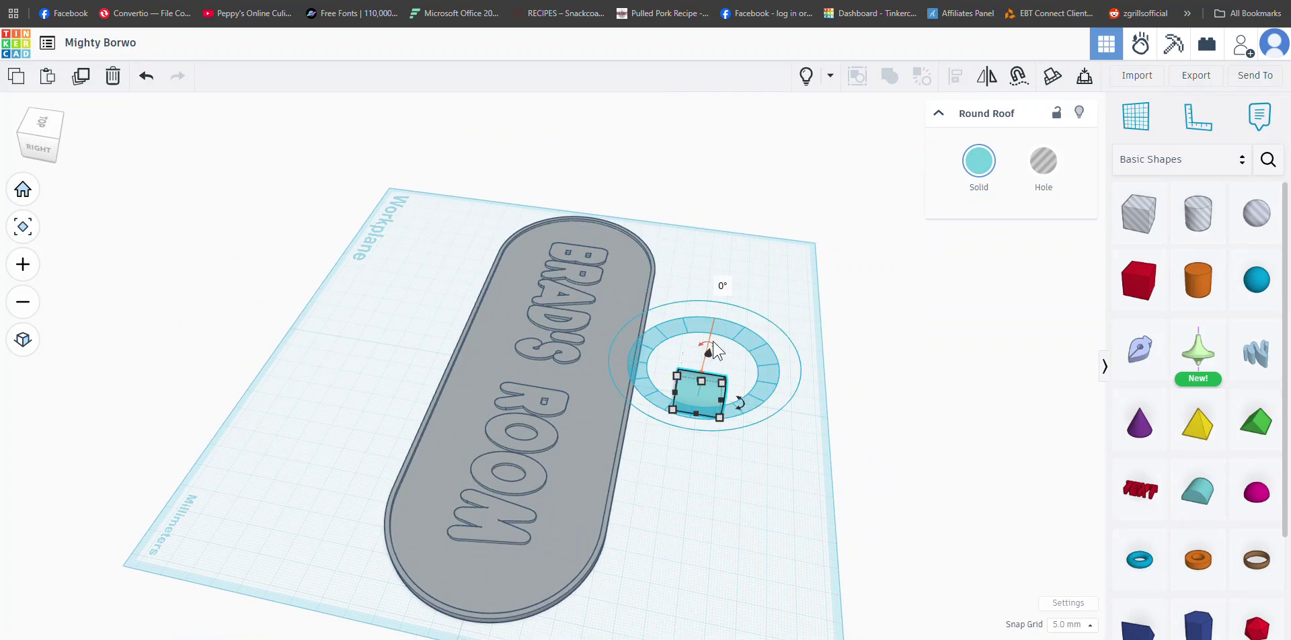
left_click_drag(708, 349, 767, 372)
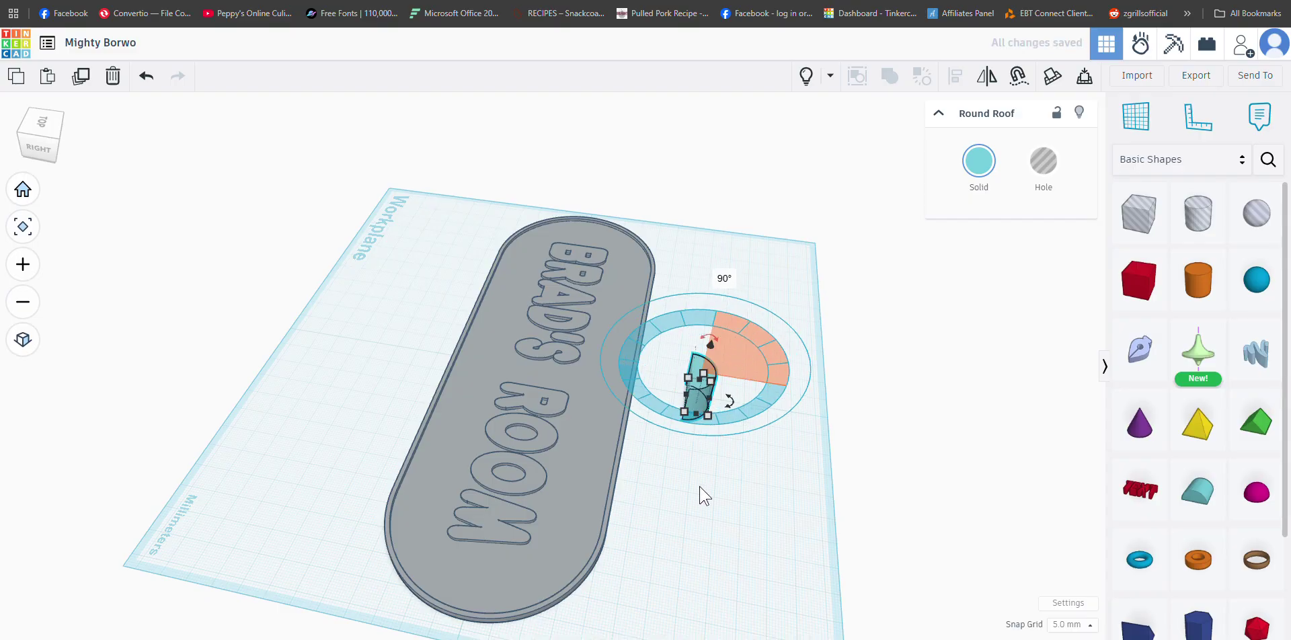
left_click(704, 424)
left_click(694, 397)
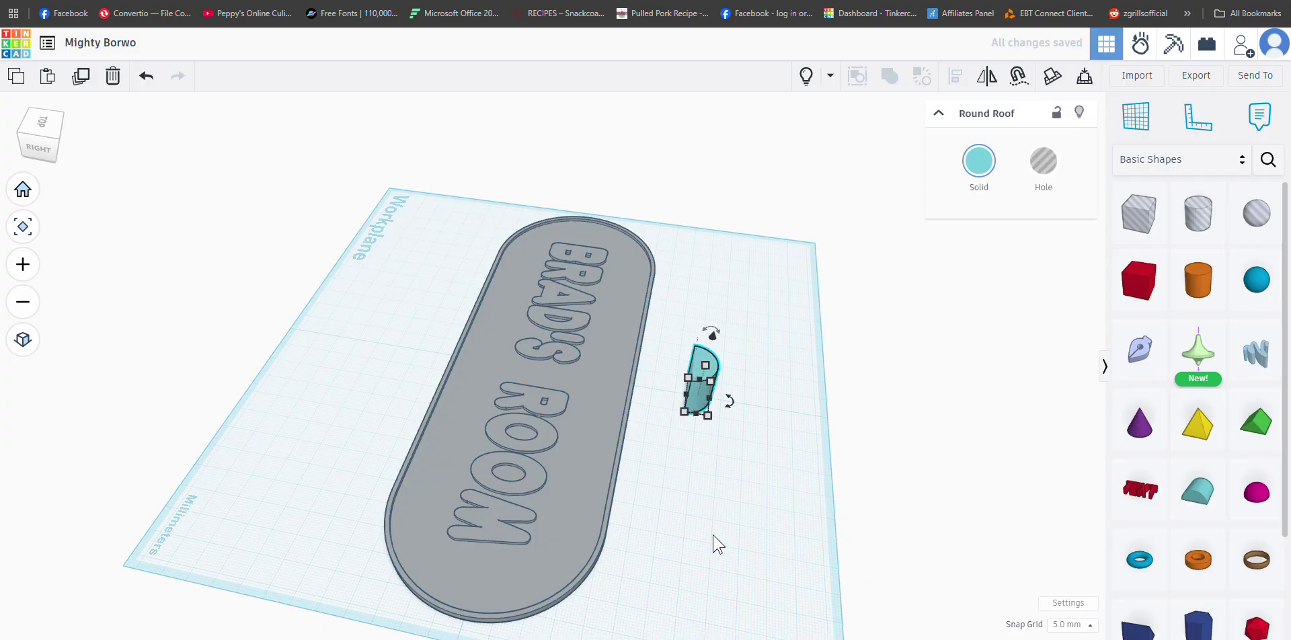
Step: Enlarge the round roof's footprint to 95 mm wide and 40 mm deep behind the name plate
right_click_drag(713, 535, 1015, 625)
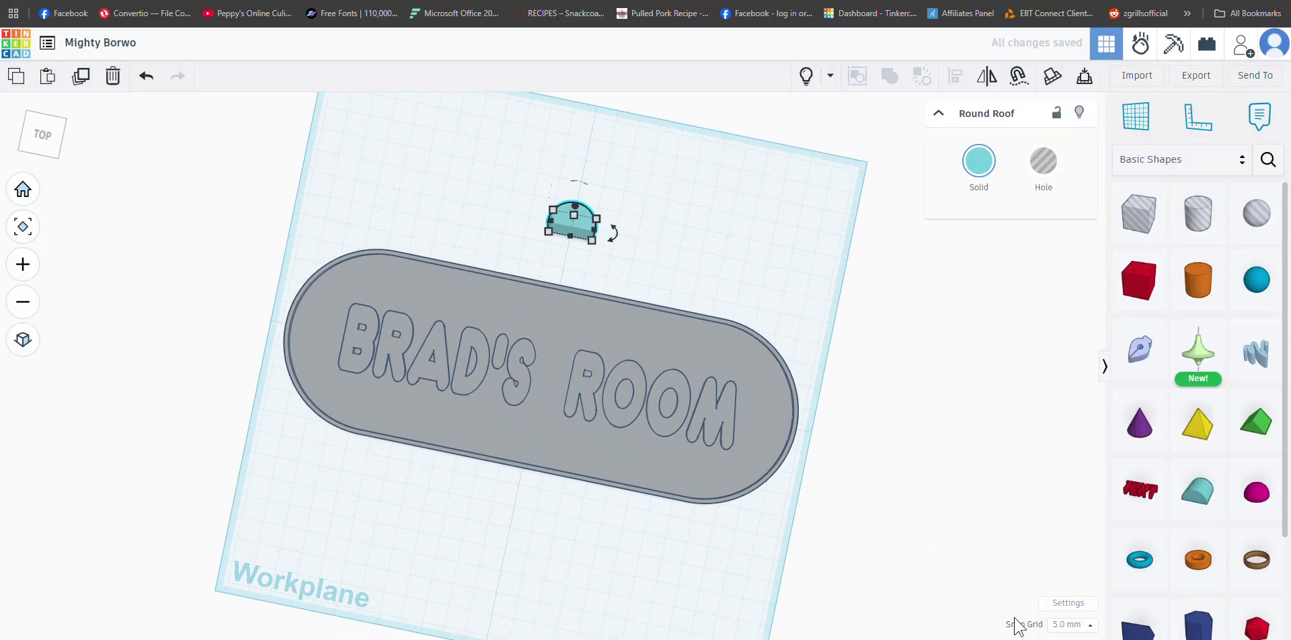
right_click(1015, 625)
left_click(593, 240)
mouse_move(593, 241)
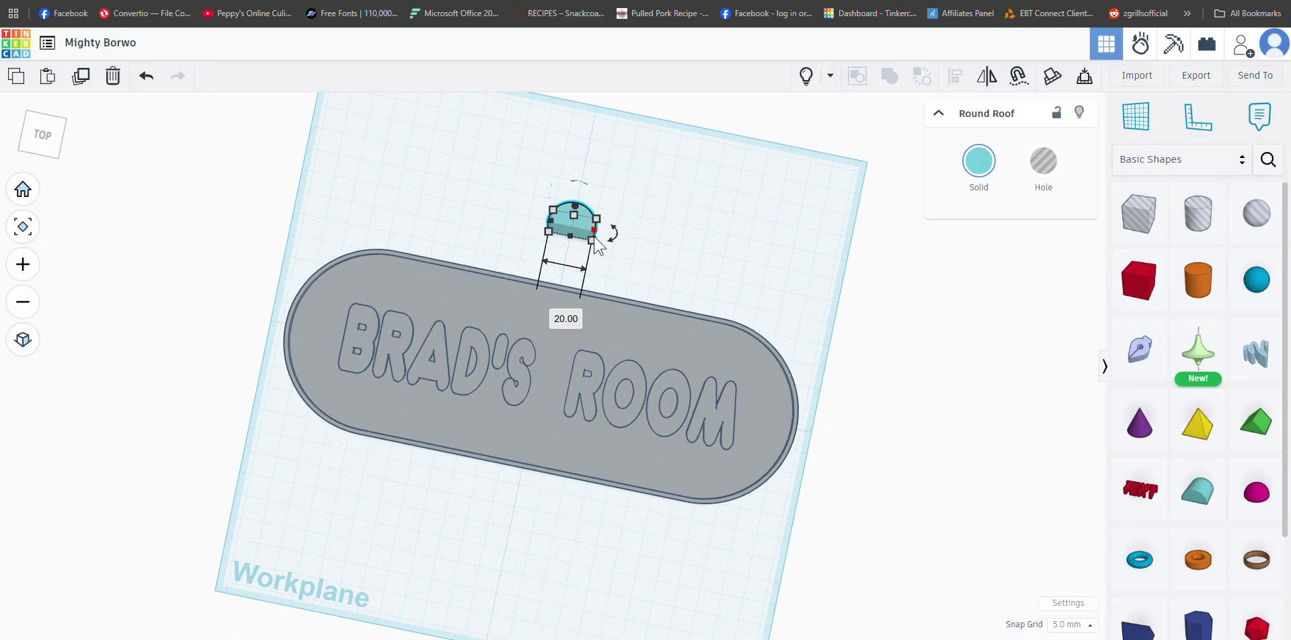
left_click_drag(592, 240, 681, 294)
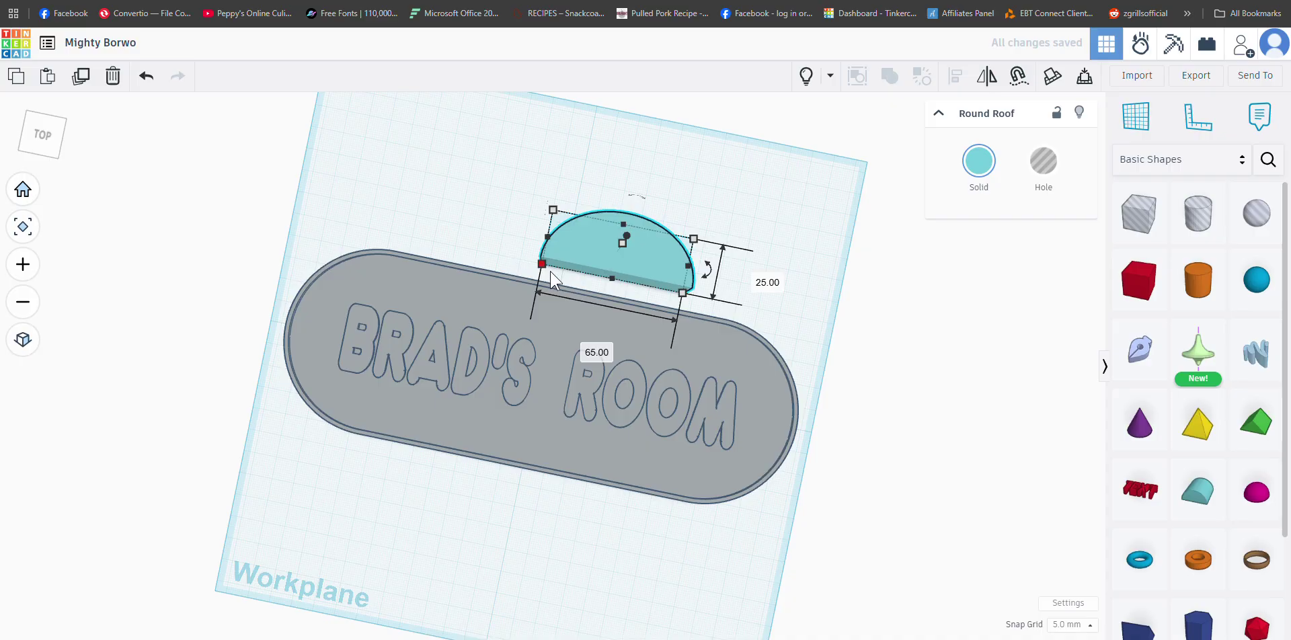
left_click_drag(542, 265, 477, 256)
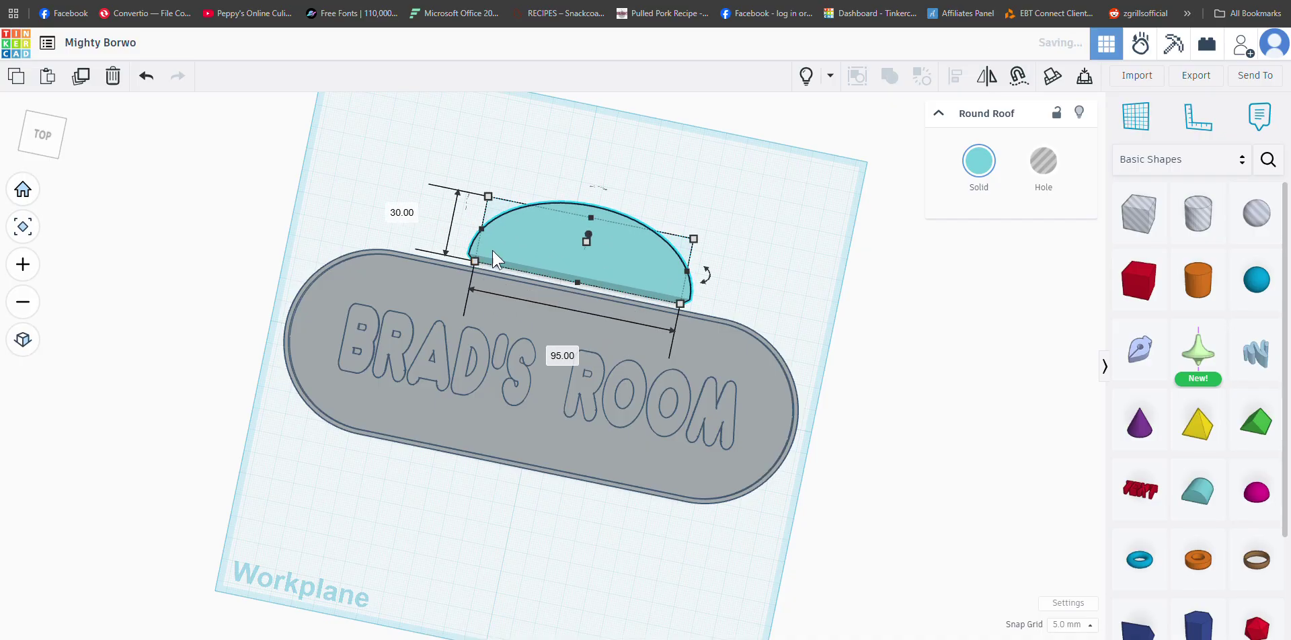
left_click_drag(694, 239, 700, 219)
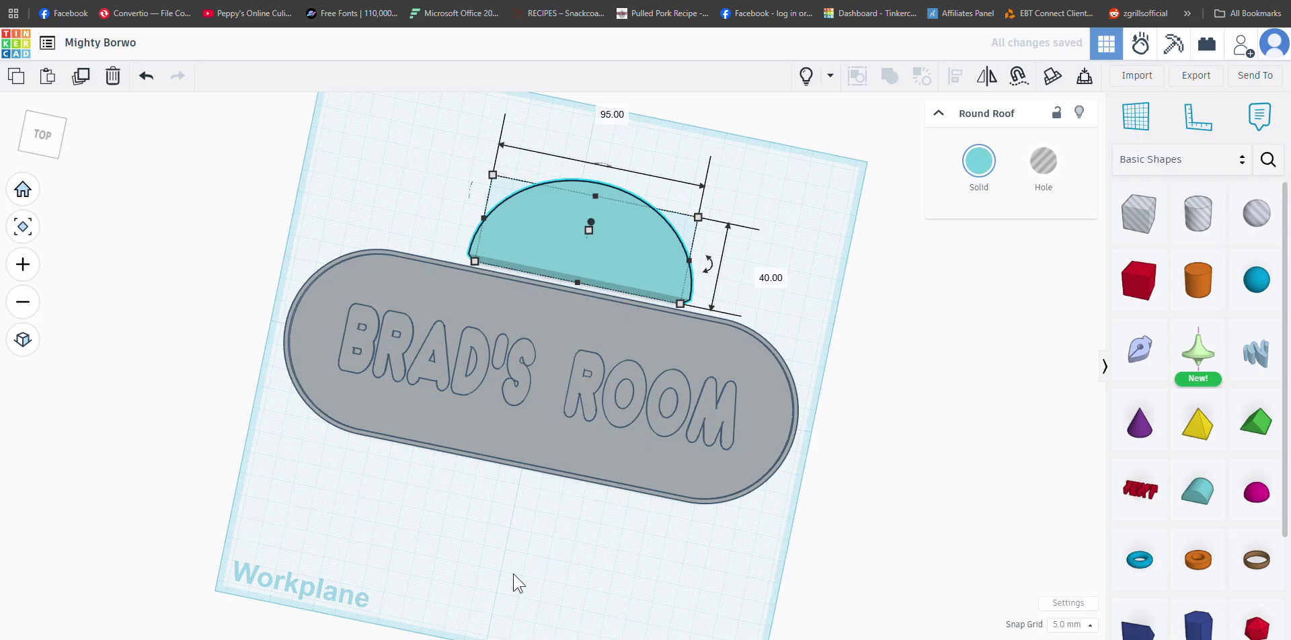
Step: Set the round roof's height to 3 mm
right_click_drag(513, 574, 558, 458)
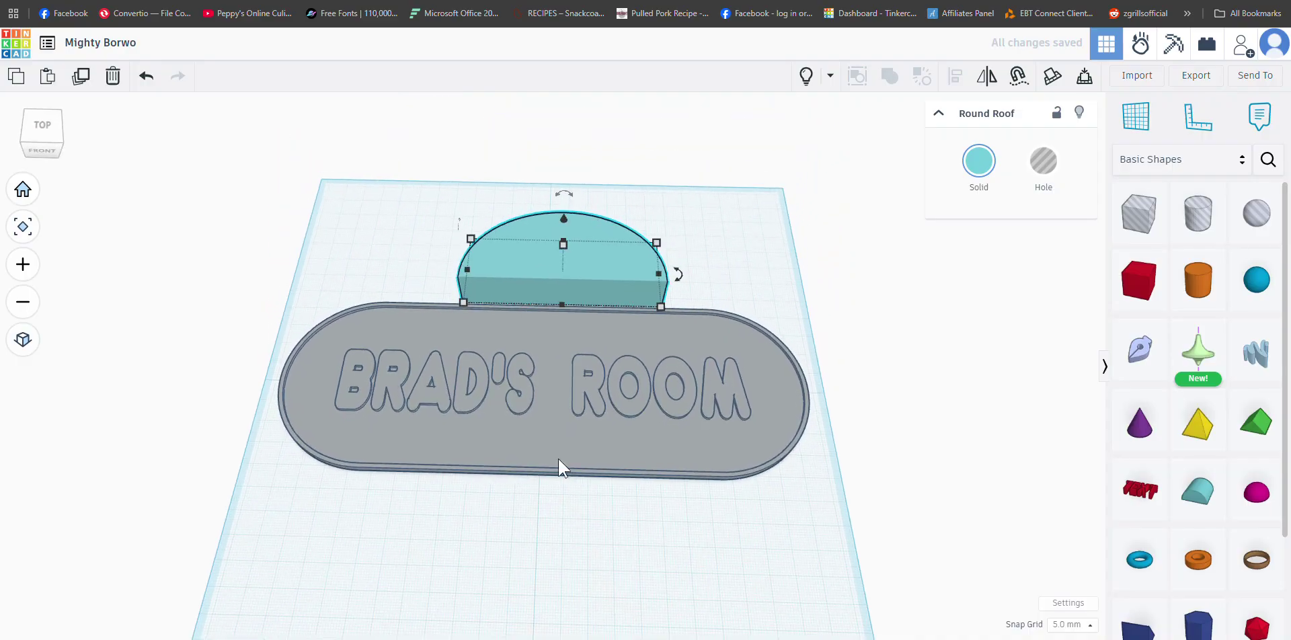
left_click(563, 246)
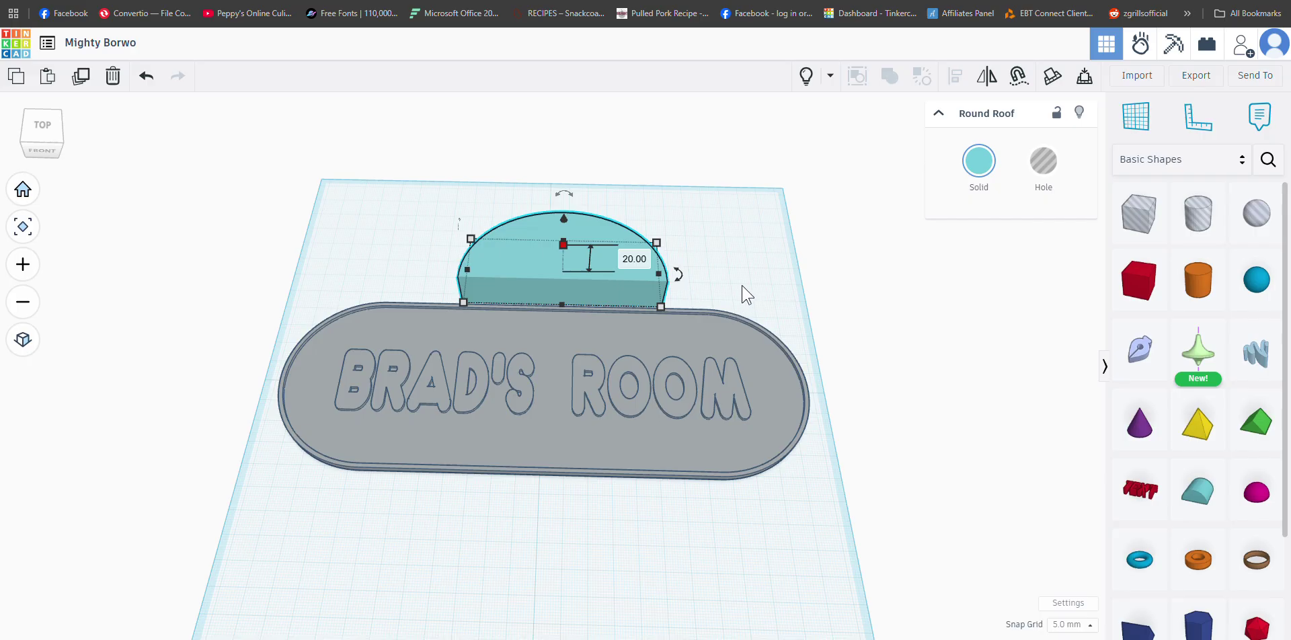
mouse_move(563, 244)
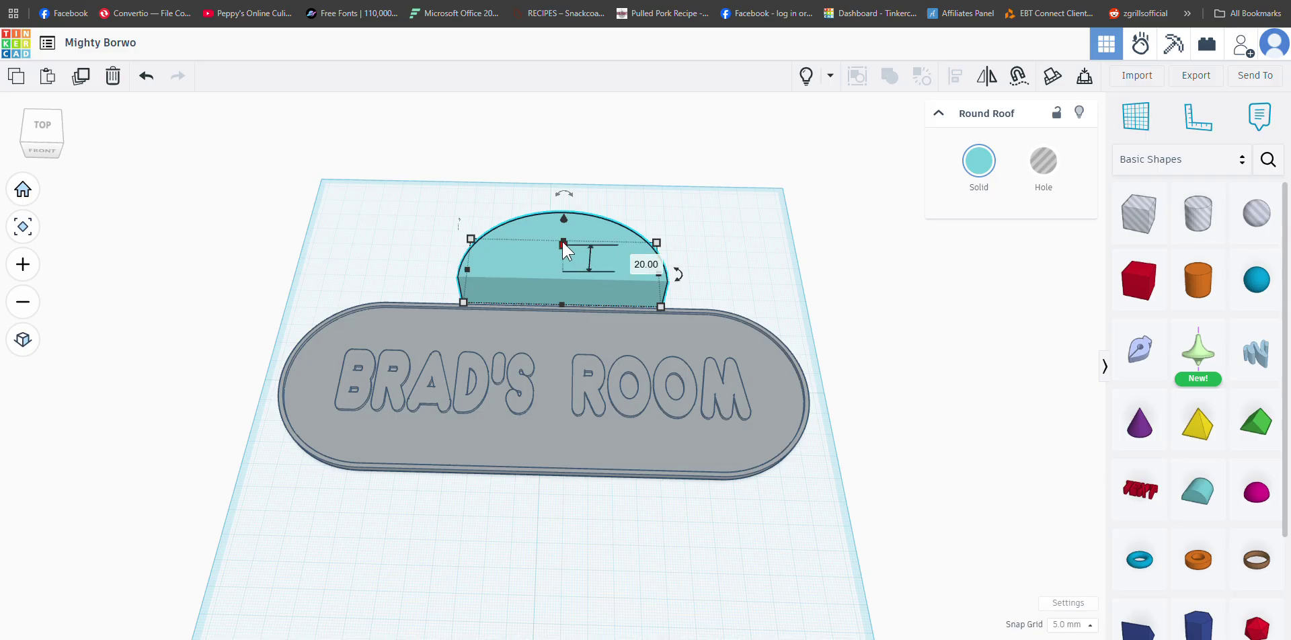
left_click(633, 256)
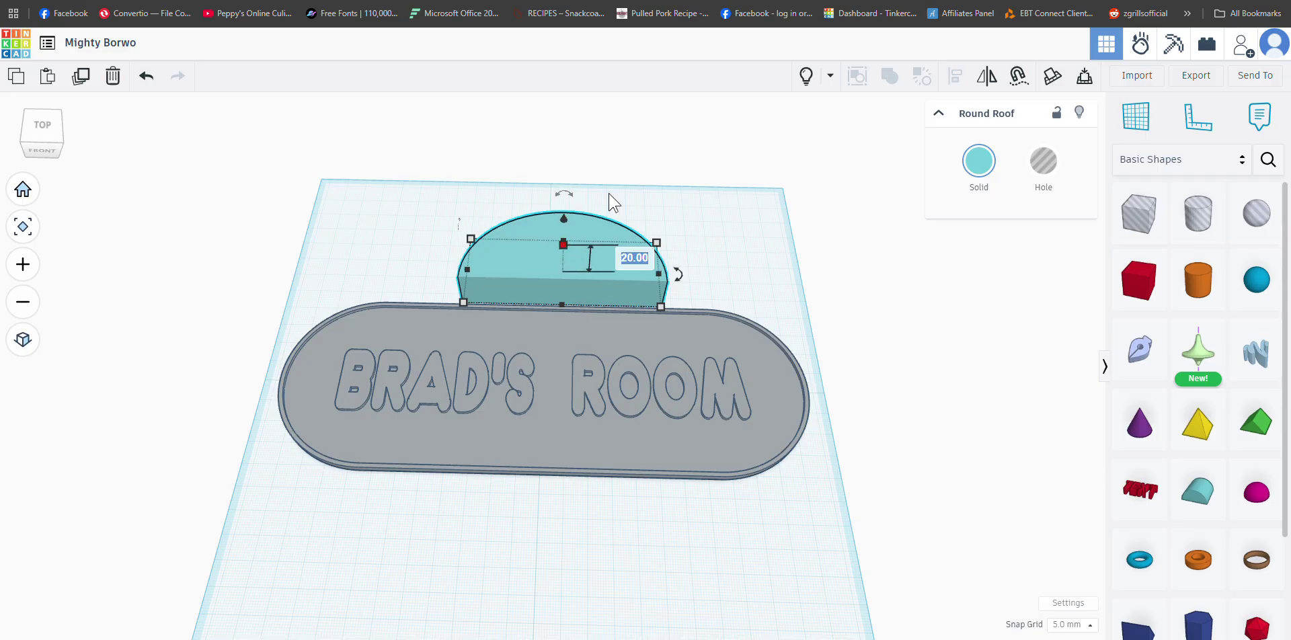
type("3")
key("Return")
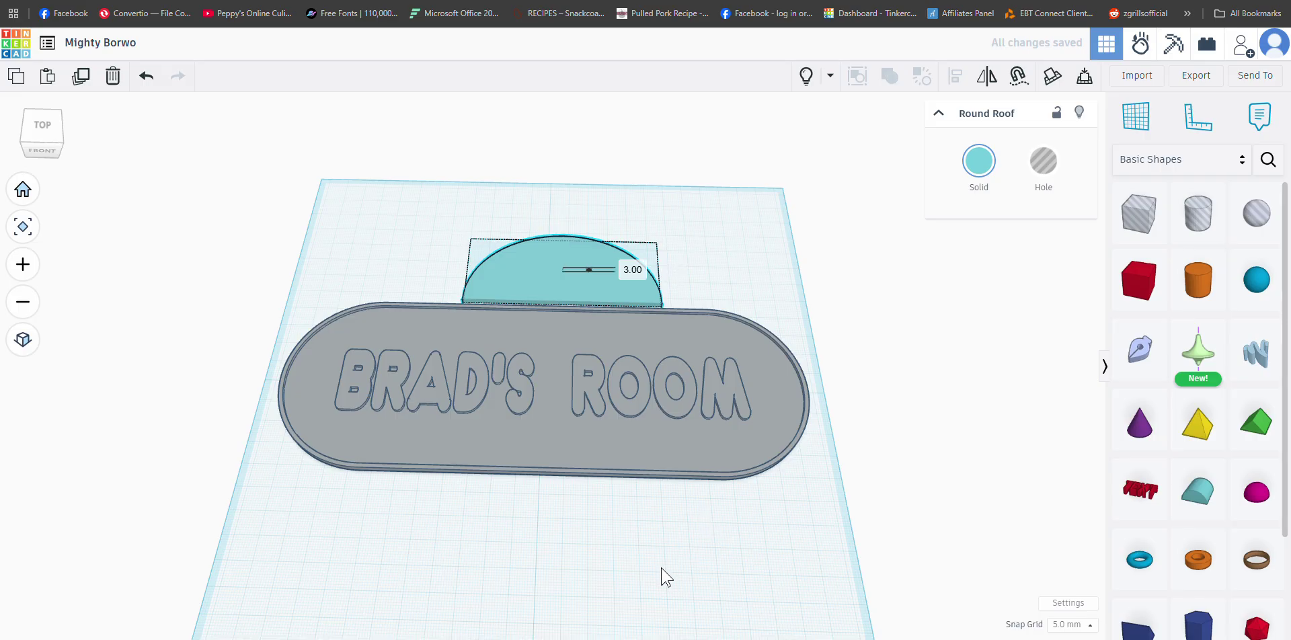
Step: Align the round roof to the name plate, centred along its length and flush with its back edge
right_click_drag(660, 573, 666, 636)
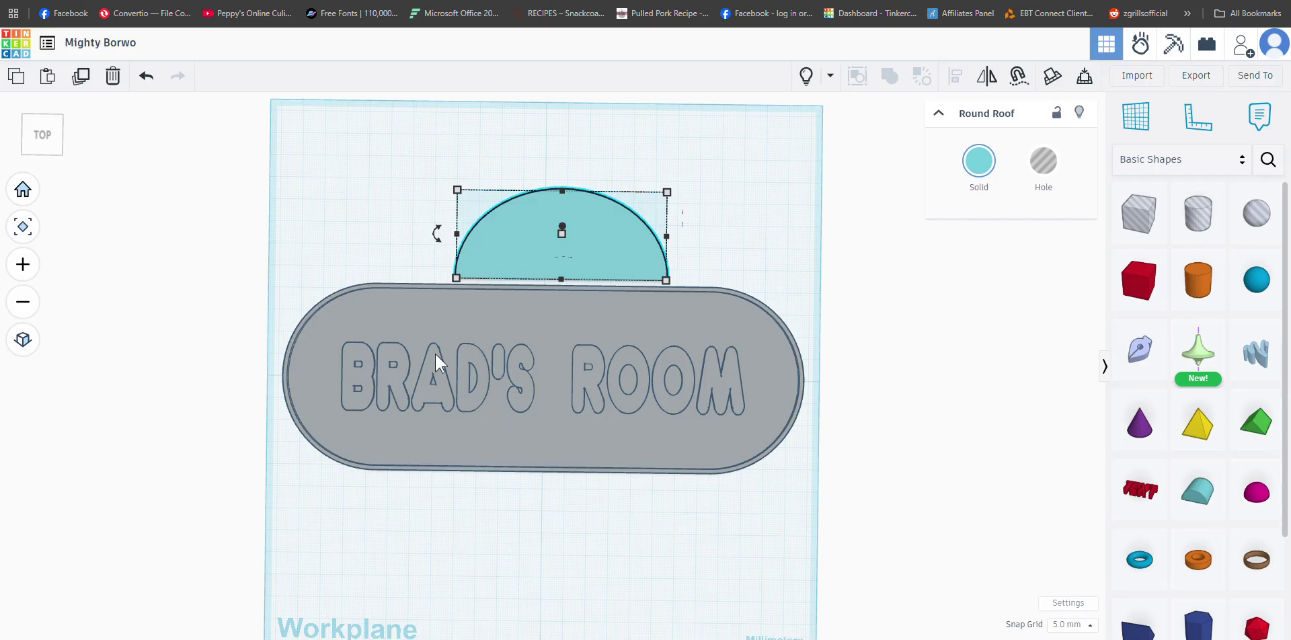
left_click_drag(281, 115, 859, 491)
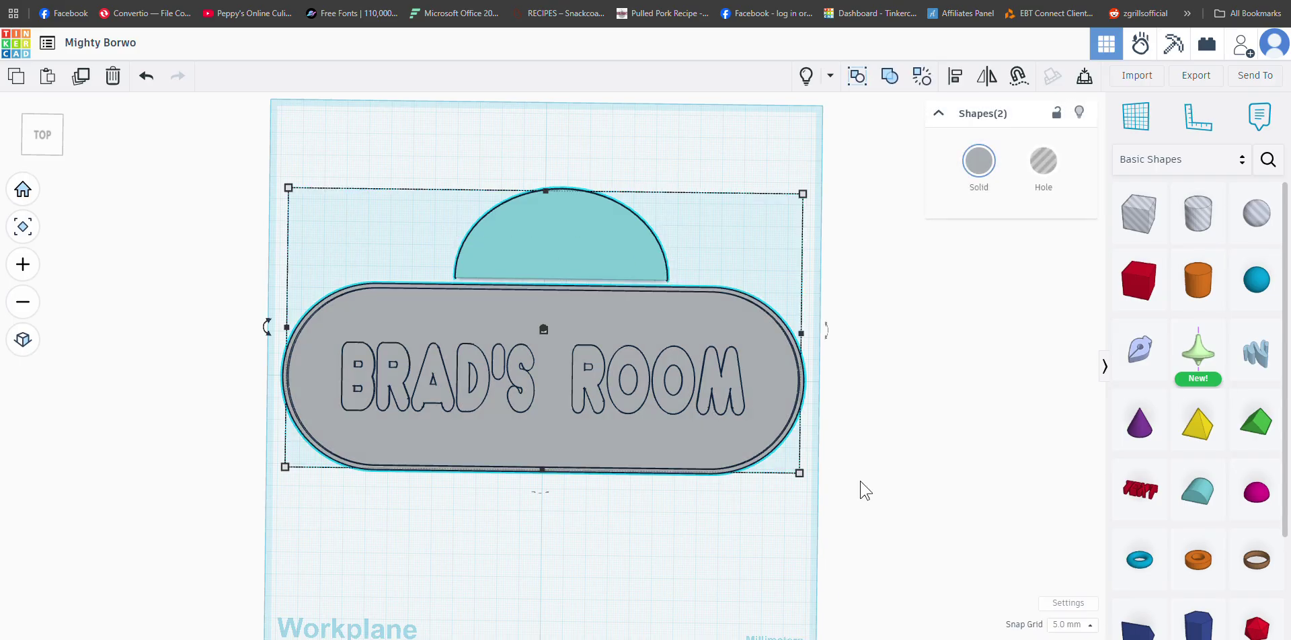
left_click(955, 75)
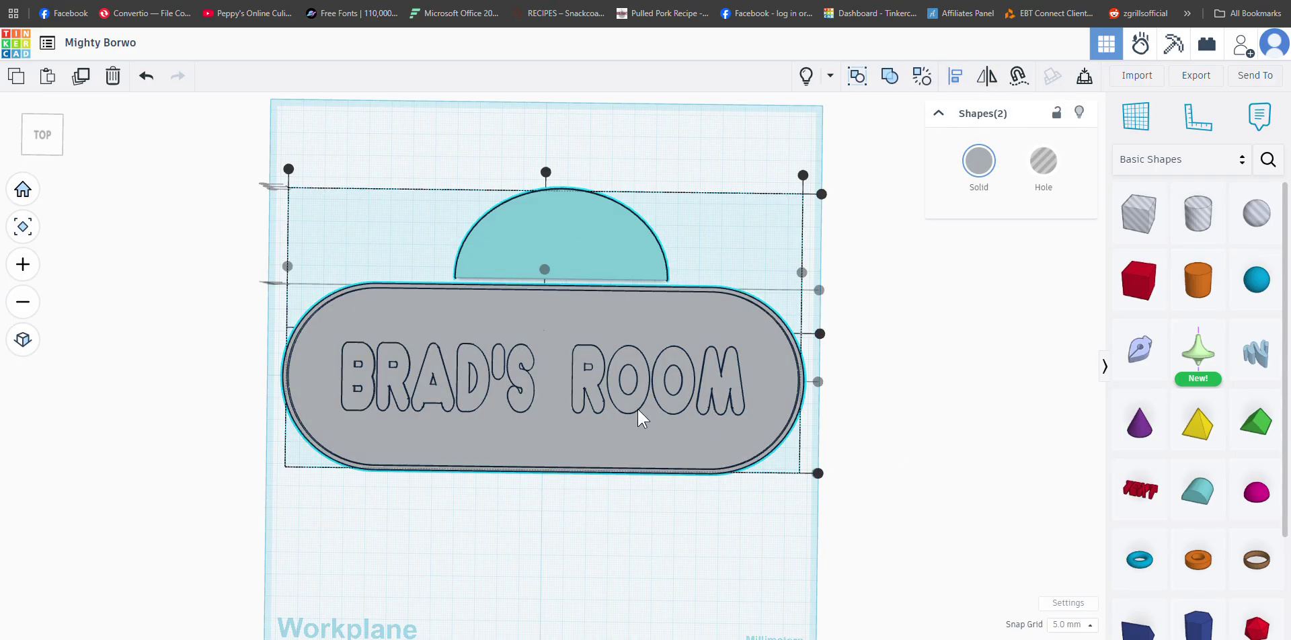
left_click(546, 172)
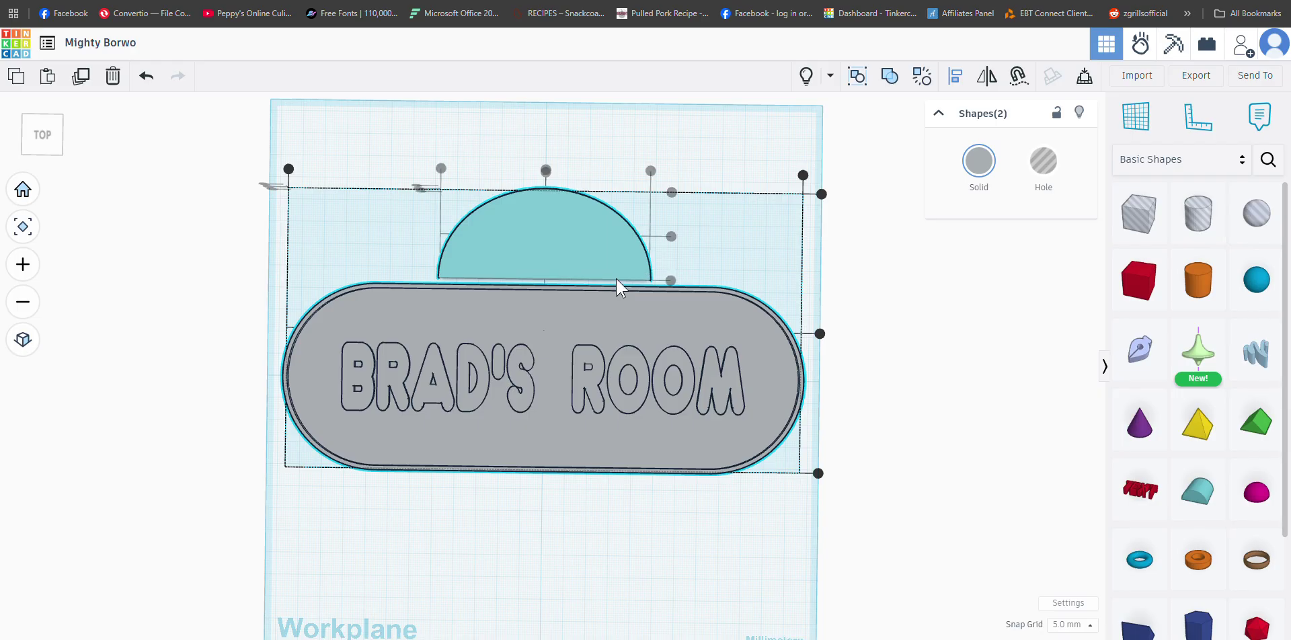
left_click(758, 300)
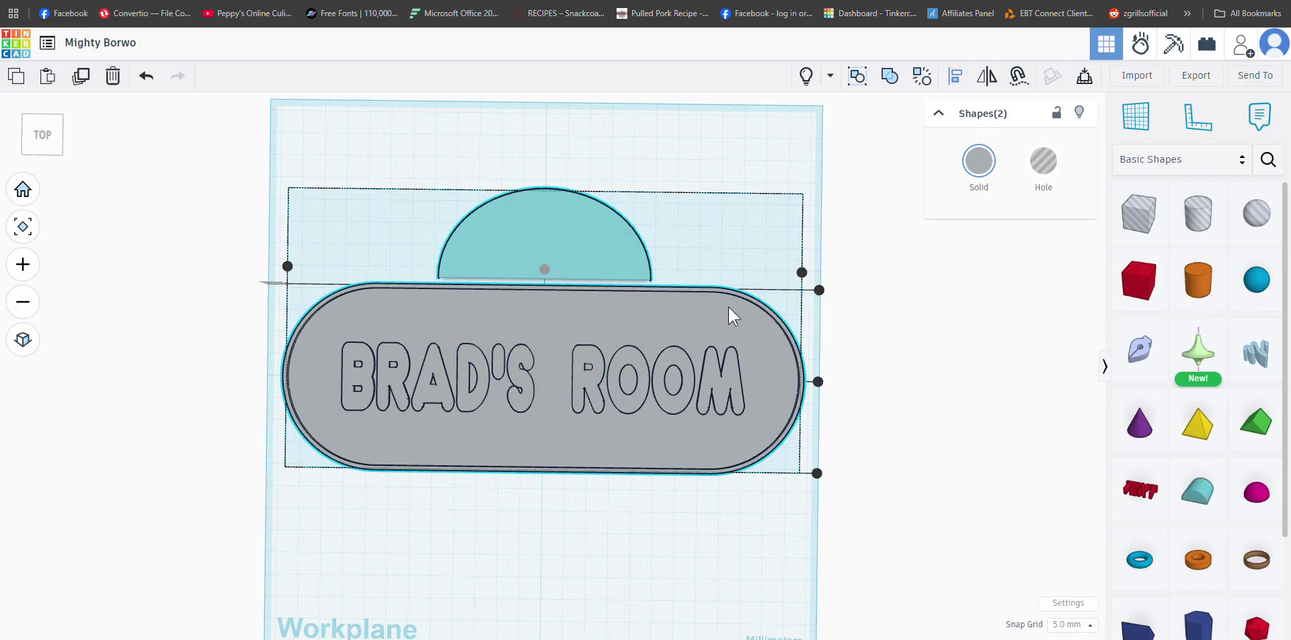
left_click(819, 290)
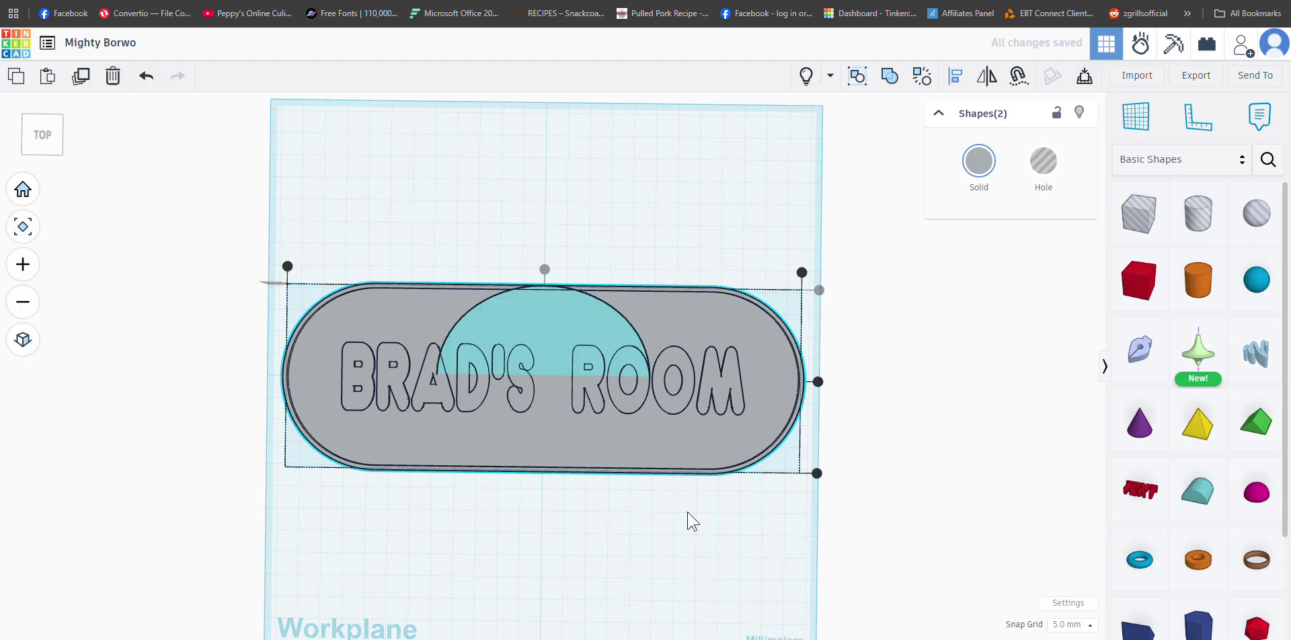
left_click(627, 530)
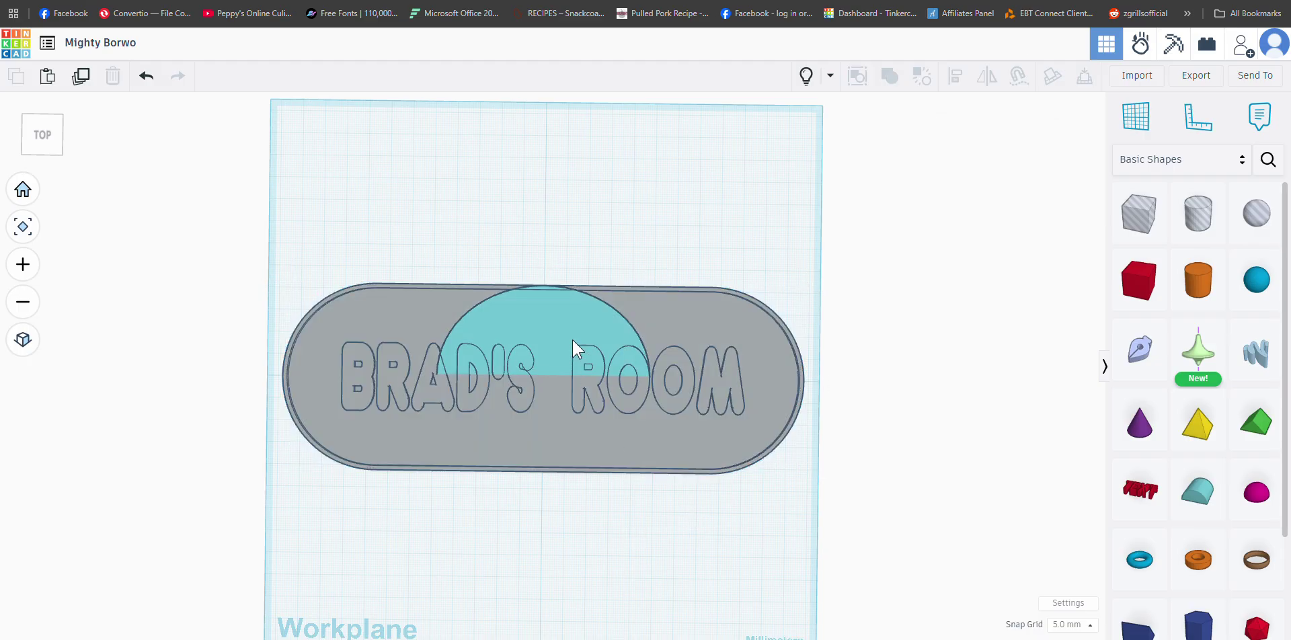
Step: Try raising the round roof above the workplane and undo it
left_click(542, 309)
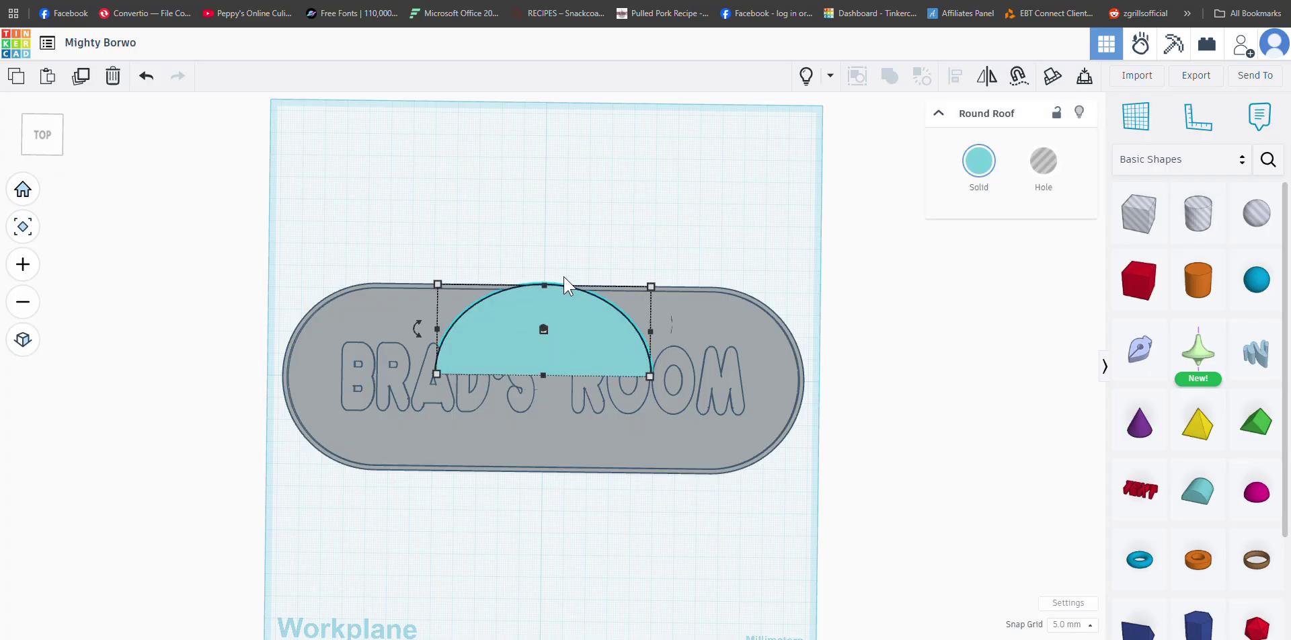
key("ctrl+Up")
key("ctrl+Up")
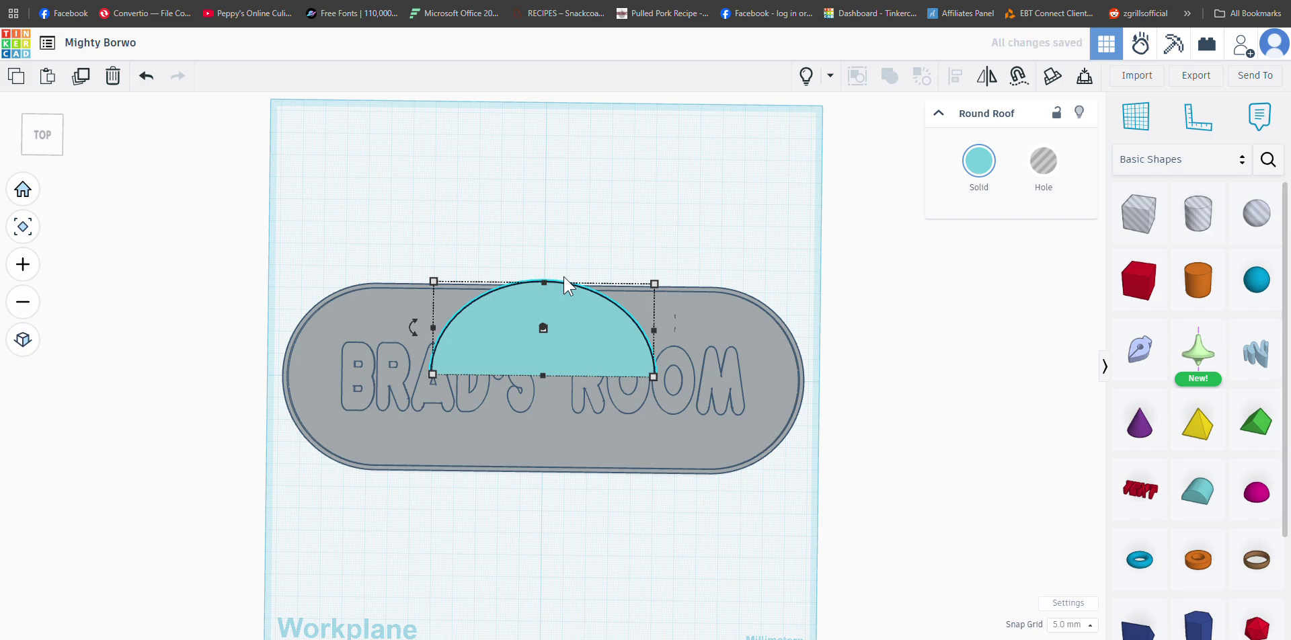
left_click(147, 77)
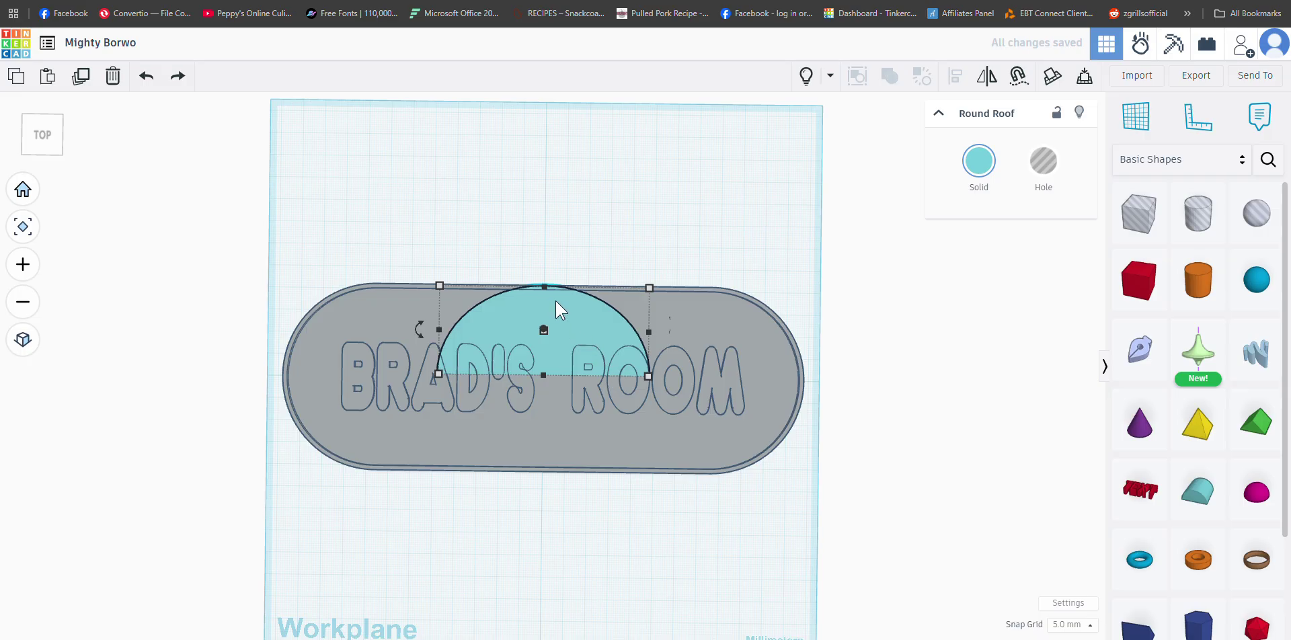
Step: Move the round roof backward until only its straight edge overlaps the name plate's back rim
right_click_drag(594, 549, 592, 505)
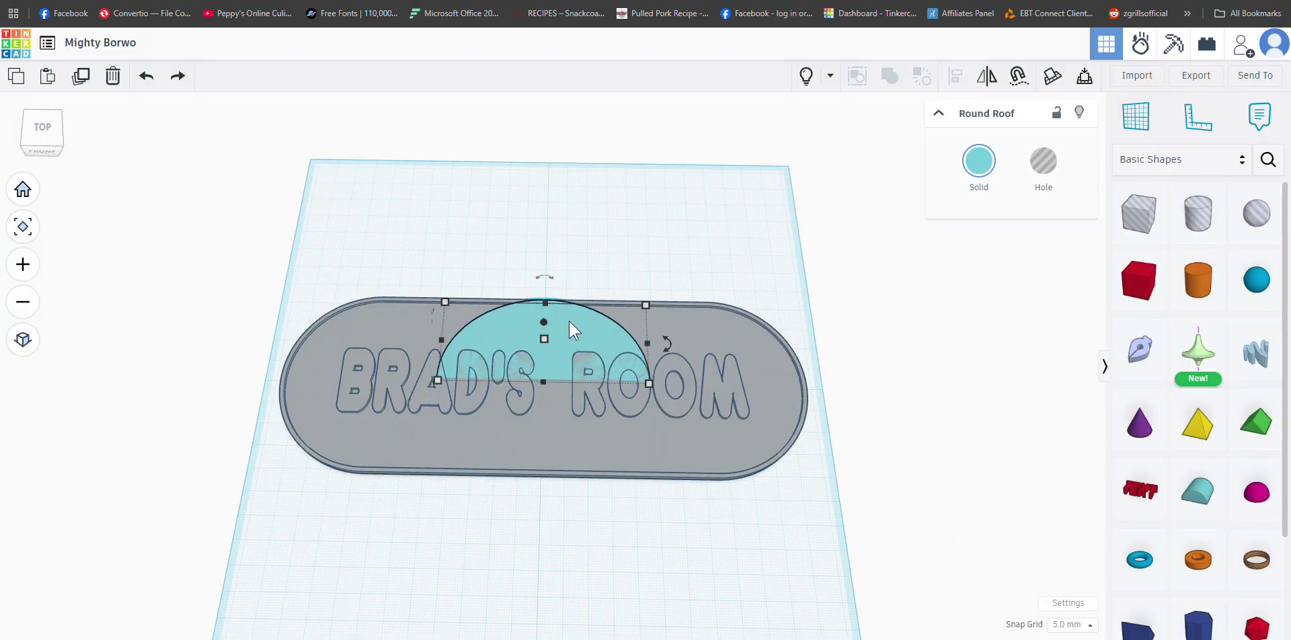
key("Up")
key("Up")
key("Up")
key("Up")
key("Up")
key("Up")
key("Up")
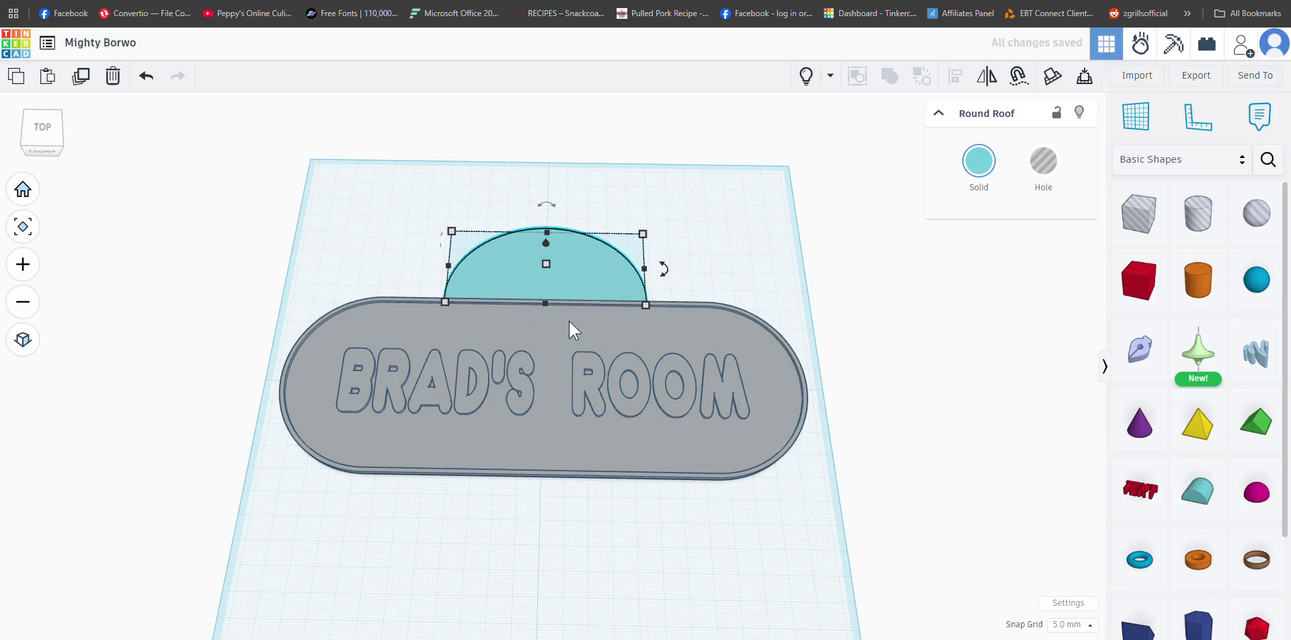
Step: Select the round roof together with the name plate and group them into one solid union
right_click_drag(652, 566, 654, 639)
left_click(510, 615)
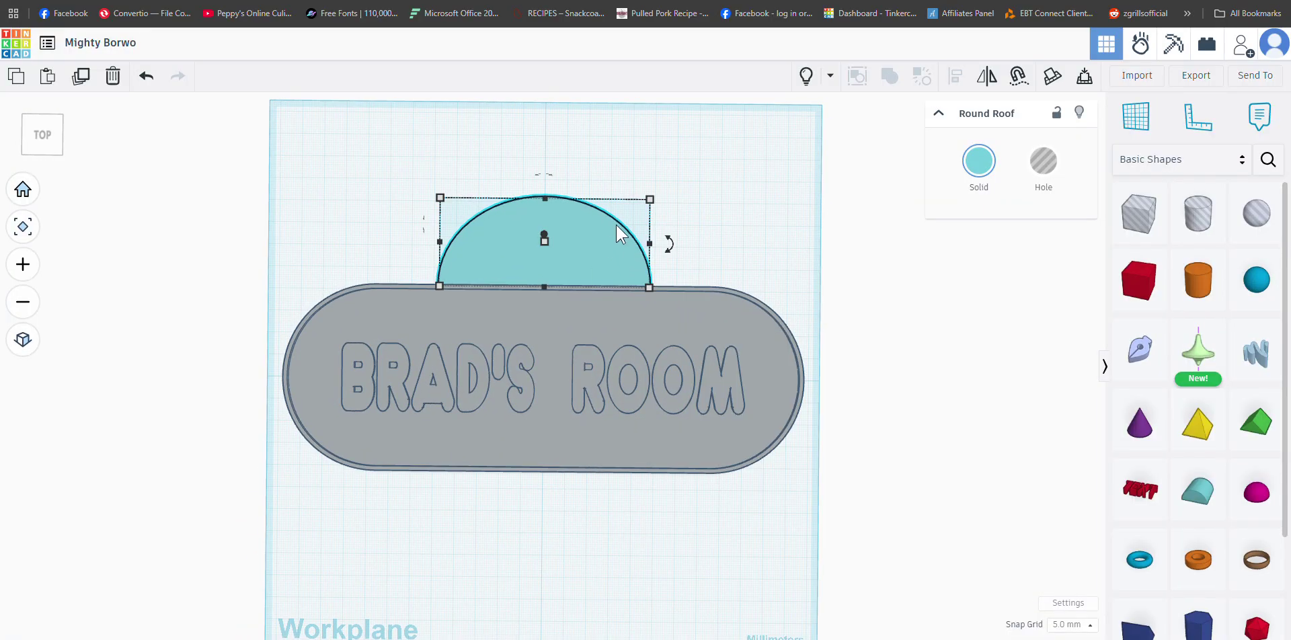
left_click_drag(280, 122, 814, 579)
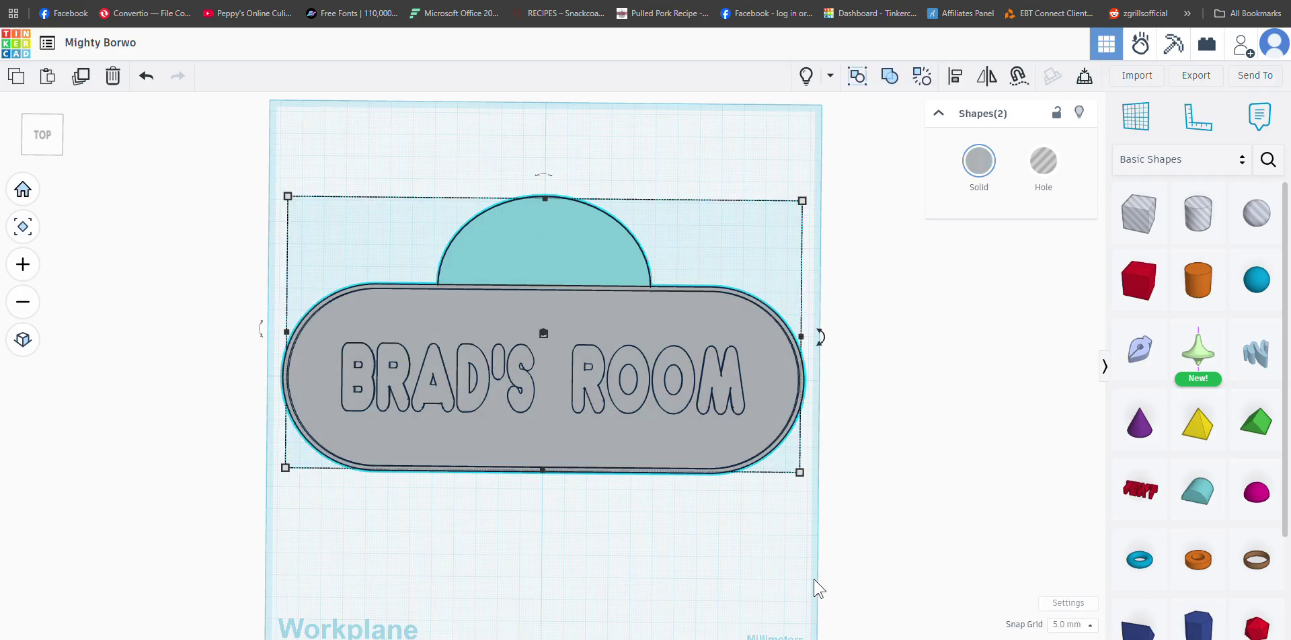
left_click(891, 75)
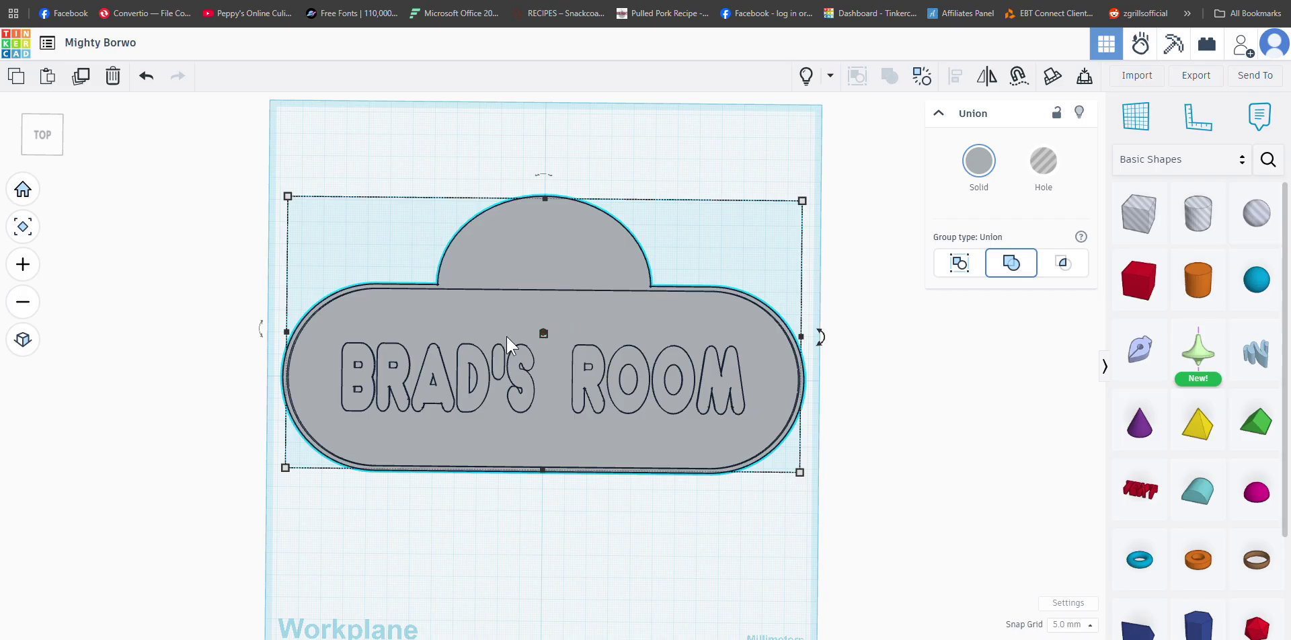
scroll(664, 534, "down", 1)
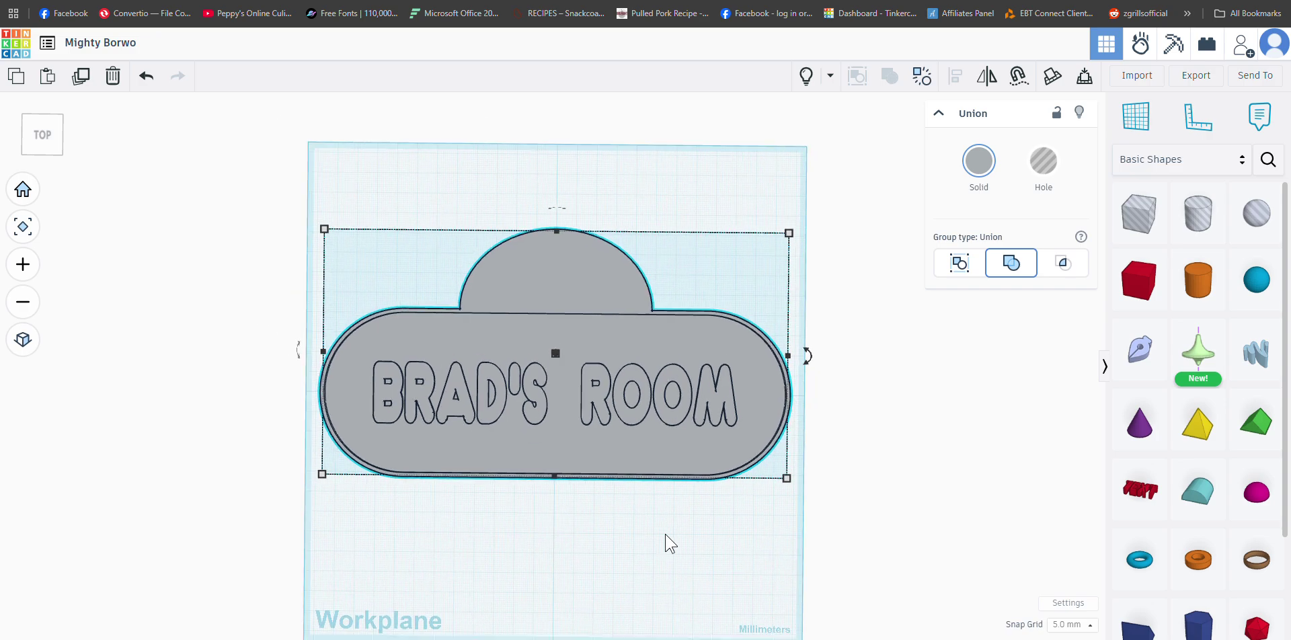
scroll(664, 534, "up", 2)
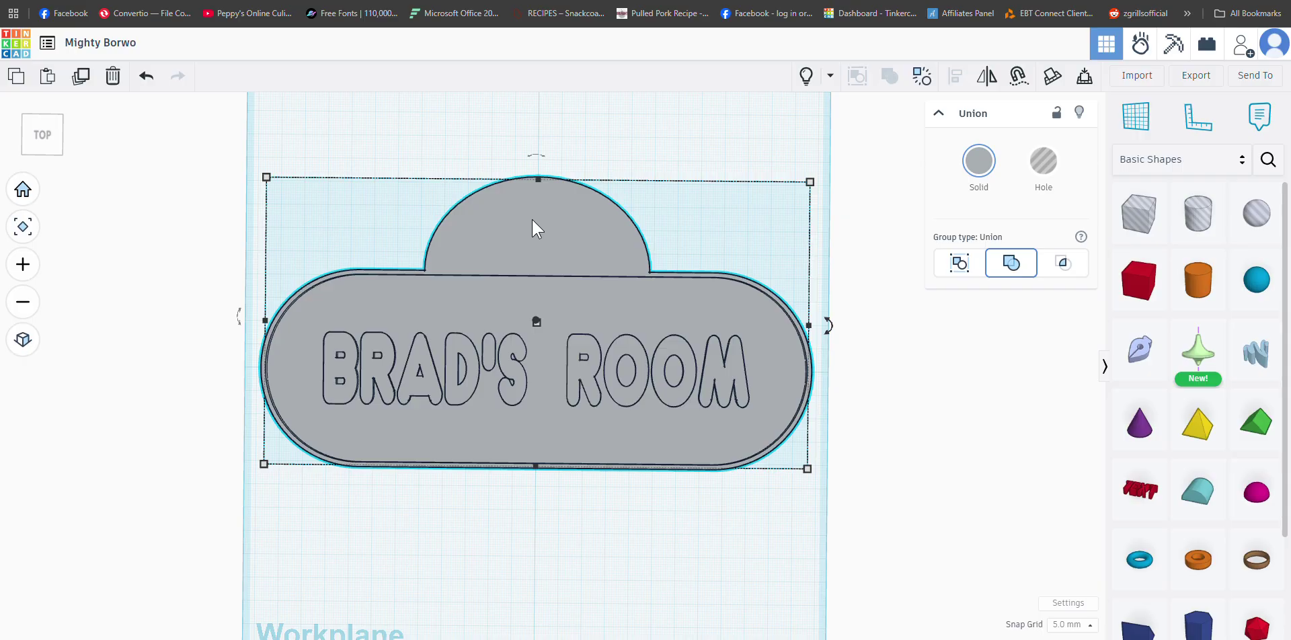
right_click_drag(677, 545, 671, 502)
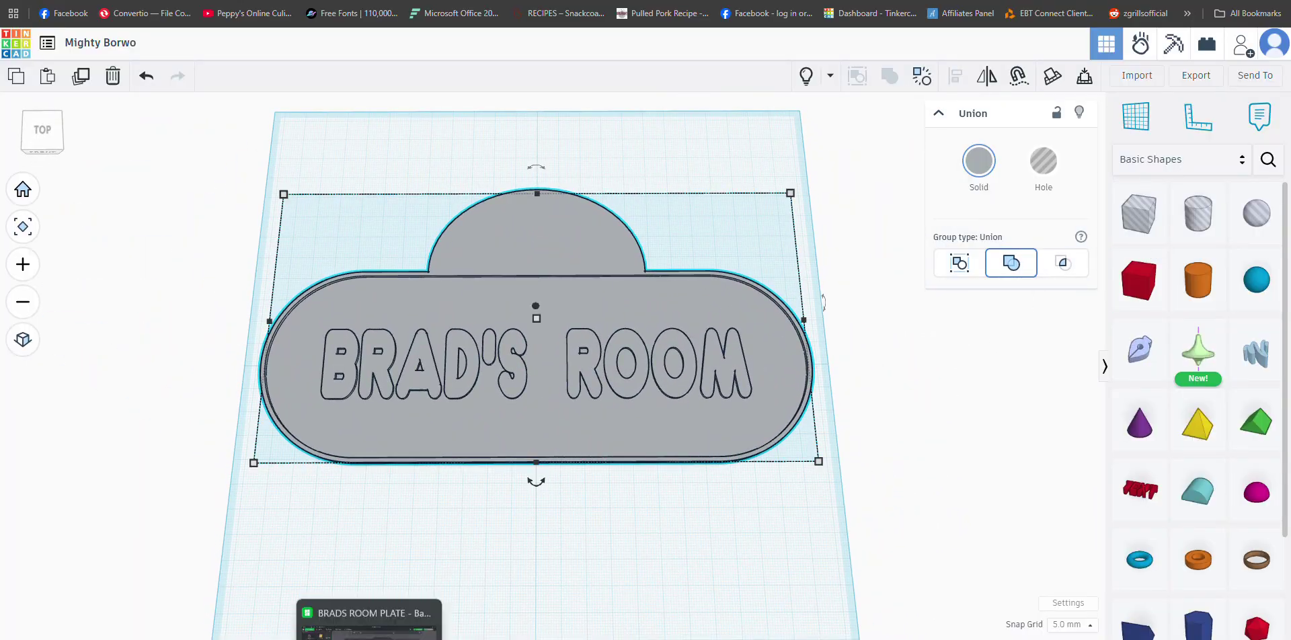
Step: Switch to the room plate project in Bambu Studio and examine the colour-painted name plate
left_click(363, 585)
left_click_drag(934, 459, 841, 451)
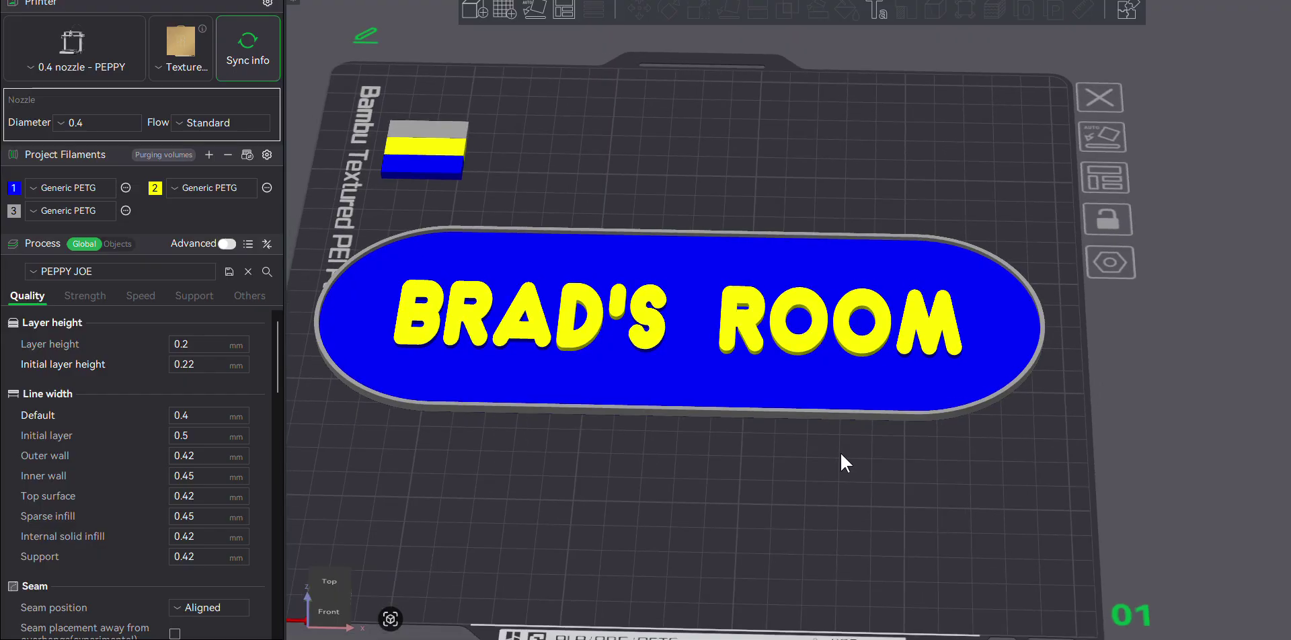